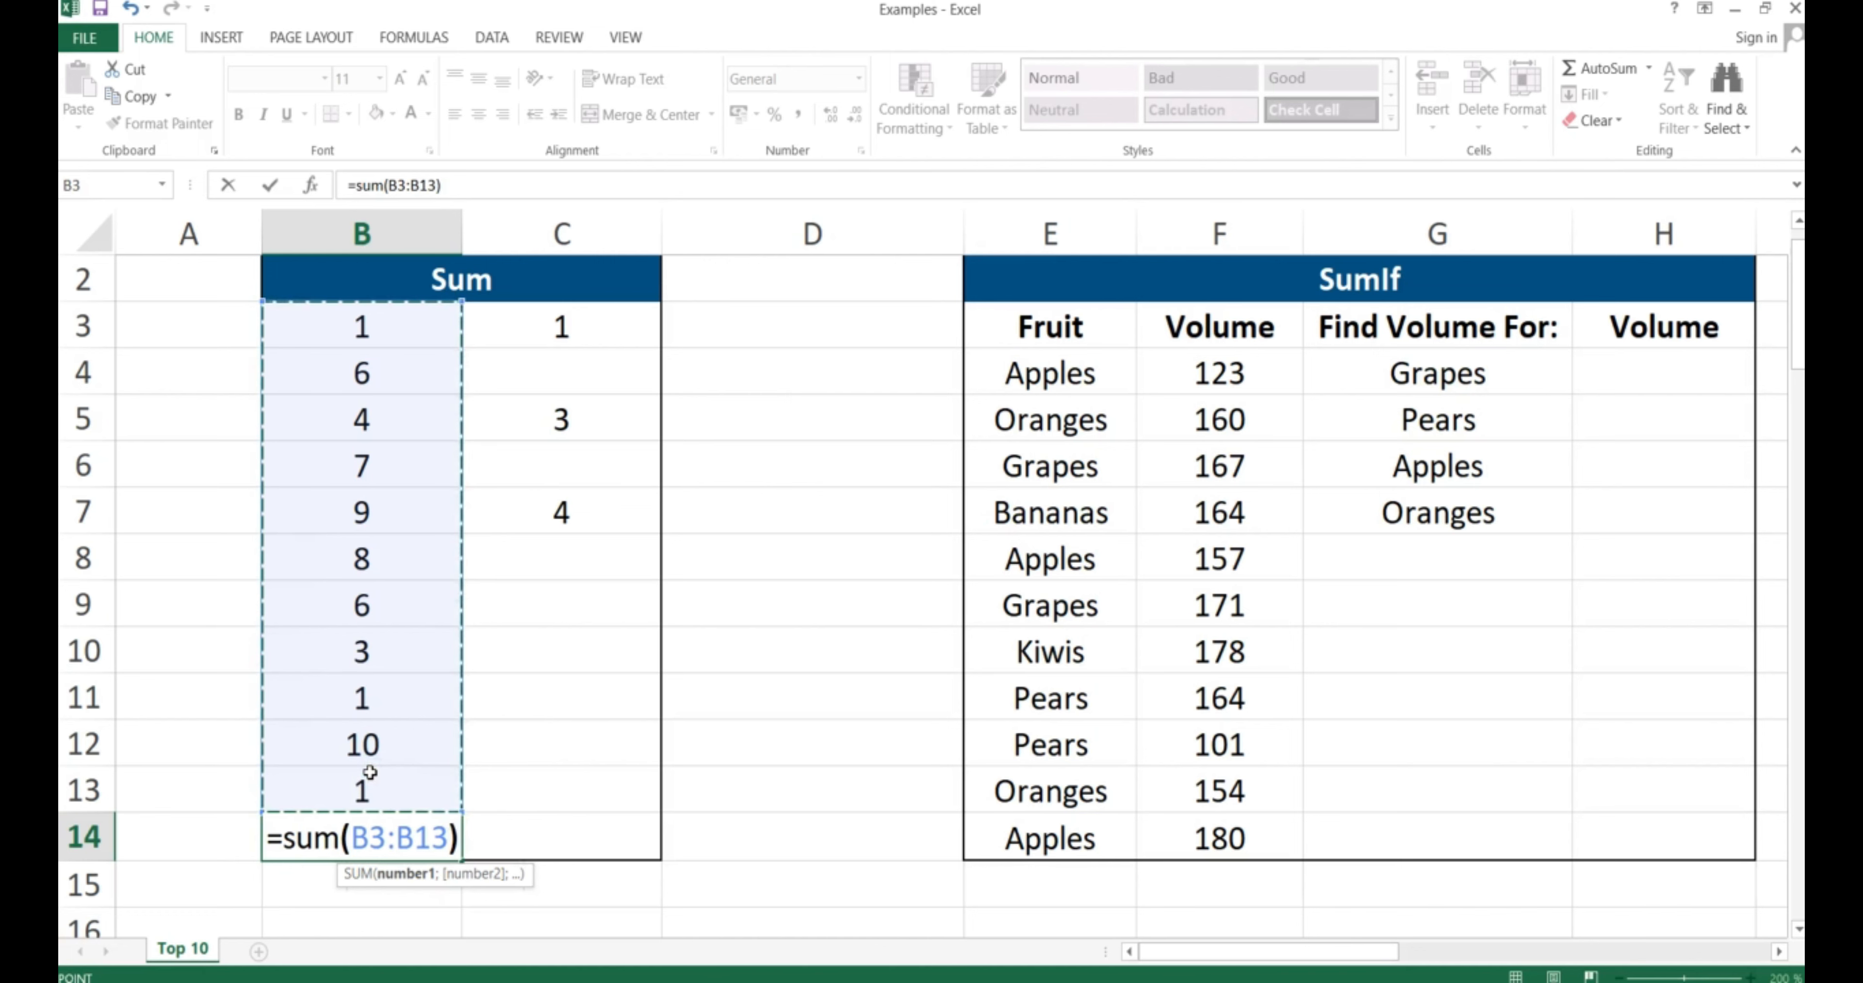
Commit the B3:B13 total of 56 in B14 and enter =SUM(C3;C5;C7) in C14, giving 8
{"action": "key", "text": "Return"}
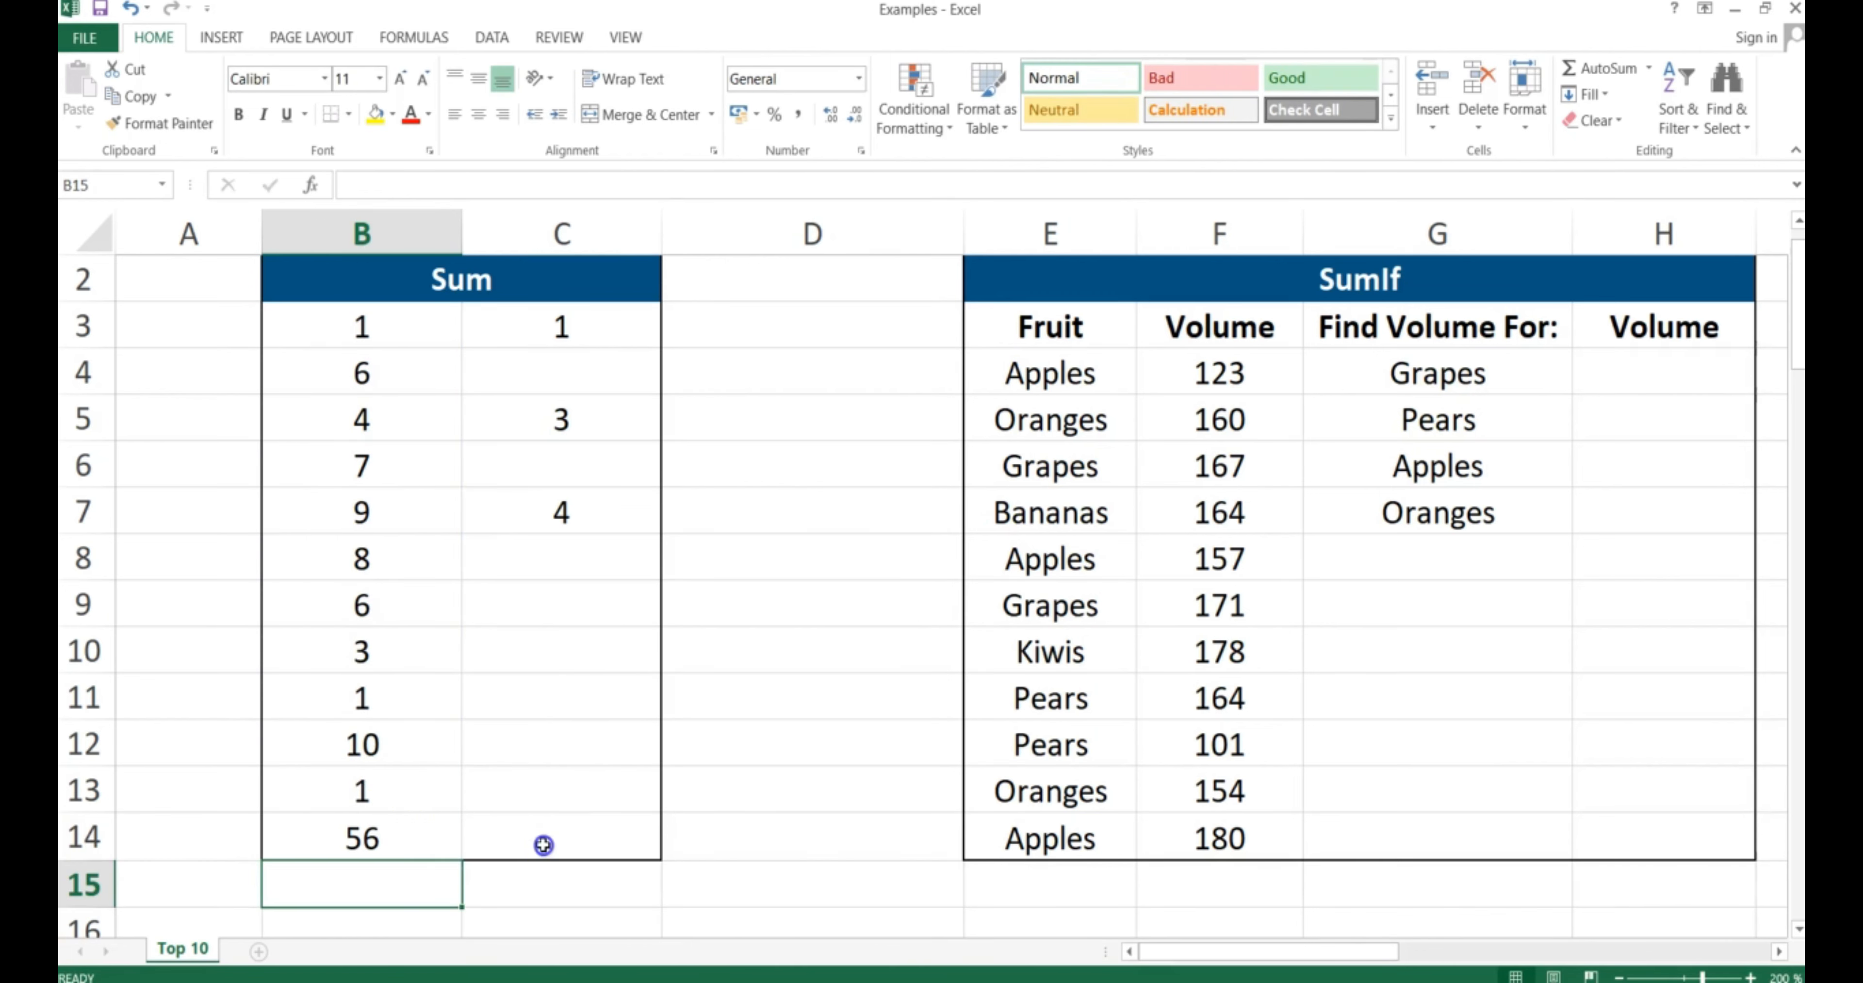
{"action": "left_click", "coordinate": [540, 842]}
{"action": "type", "text": "=sum("}
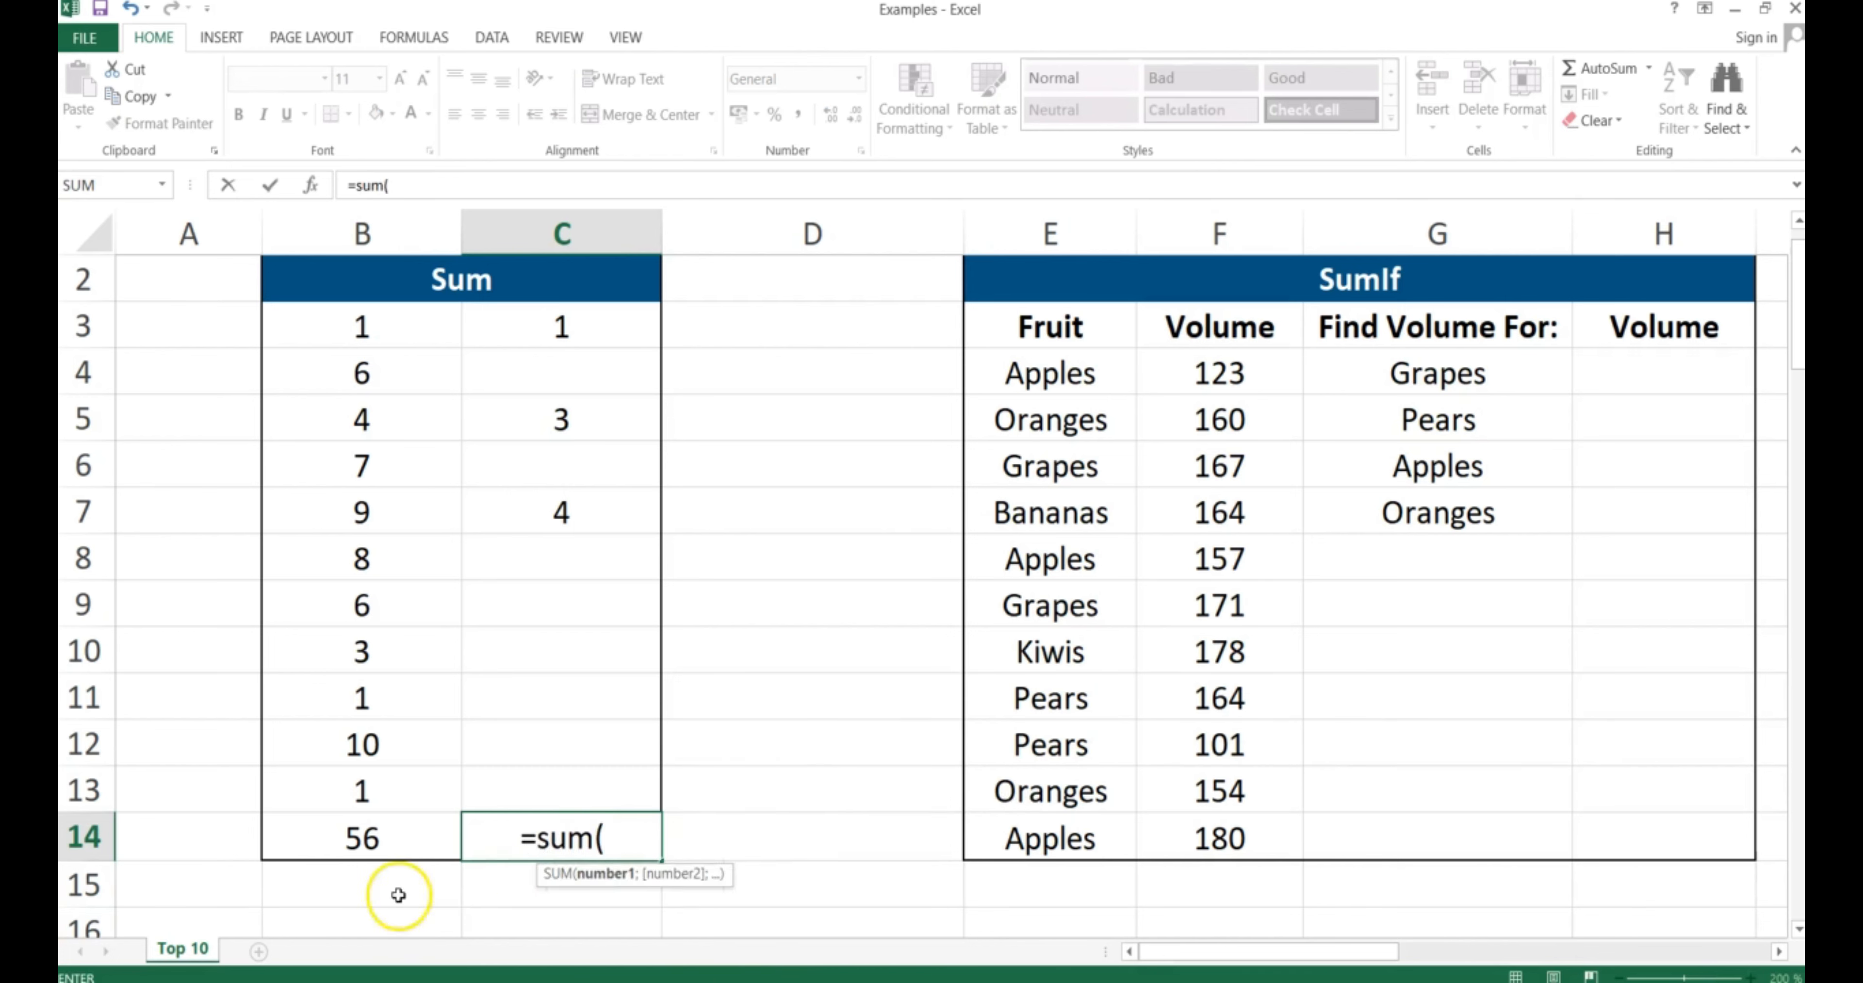
{"action": "left_click", "coordinate": [566, 315]}
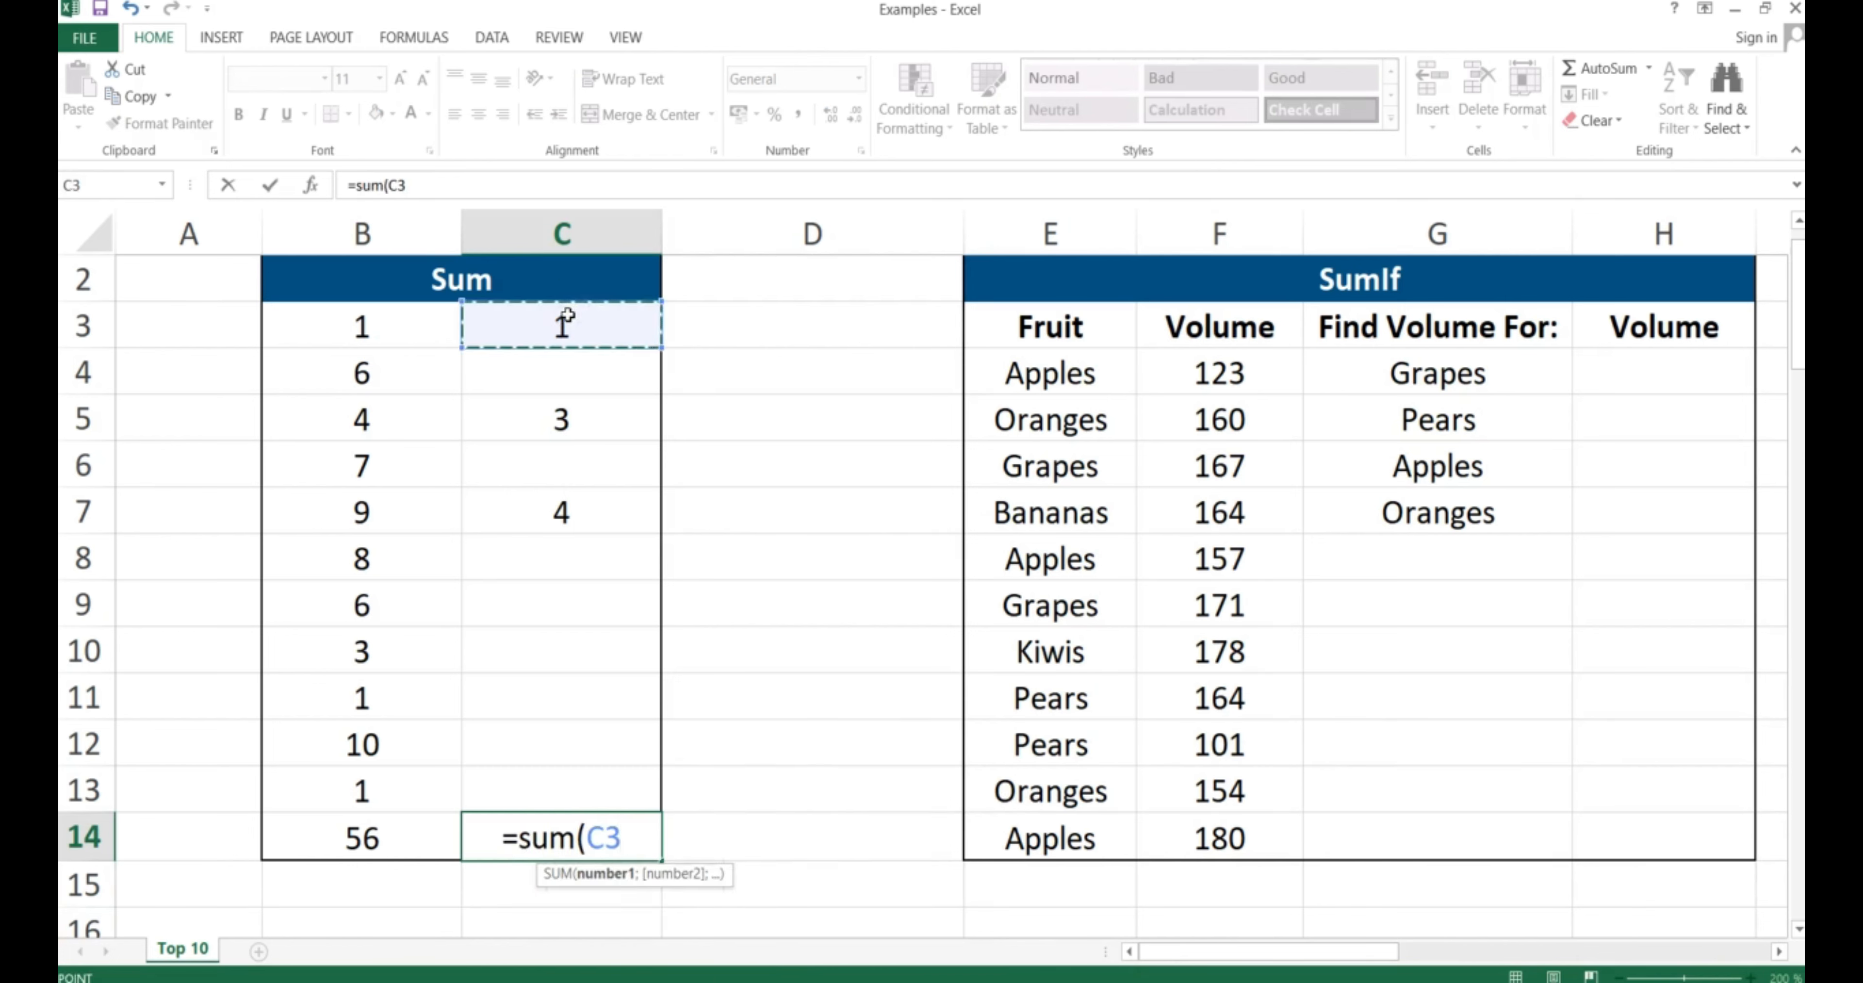
{"action": "type", "text": ";"}
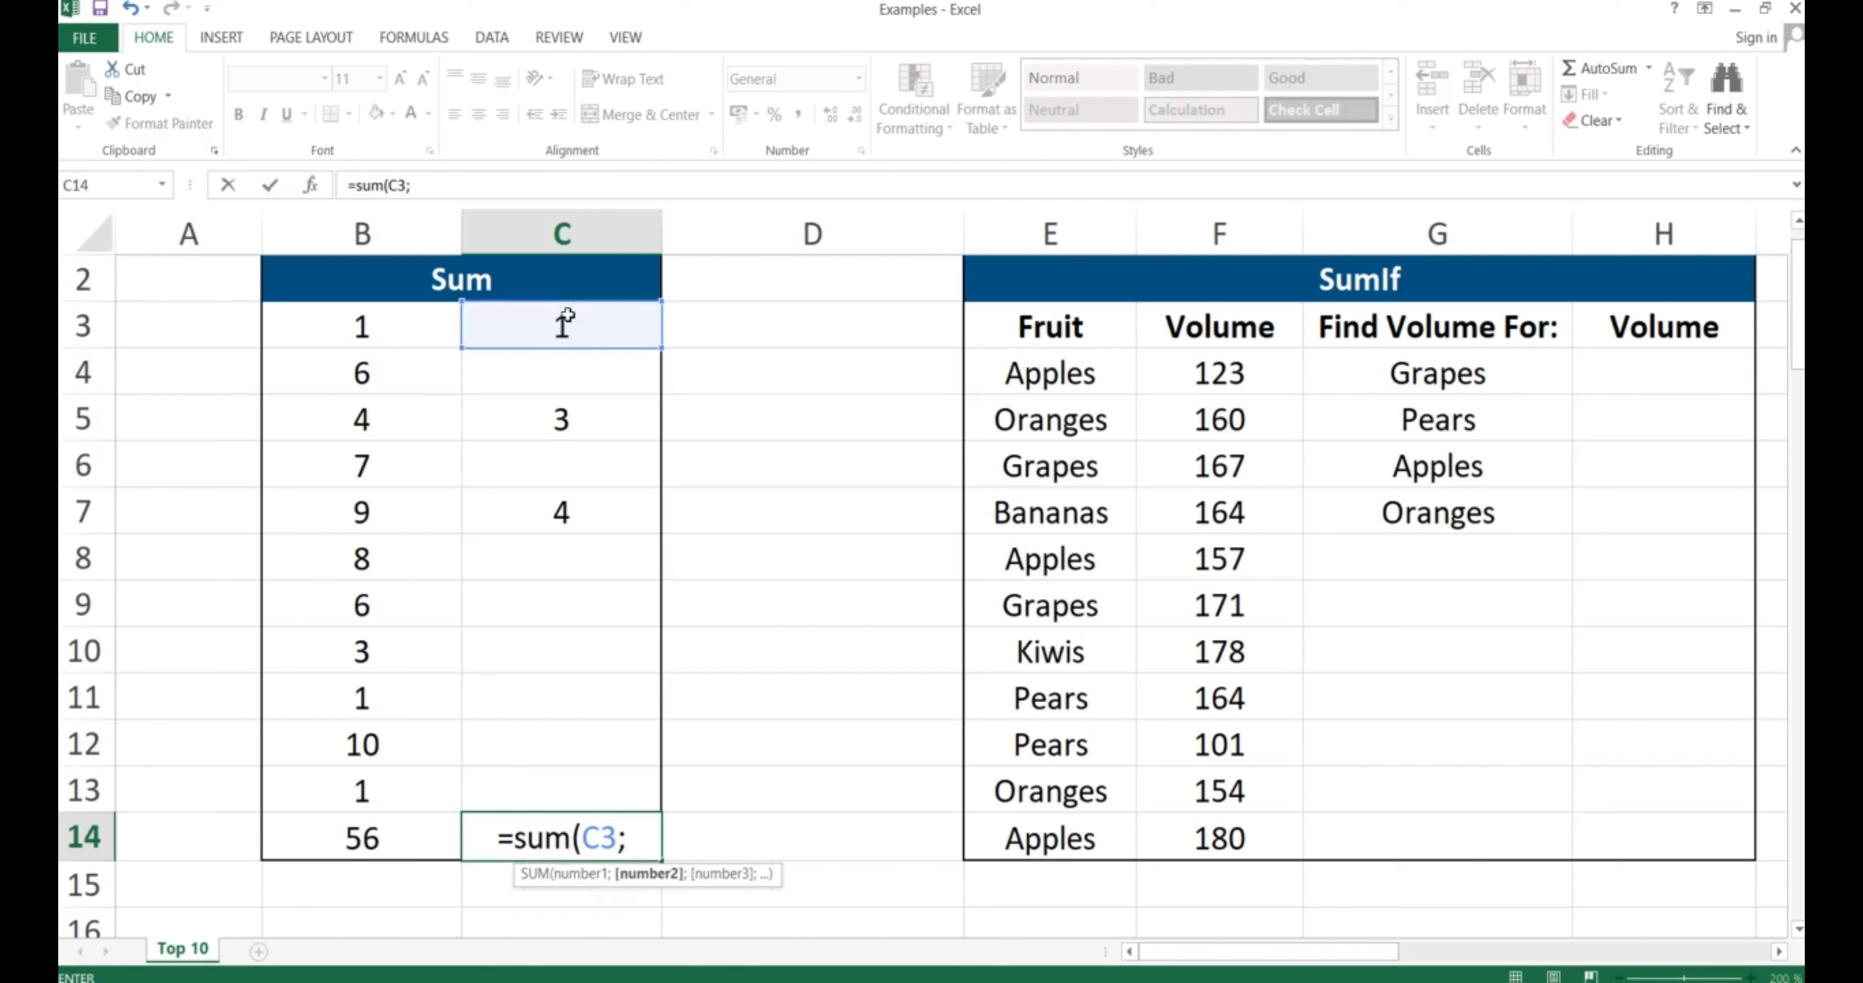
{"action": "left_click", "coordinate": [563, 419]}
{"action": "type", "text": ";"}
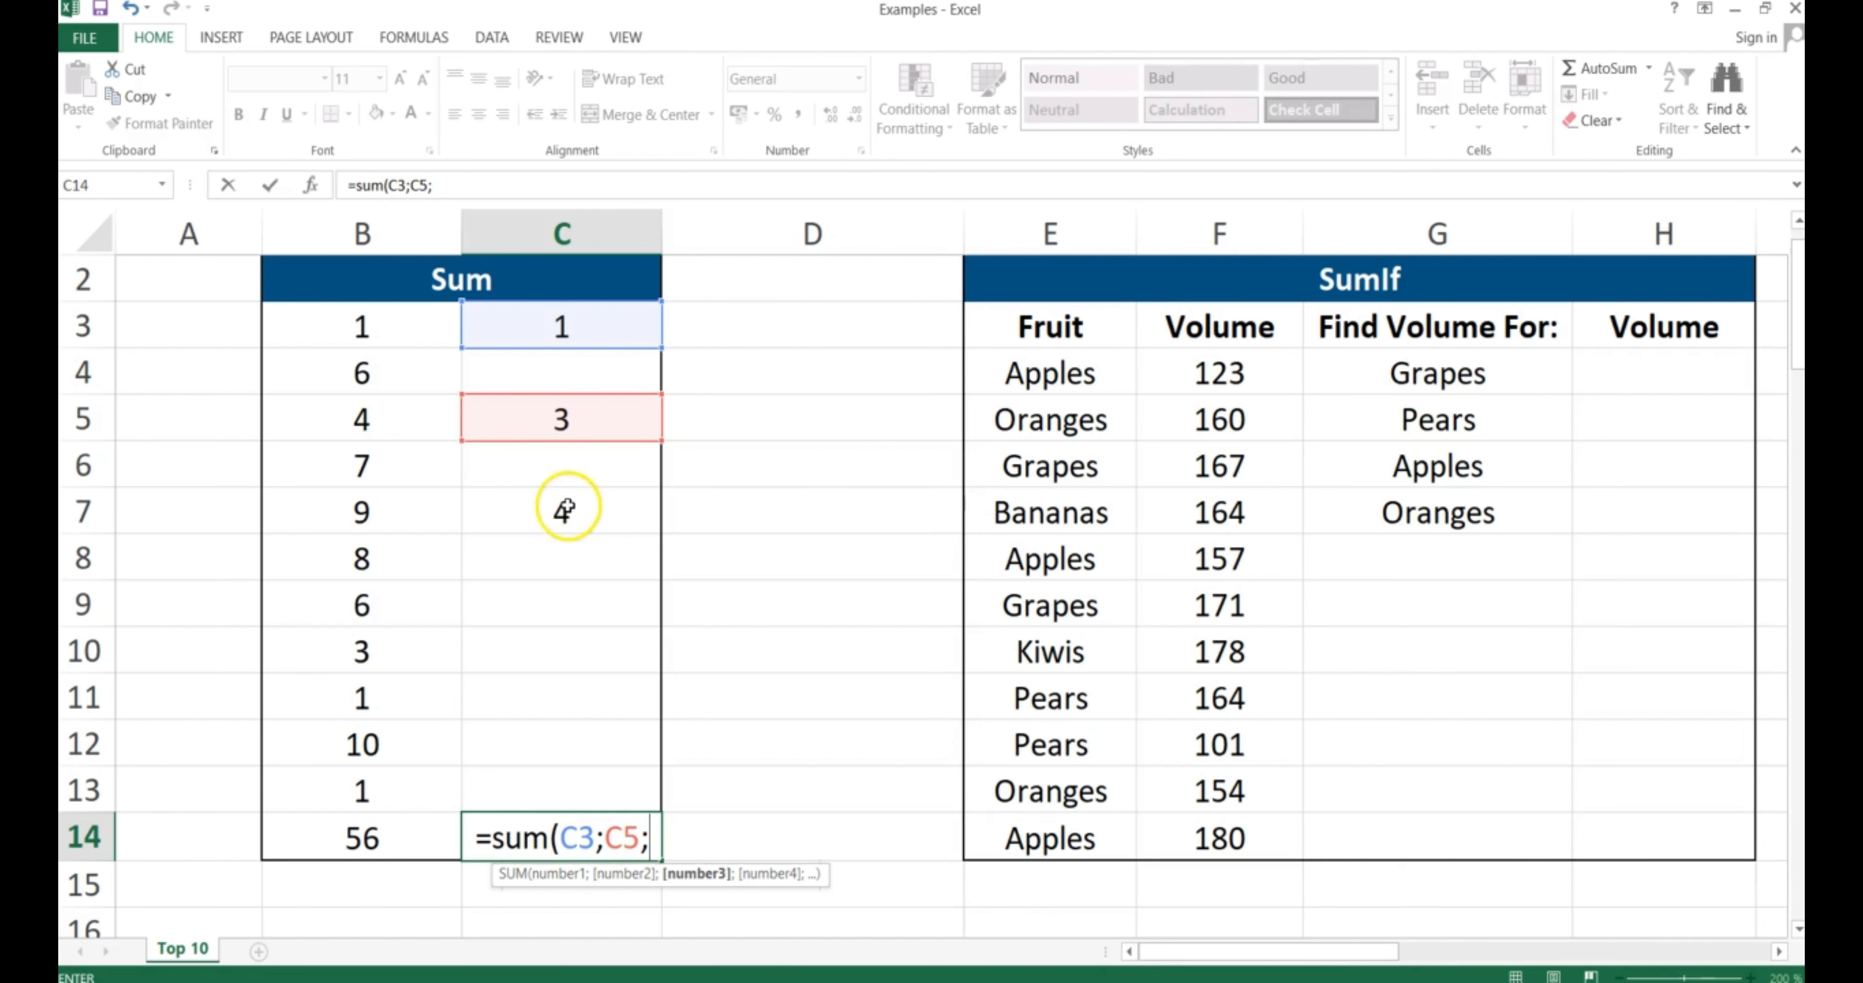
{"action": "left_click", "coordinate": [564, 511]}
{"action": "type", "text": ")"}
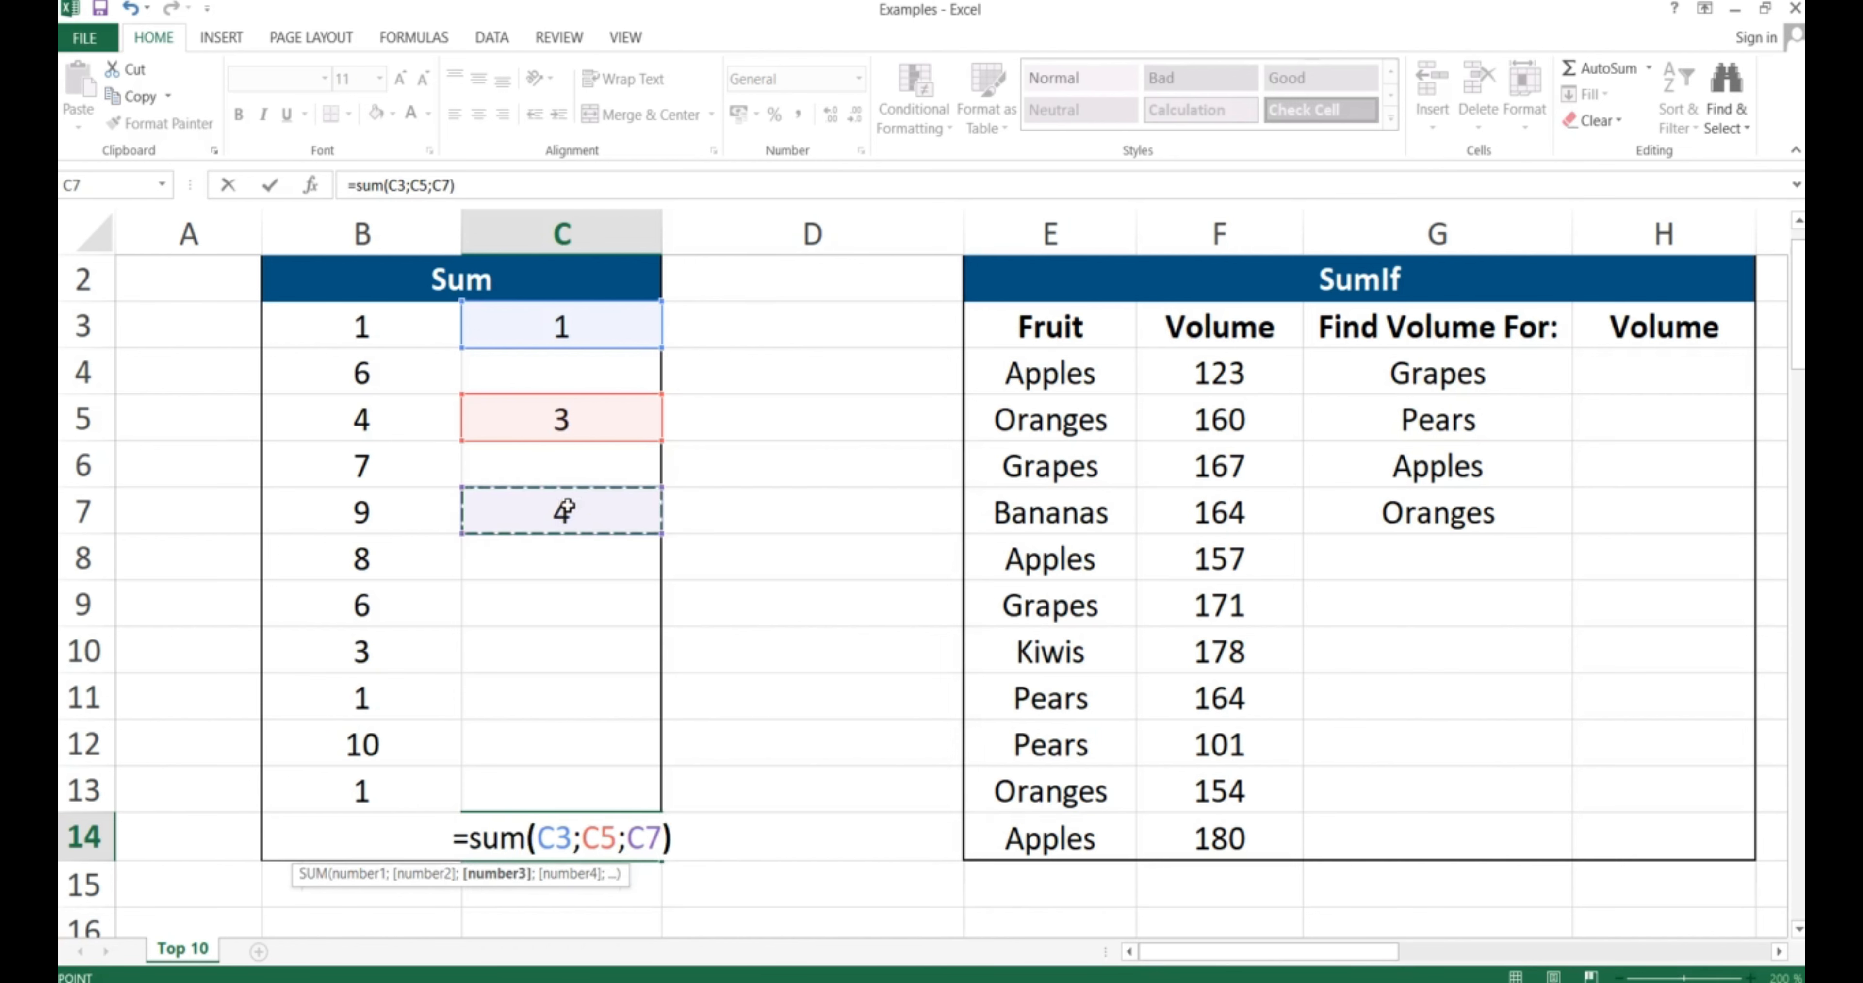
{"action": "key", "text": "Return"}
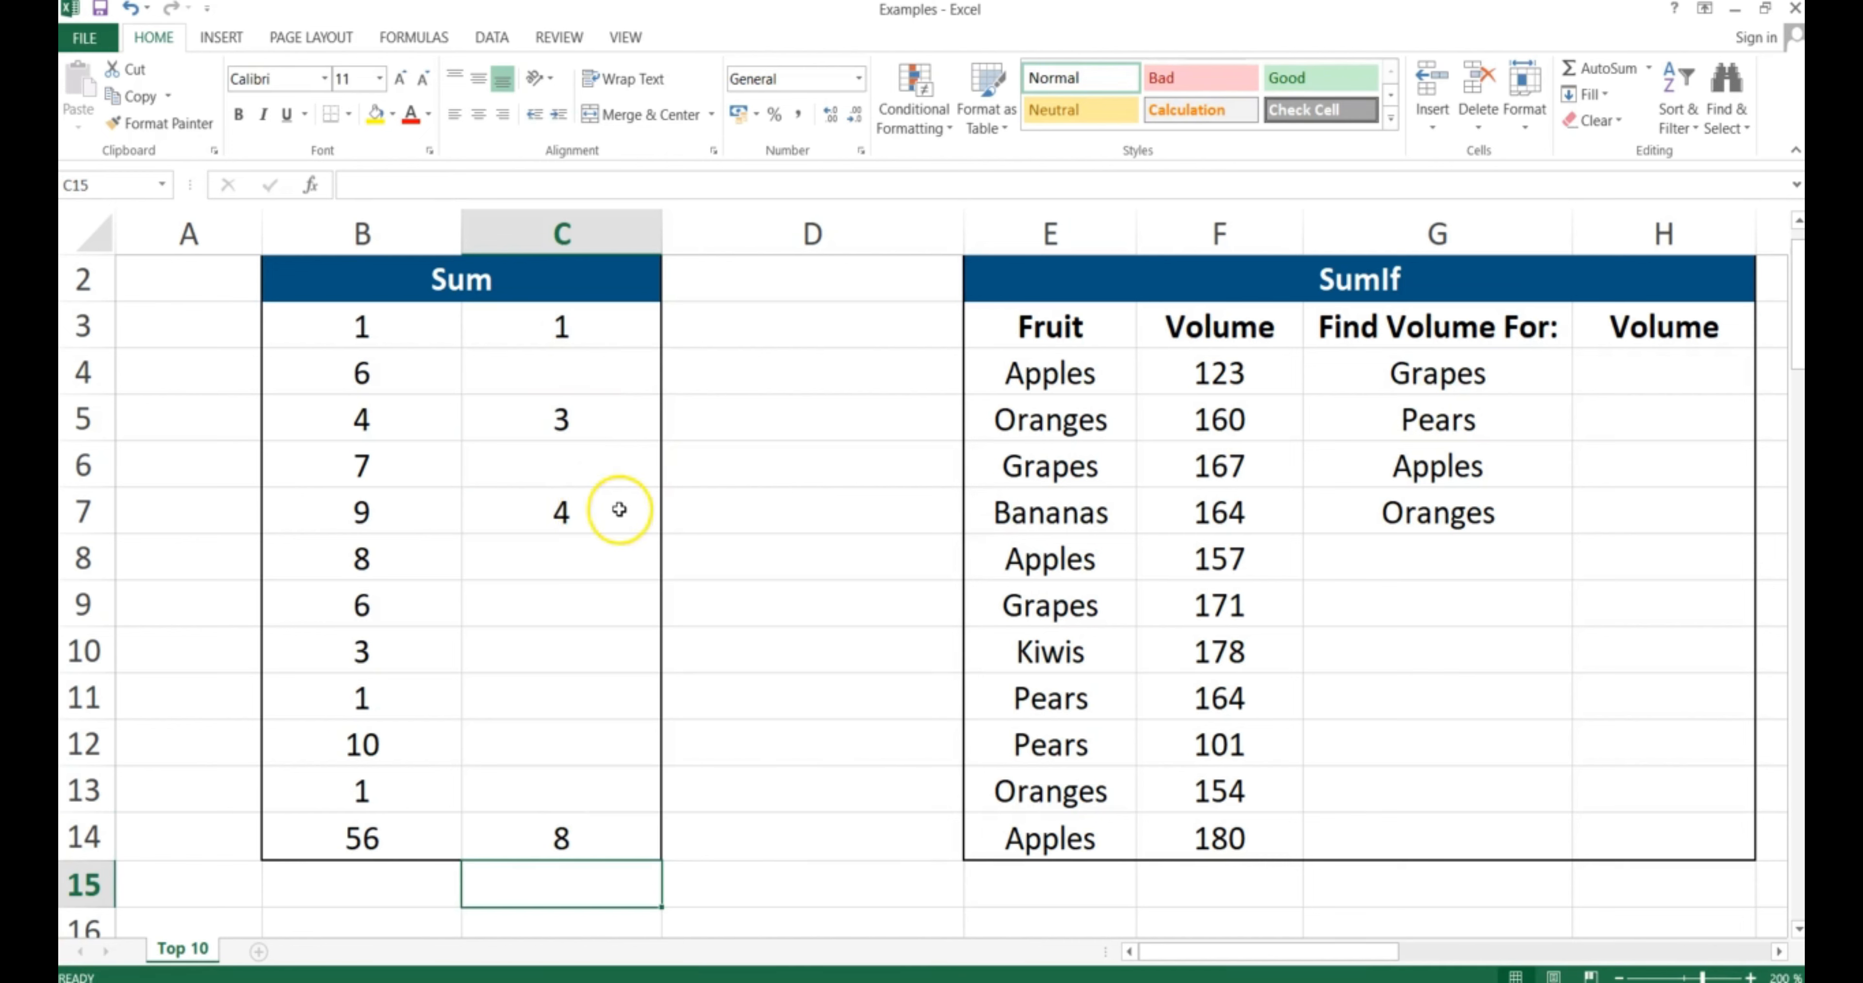
Start a SUMIF in H4 on the absolute Fruit range $E$4:$E$14, replacing a mistaken range
{"action": "left_click", "coordinate": [1626, 371]}
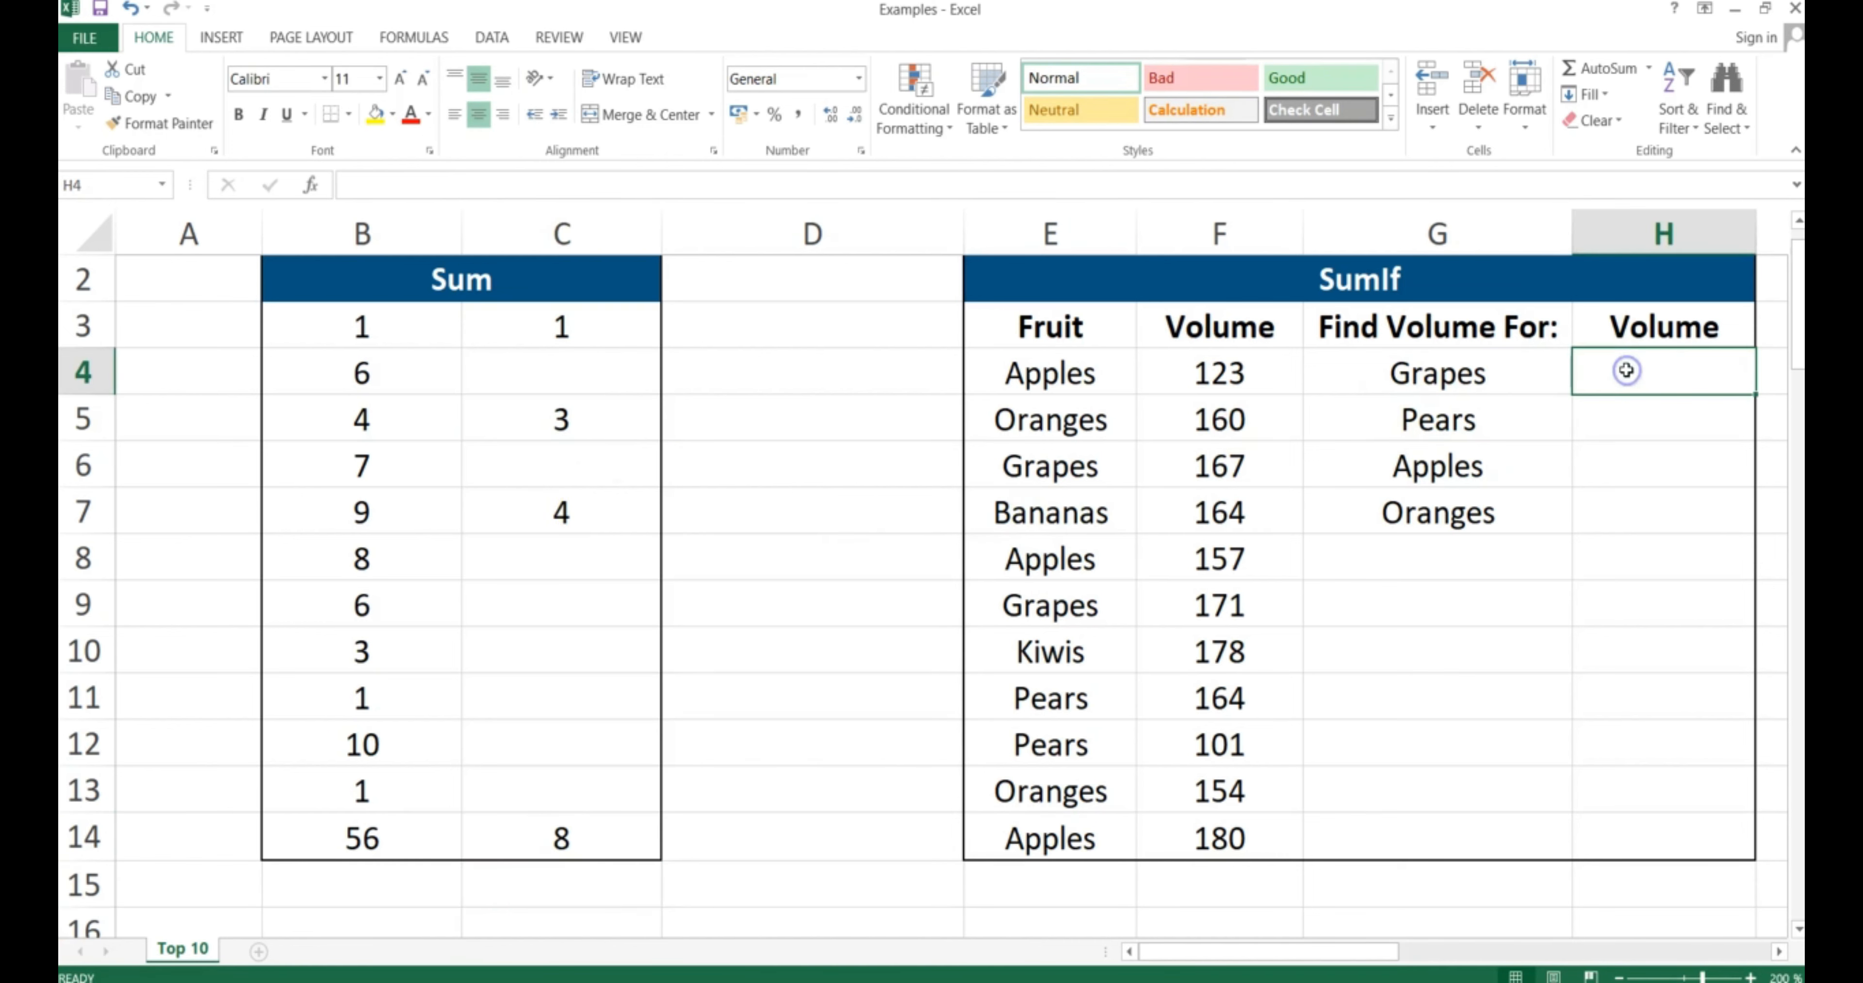
{"action": "type", "text": "=sumif"}
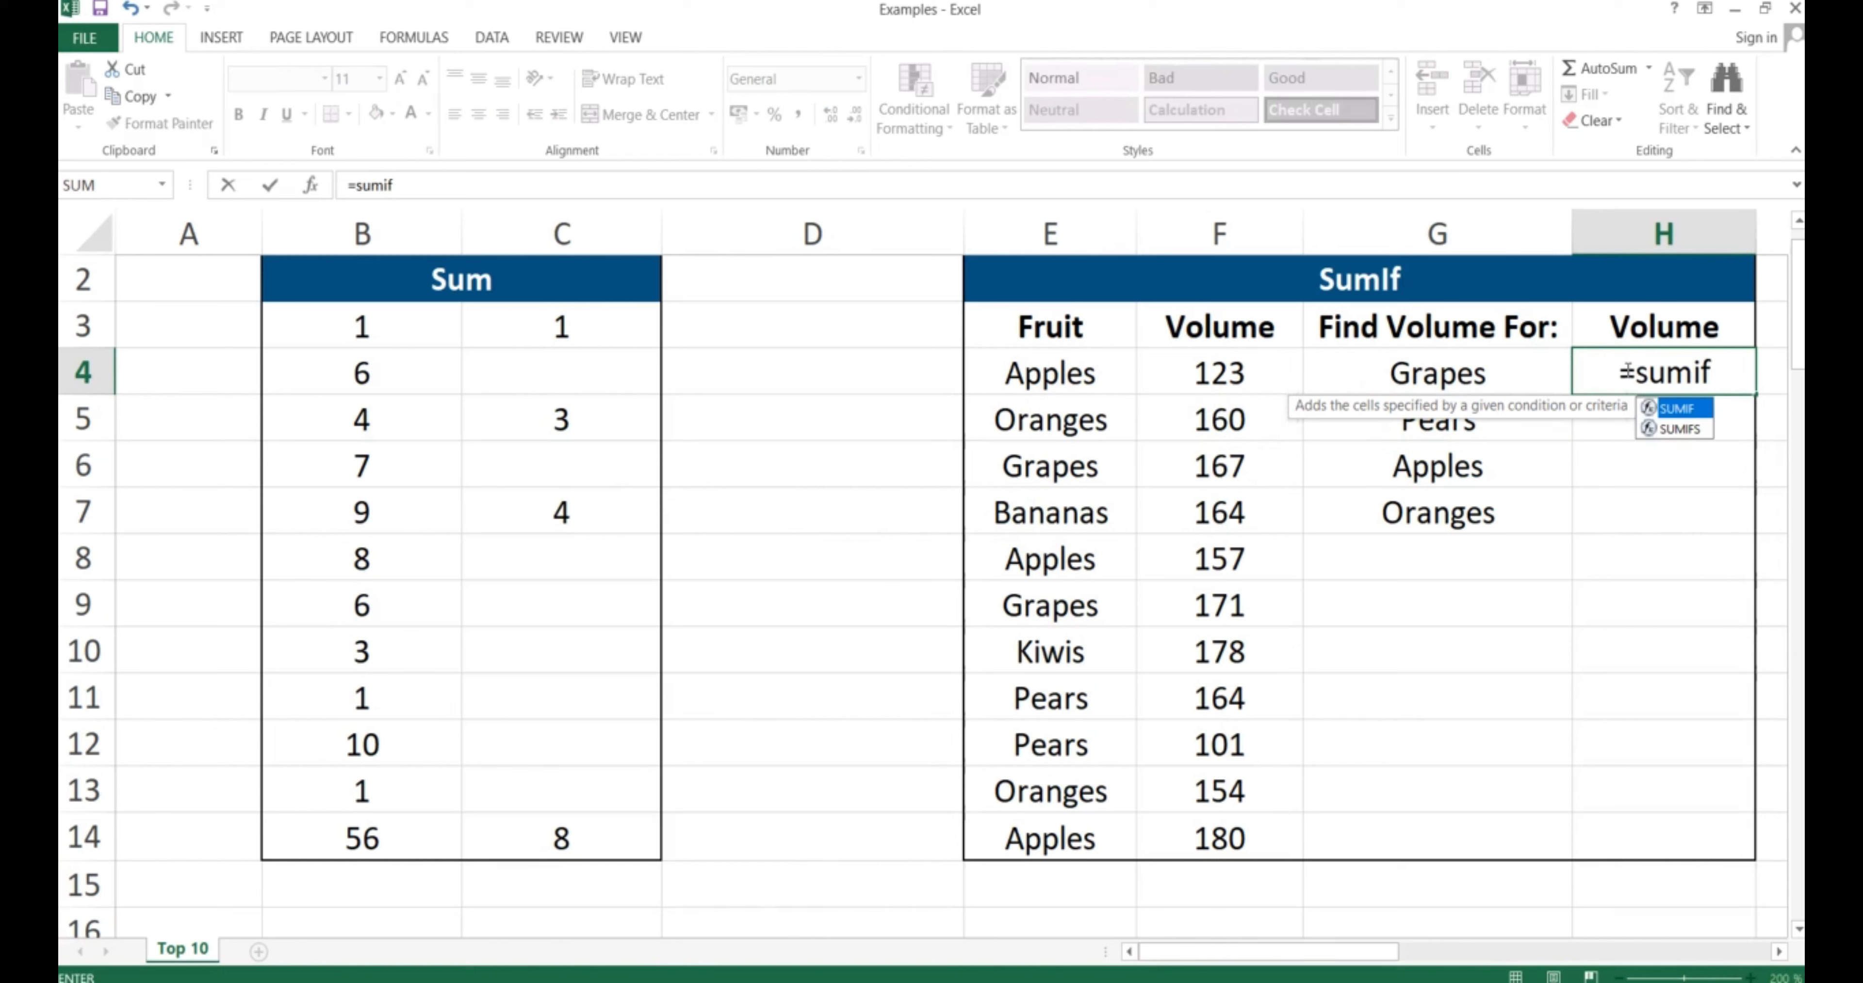
{"action": "type", "text": "("}
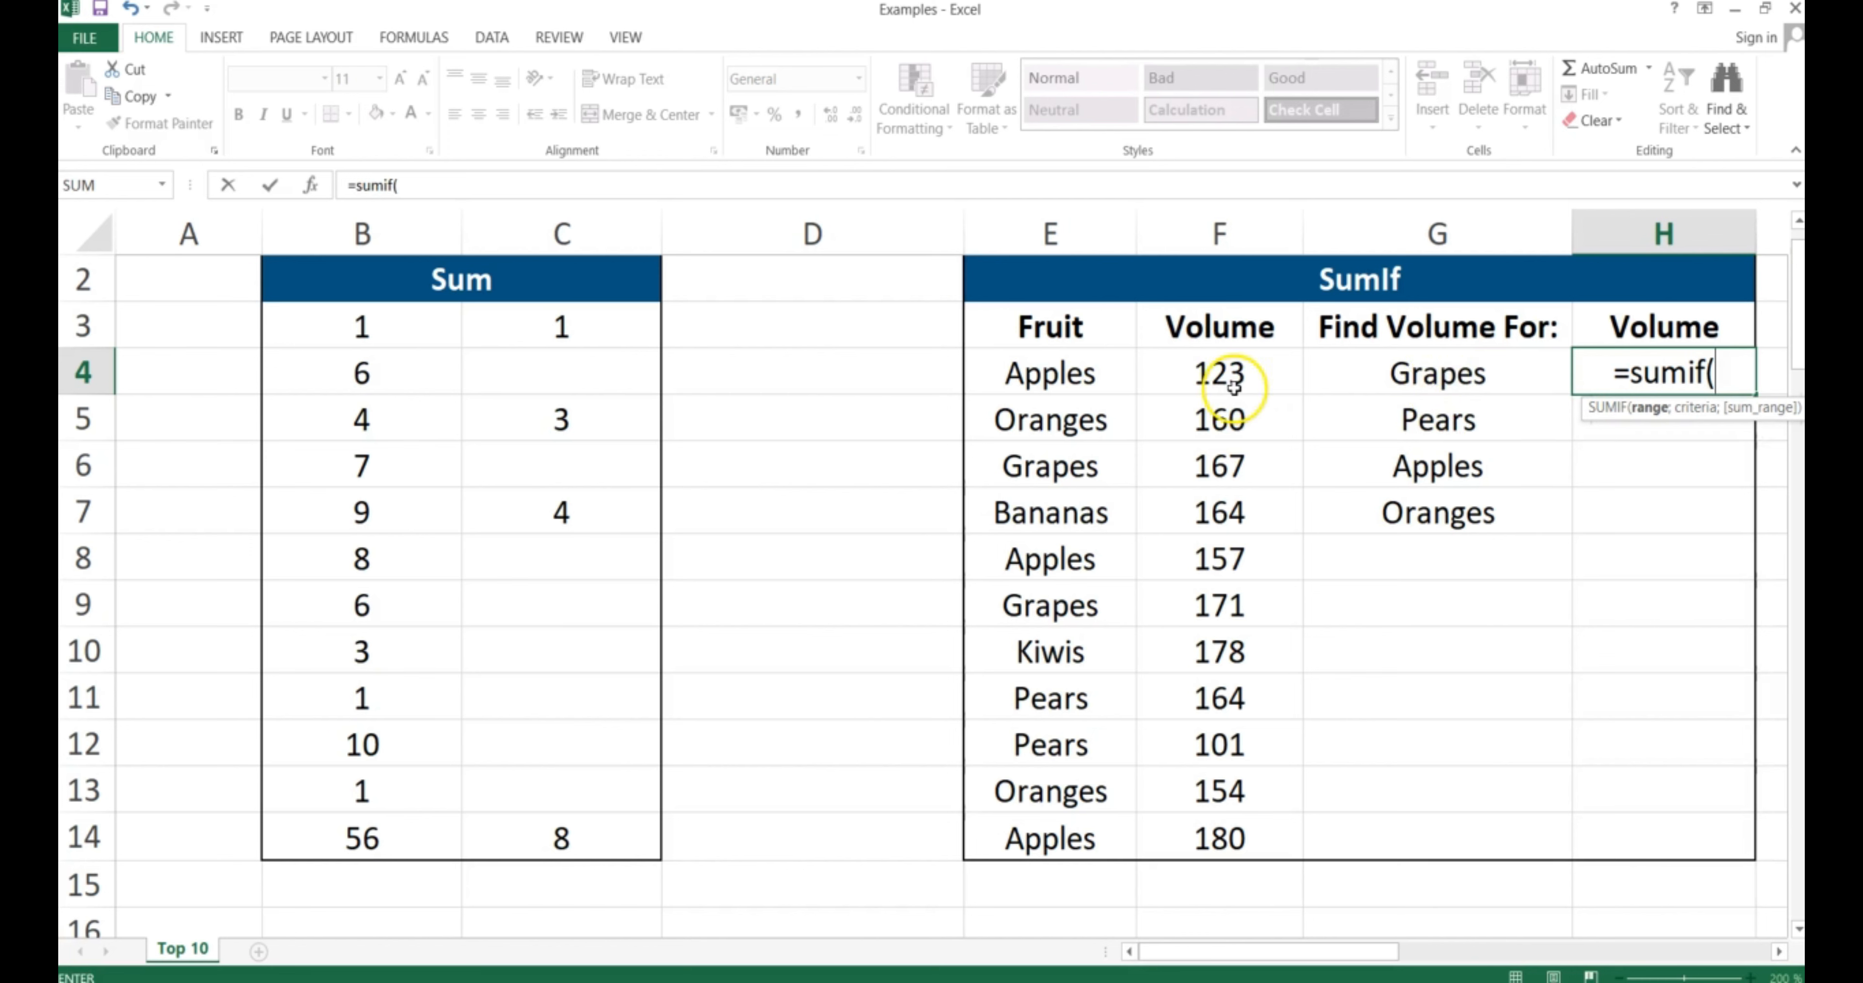
{"action": "left_click_drag", "start_coordinate": [1230, 378], "coordinate": [1224, 558]}
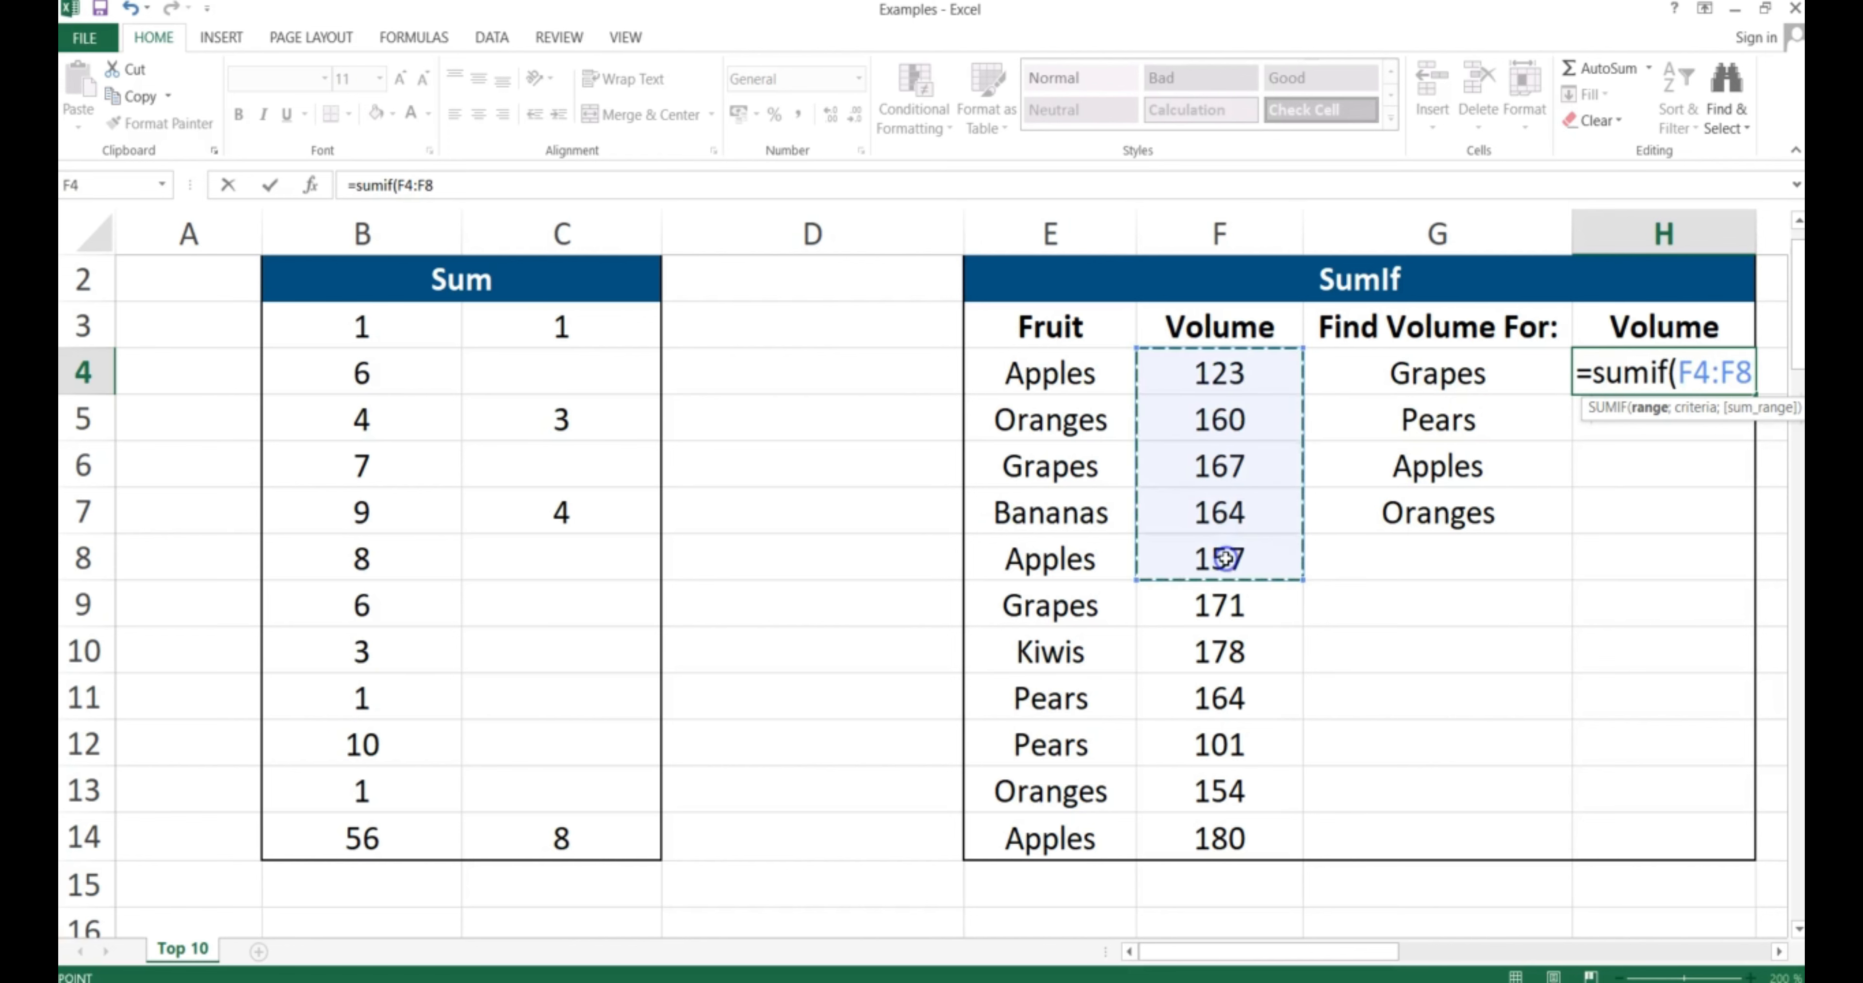
{"action": "key", "text": "BackSpace"}
{"action": "key", "text": "BackSpace"}
{"action": "key", "text": "BackSpace"}
{"action": "key", "text": "BackSpace"}
{"action": "key", "text": "BackSpace"}
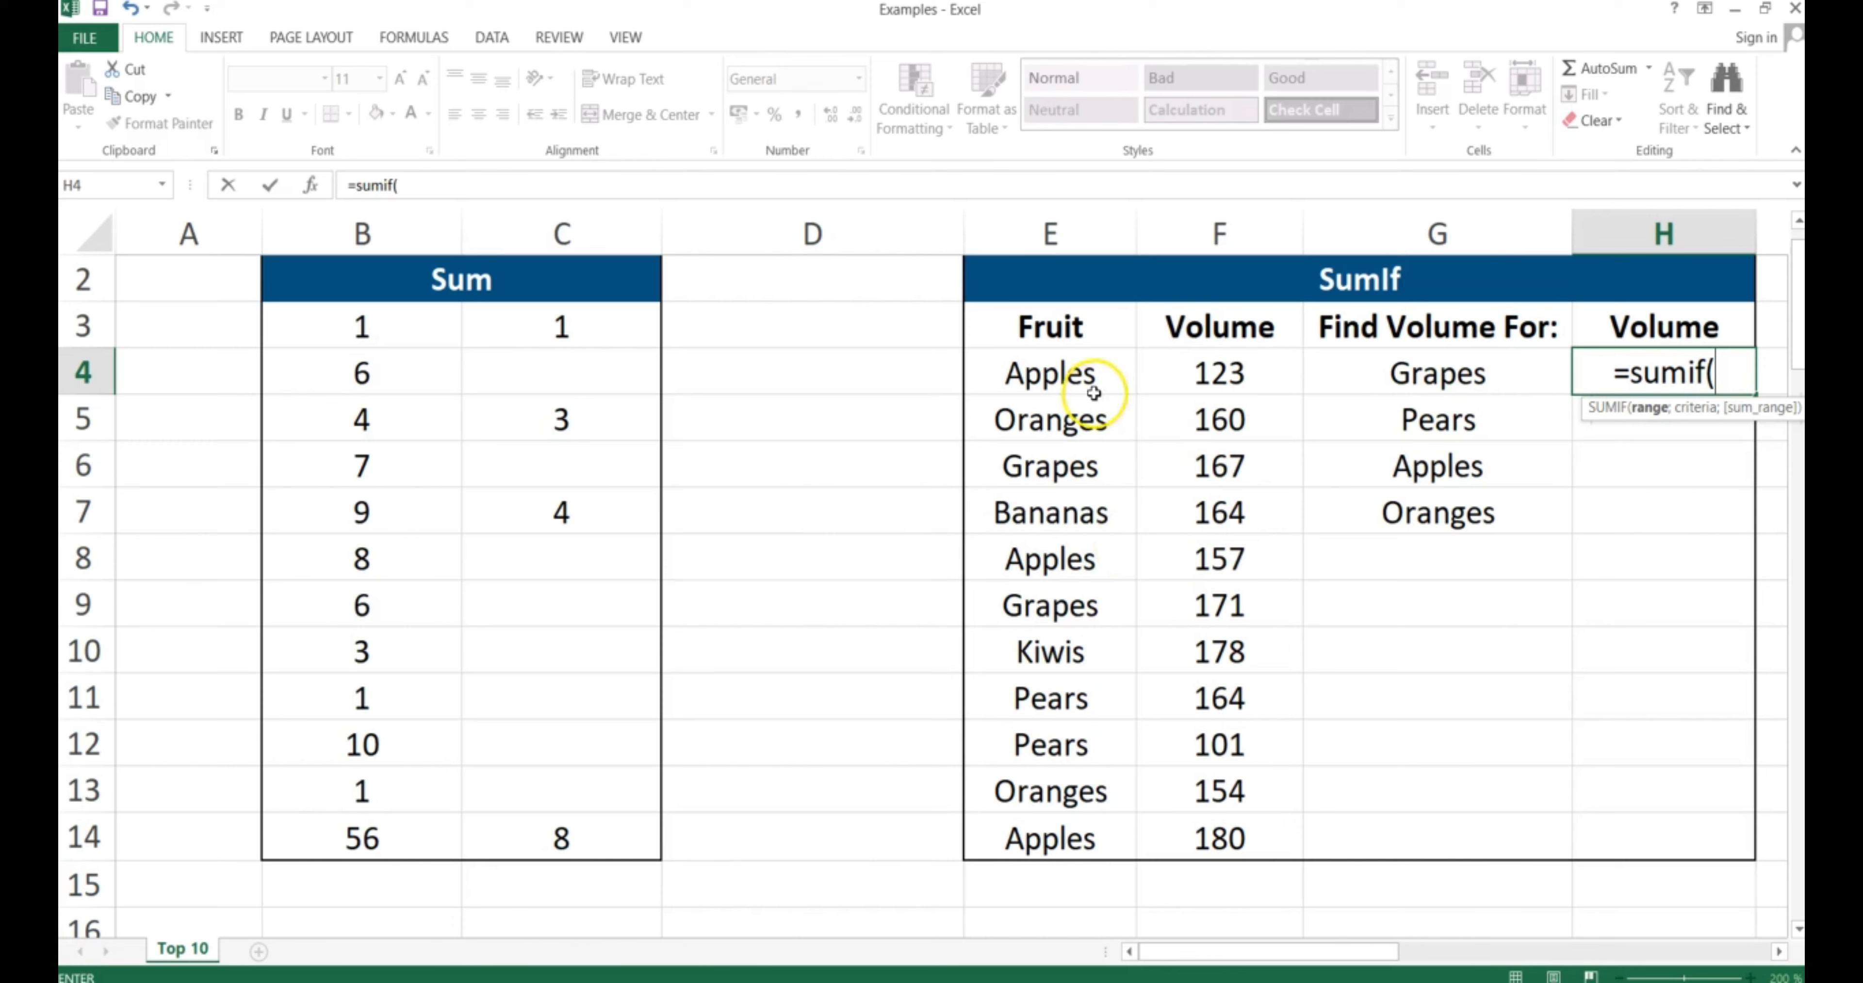
{"action": "left_click", "coordinate": [1048, 373]}
{"action": "left_click_drag", "start_coordinate": [1048, 373], "coordinate": [1056, 830]}
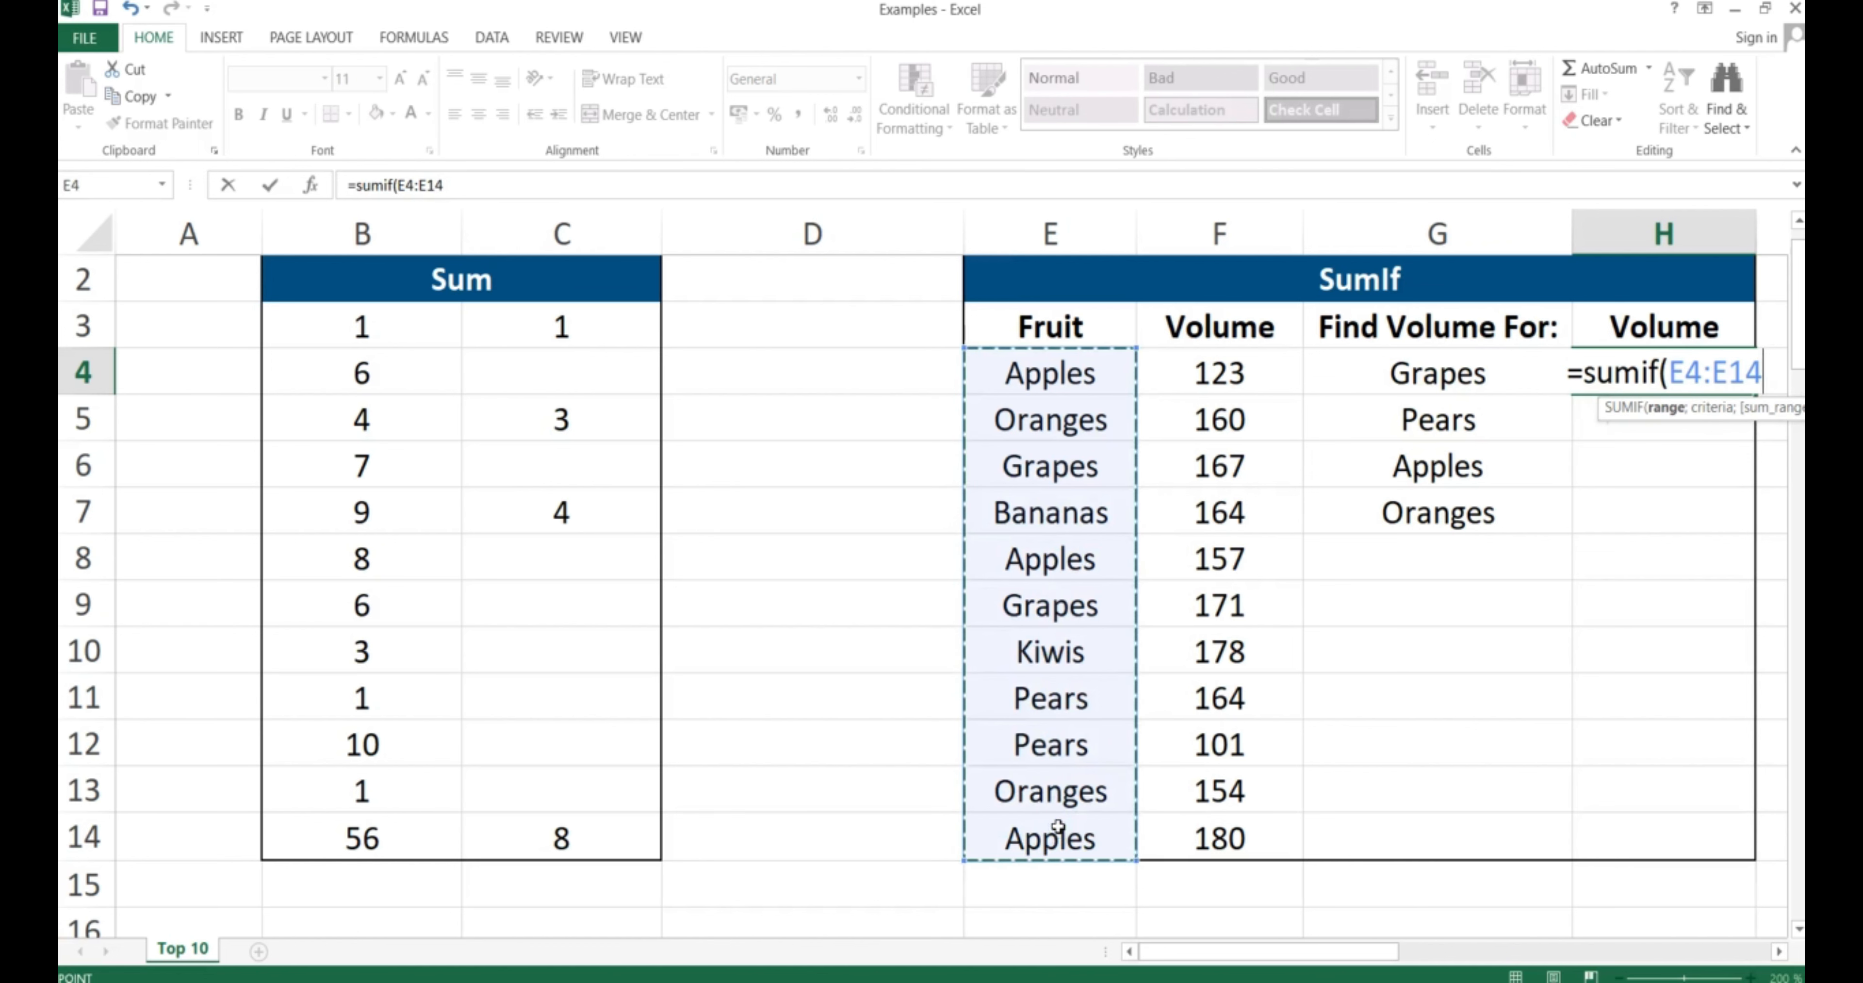
{"action": "key", "text": "F4"}
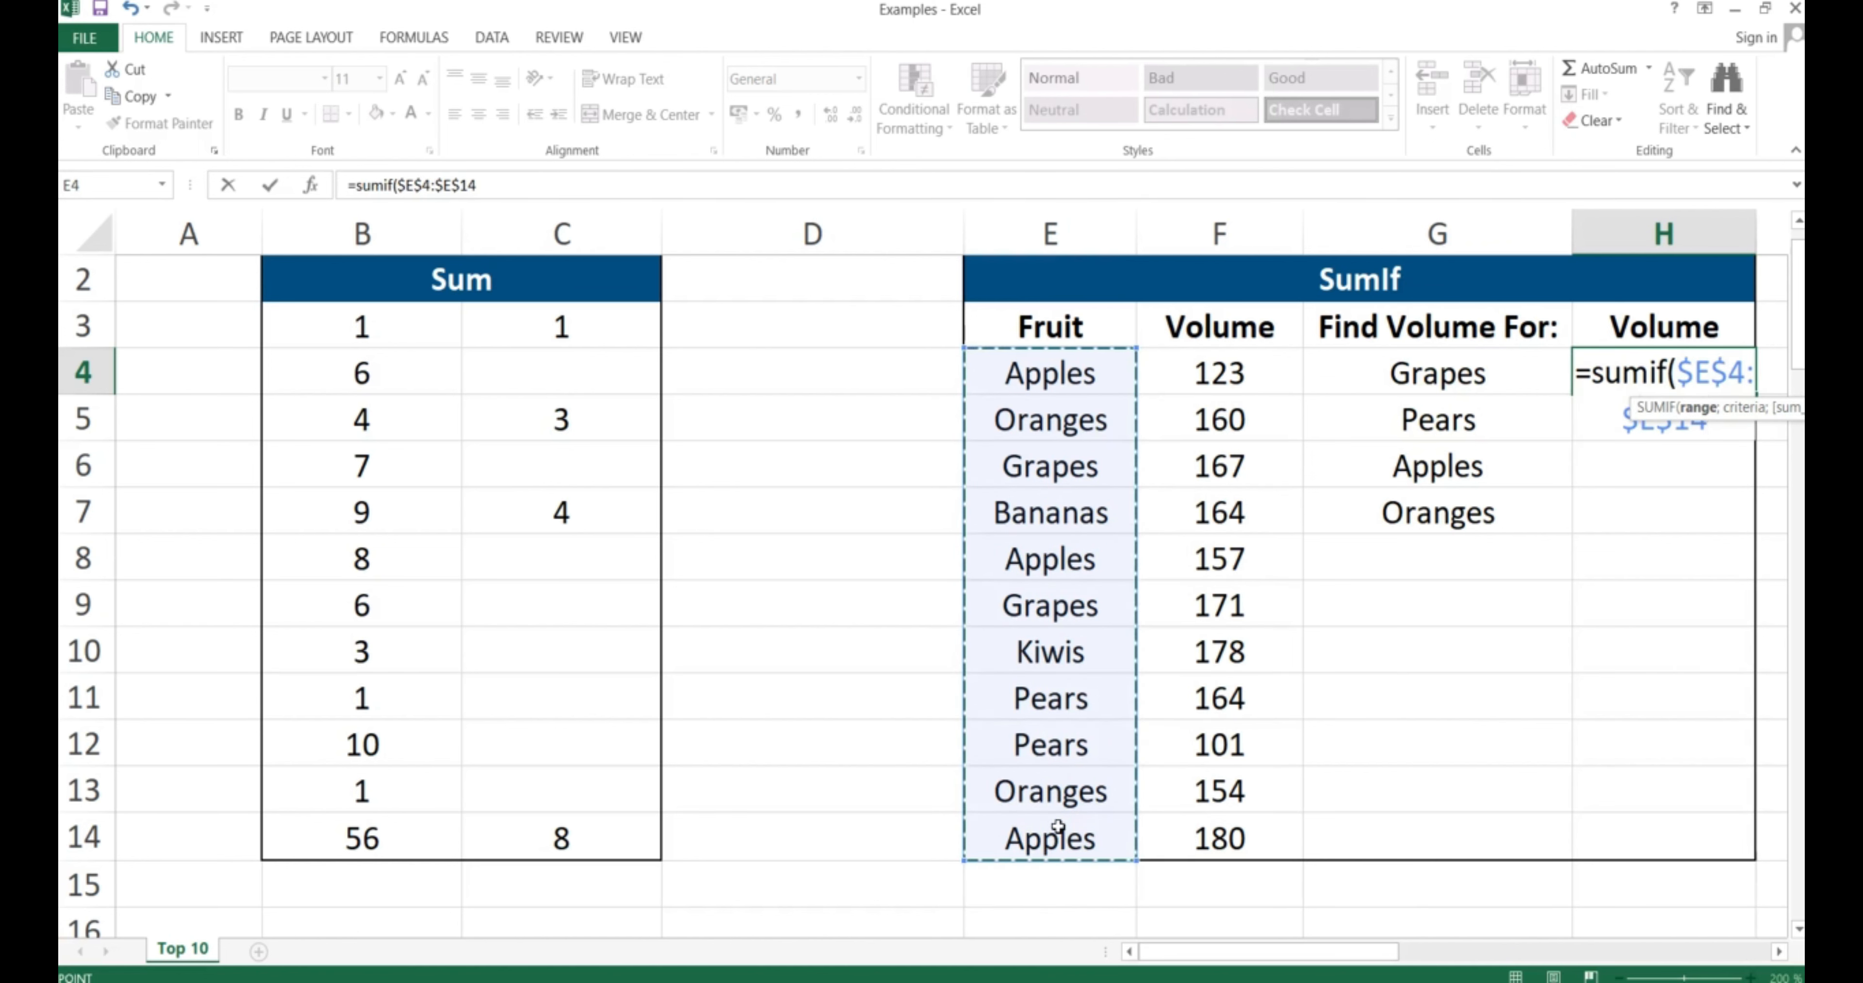
Complete the SUMIF with Grapes in G4 as criterion and F4:F14 as sum range, giving 338
{"action": "type", "text": ";"}
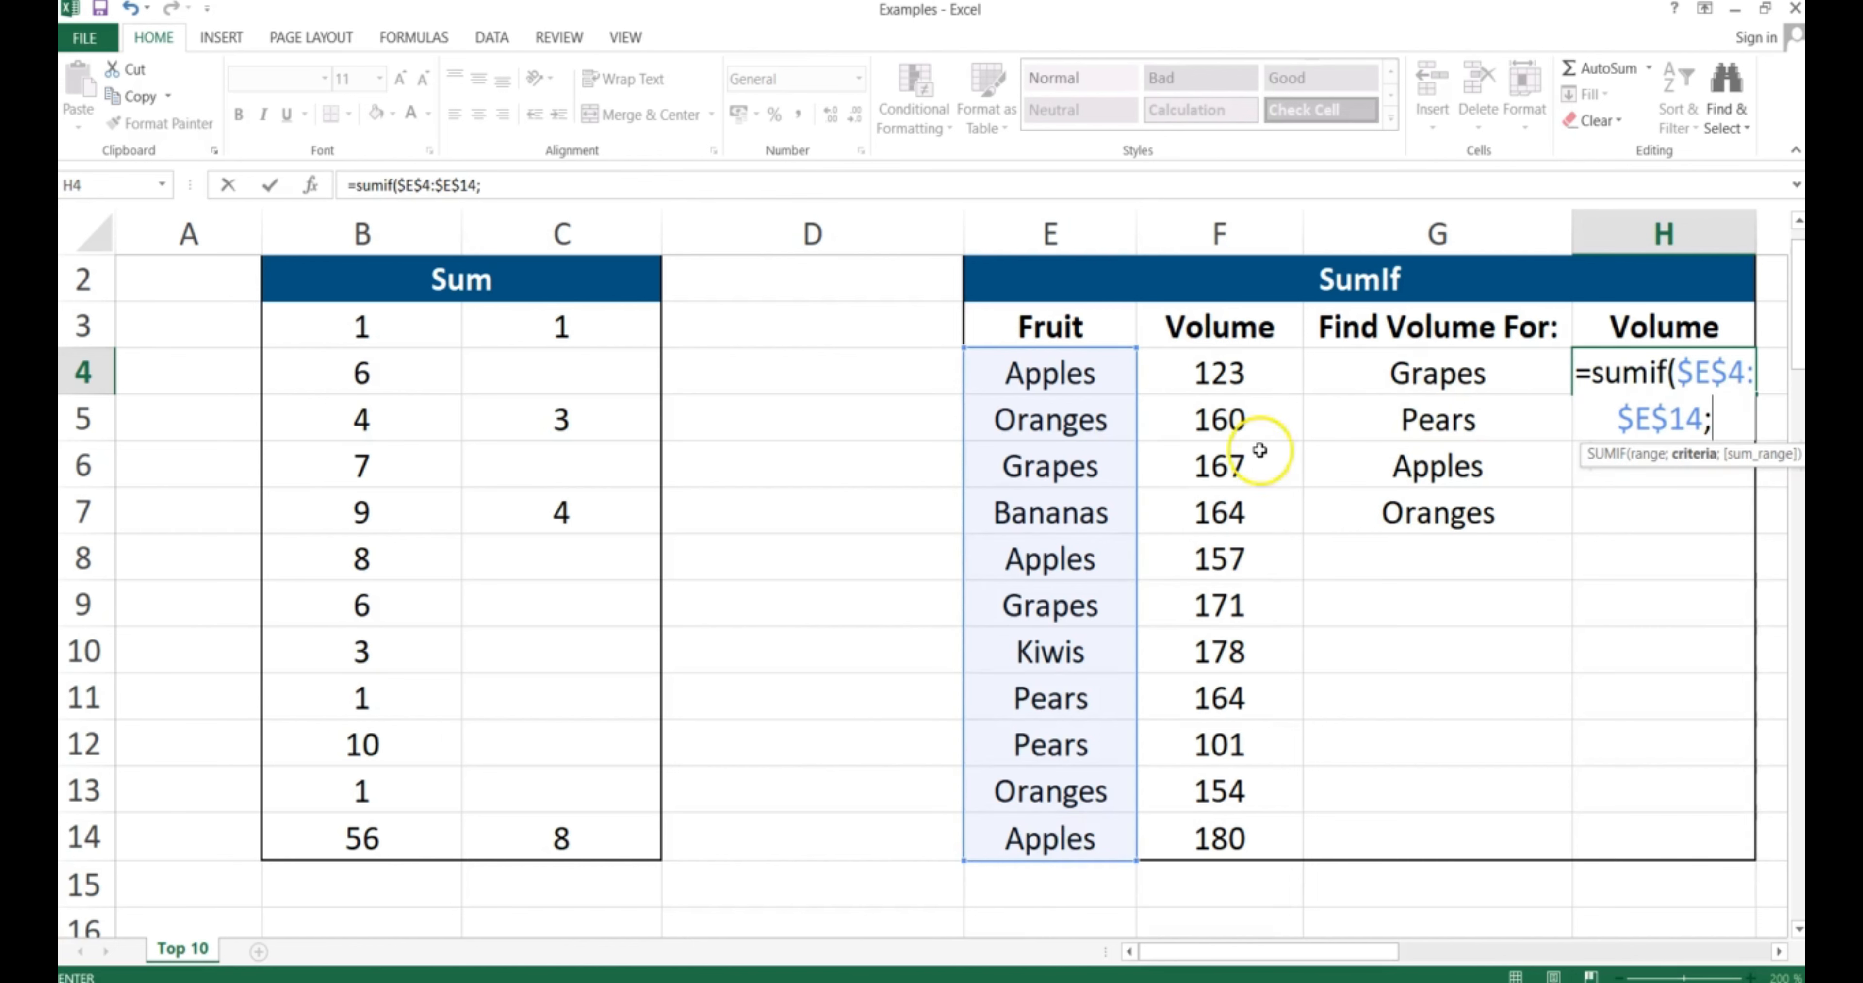
{"action": "left_click", "coordinate": [1417, 376]}
{"action": "type", "text": ";"}
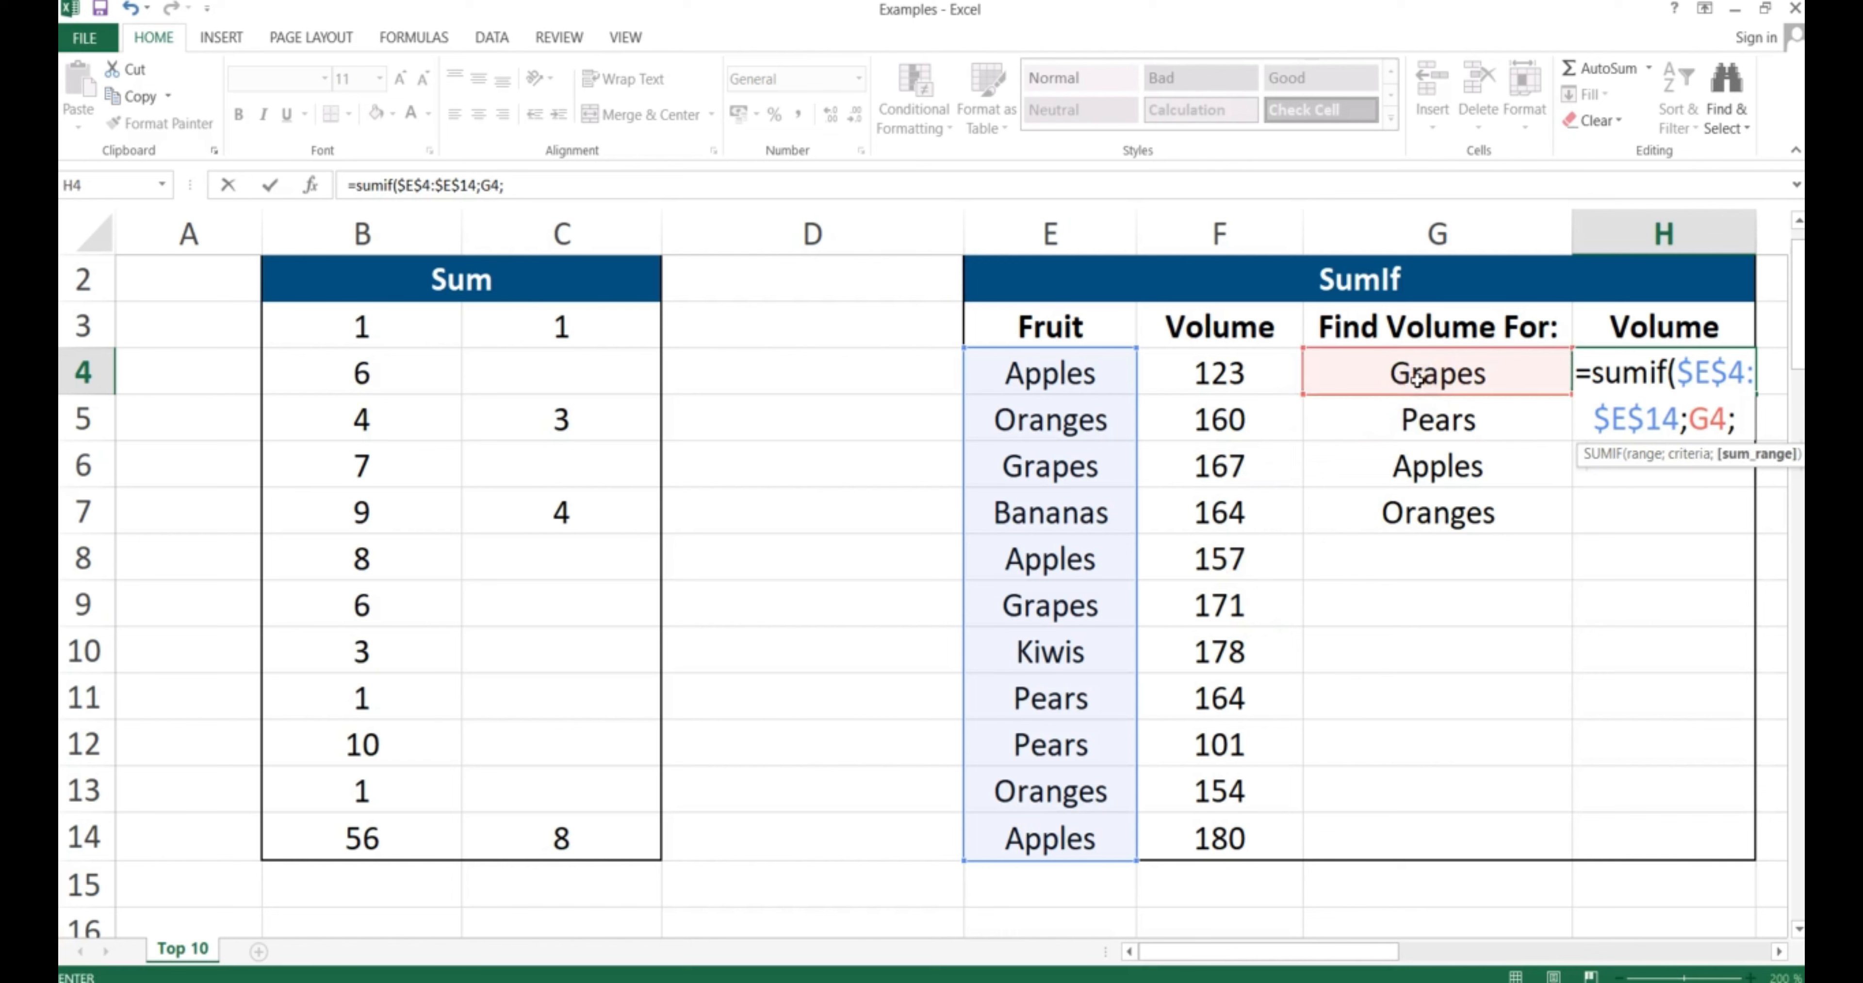
{"action": "left_click", "coordinate": [1228, 370]}
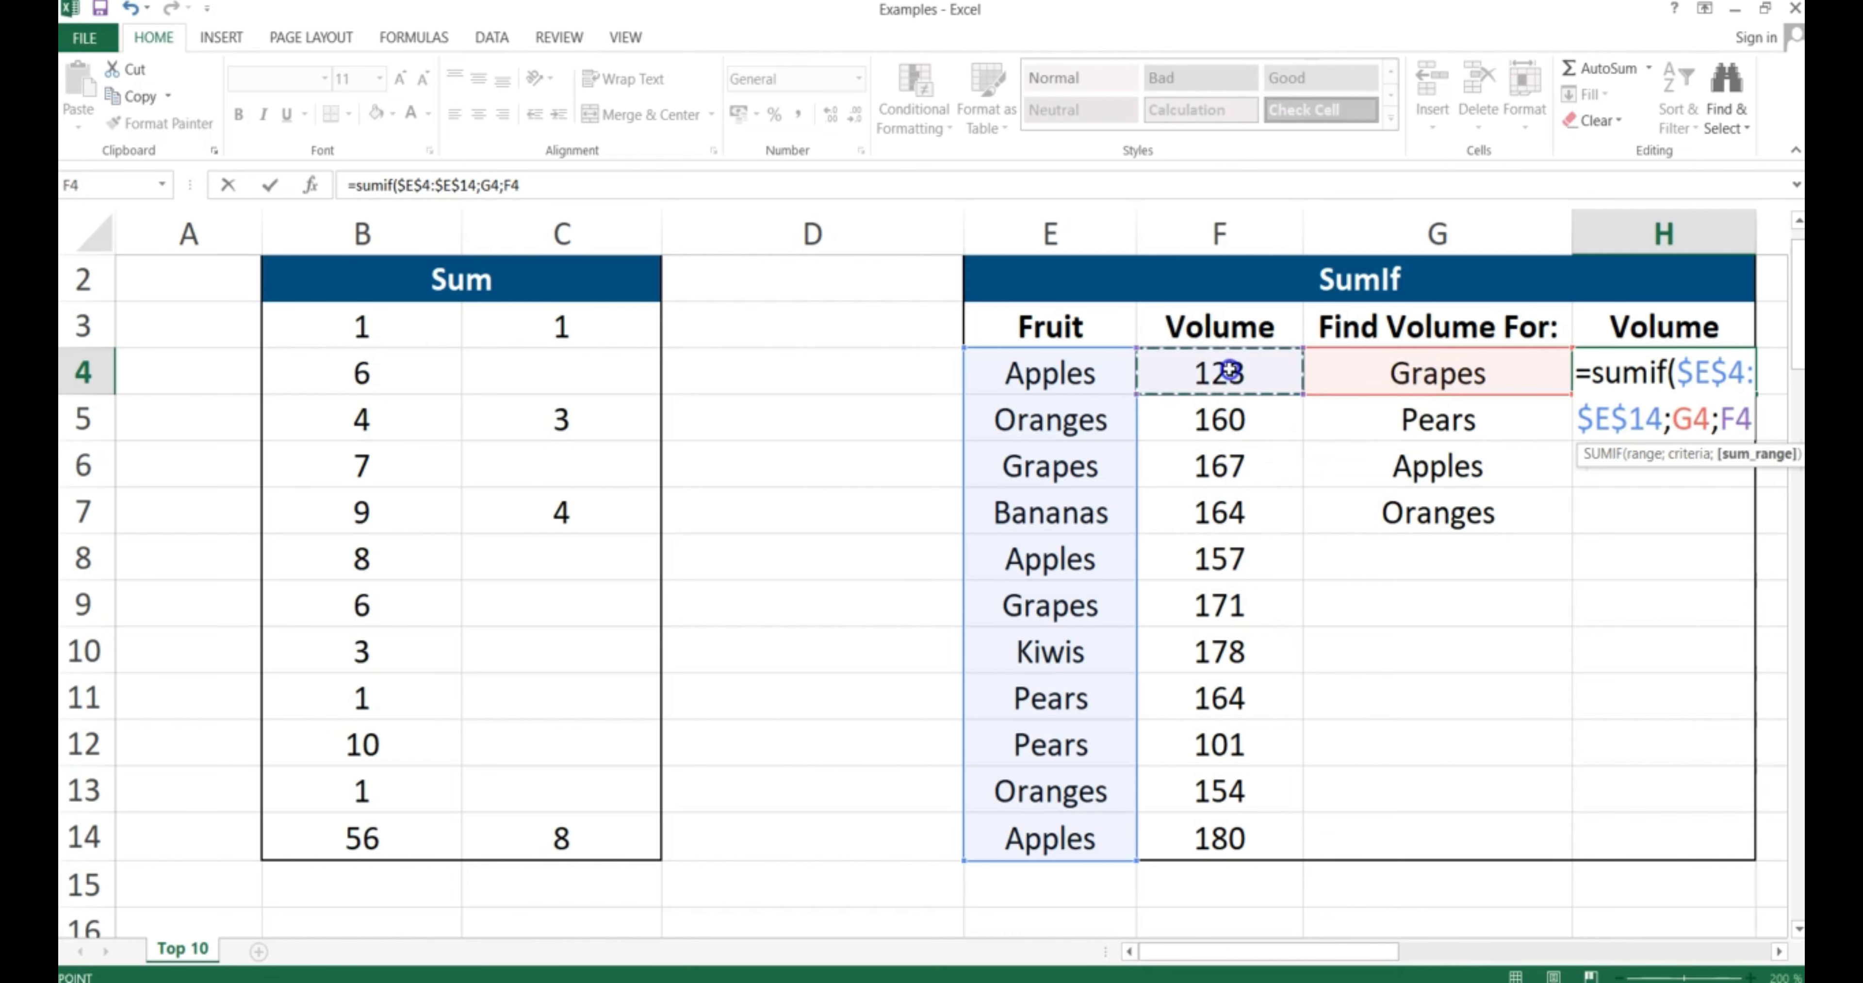
{"action": "left_click_drag", "start_coordinate": [1229, 370], "coordinate": [1230, 823]}
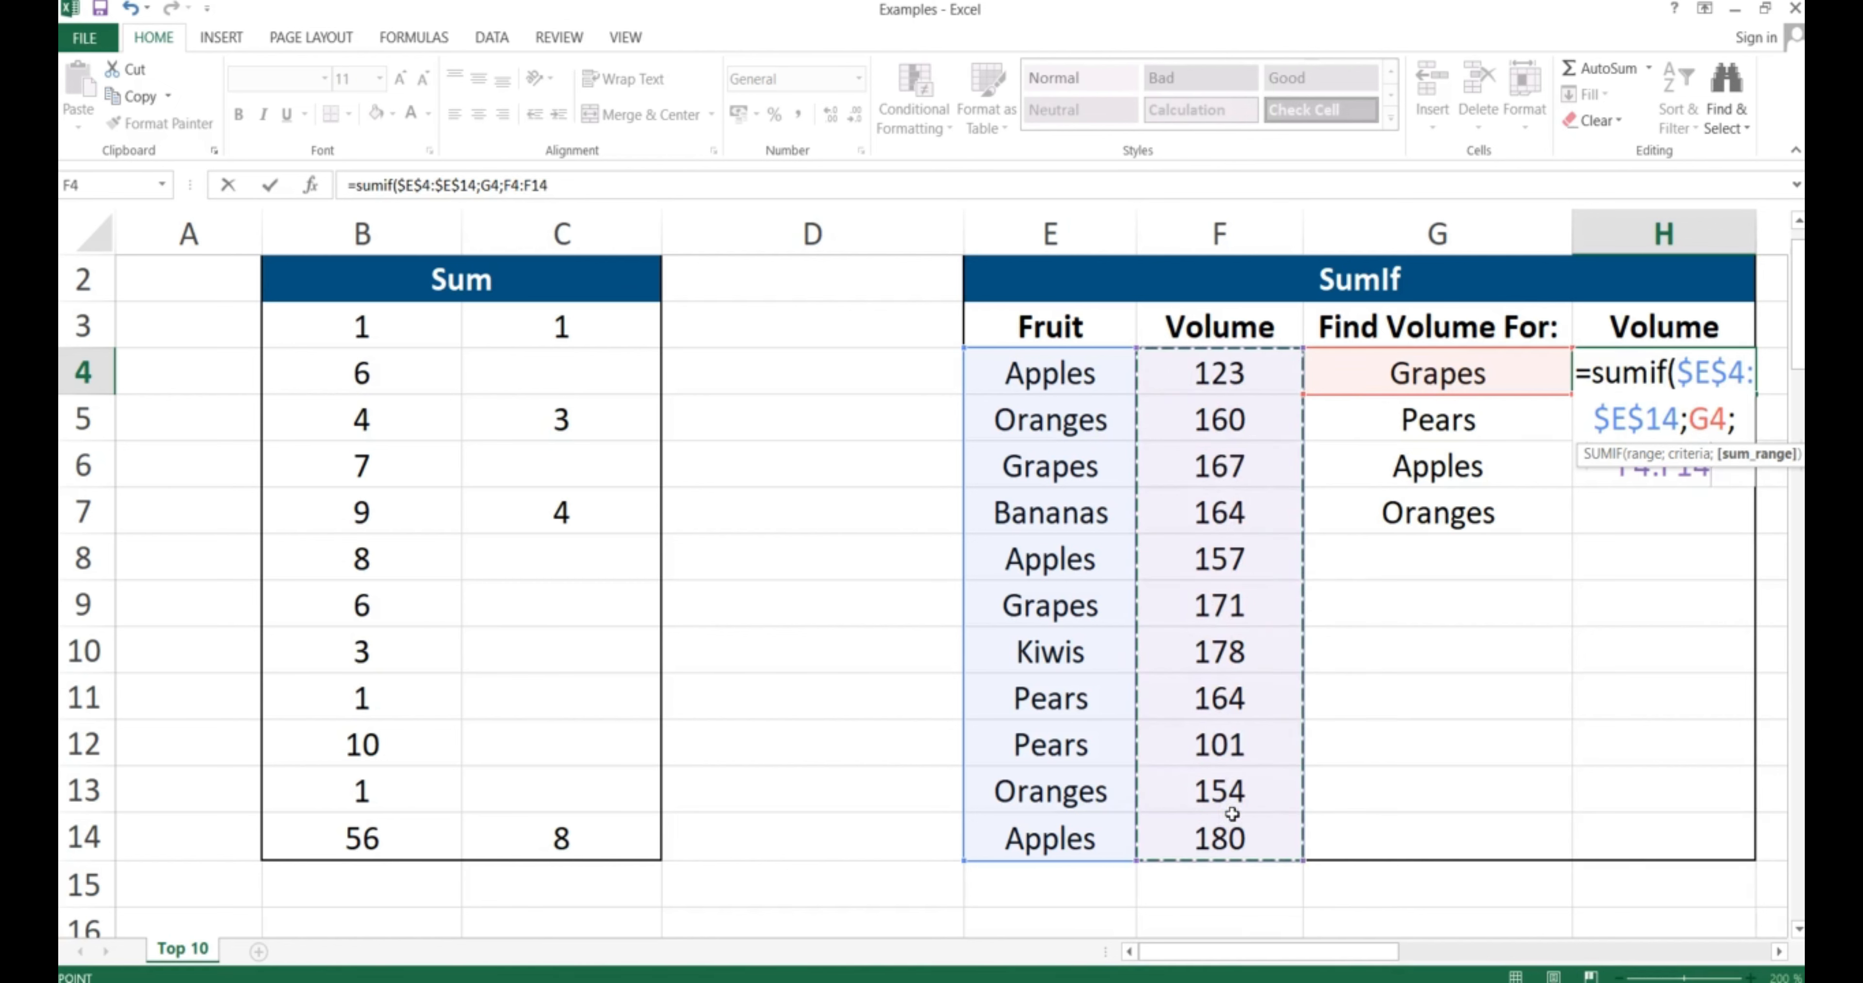
{"action": "type", "text": ")"}
{"action": "key", "text": "Return"}
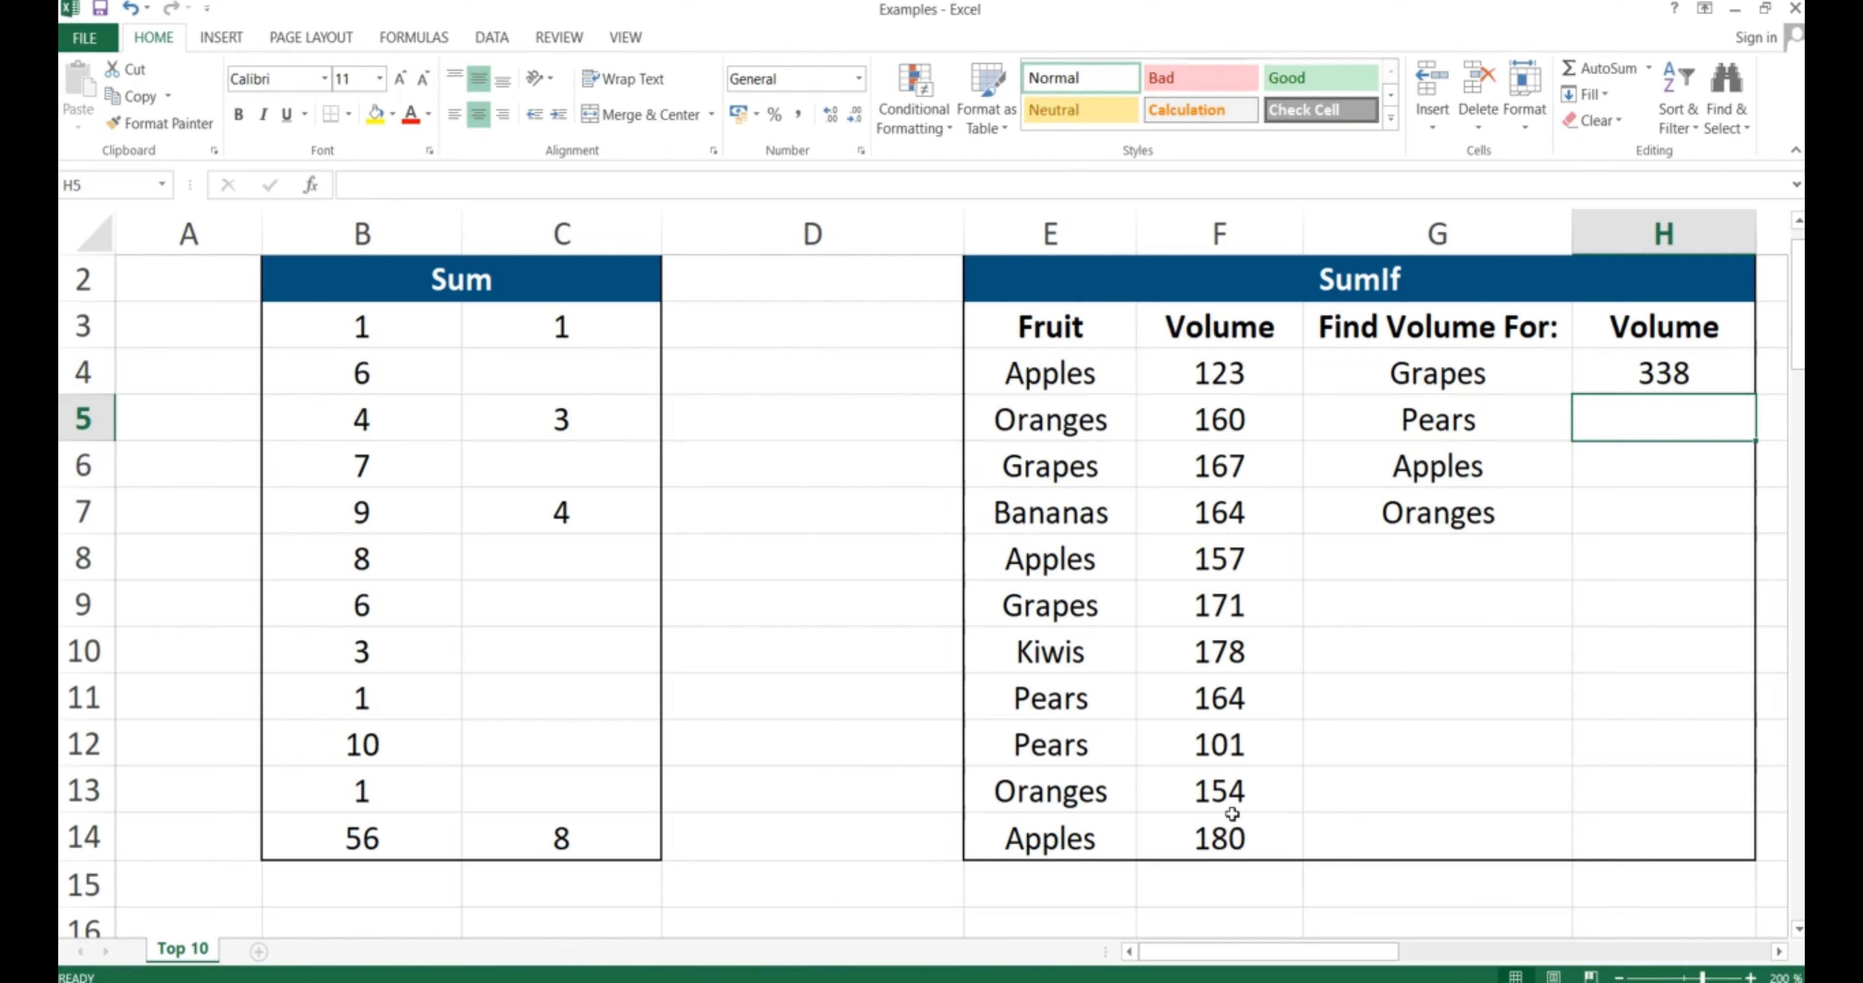
Copy the H4 SUMIF into H5:H7, giving Pears 255, Apples 345 and Oranges 157
{"action": "key", "text": "Up"}
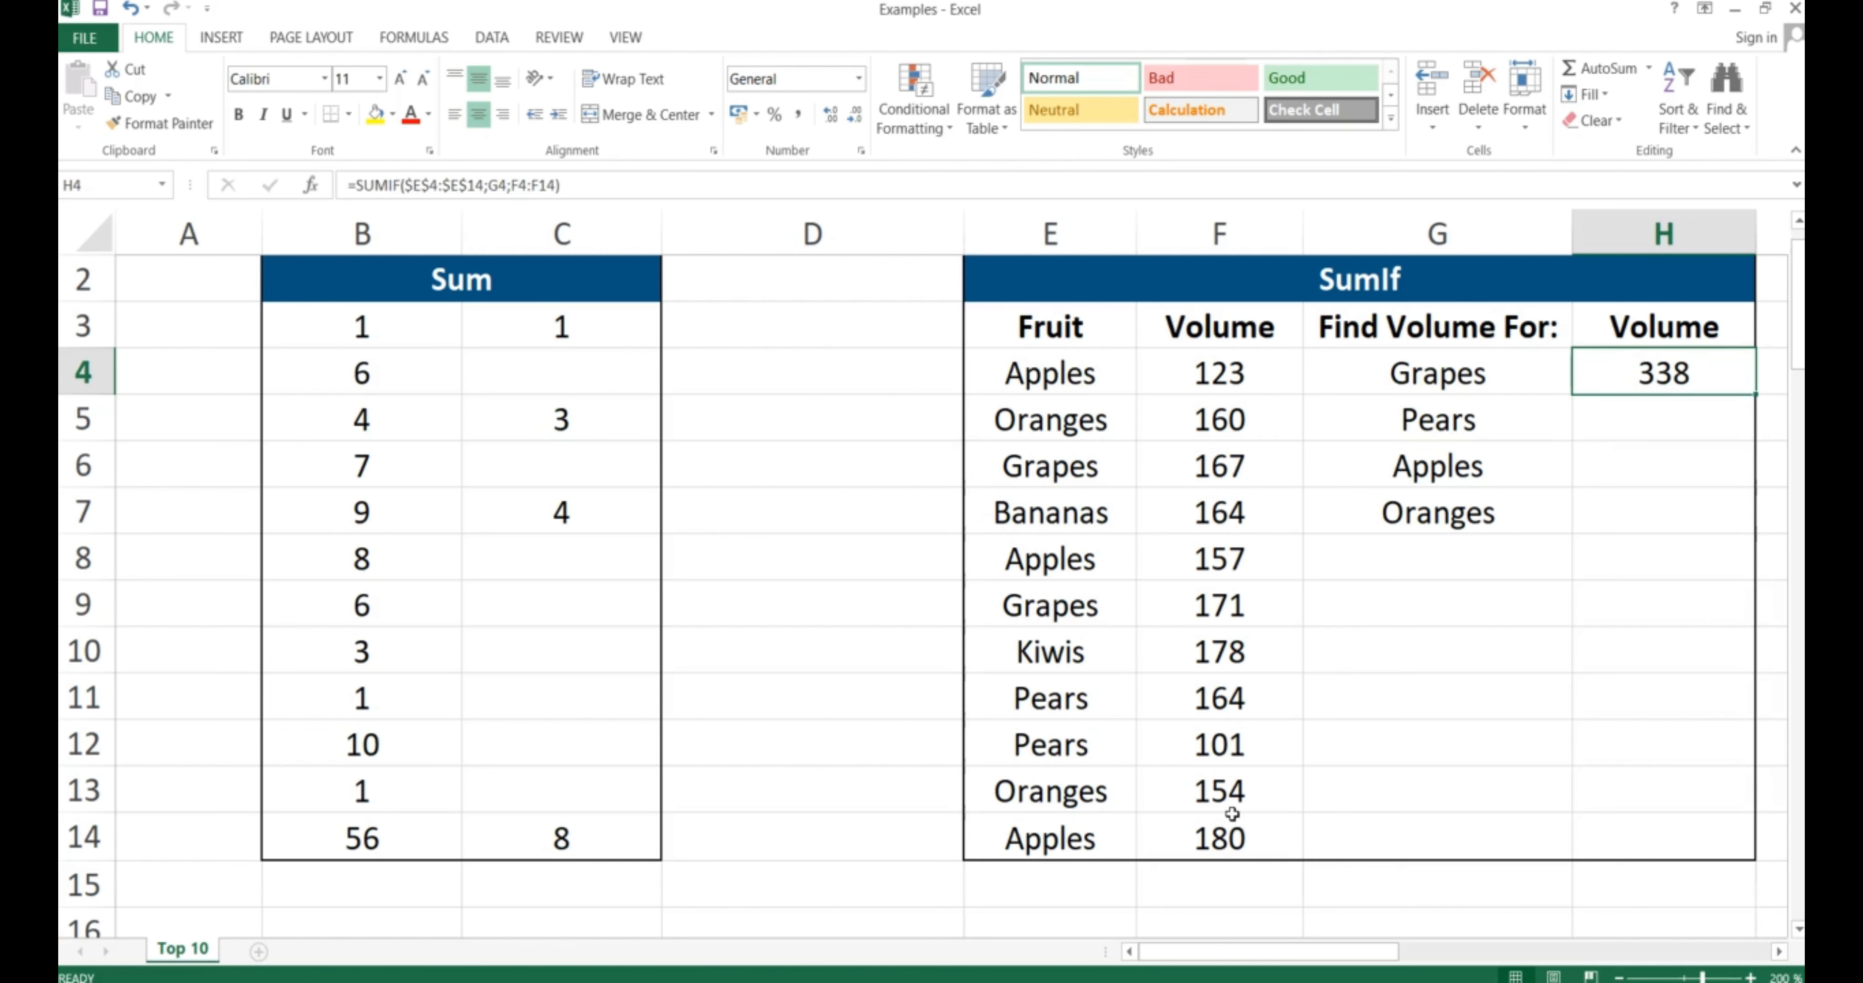
{"action": "key", "text": "ctrl+c"}
{"action": "key", "text": "shift+Down"}
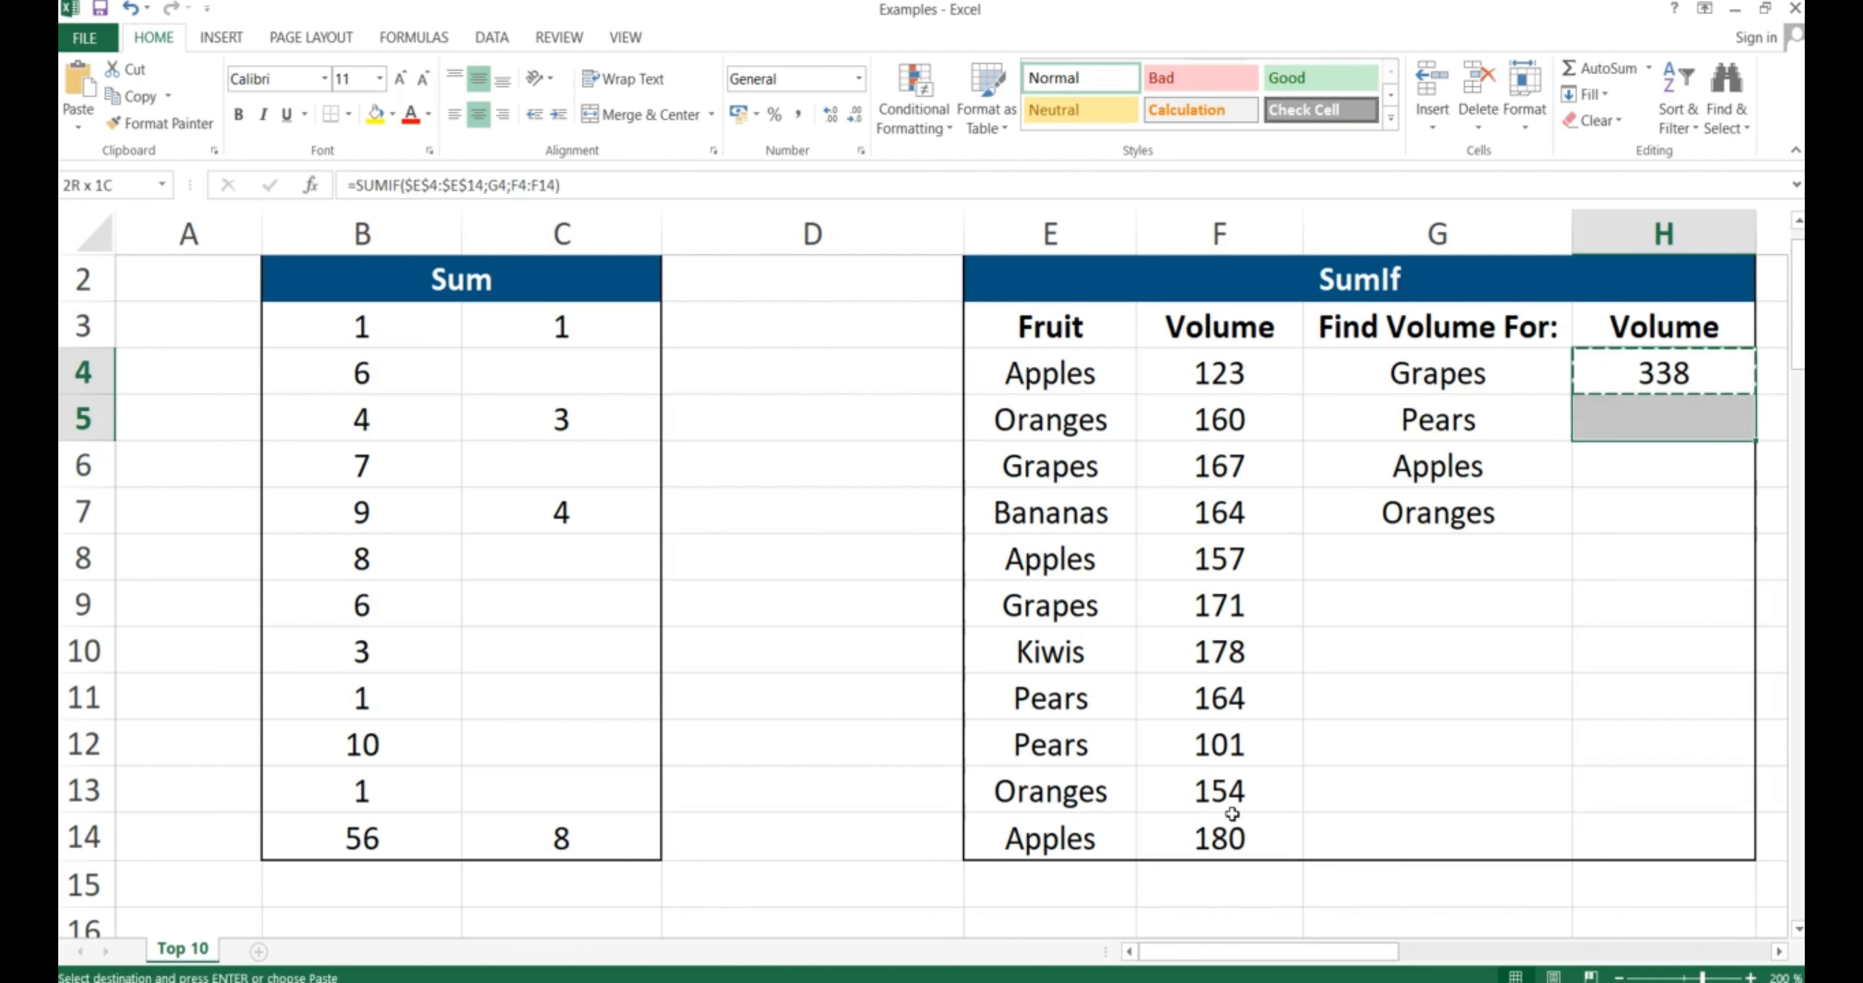
{"action": "key", "text": "shift+Down"}
{"action": "key", "text": "shift+Down"}
{"action": "key", "text": "ctrl+v"}
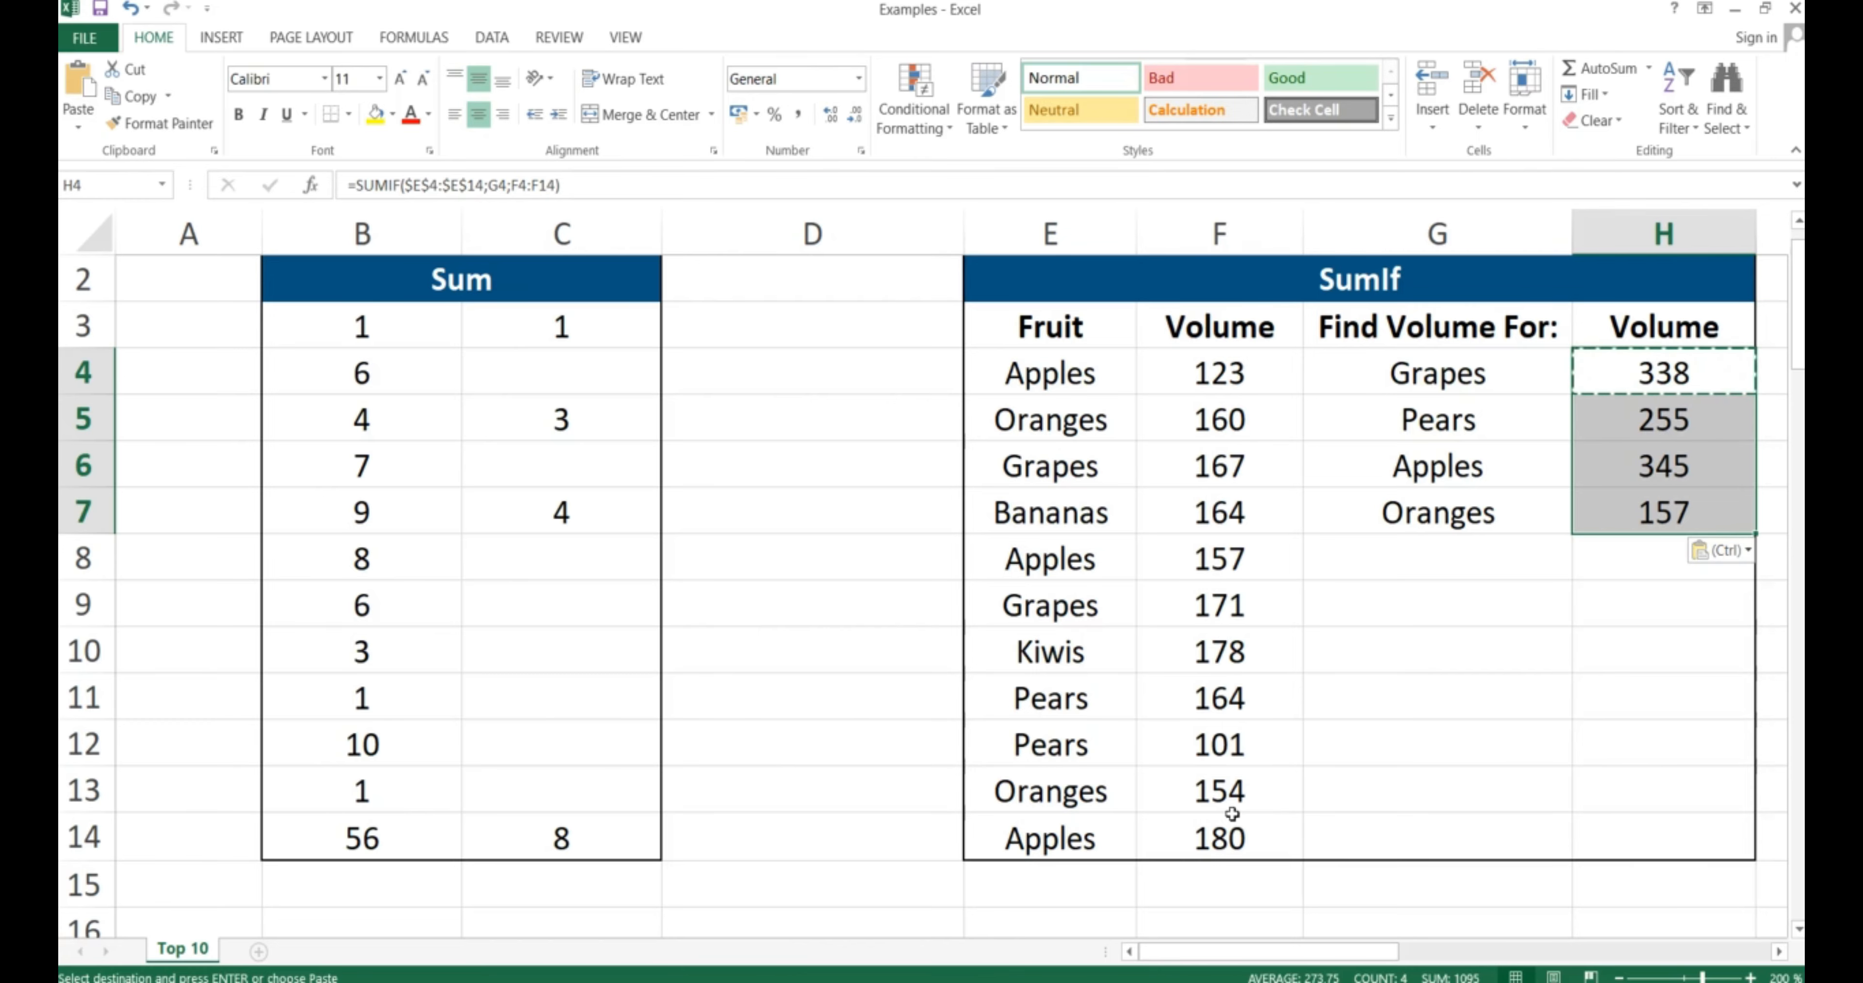
{"action": "key", "text": "Right"}
{"action": "key", "text": "Right"}
{"action": "key", "text": "Right"}
{"action": "key", "text": "Right"}
{"action": "key", "text": "Right"}
{"action": "key", "text": "Right"}
{"action": "key", "text": "Right"}
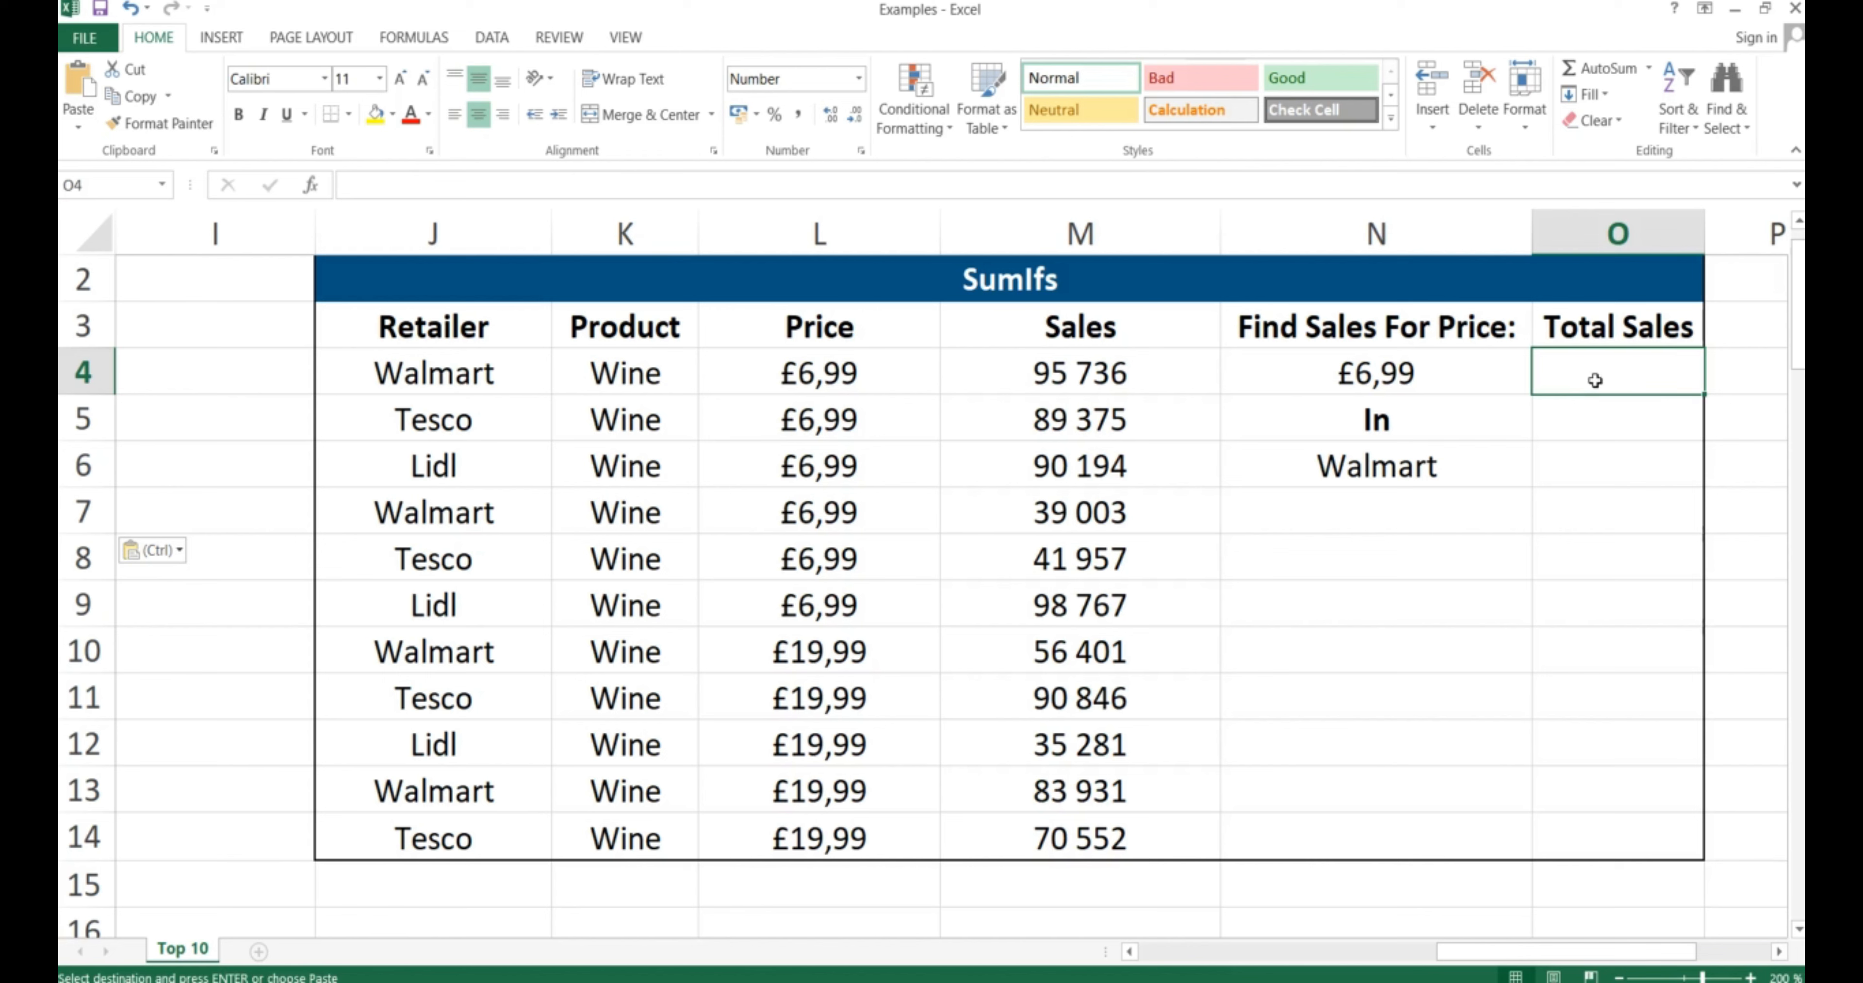
Start a SUMIFS in O4 summing the absolute Sales range $M$4:$M$14
{"action": "left_click", "coordinate": [1381, 470]}
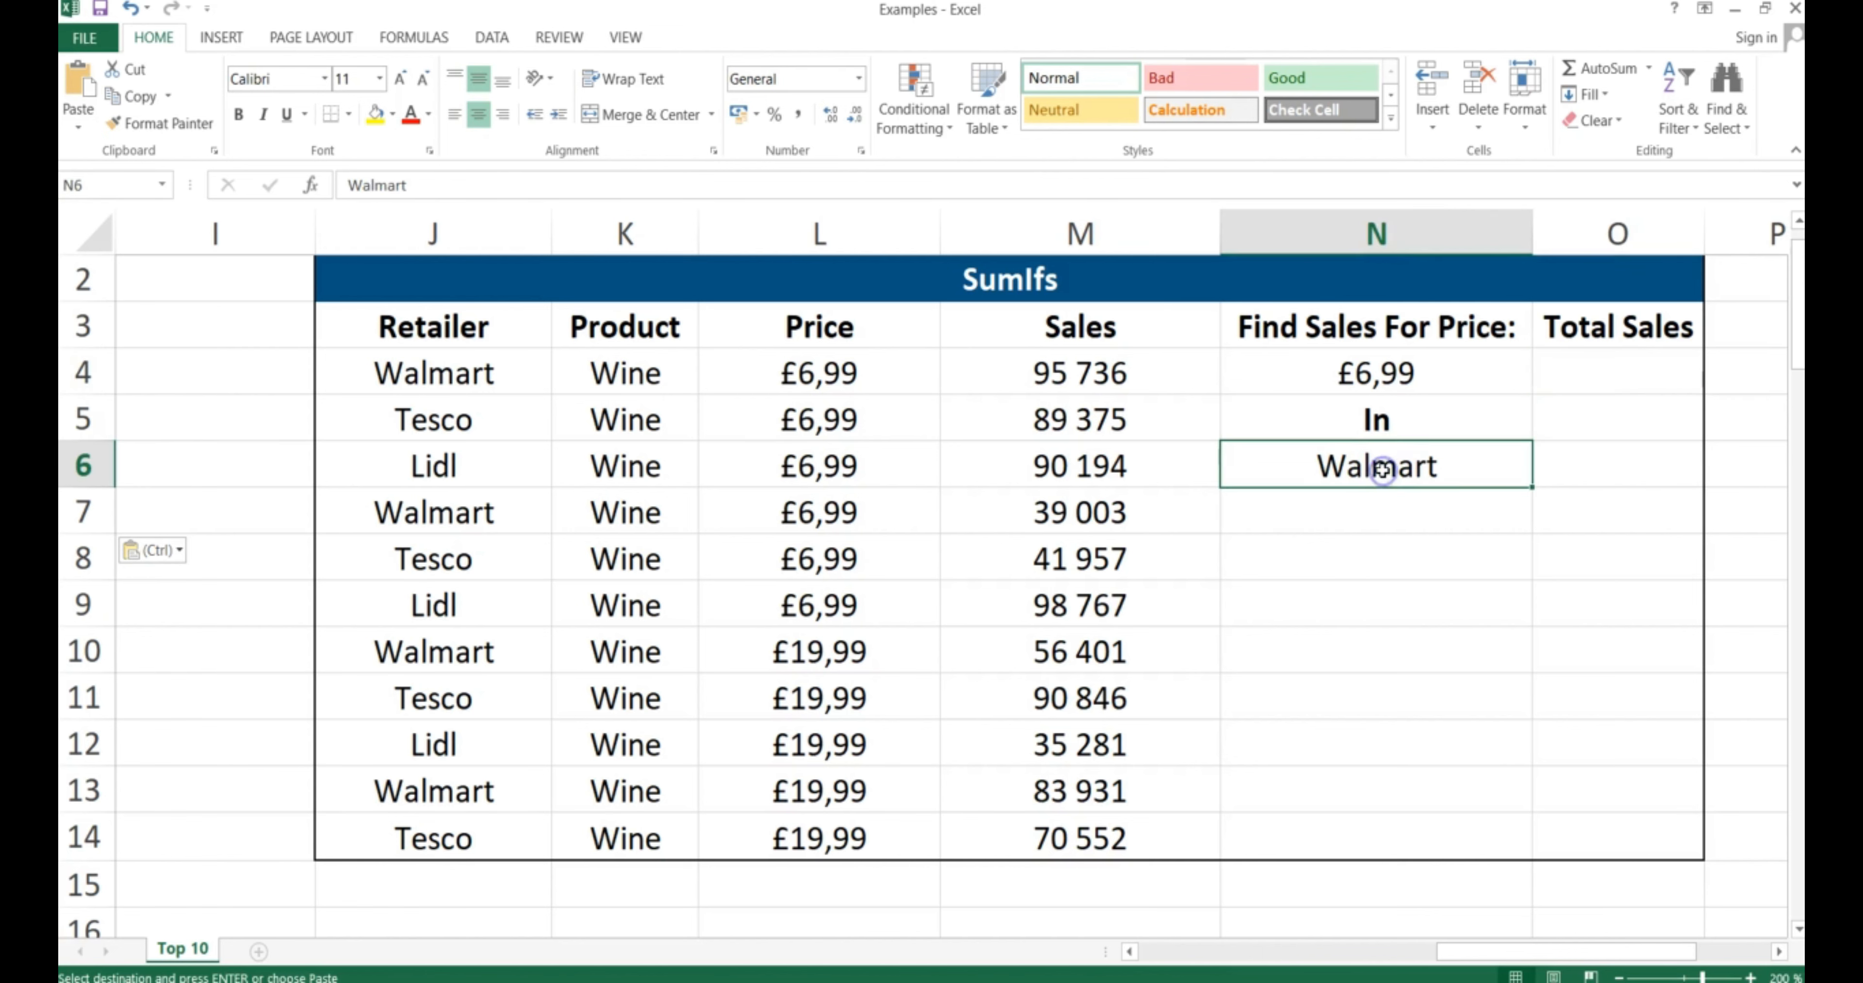
{"action": "left_click", "coordinate": [1378, 374]}
{"action": "left_click", "coordinate": [1588, 370]}
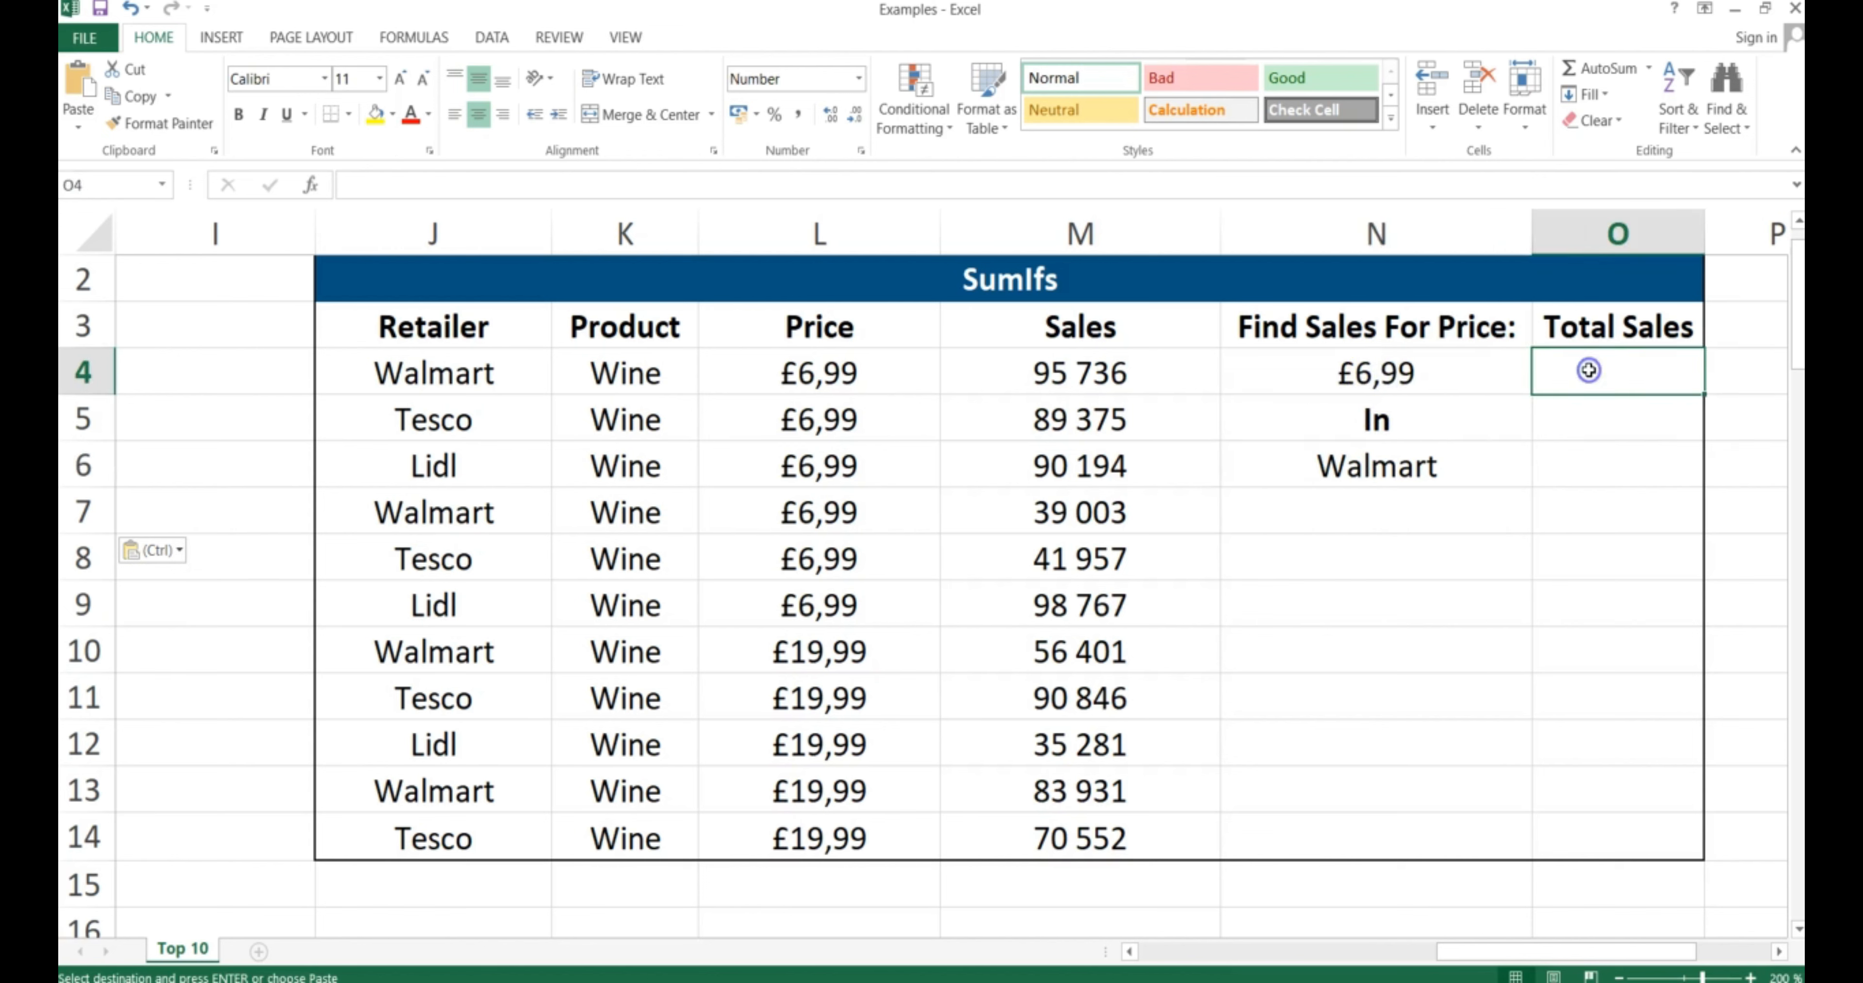
{"action": "type", "text": "=sumifs("}
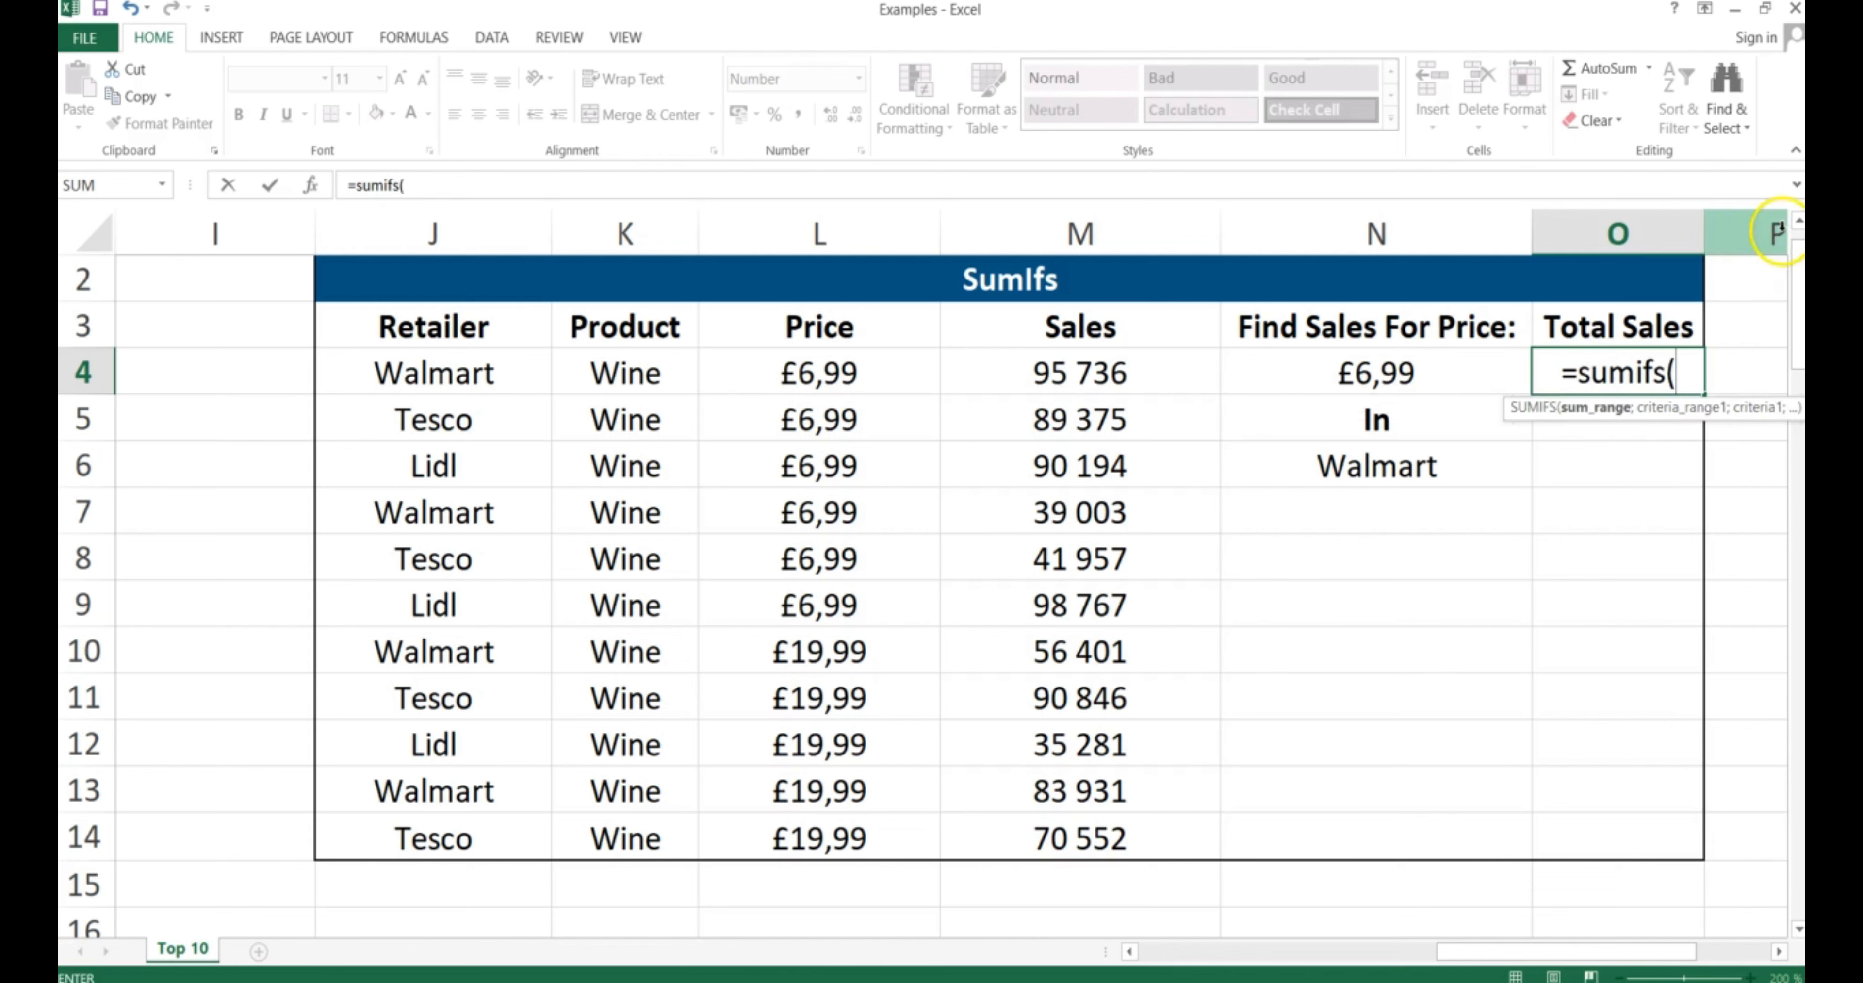
{"action": "left_click_drag", "start_coordinate": [1074, 372], "coordinate": [1077, 832]}
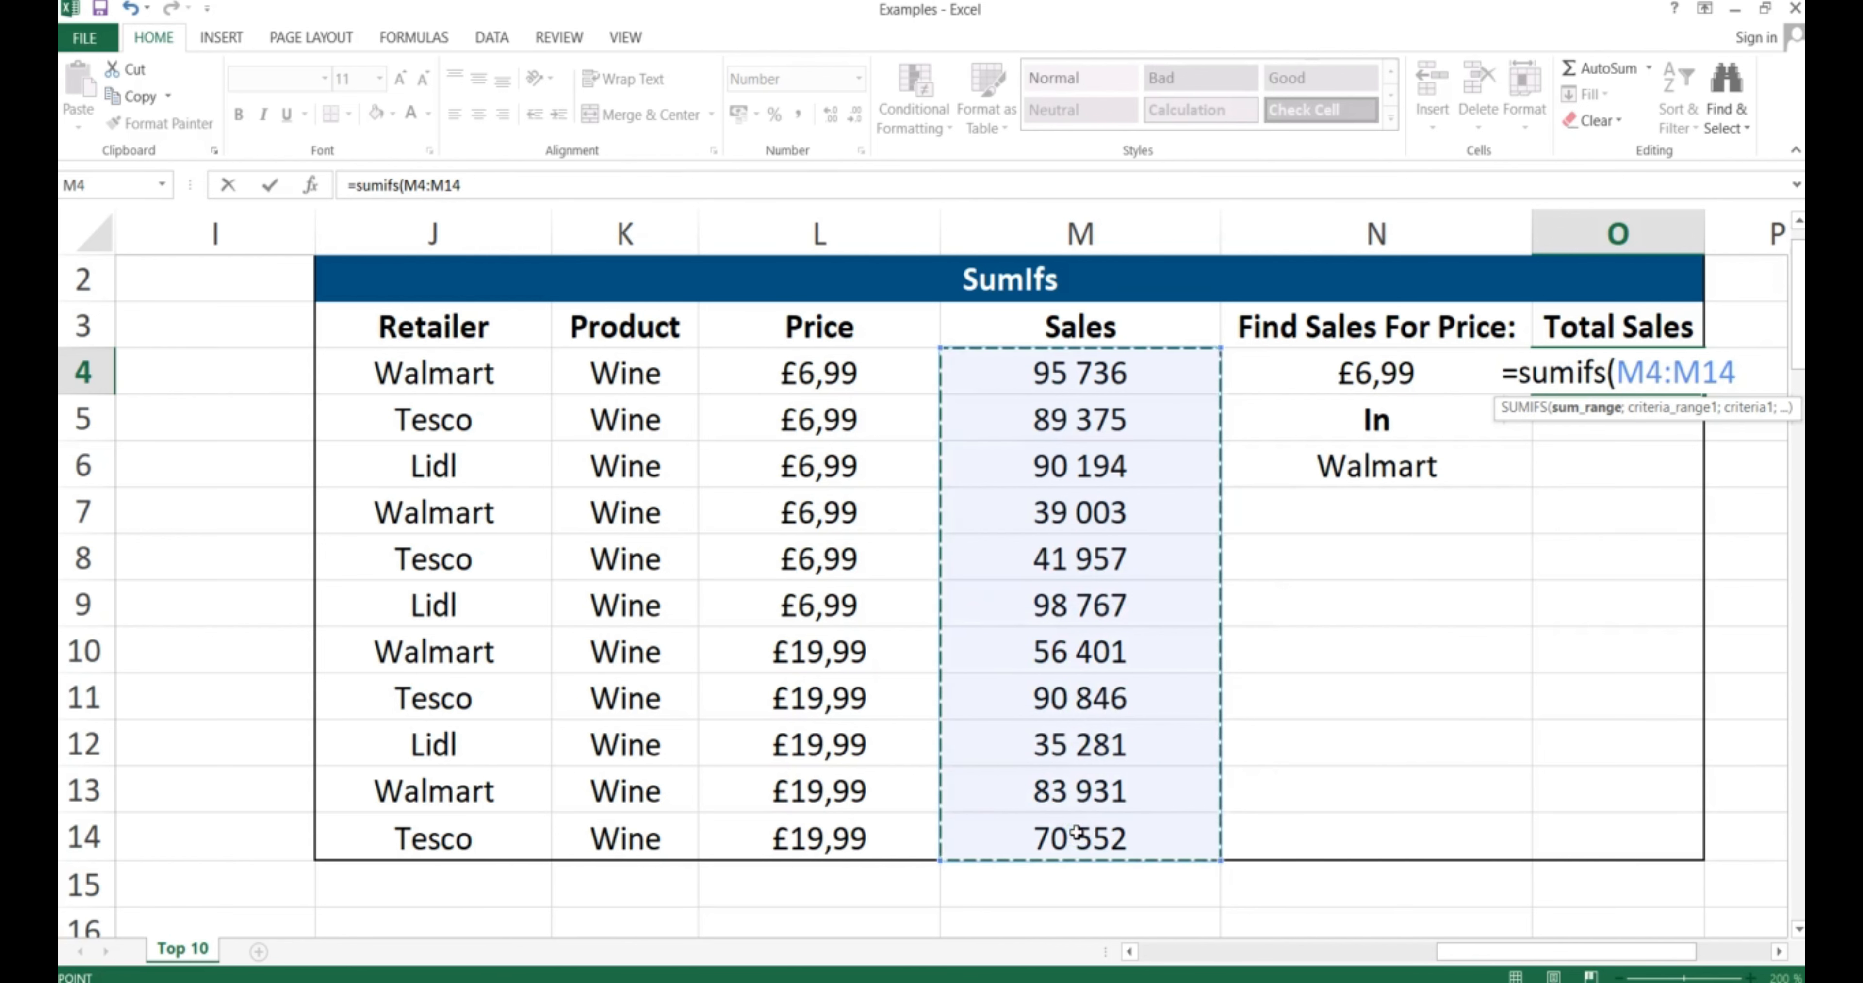
{"action": "key", "text": "F4"}
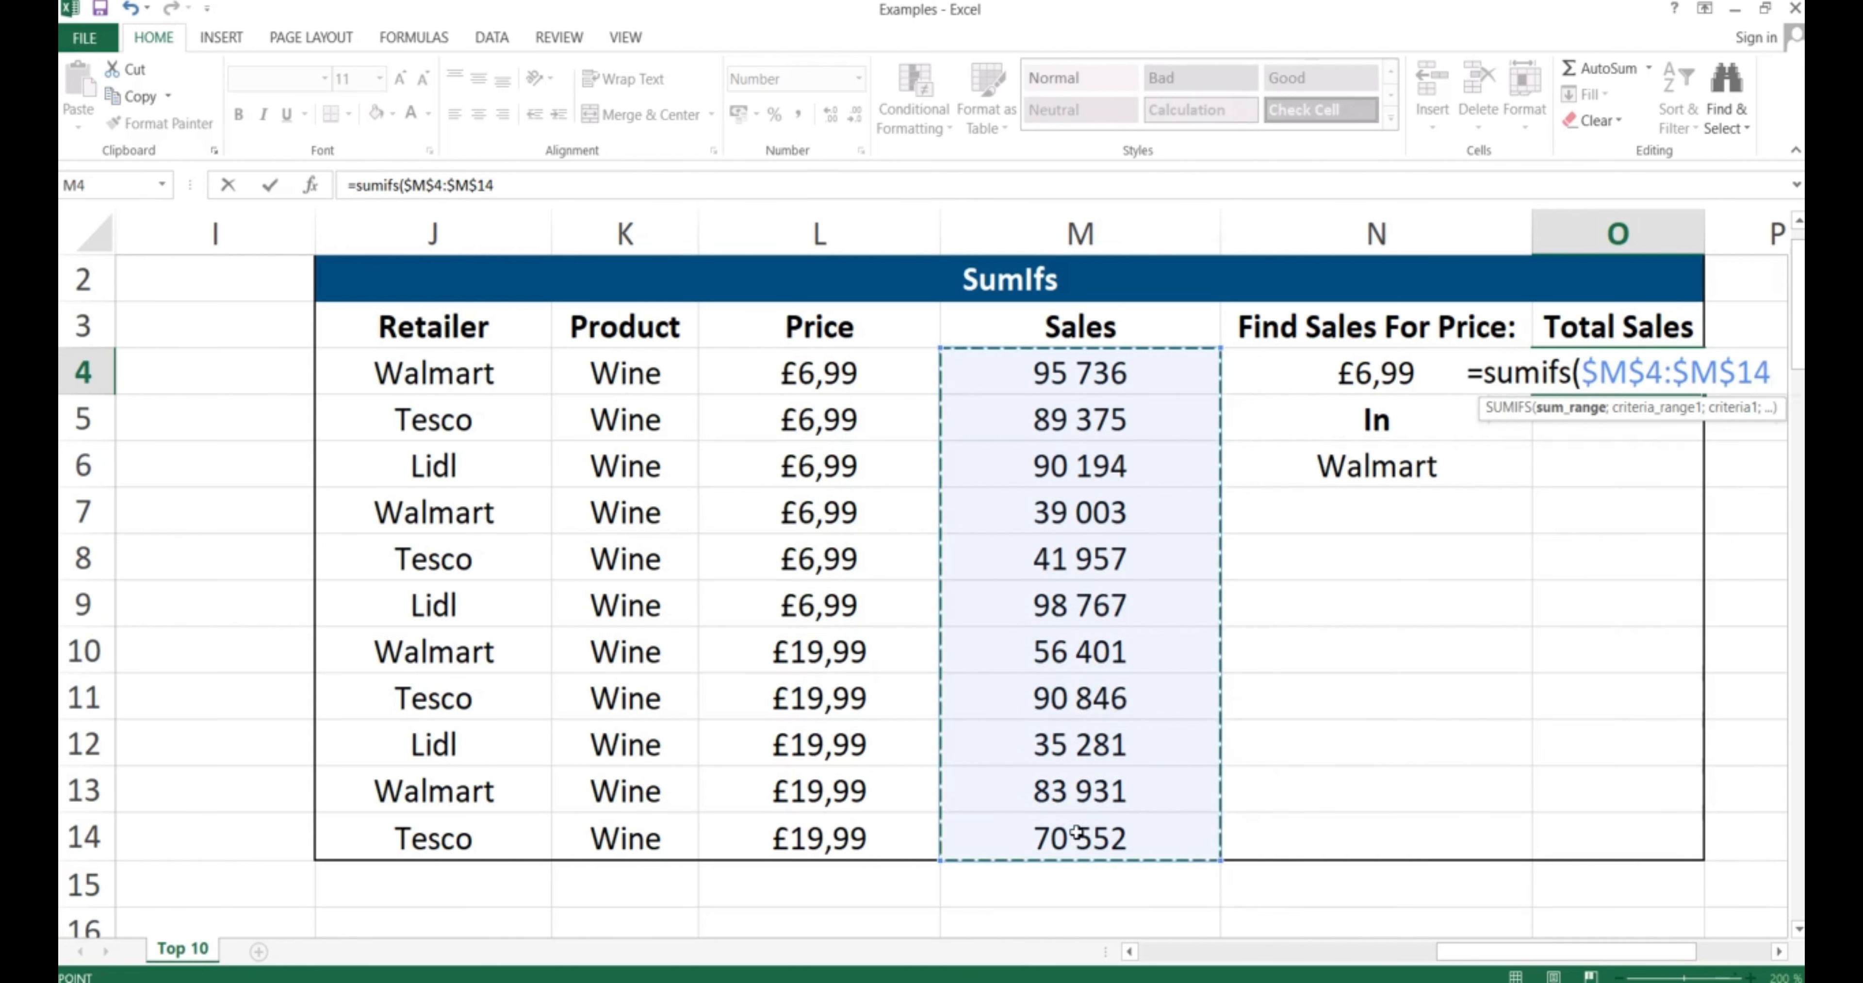
{"action": "type", "text": ";"}
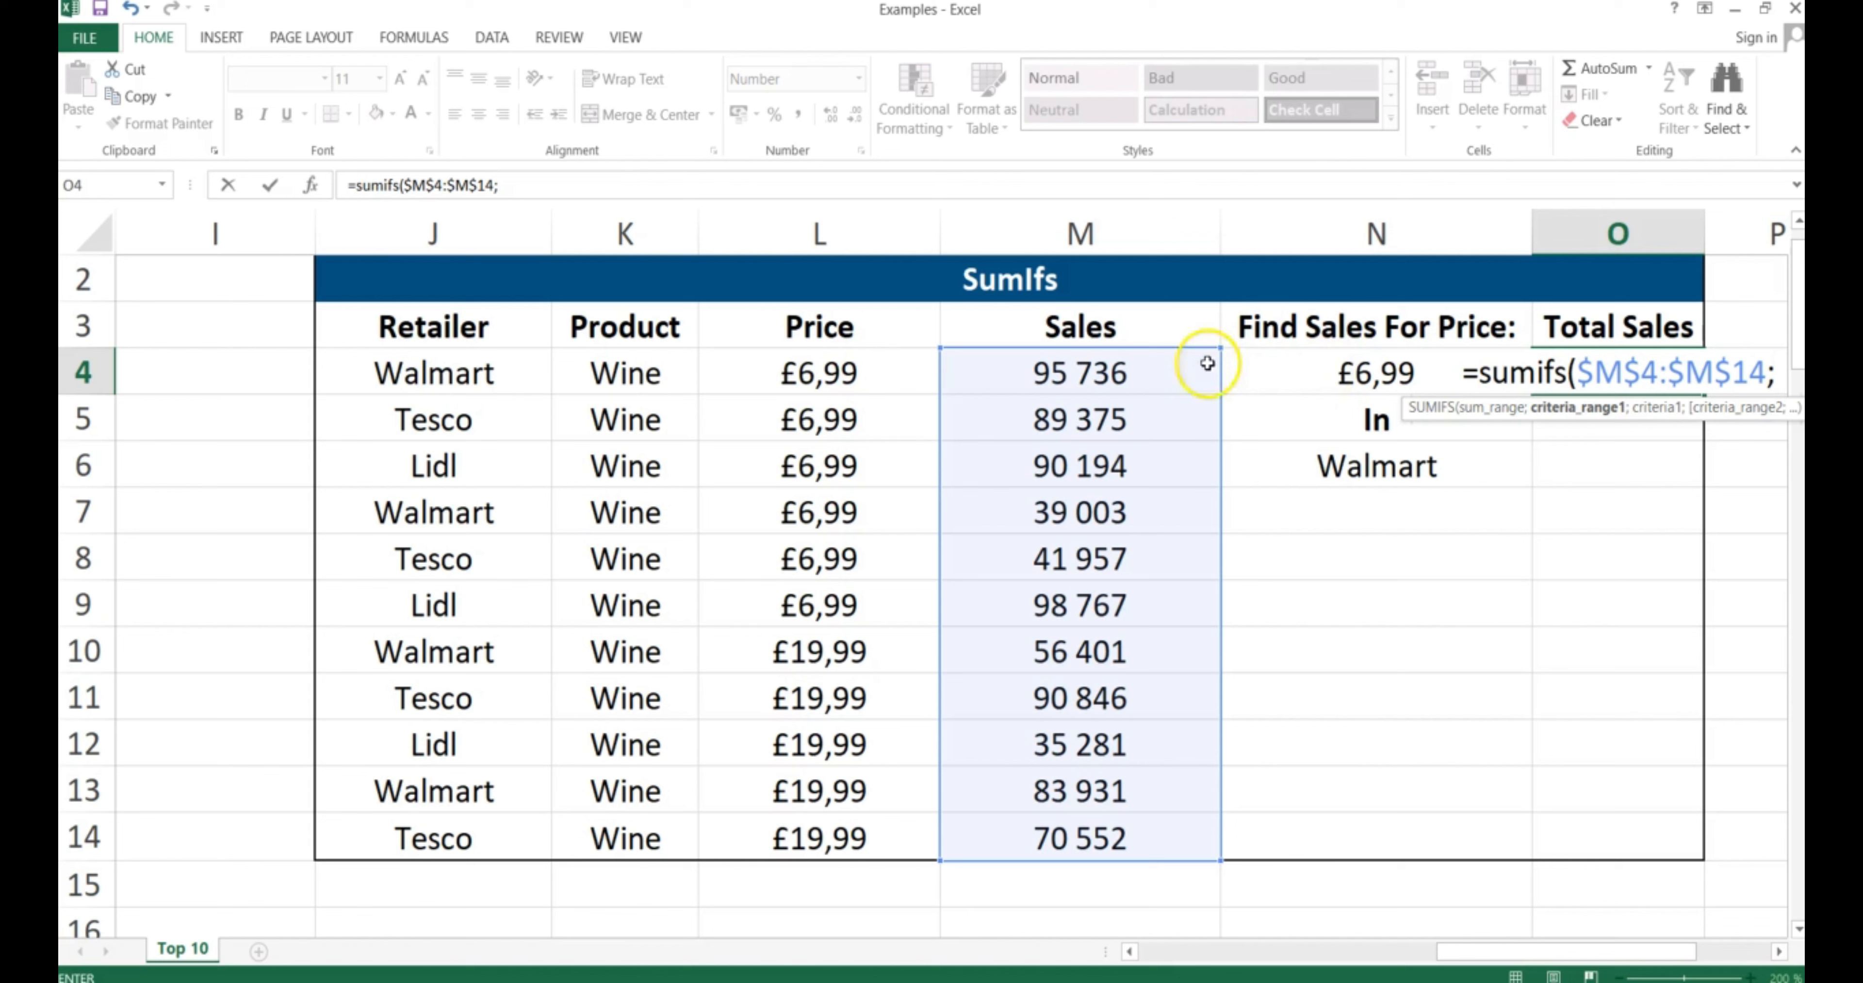
Add the Price range $L$4:$L$14 with the £6,99 criterion in N4
{"action": "left_click", "coordinate": [813, 372]}
{"action": "left_click_drag", "start_coordinate": [813, 372], "coordinate": [799, 838]}
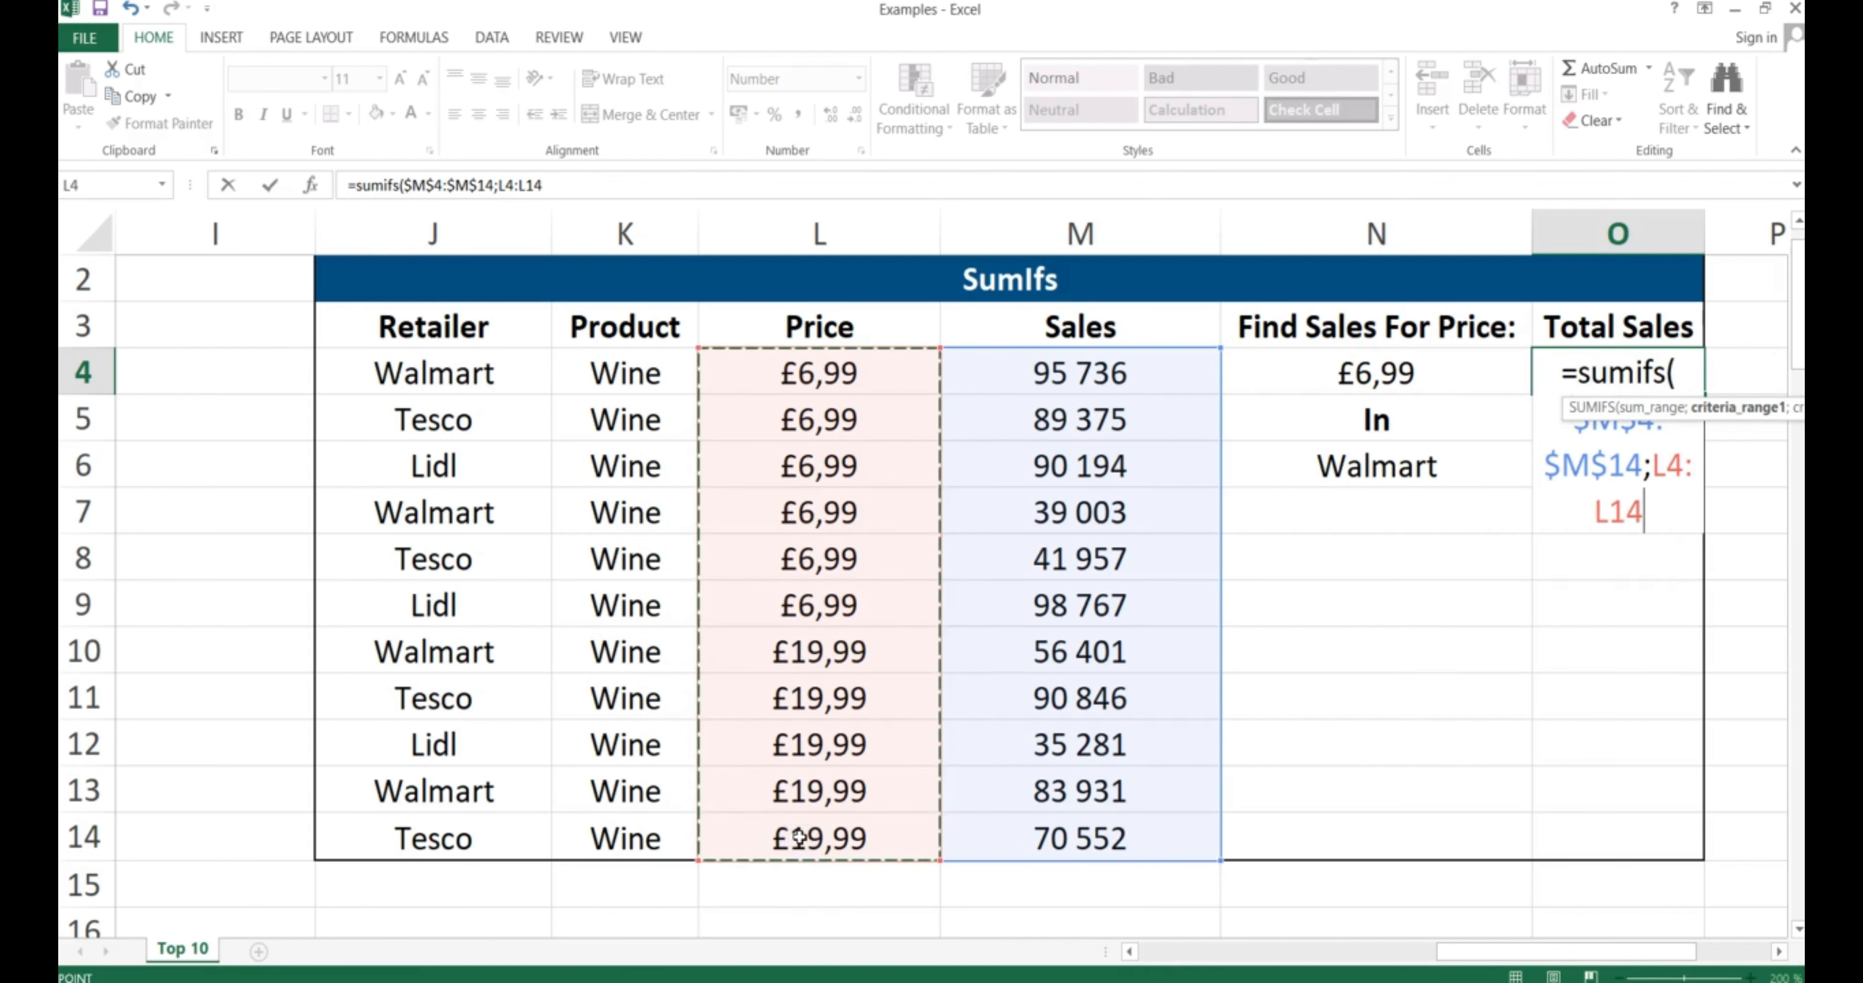
{"action": "key", "text": "F4"}
{"action": "type", "text": ";"}
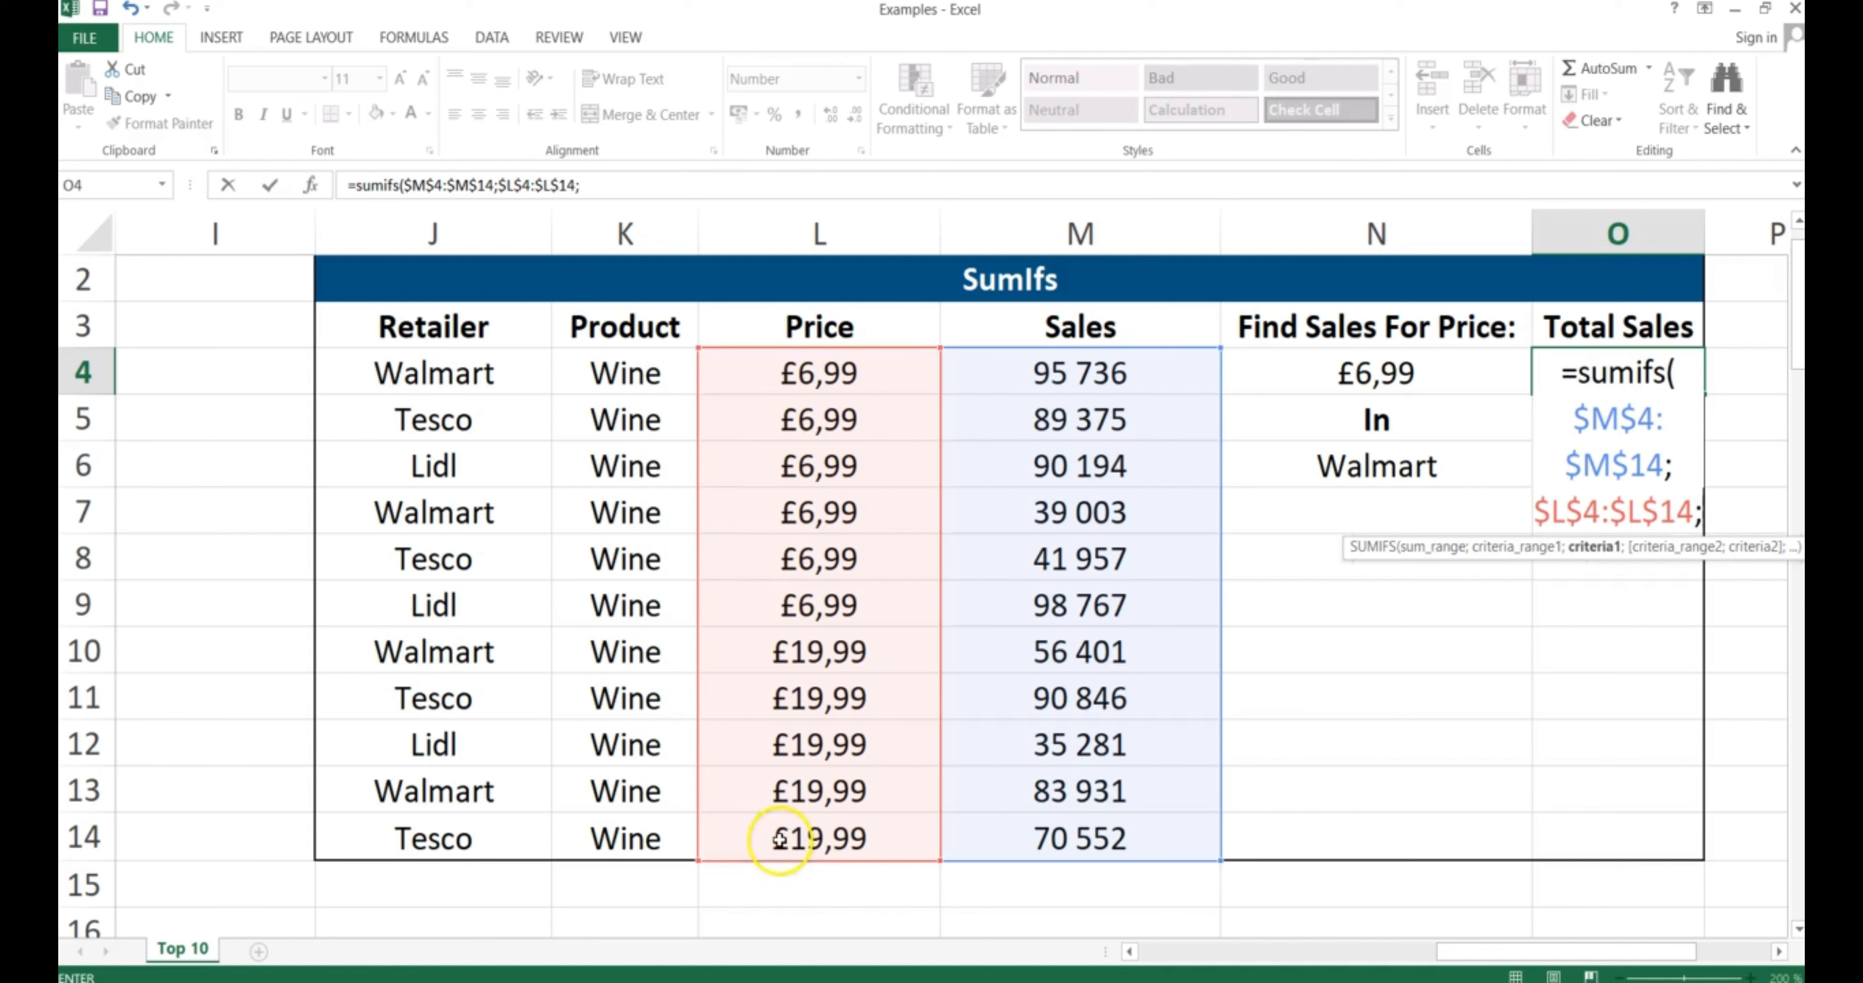
{"action": "left_click", "coordinate": [1373, 367]}
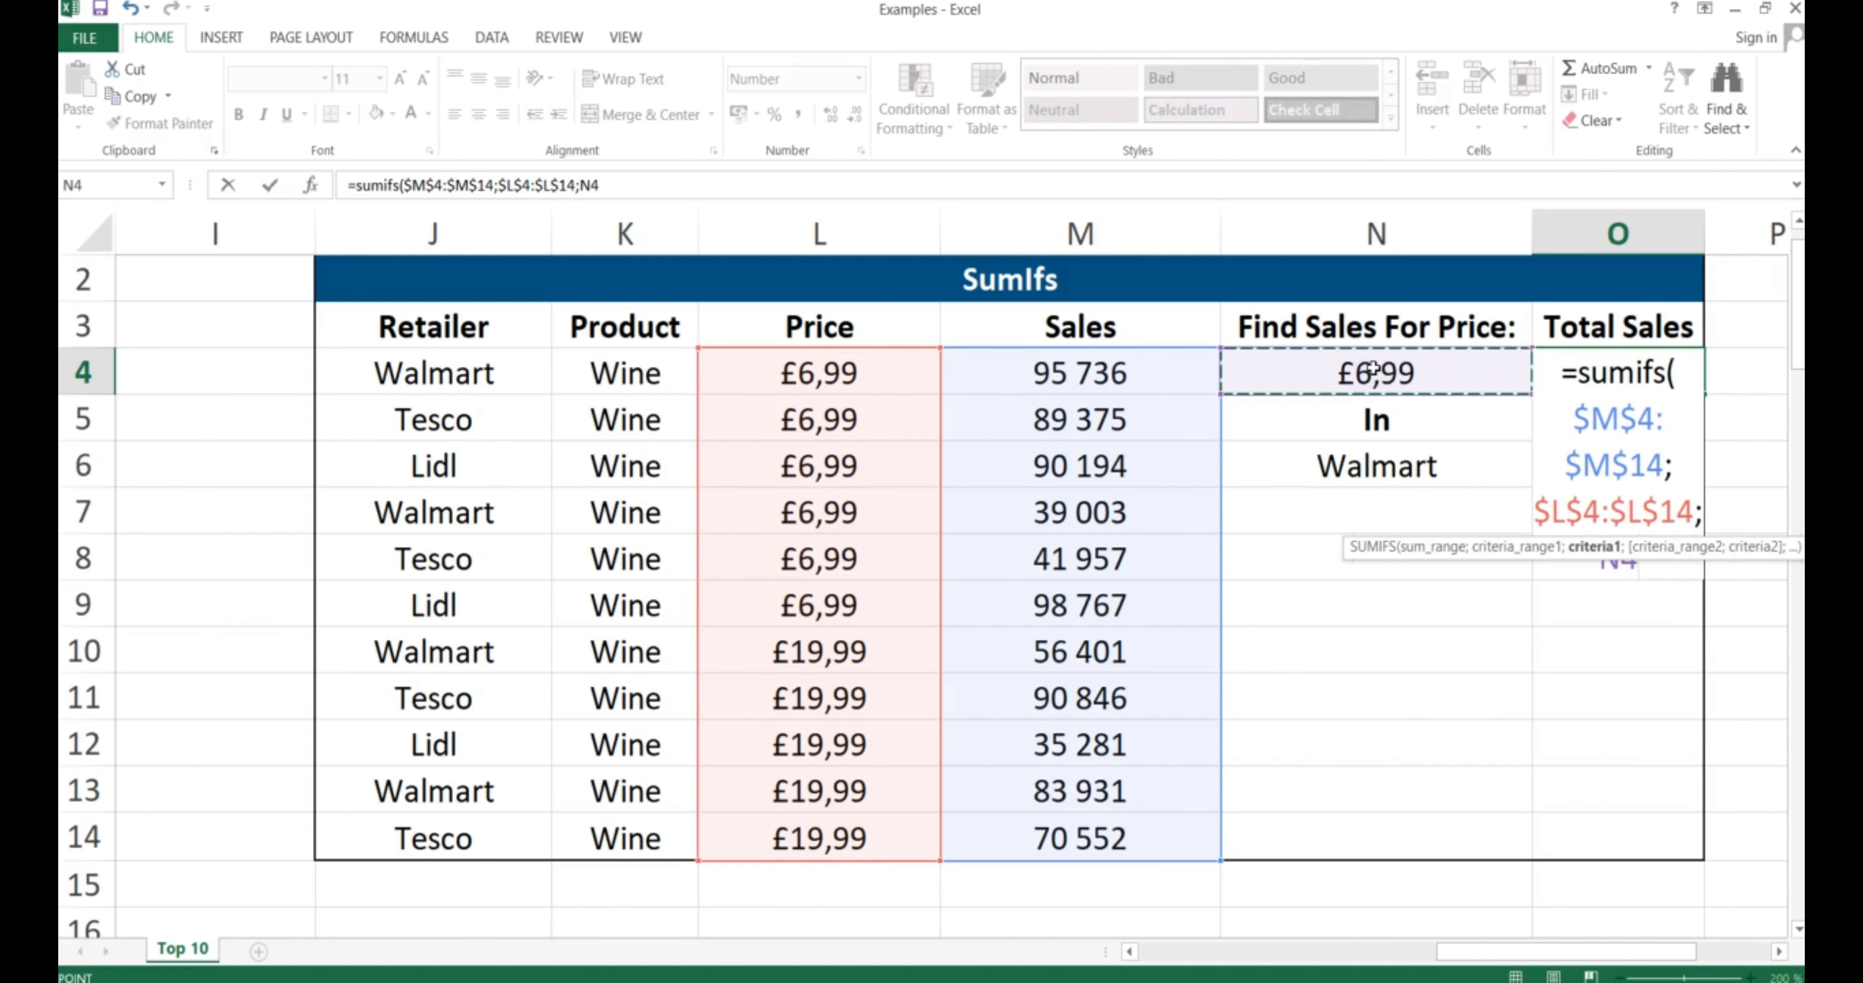
{"action": "type", "text": ";"}
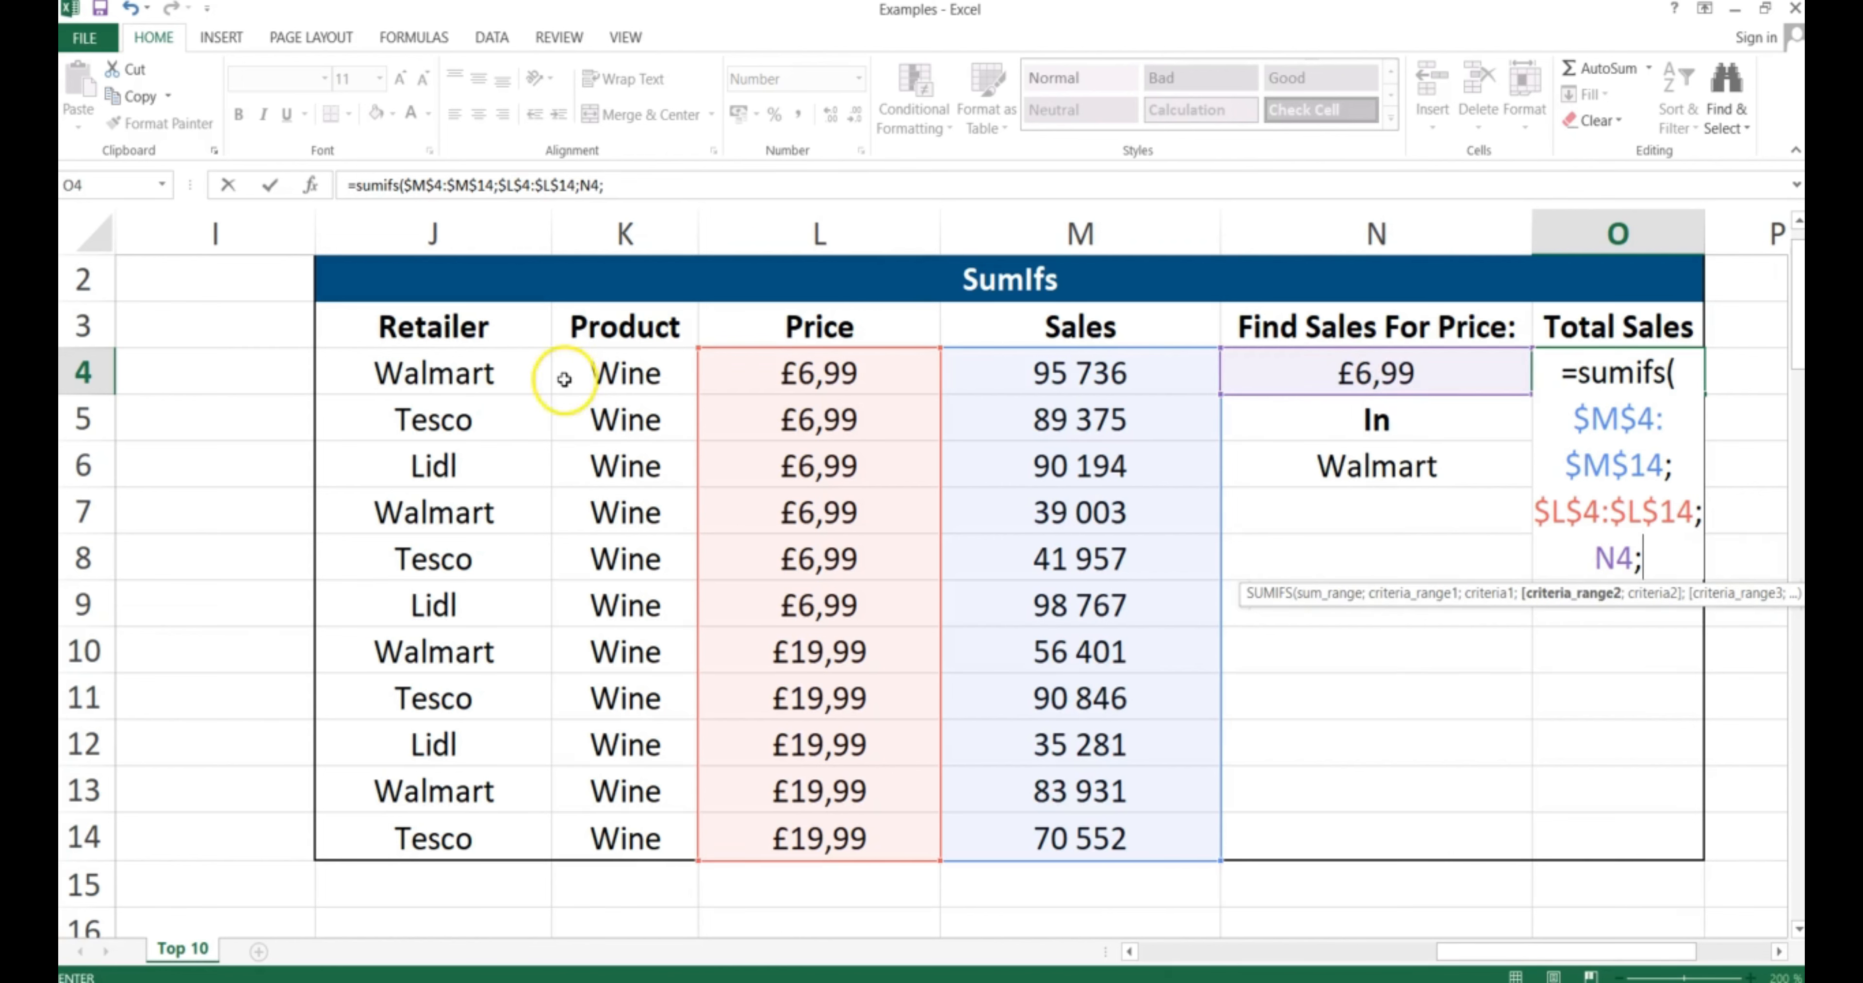
Add the Retailer range $J$4:$J$14 with Walmart in N6 as criterion, giving 134 739
{"action": "left_click_drag", "start_coordinate": [437, 367], "coordinate": [459, 831]}
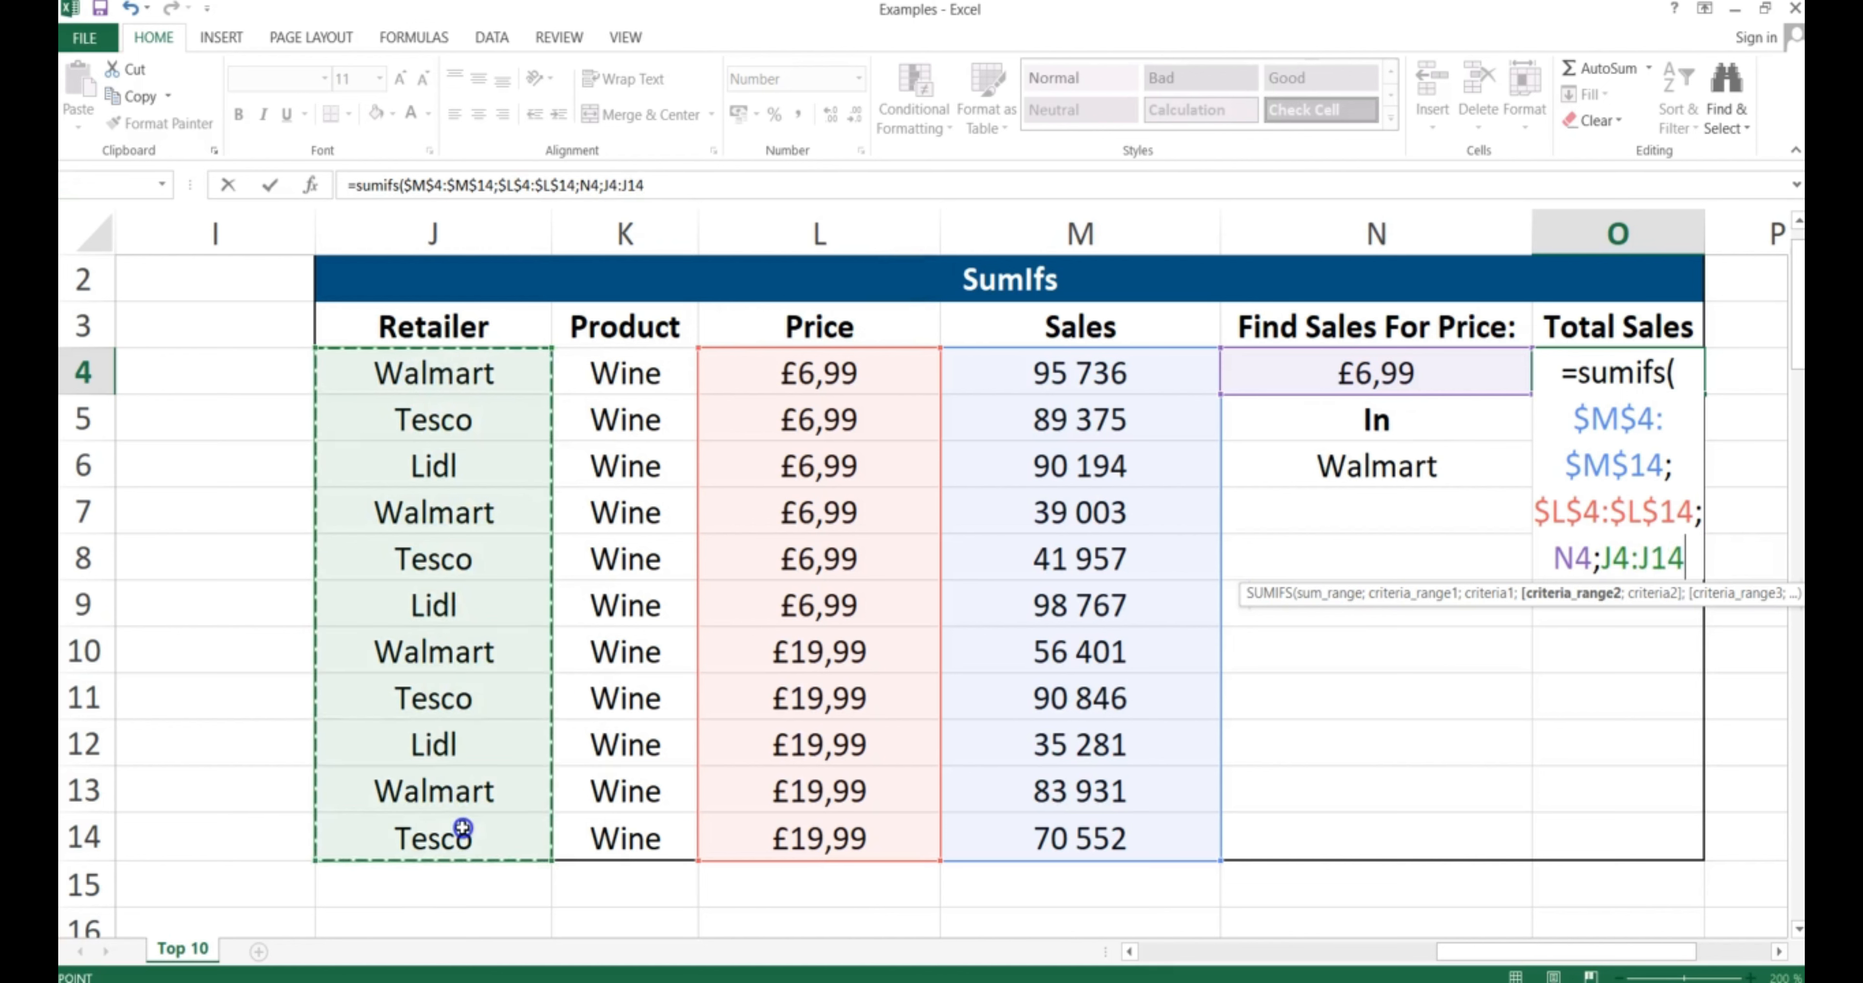
{"action": "key", "text": "F4"}
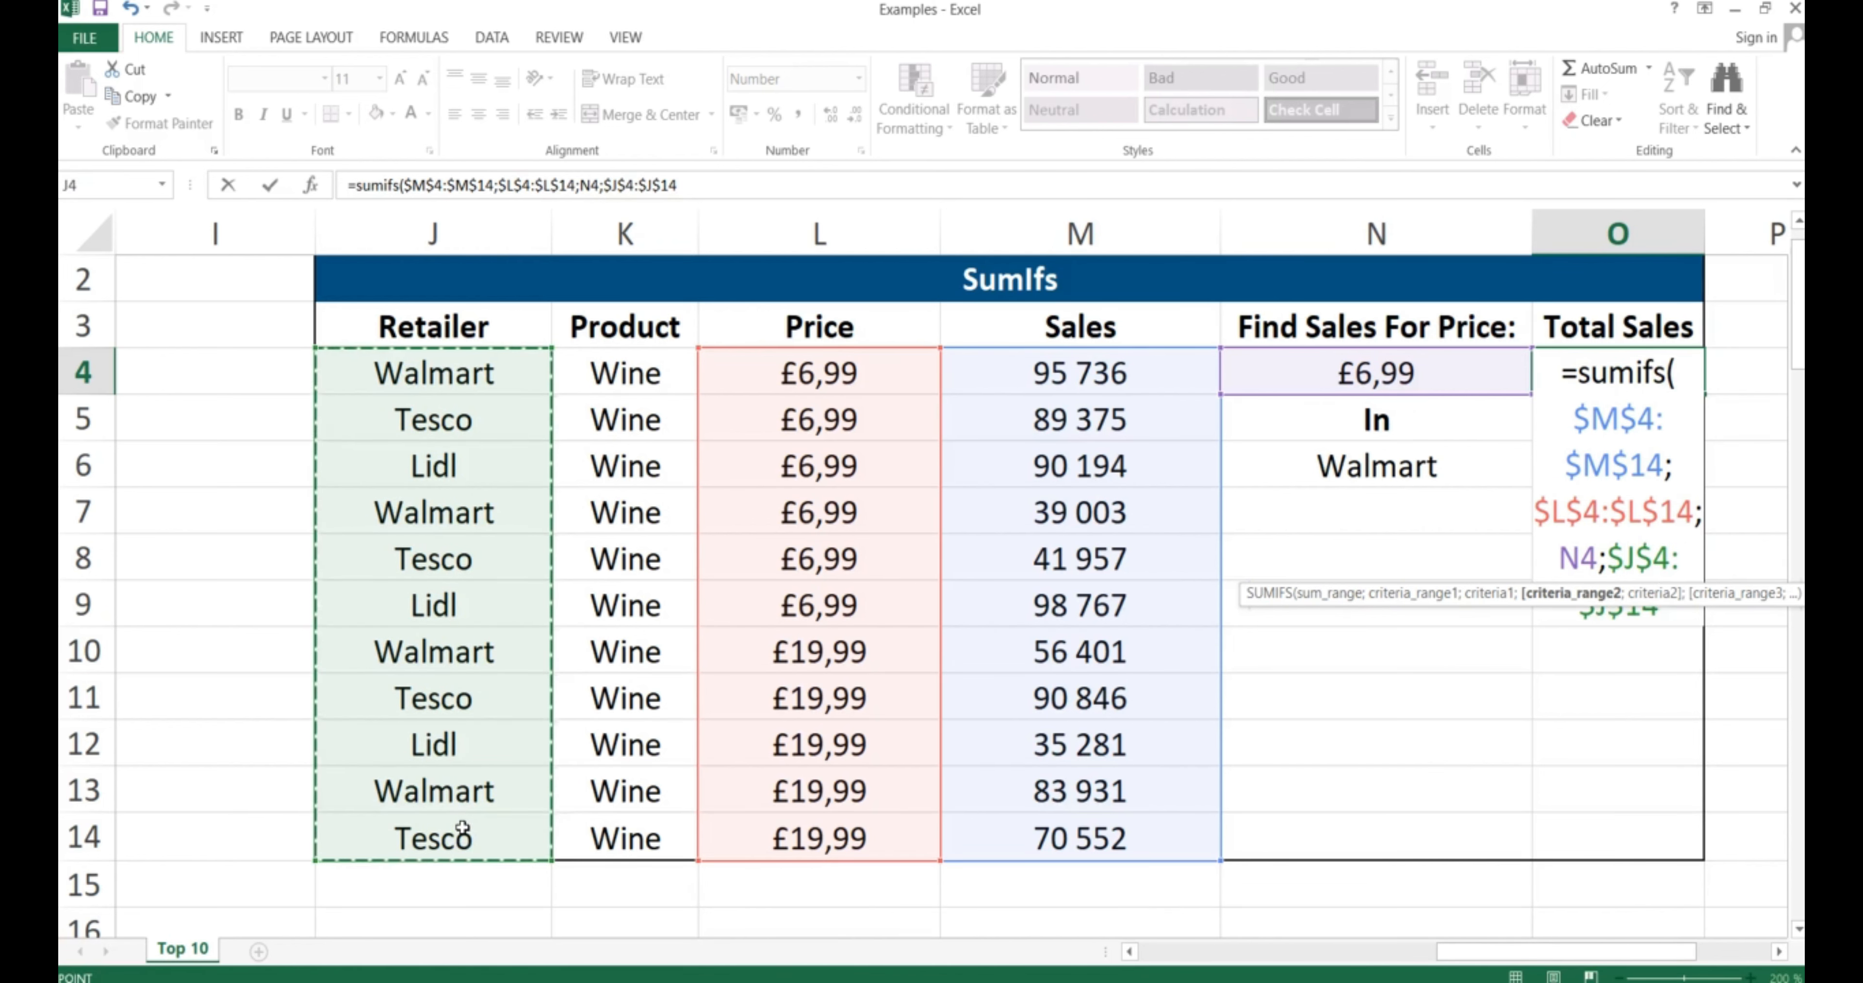
{"action": "type", "text": ";"}
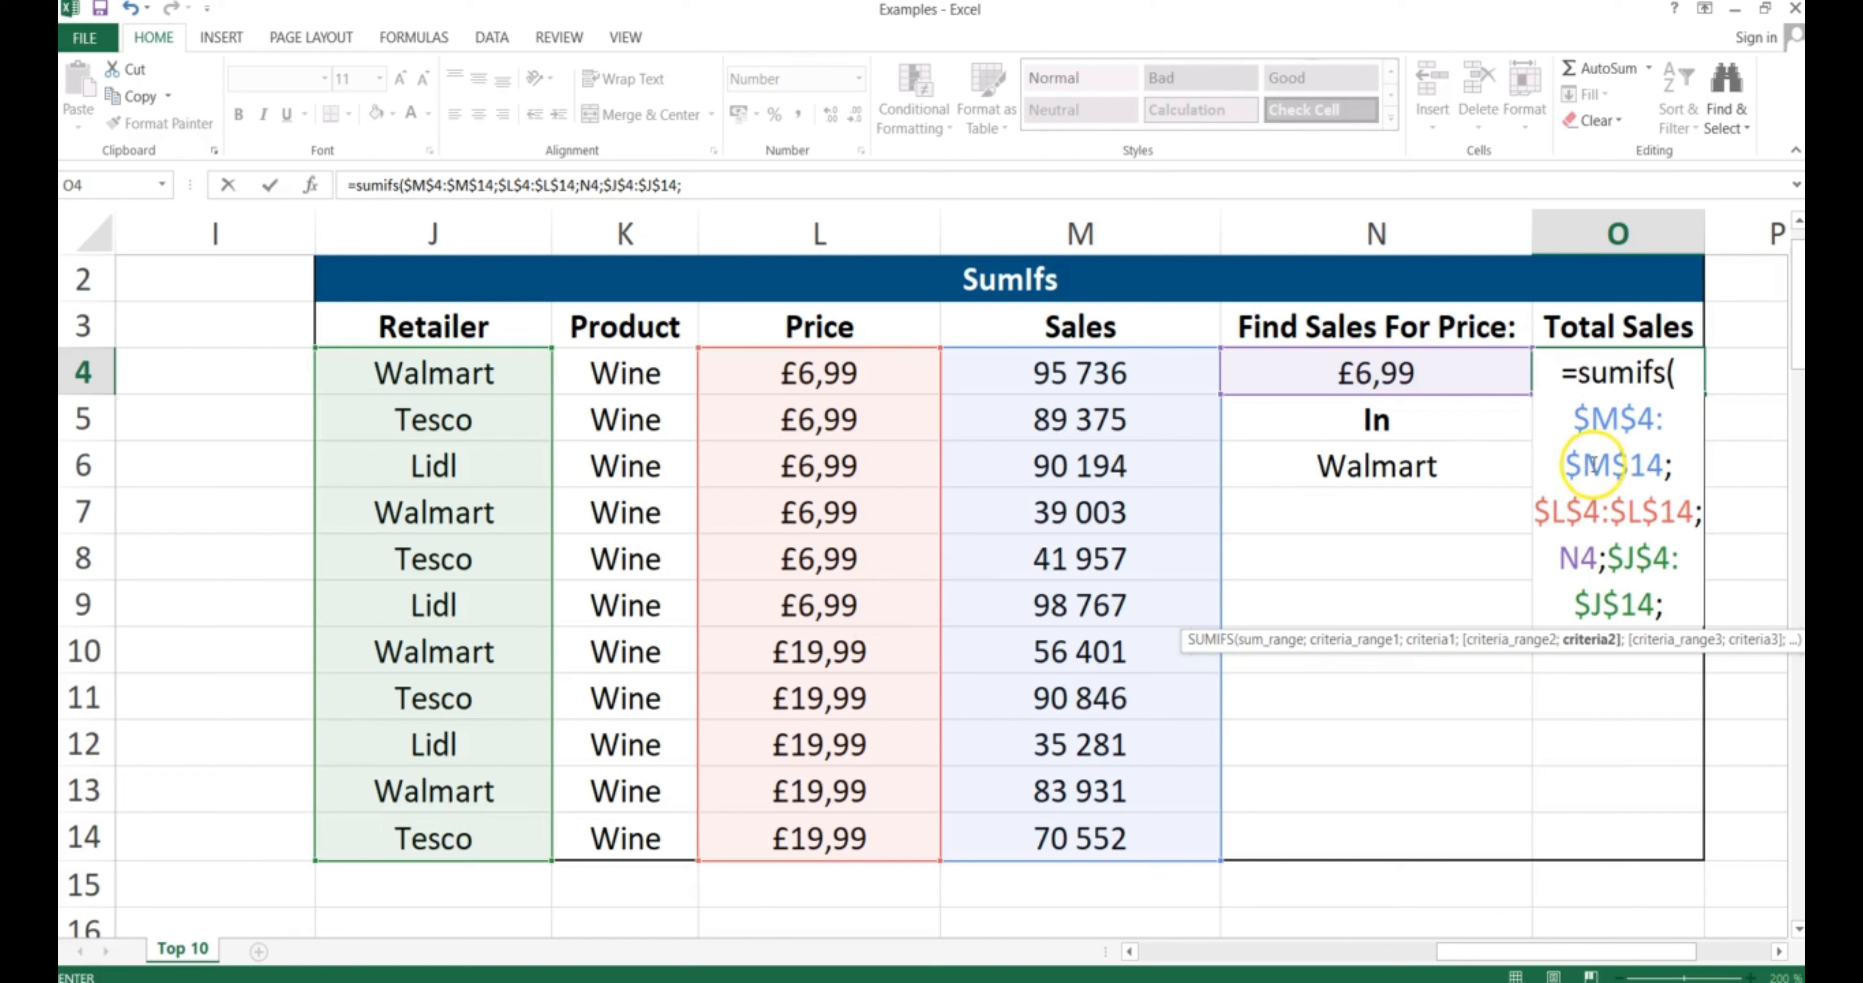
{"action": "left_click", "coordinate": [1416, 465]}
{"action": "type", "text": ")"}
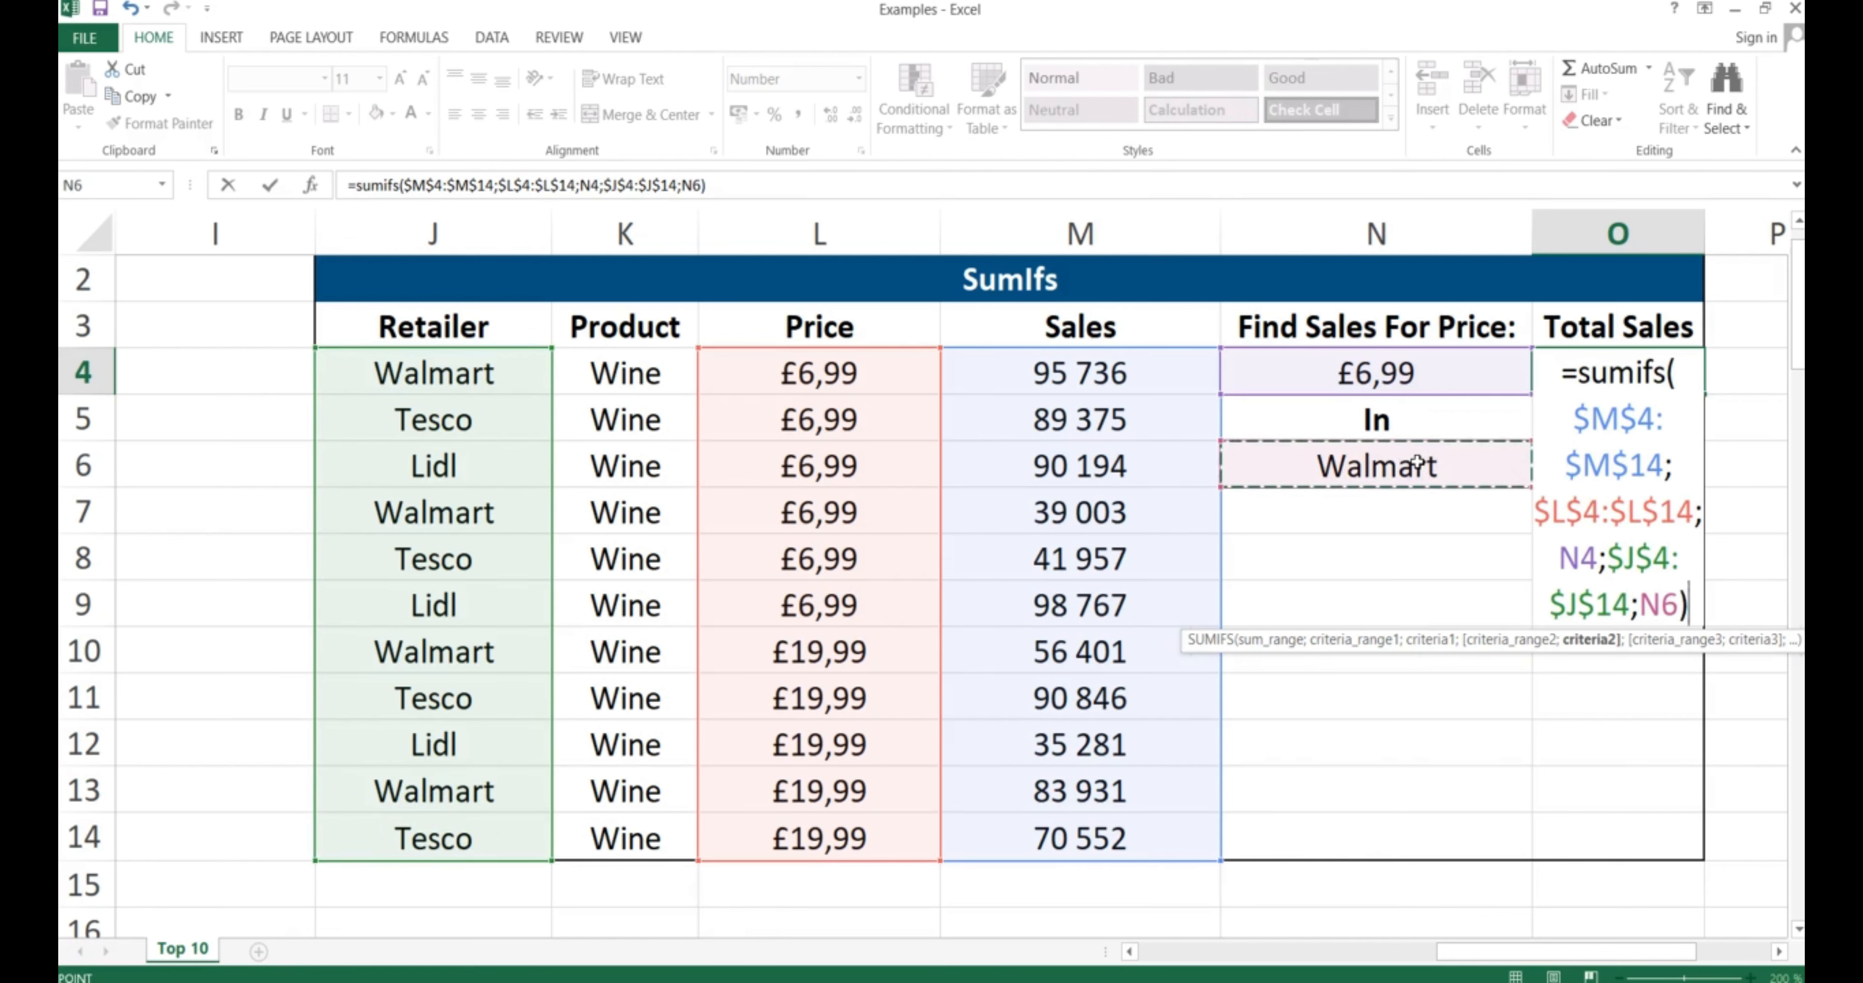
{"action": "key", "text": "Return"}
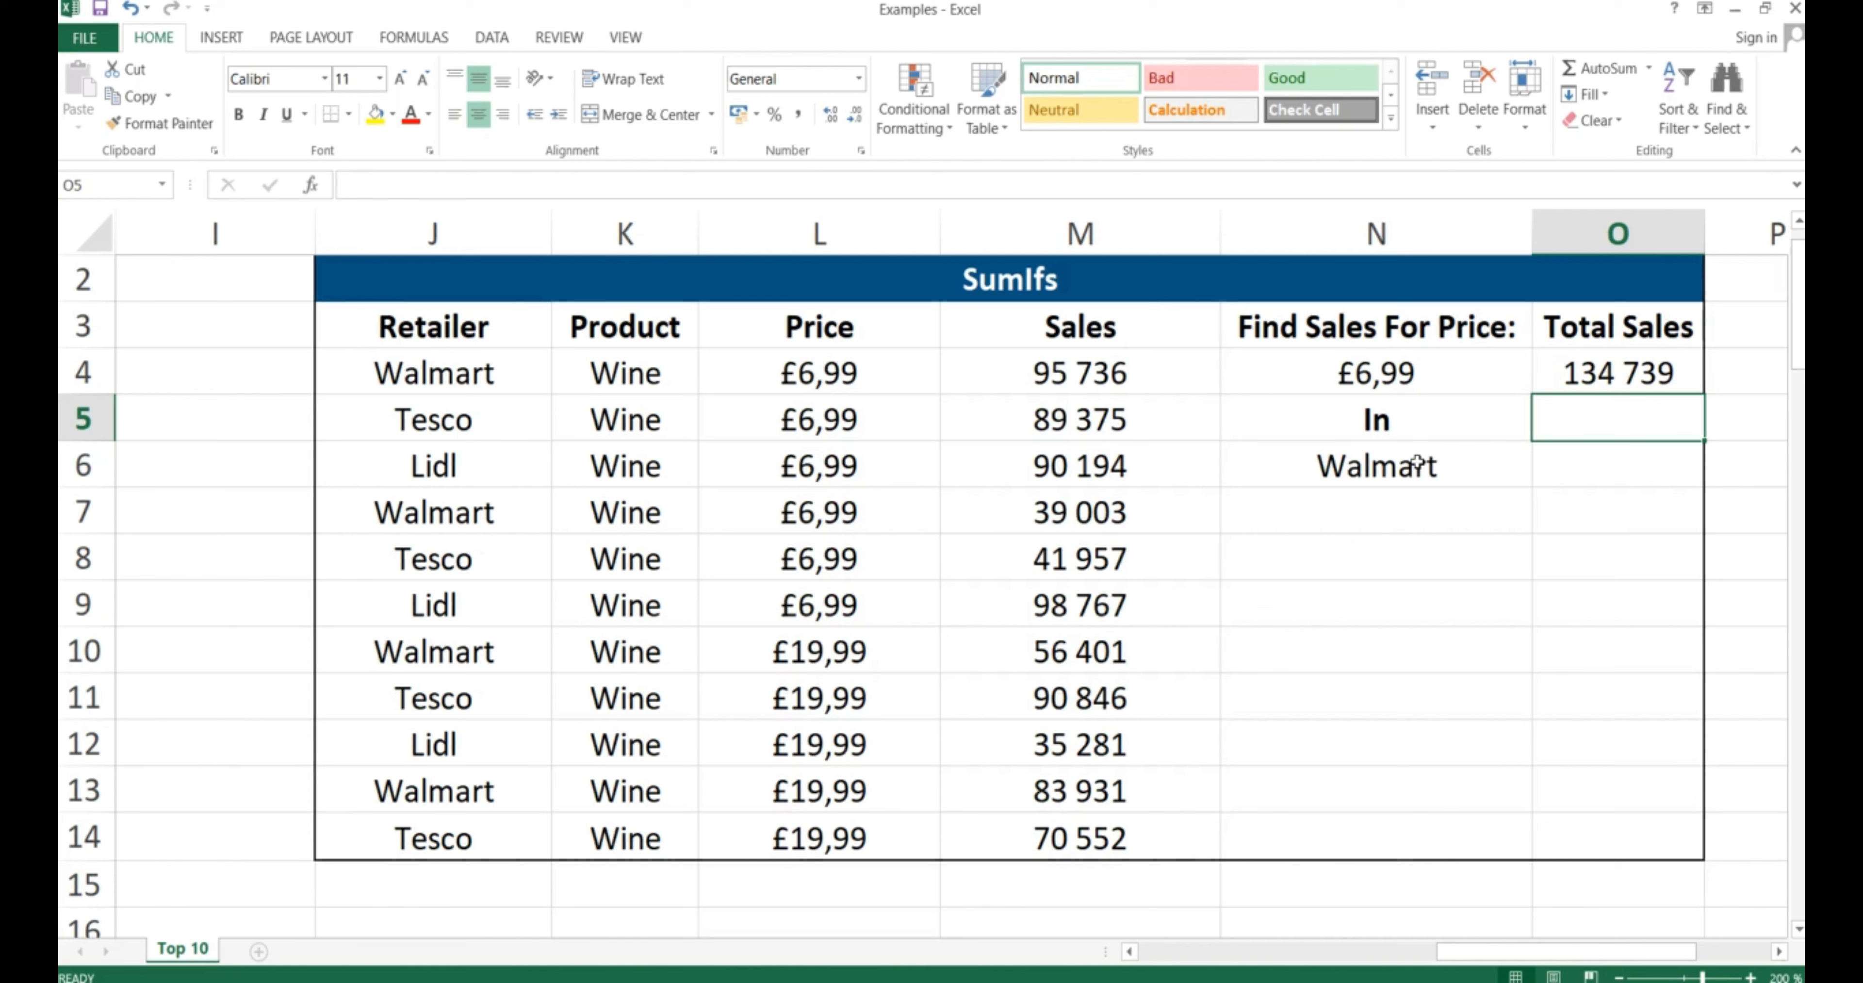
Show the next PowerPoint slide on AVERAGE, AVERAGEIF and AVERAGEIFS, then return to the Examples workbook
{"action": "key", "text": "alt+Tab"}
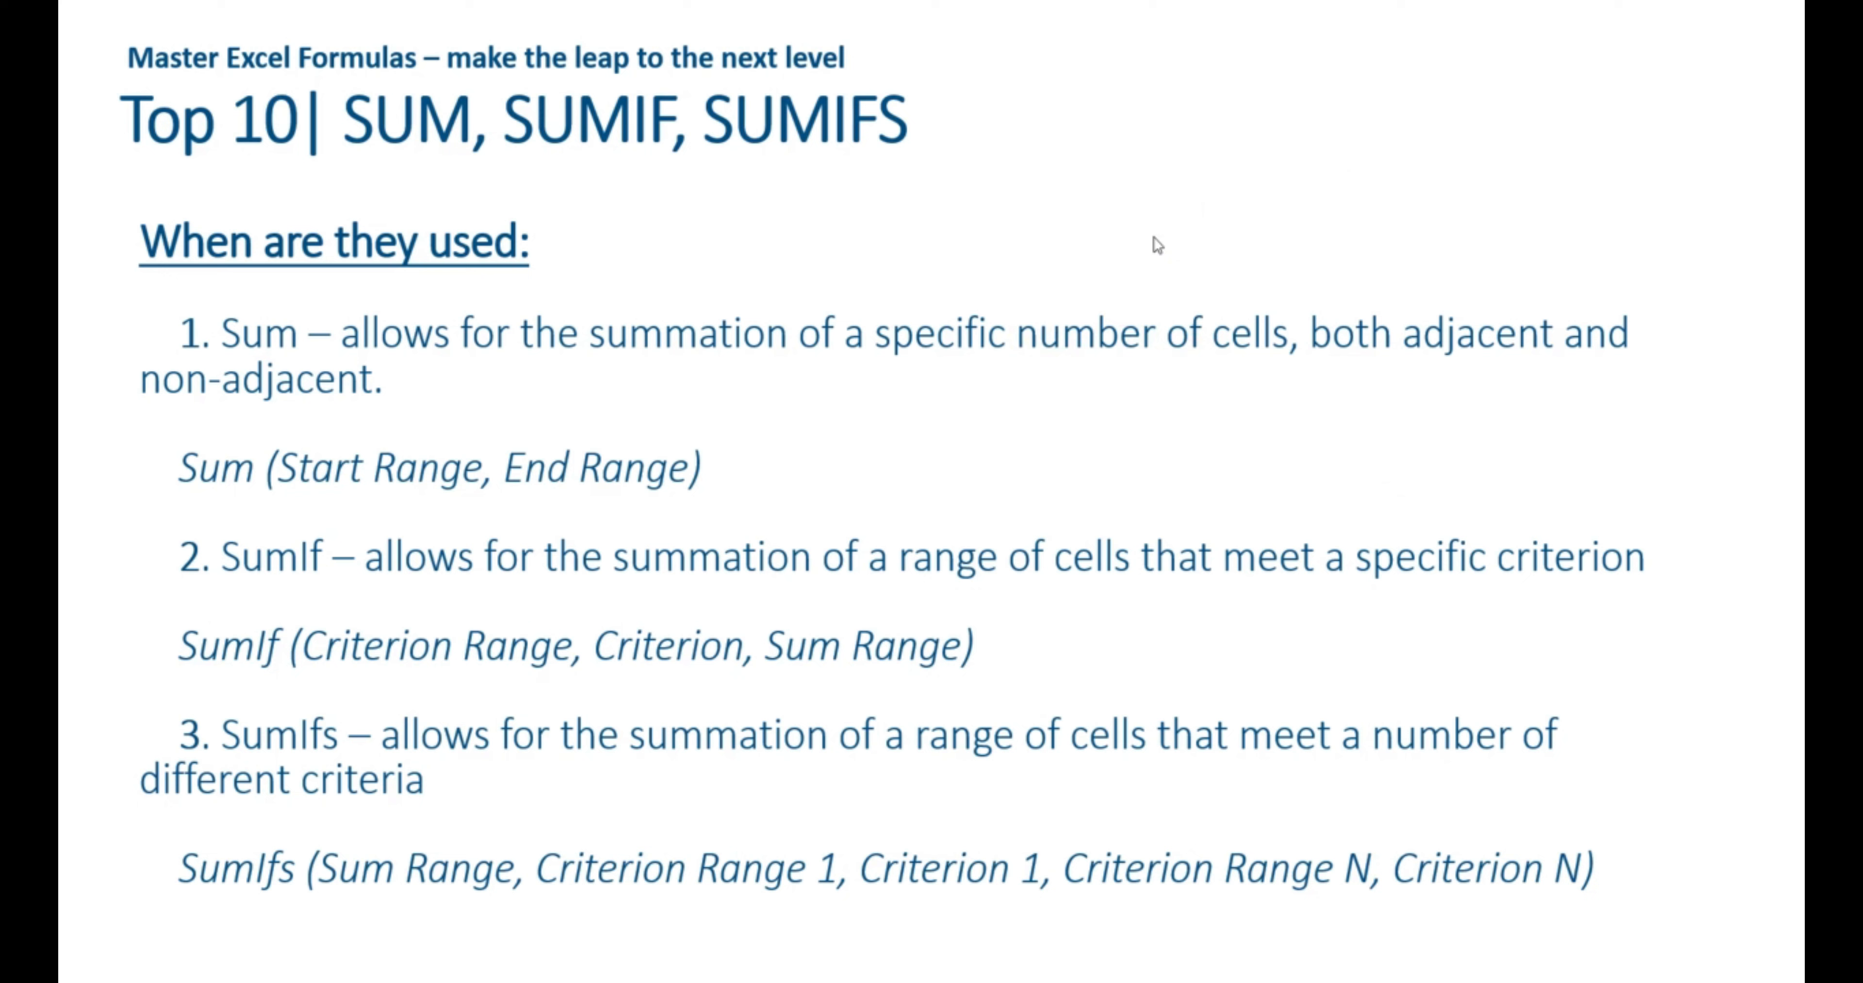
{"action": "key", "text": "Right"}
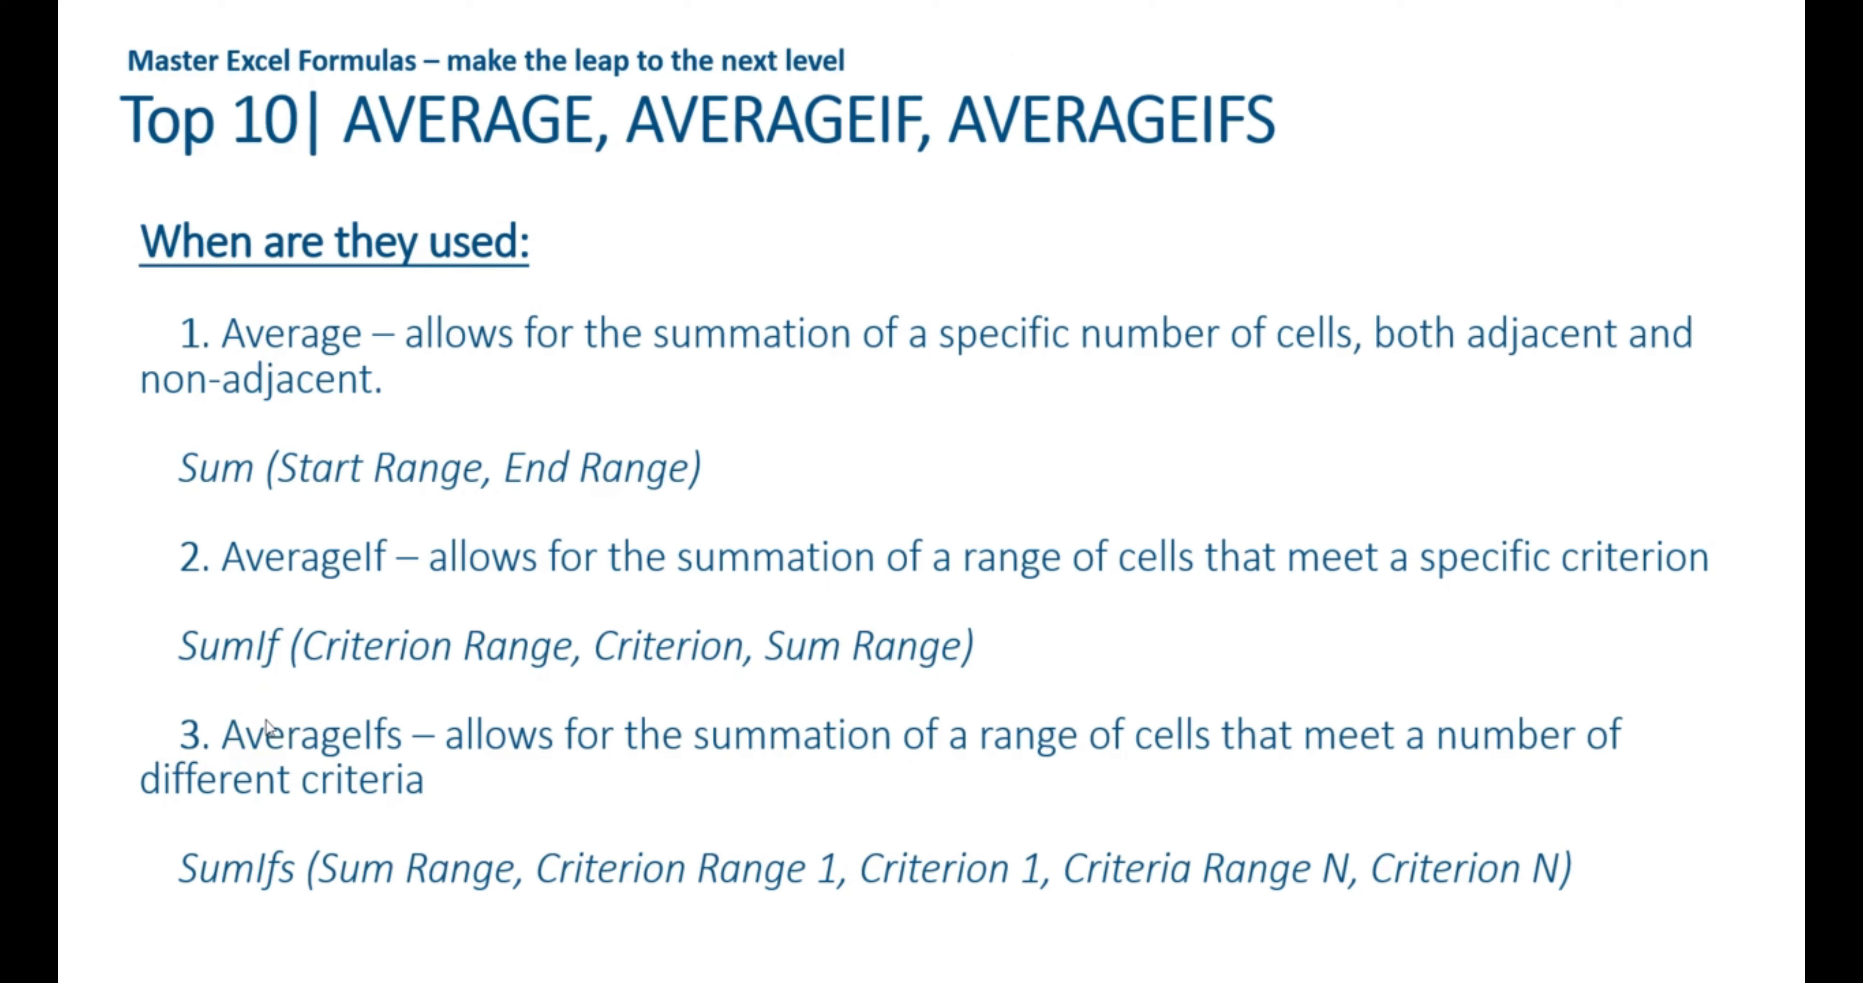
{"action": "key", "text": "alt+Tab"}
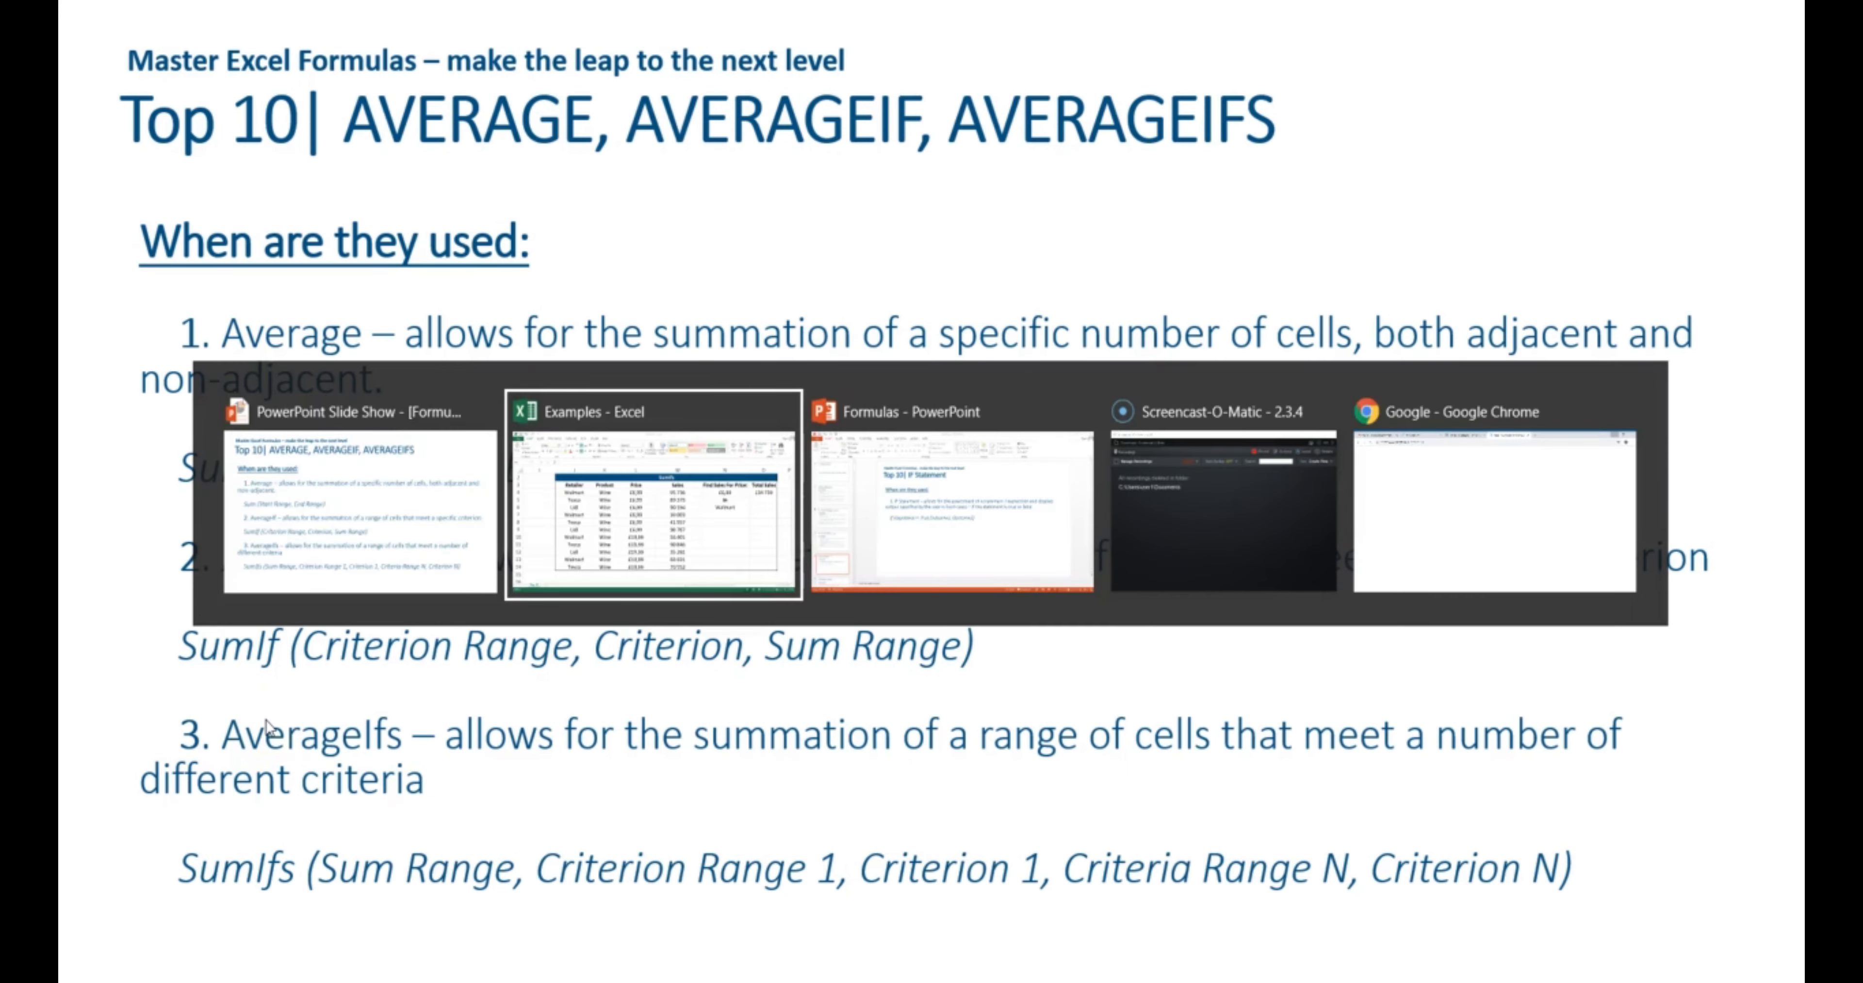
{"action": "key", "text": "alt+Tab"}
{"action": "key", "text": "alt+Tab"}
{"action": "key", "text": "alt+Tab"}
{"action": "key", "text": "alt+Tab"}
{"action": "key", "text": "alt+Tab"}
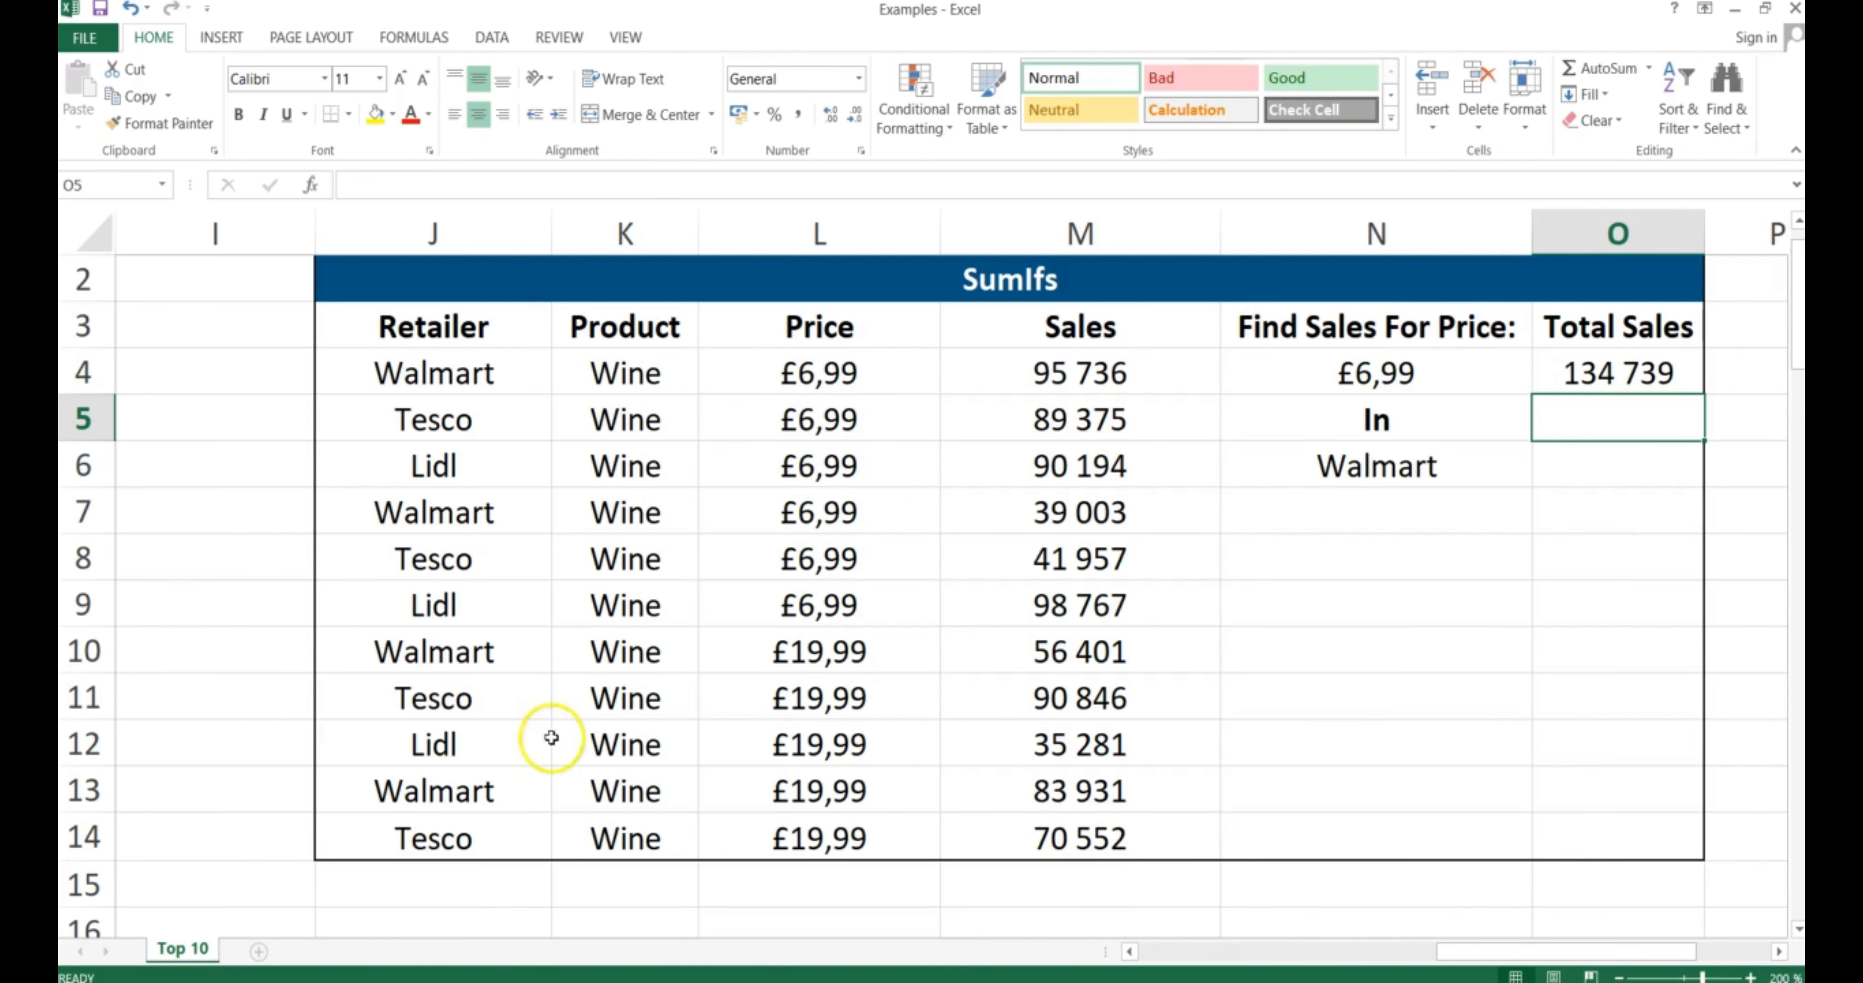
Enter =AVERAGE(B18:B28) in B29 of the Average table, giving 5,09
{"action": "left_click", "coordinate": [1534, 952]}
{"action": "left_click_drag", "start_coordinate": [1534, 952], "coordinate": [1175, 952]}
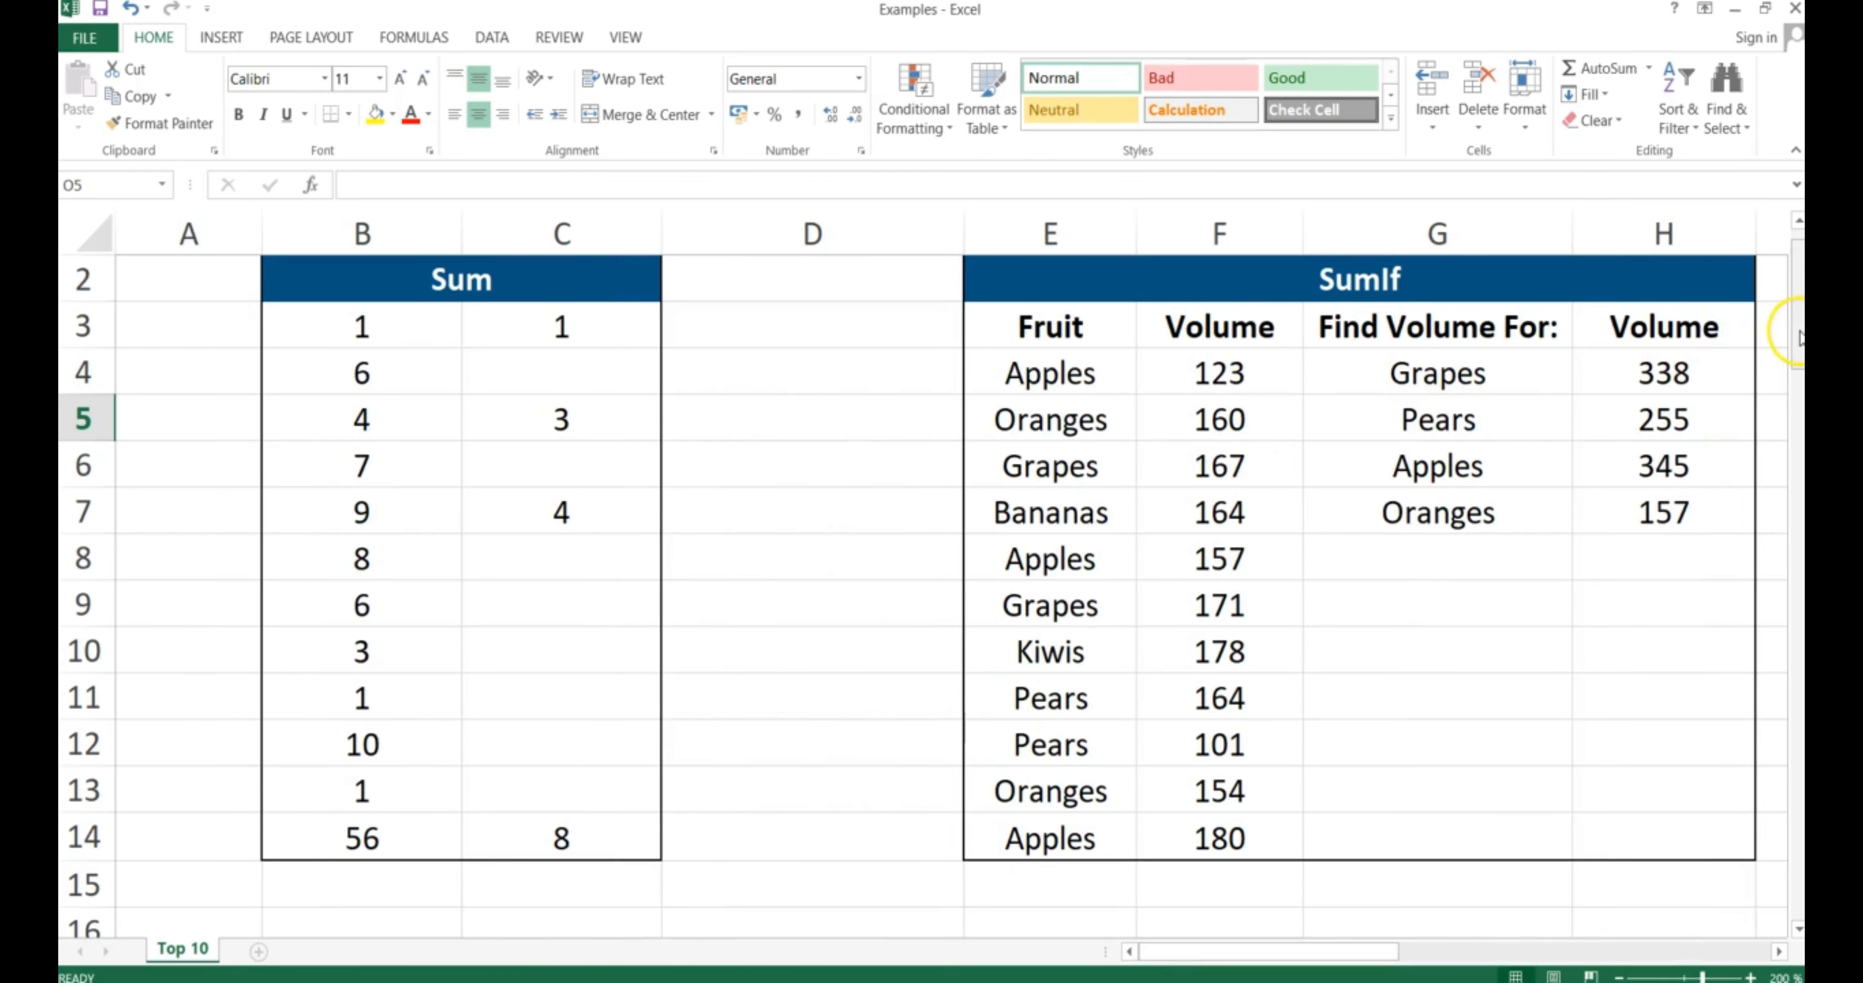
{"action": "left_click_drag", "start_coordinate": [1793, 338], "coordinate": [1796, 465]}
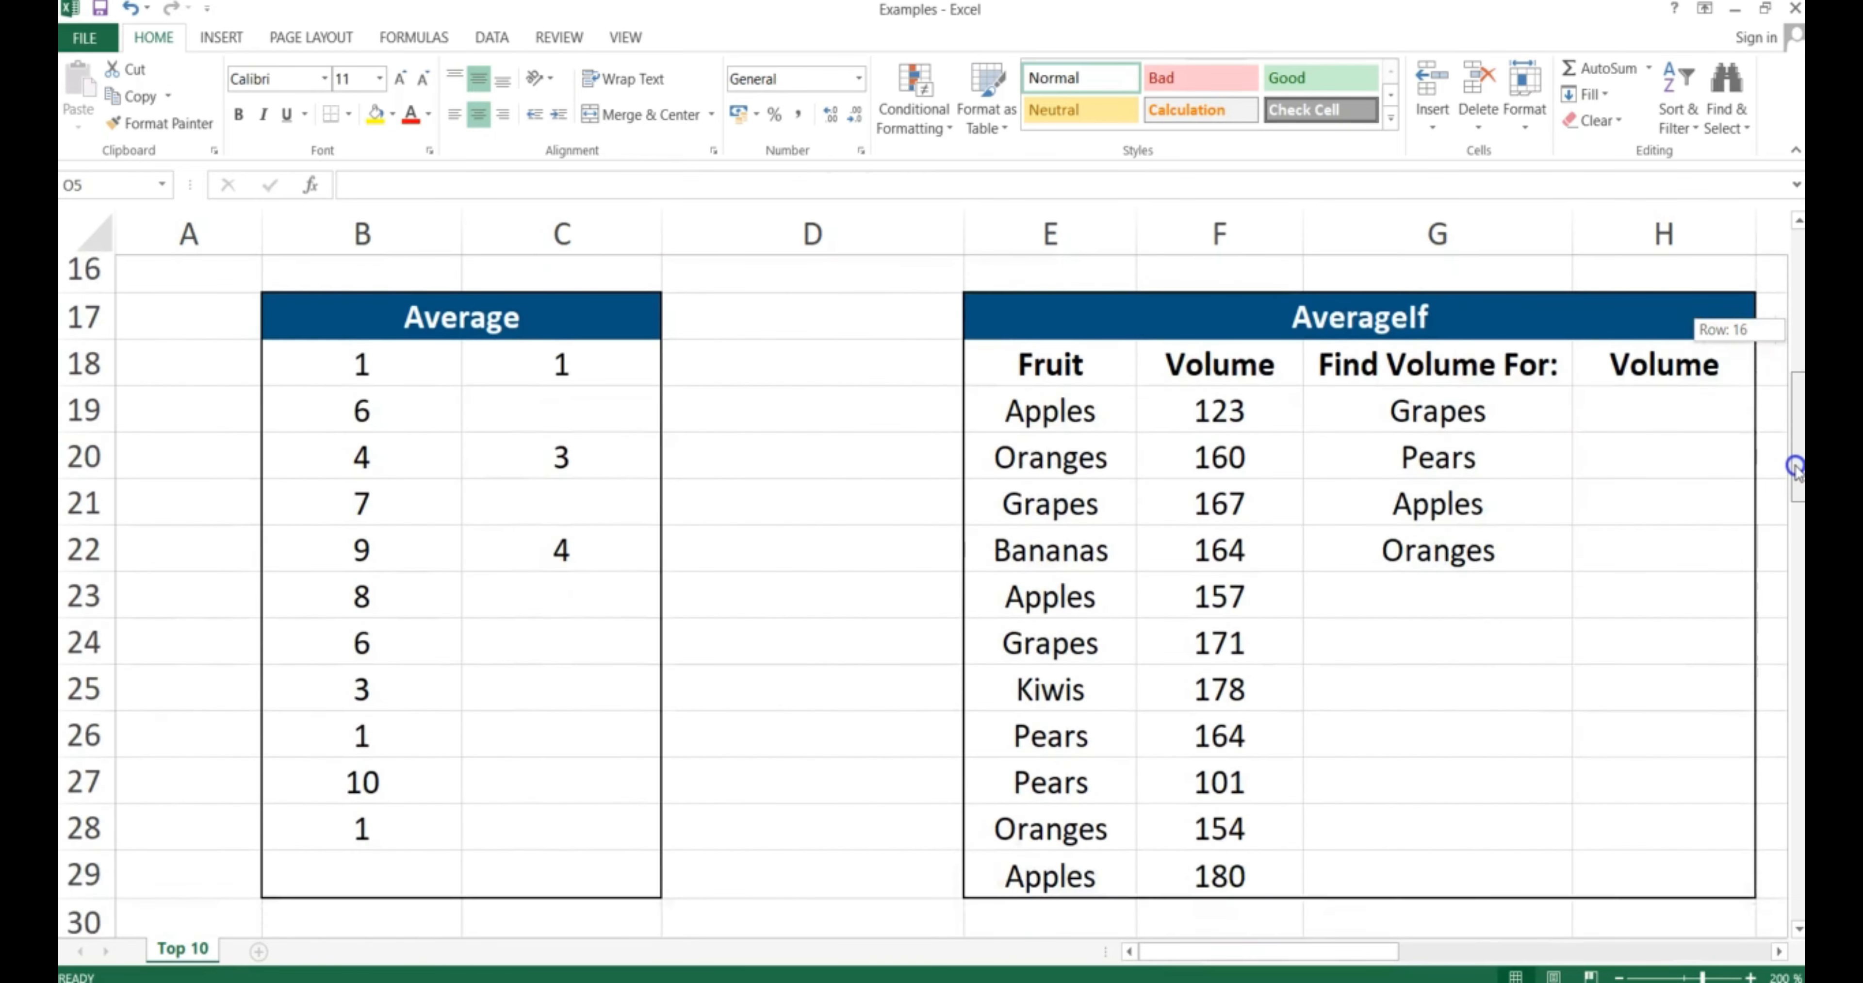
{"action": "left_click", "coordinate": [431, 828]}
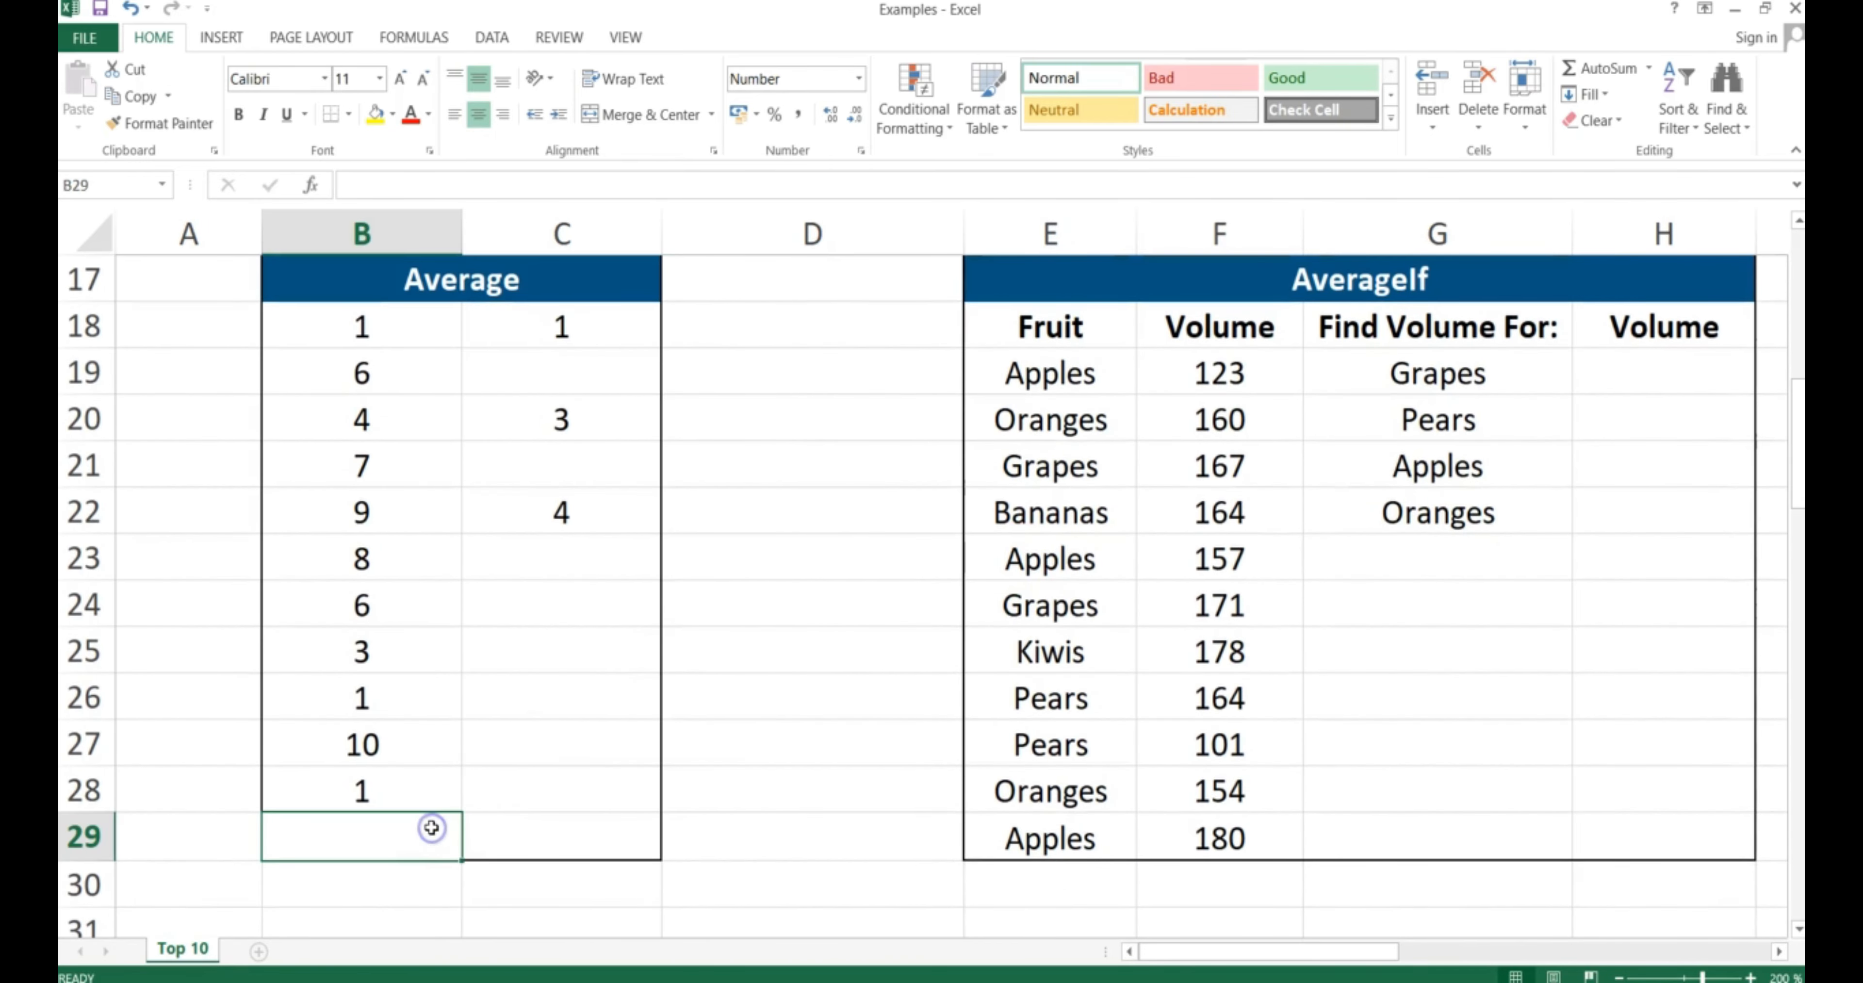
{"action": "type", "text": "=AVERAGE"}
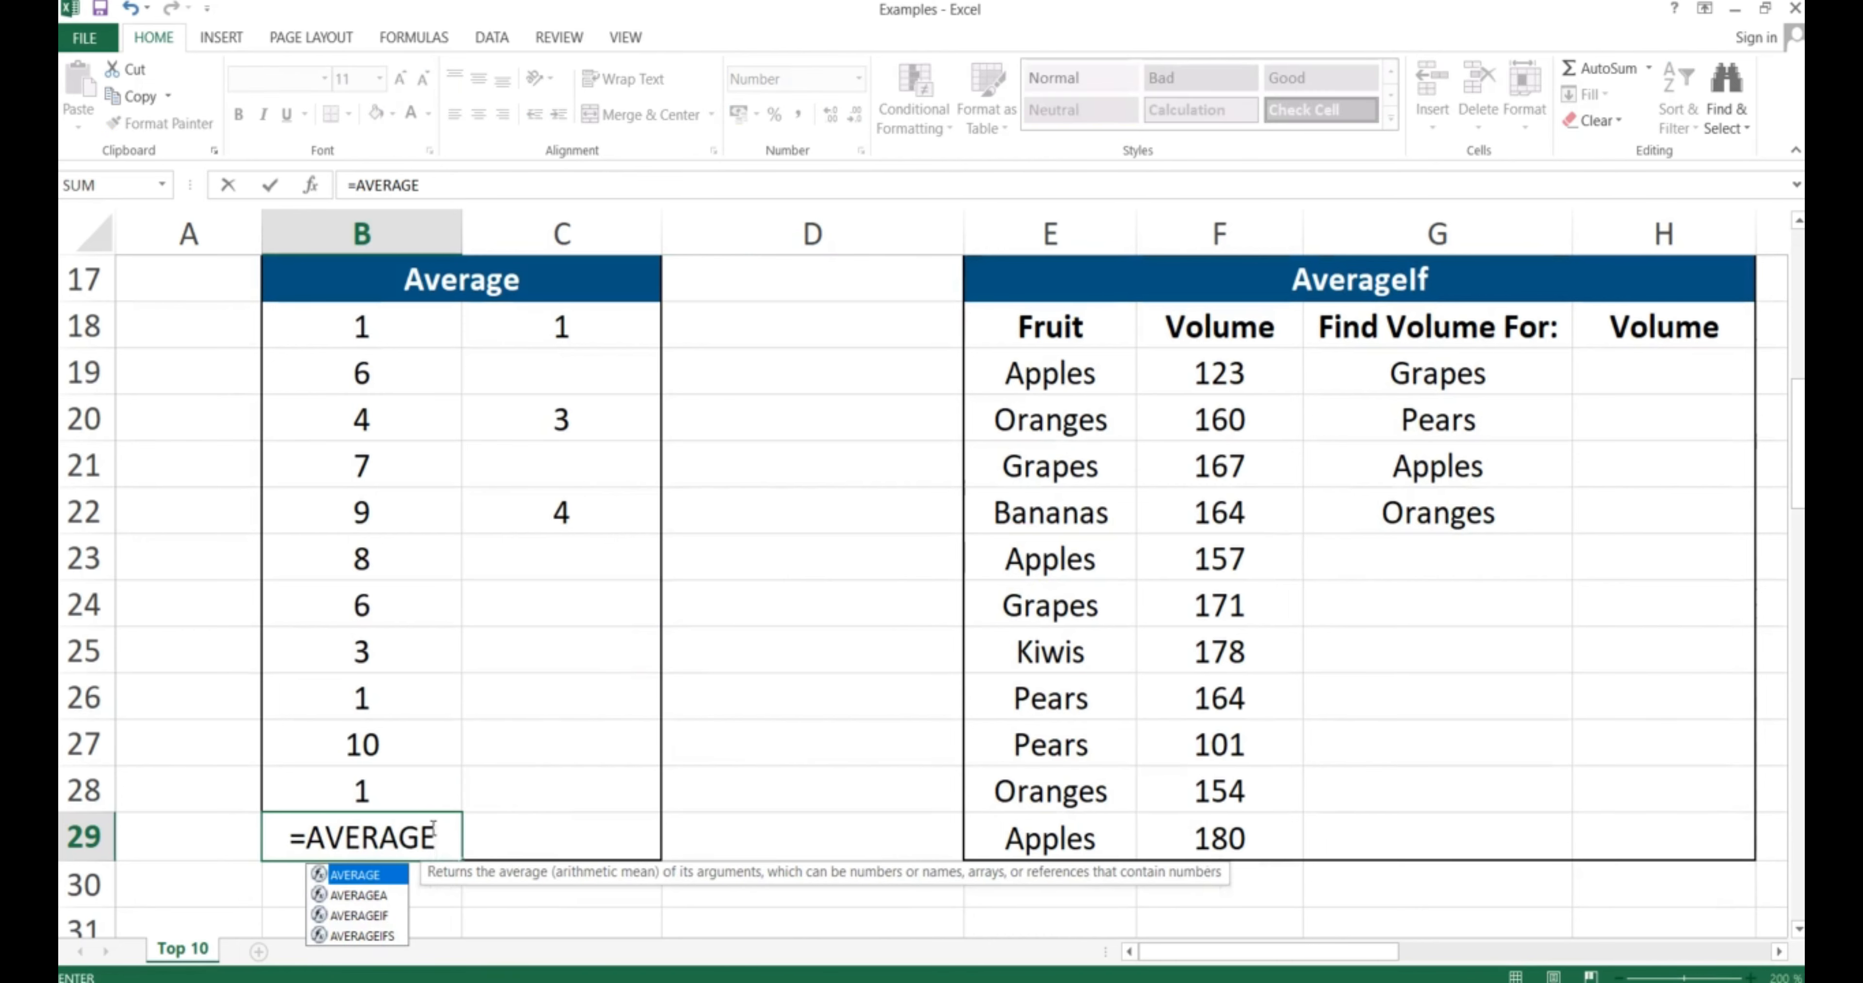
{"action": "type", "text": "("}
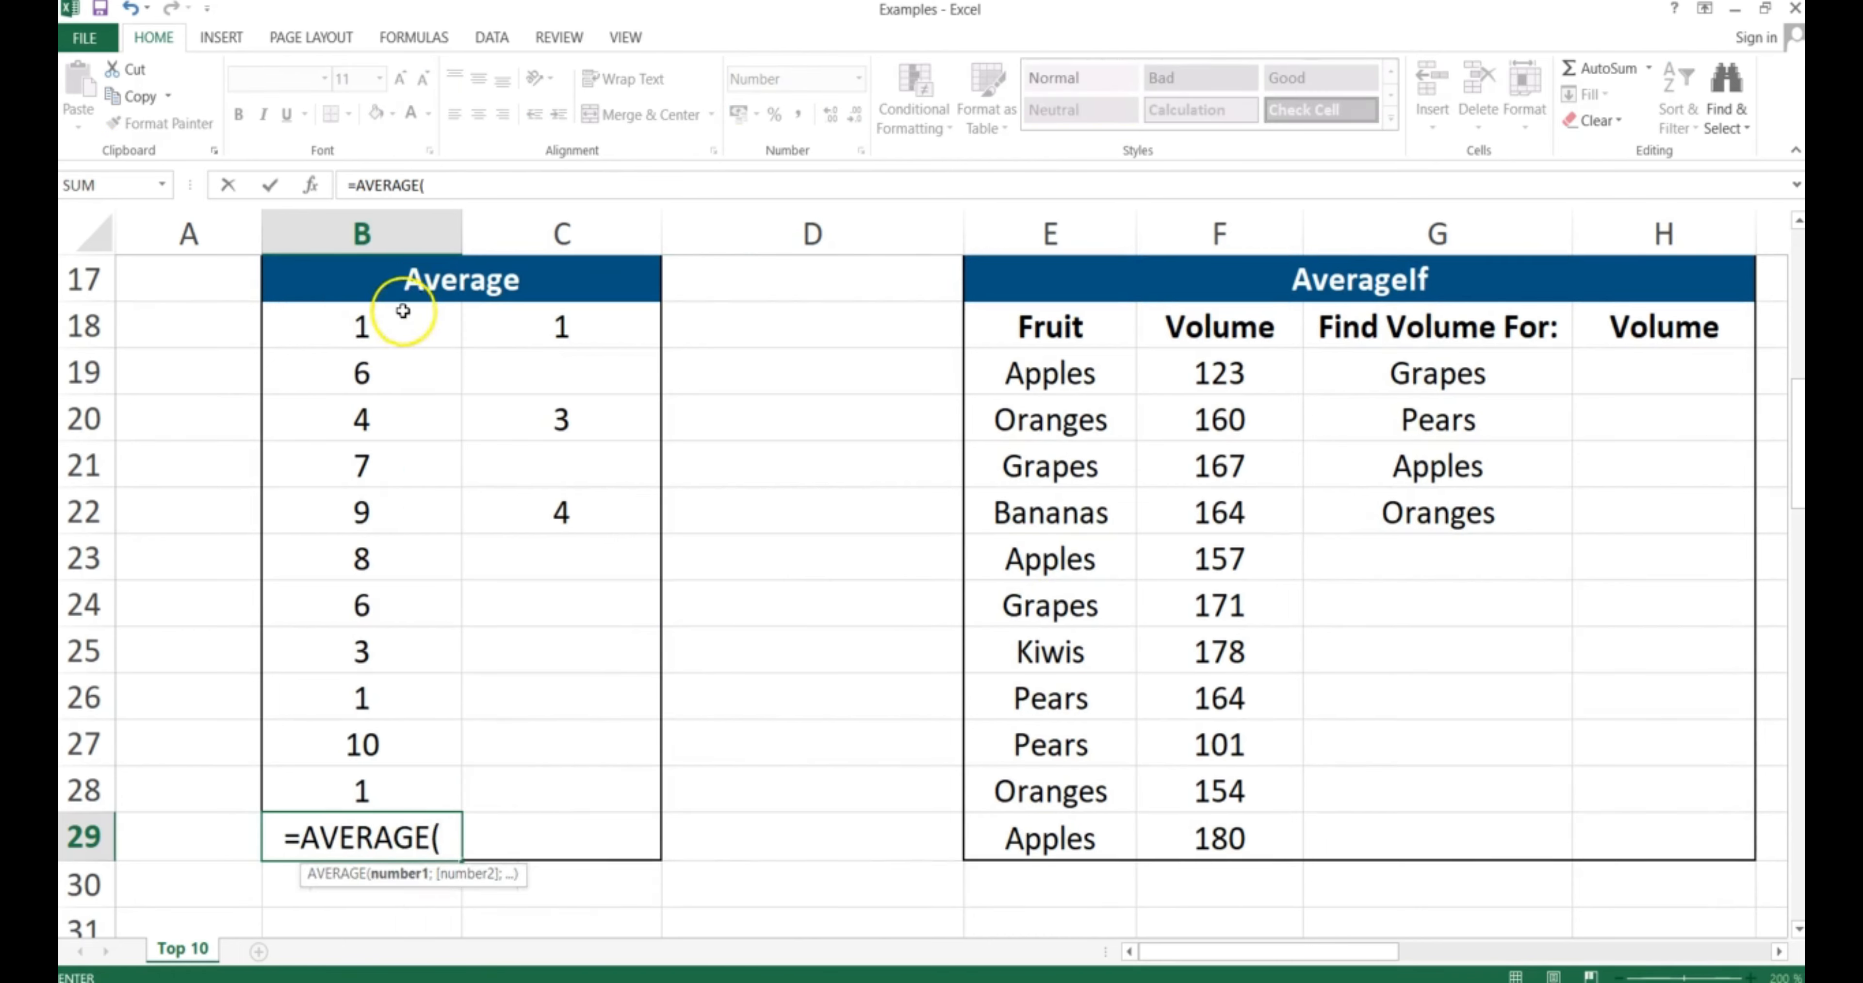
{"action": "left_click_drag", "start_coordinate": [379, 324], "coordinate": [375, 774]}
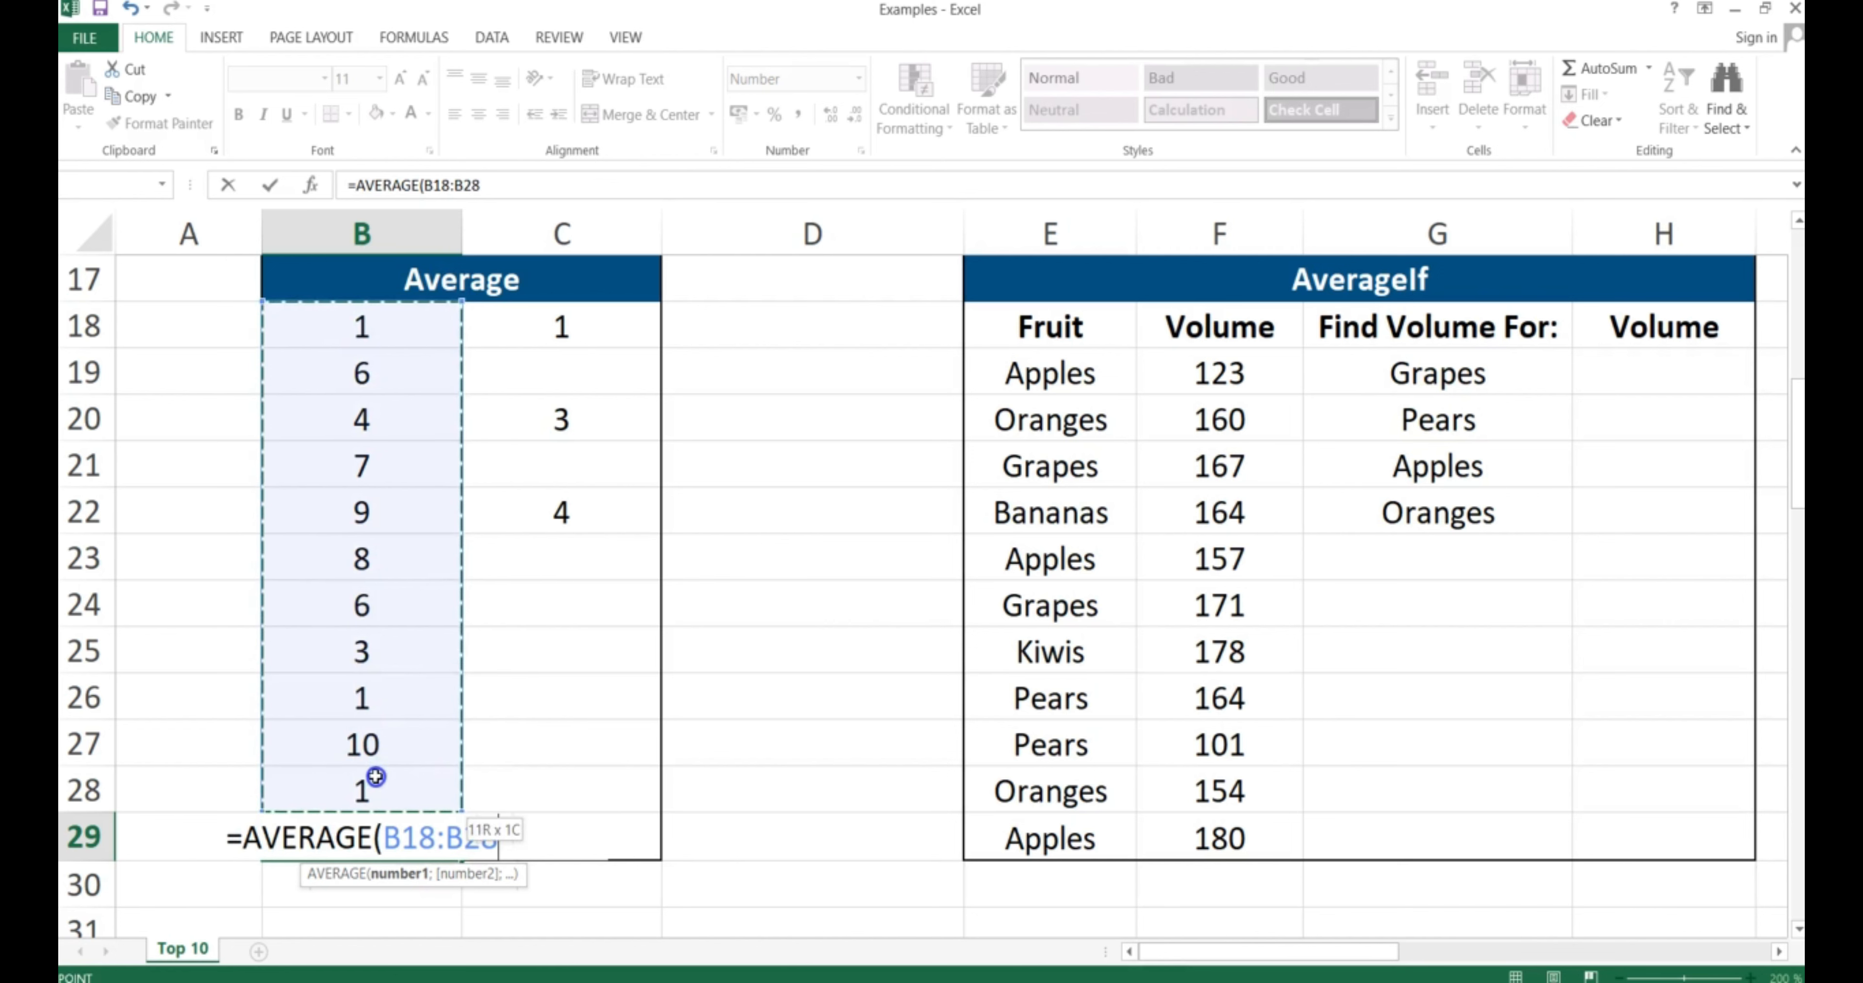
{"action": "key", "text": "Return"}
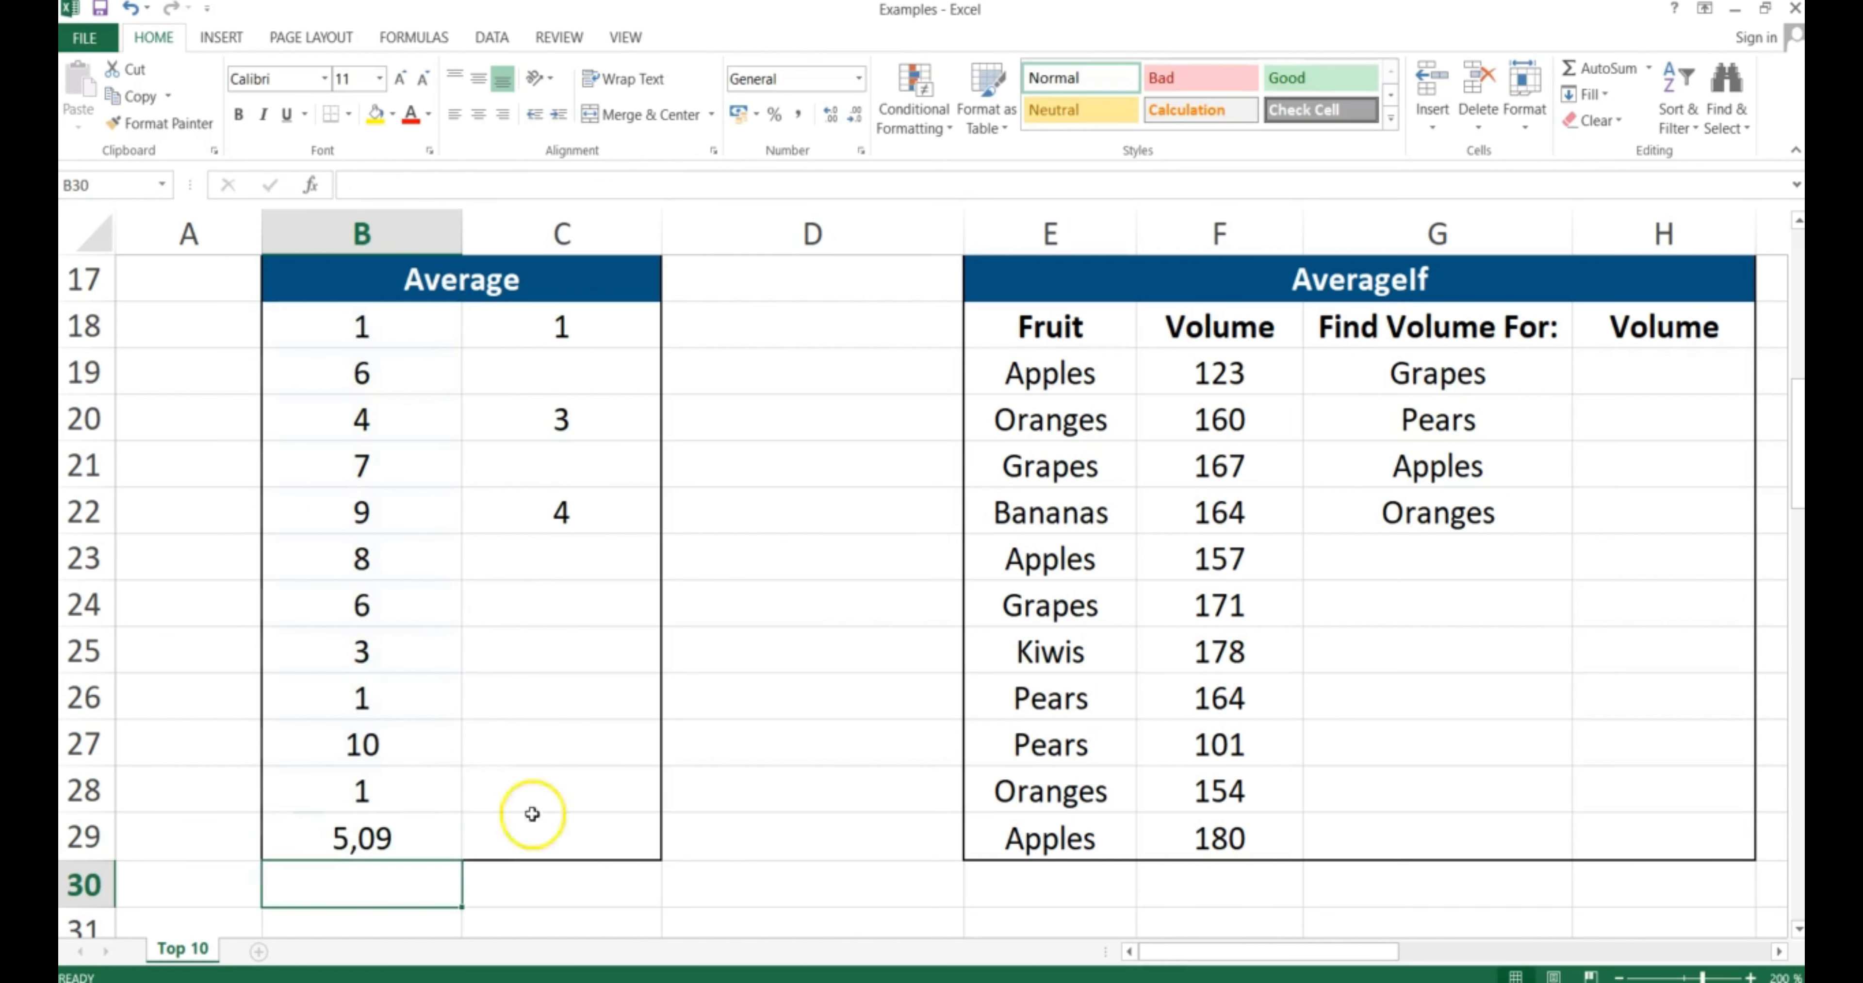
Enter =AVERAGE(C18;C20;C22) in C29, averaging 1, 3 and 4 to 2,67
{"action": "left_click", "coordinate": [561, 834]}
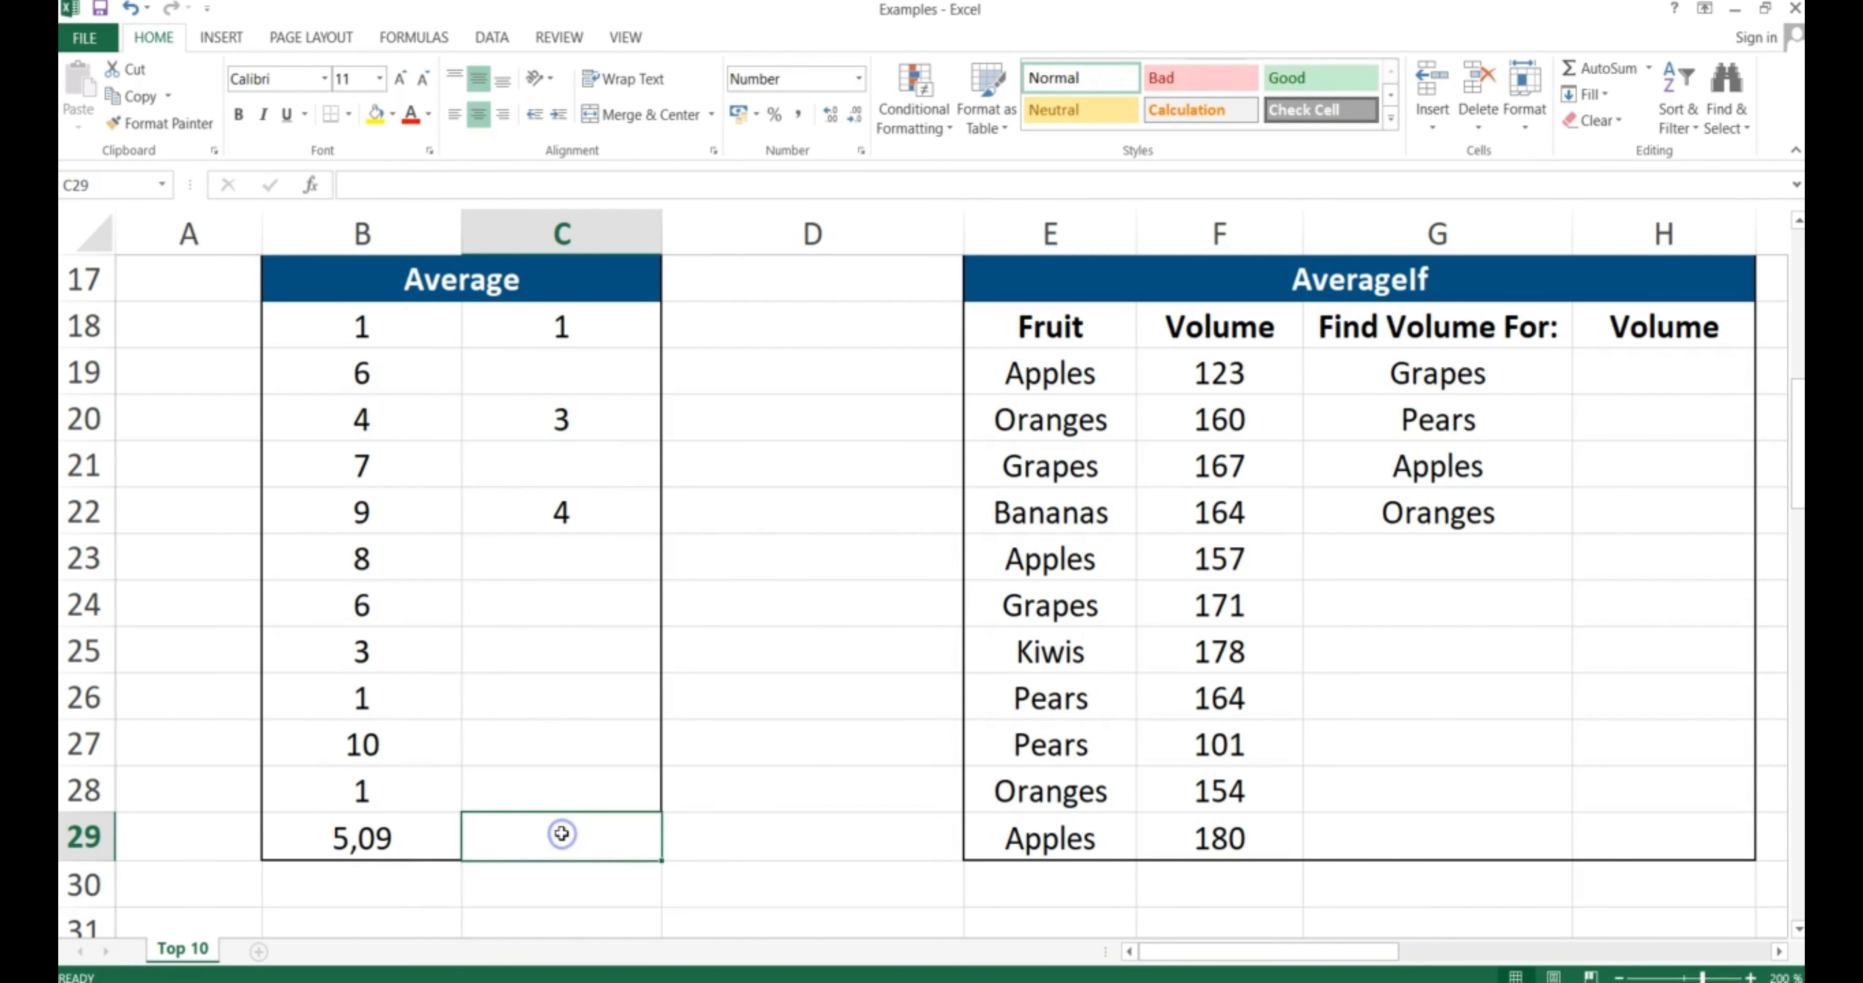
{"action": "type", "text": "=AVE"}
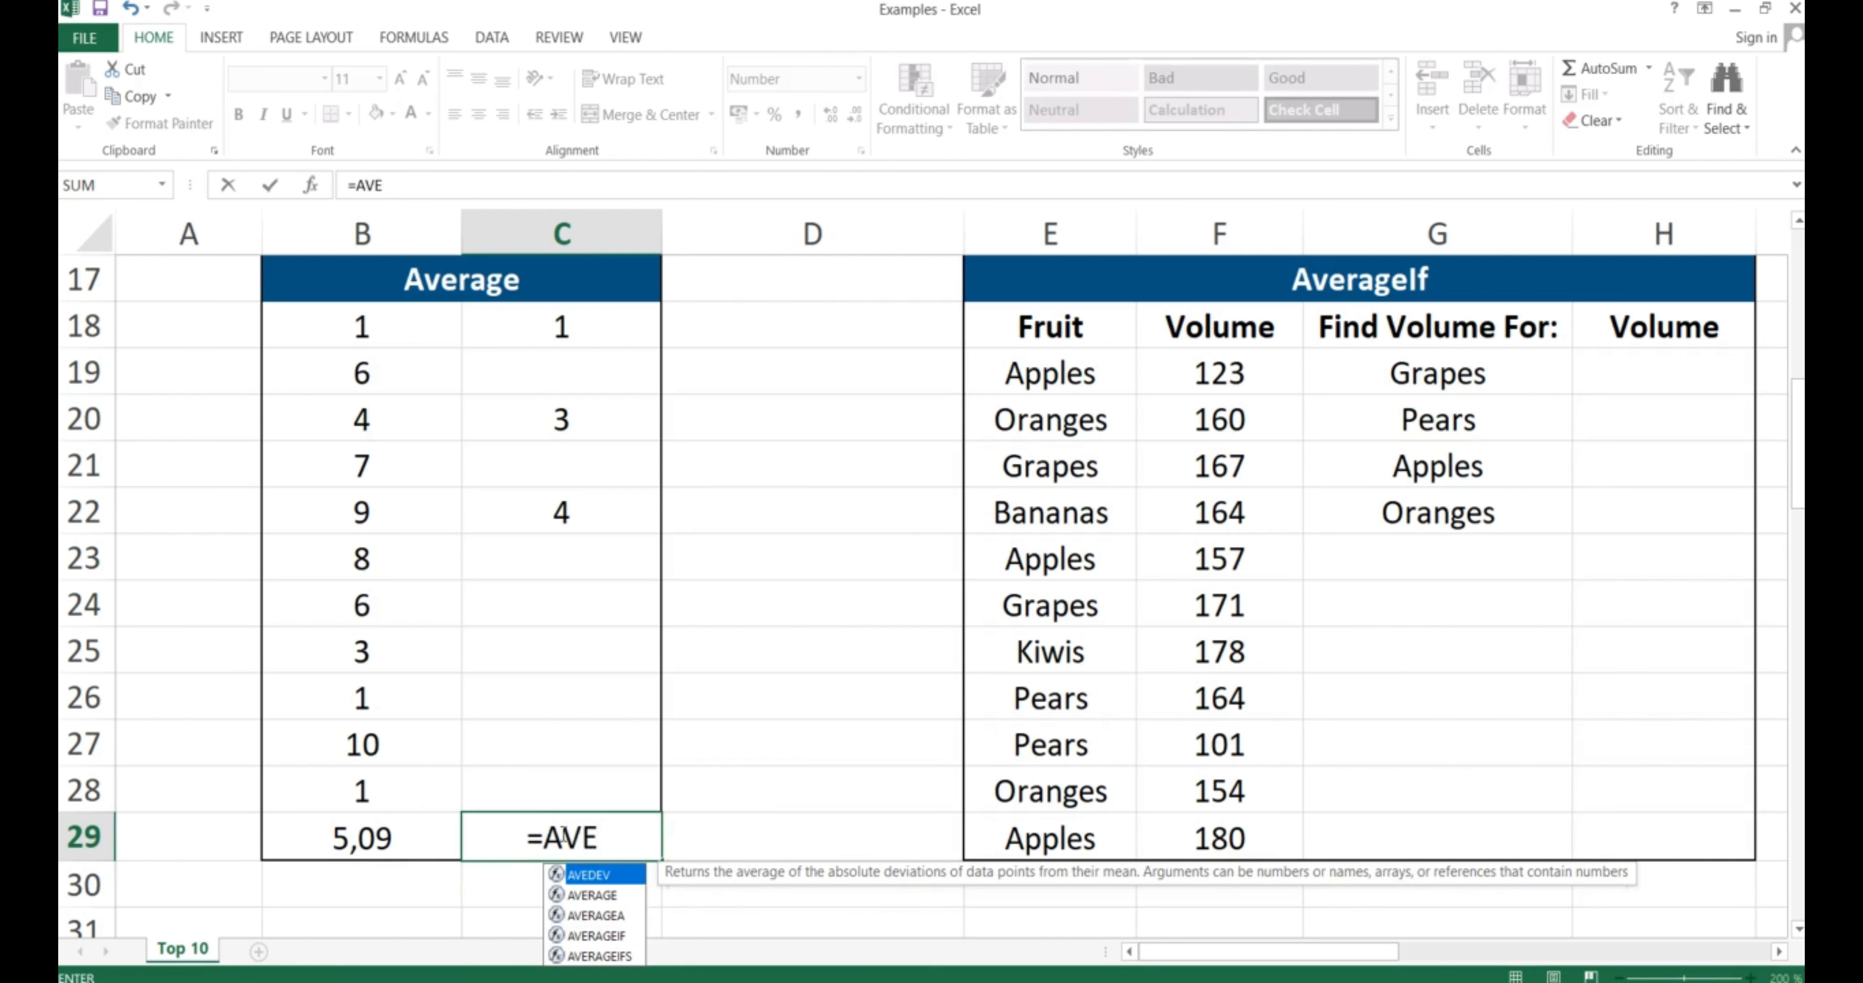
{"action": "type", "text": "RAGE"}
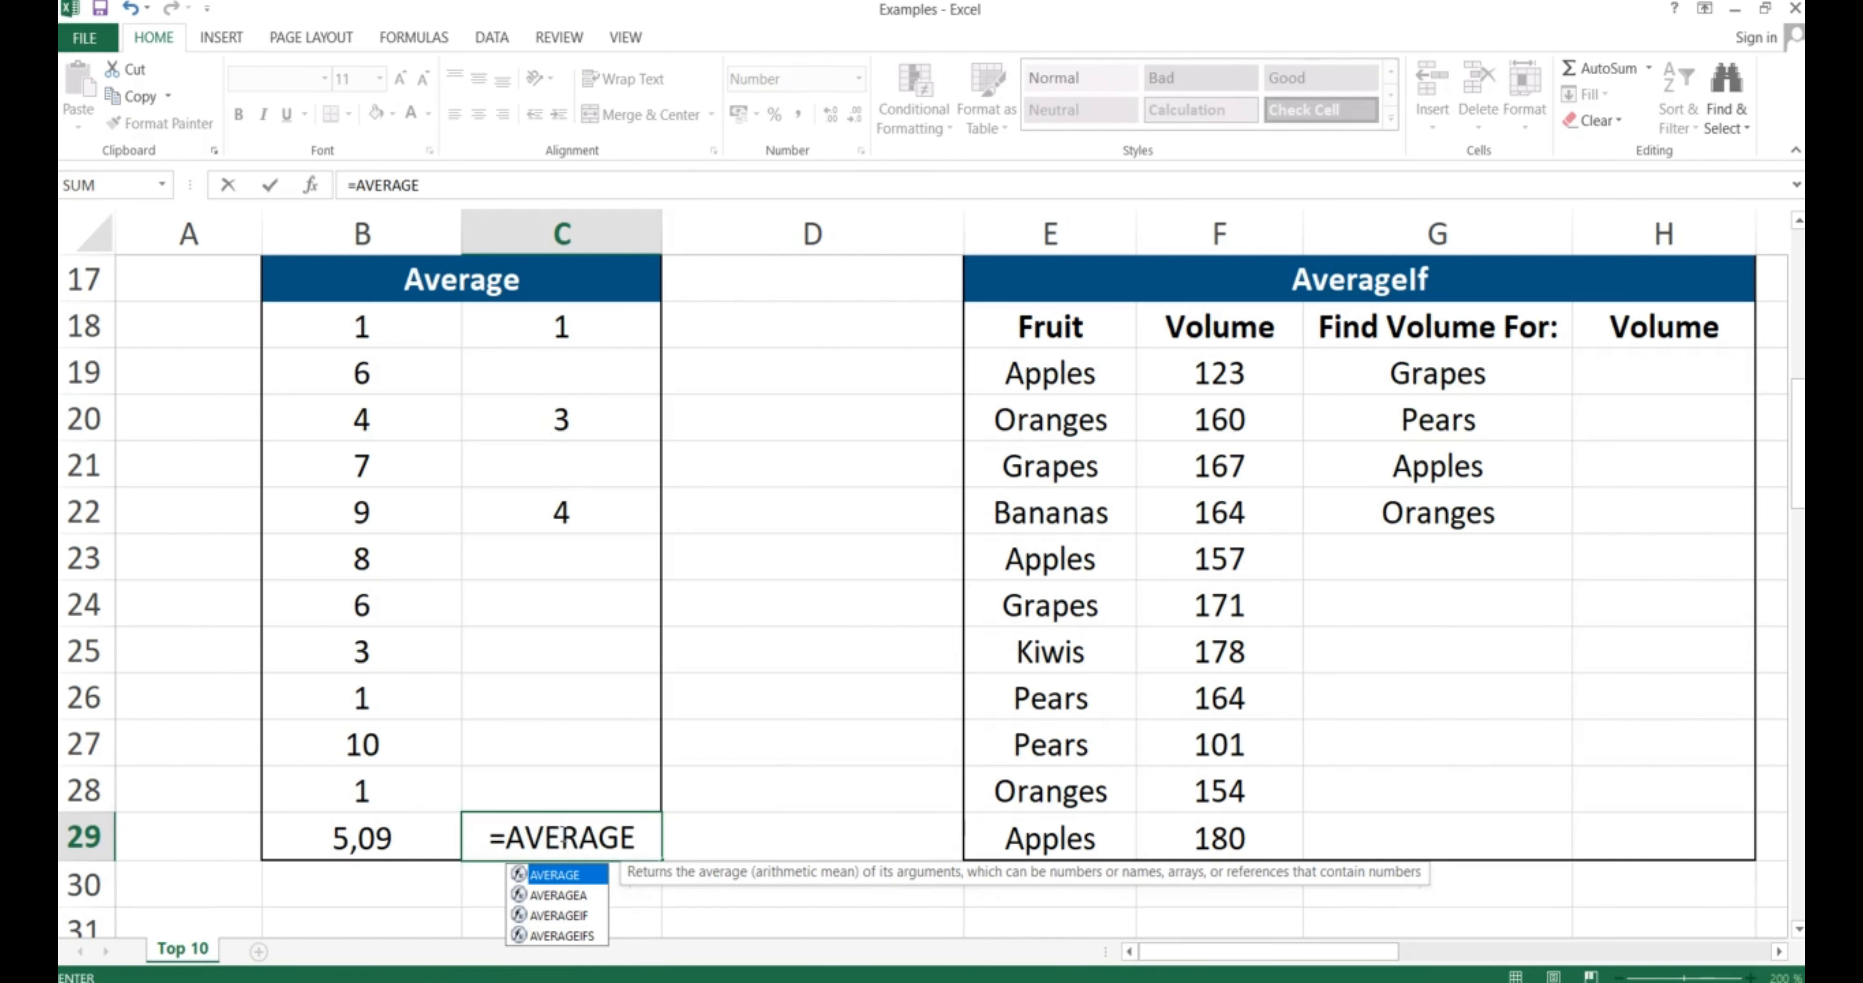
{"action": "type", "text": "("}
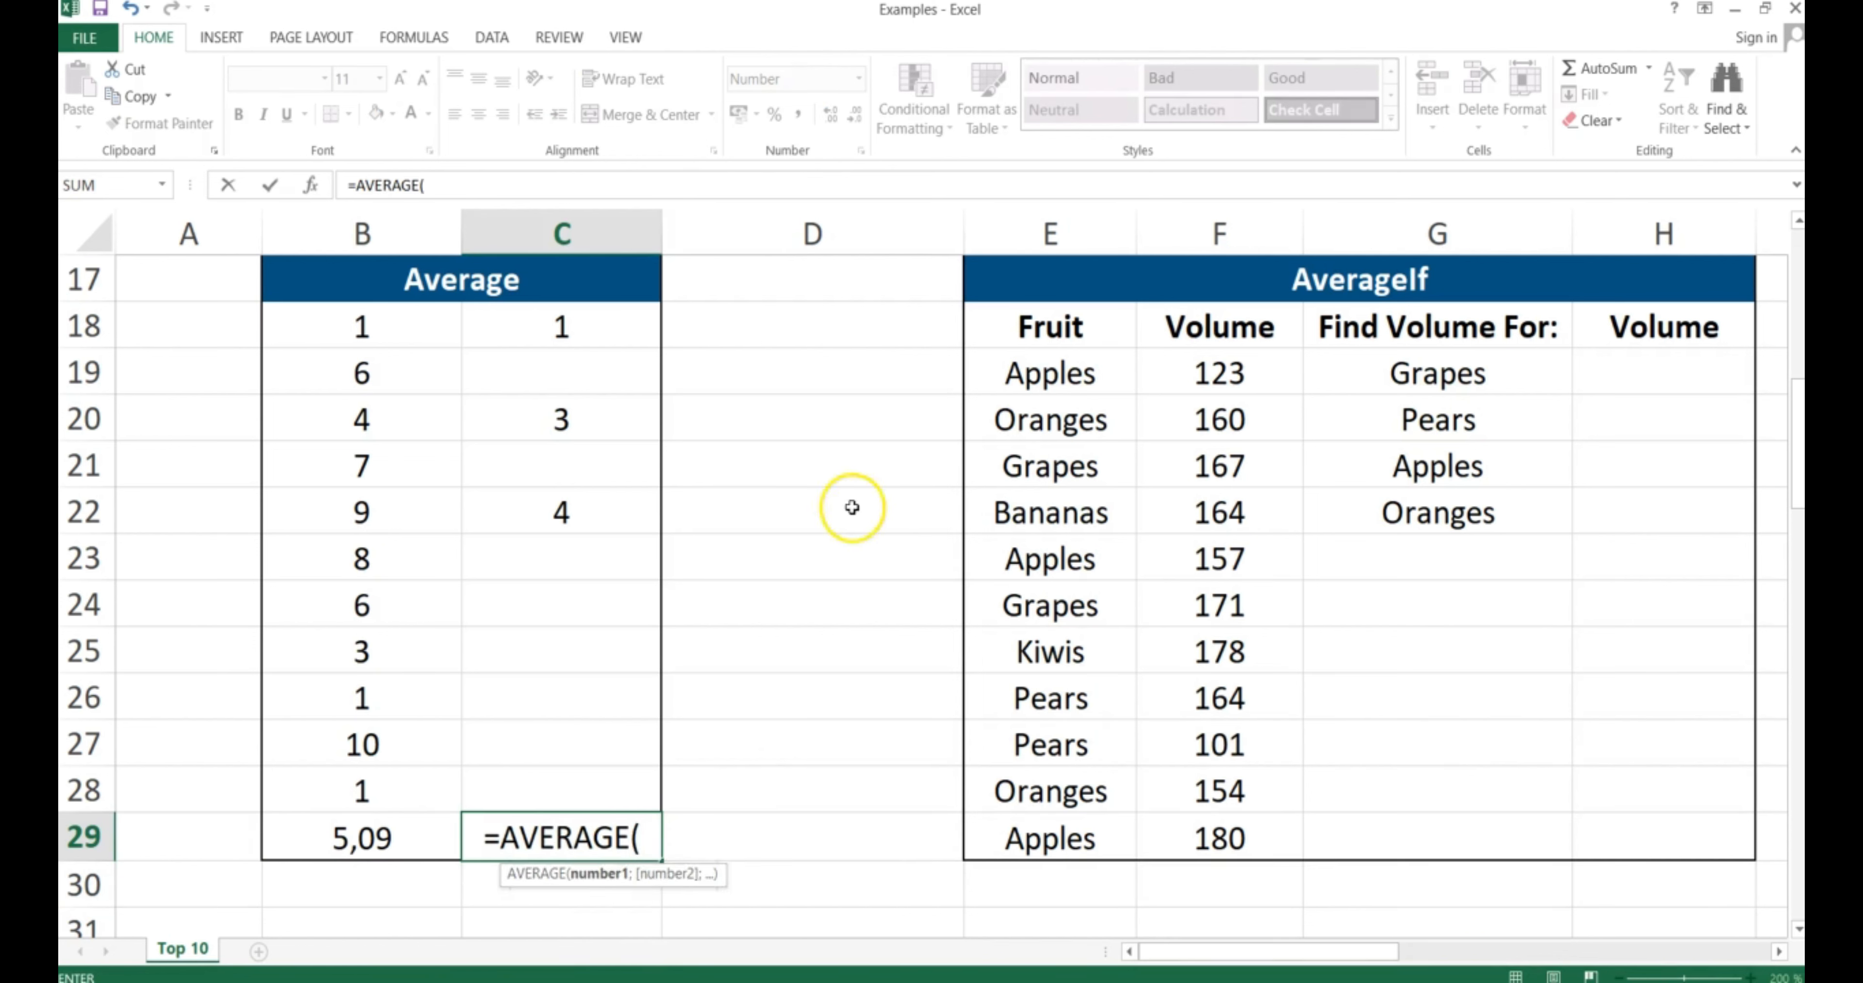
{"action": "left_click", "coordinate": [582, 330]}
{"action": "type", "text": ";"}
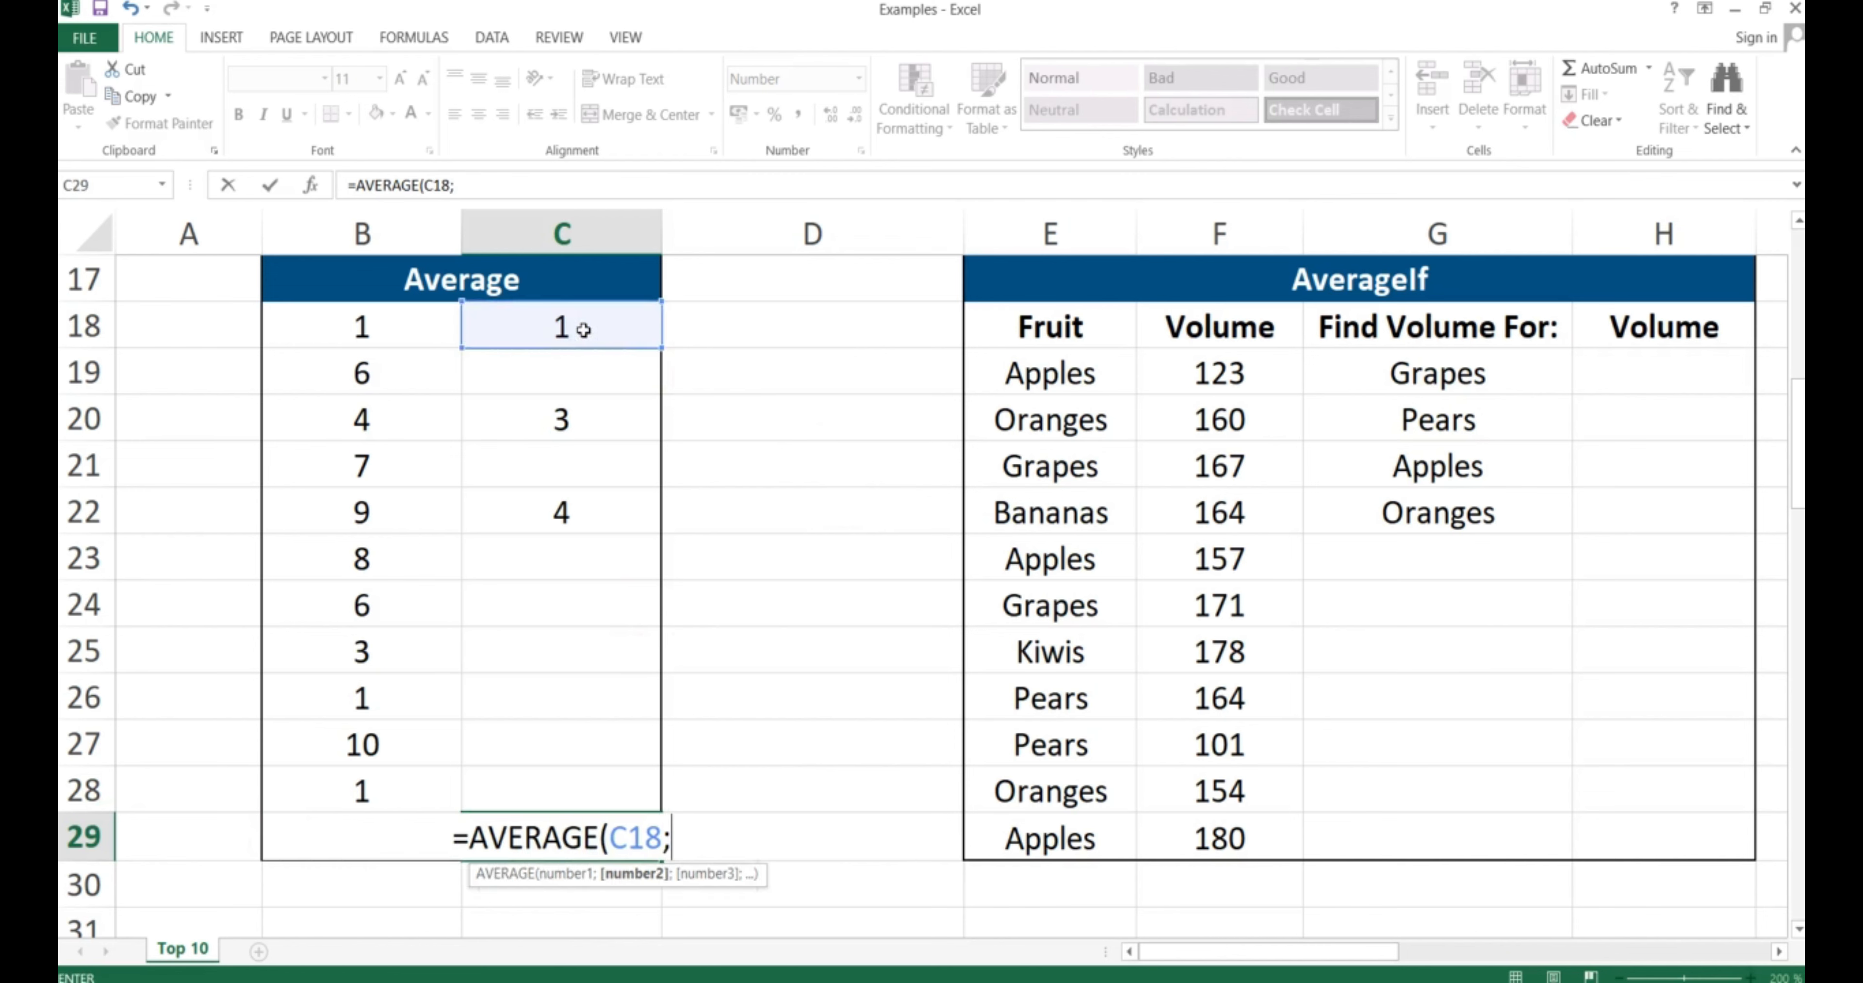
{"action": "left_click", "coordinate": [551, 417]}
{"action": "type", "text": ";"}
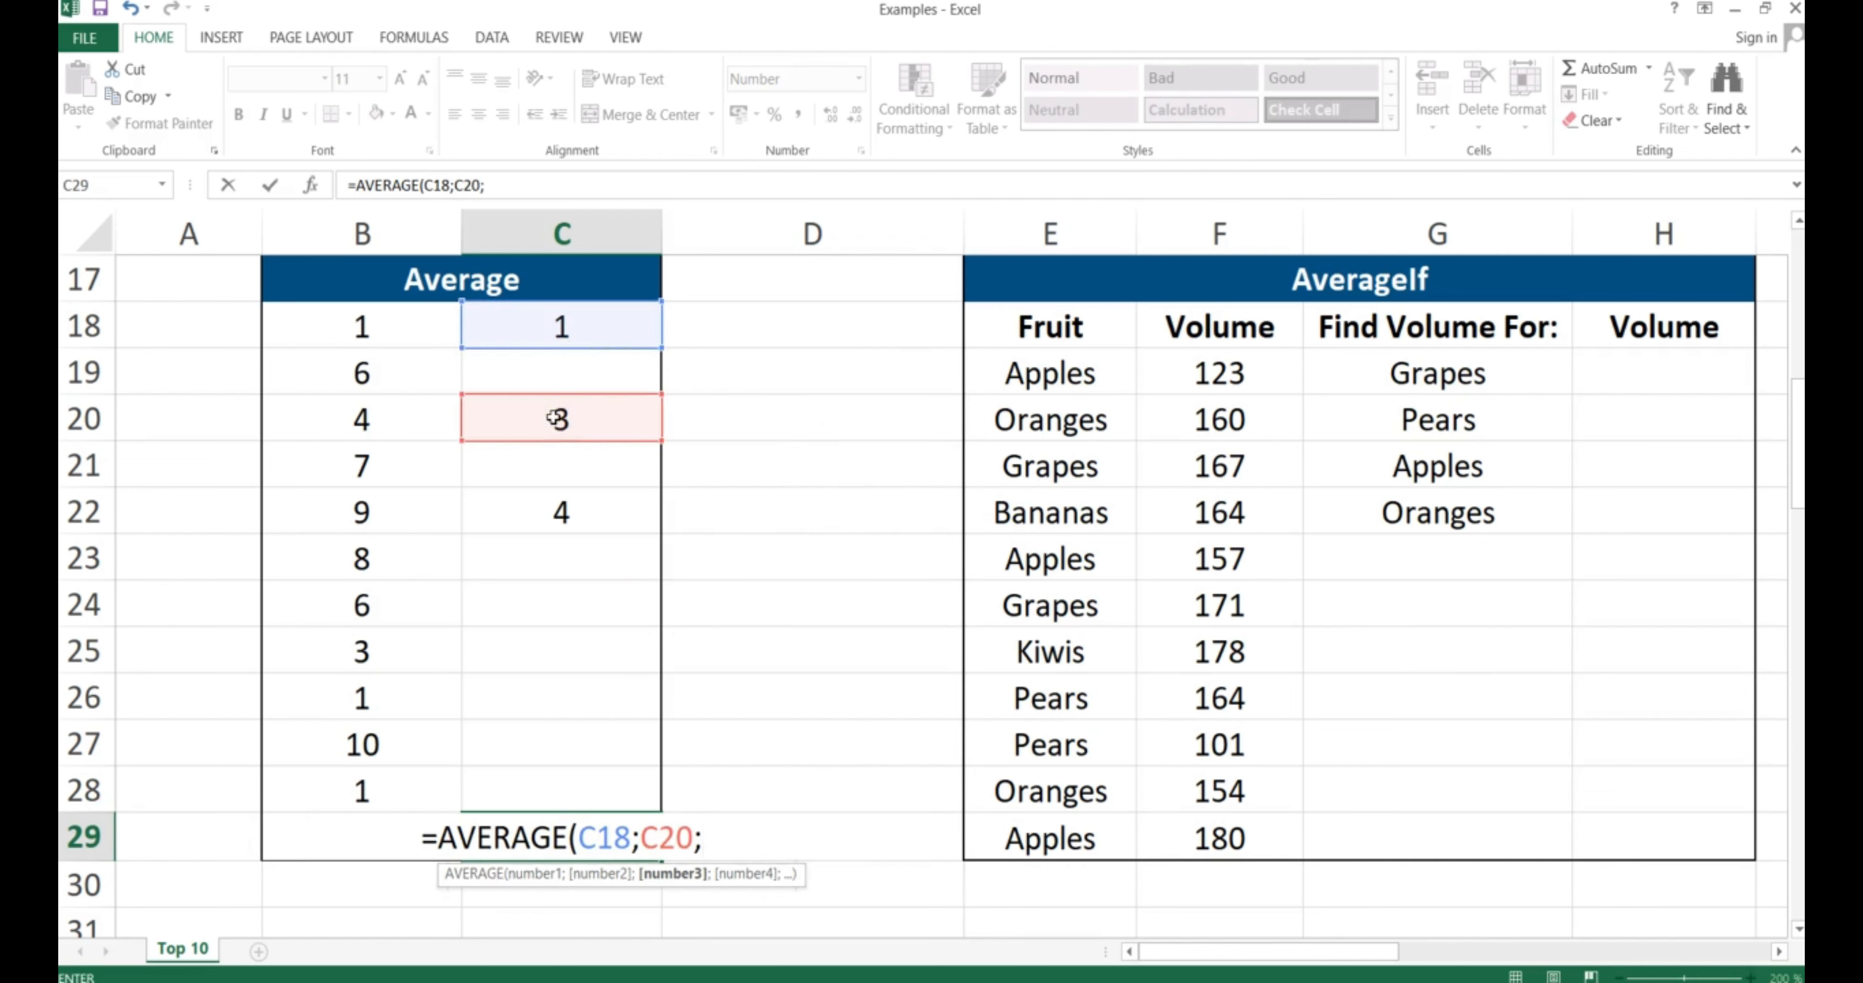
{"action": "left_click", "coordinate": [553, 510]}
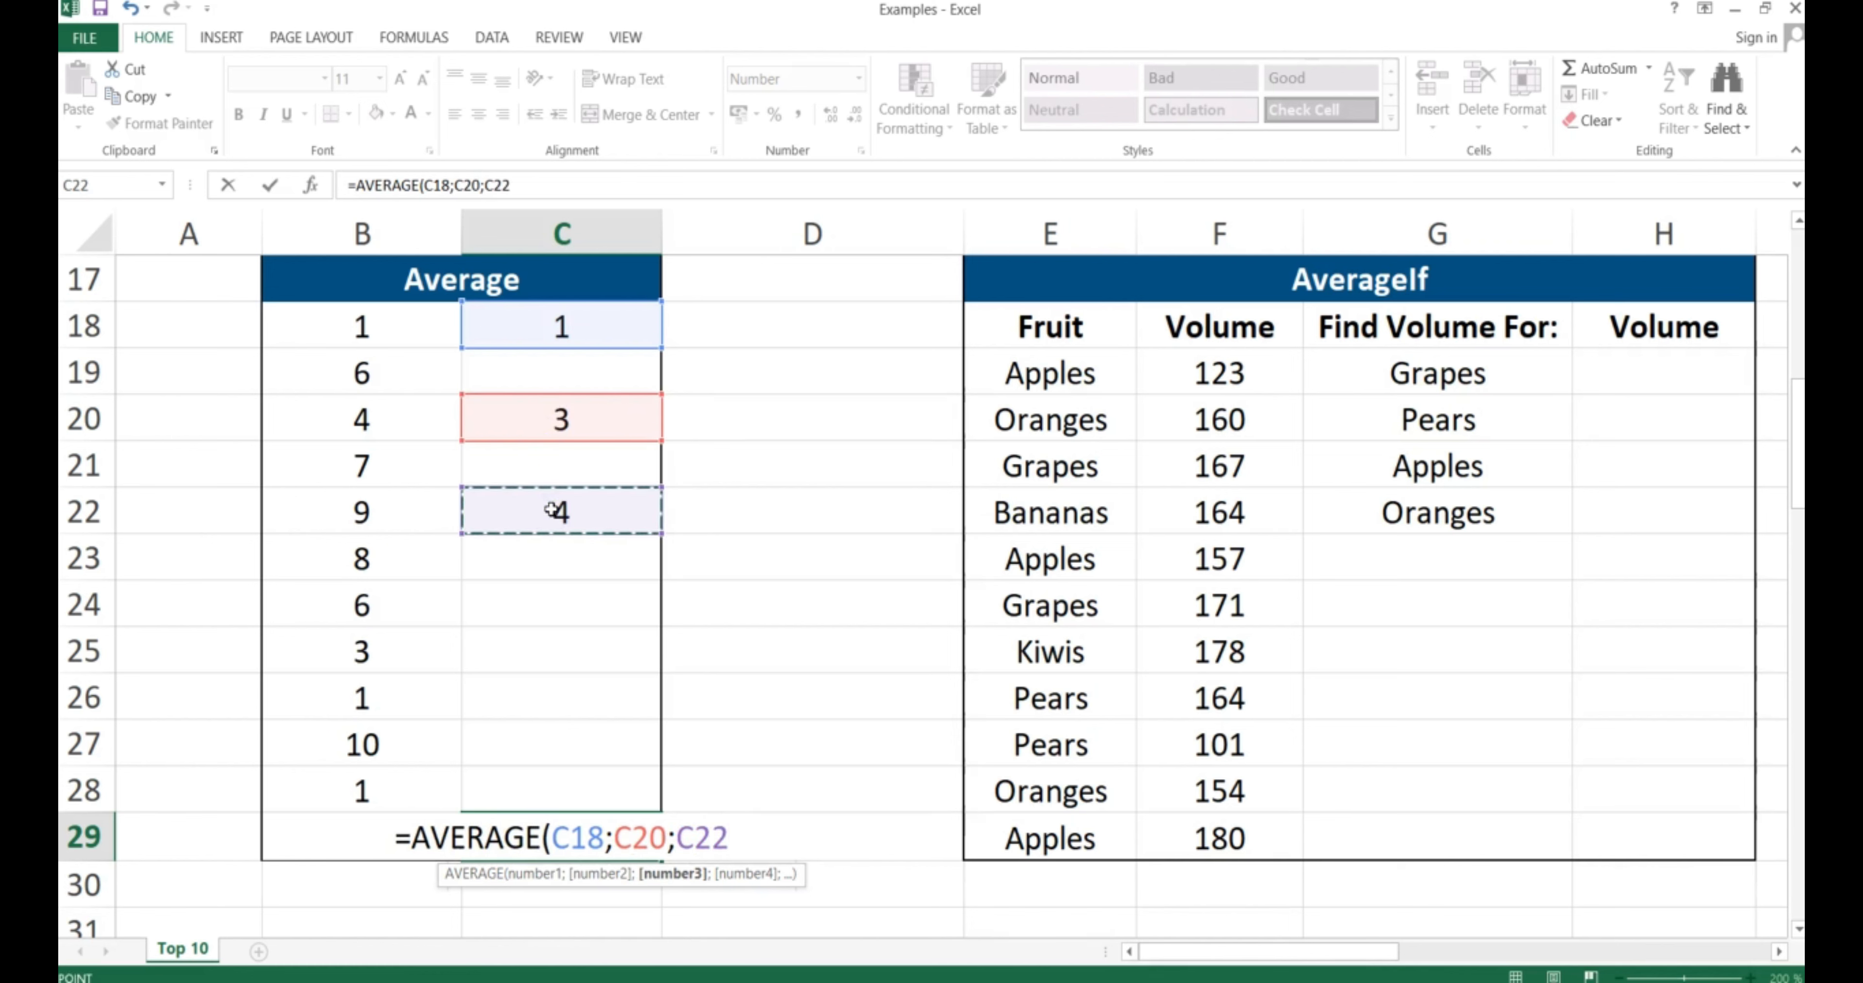
{"action": "key", "text": "Return"}
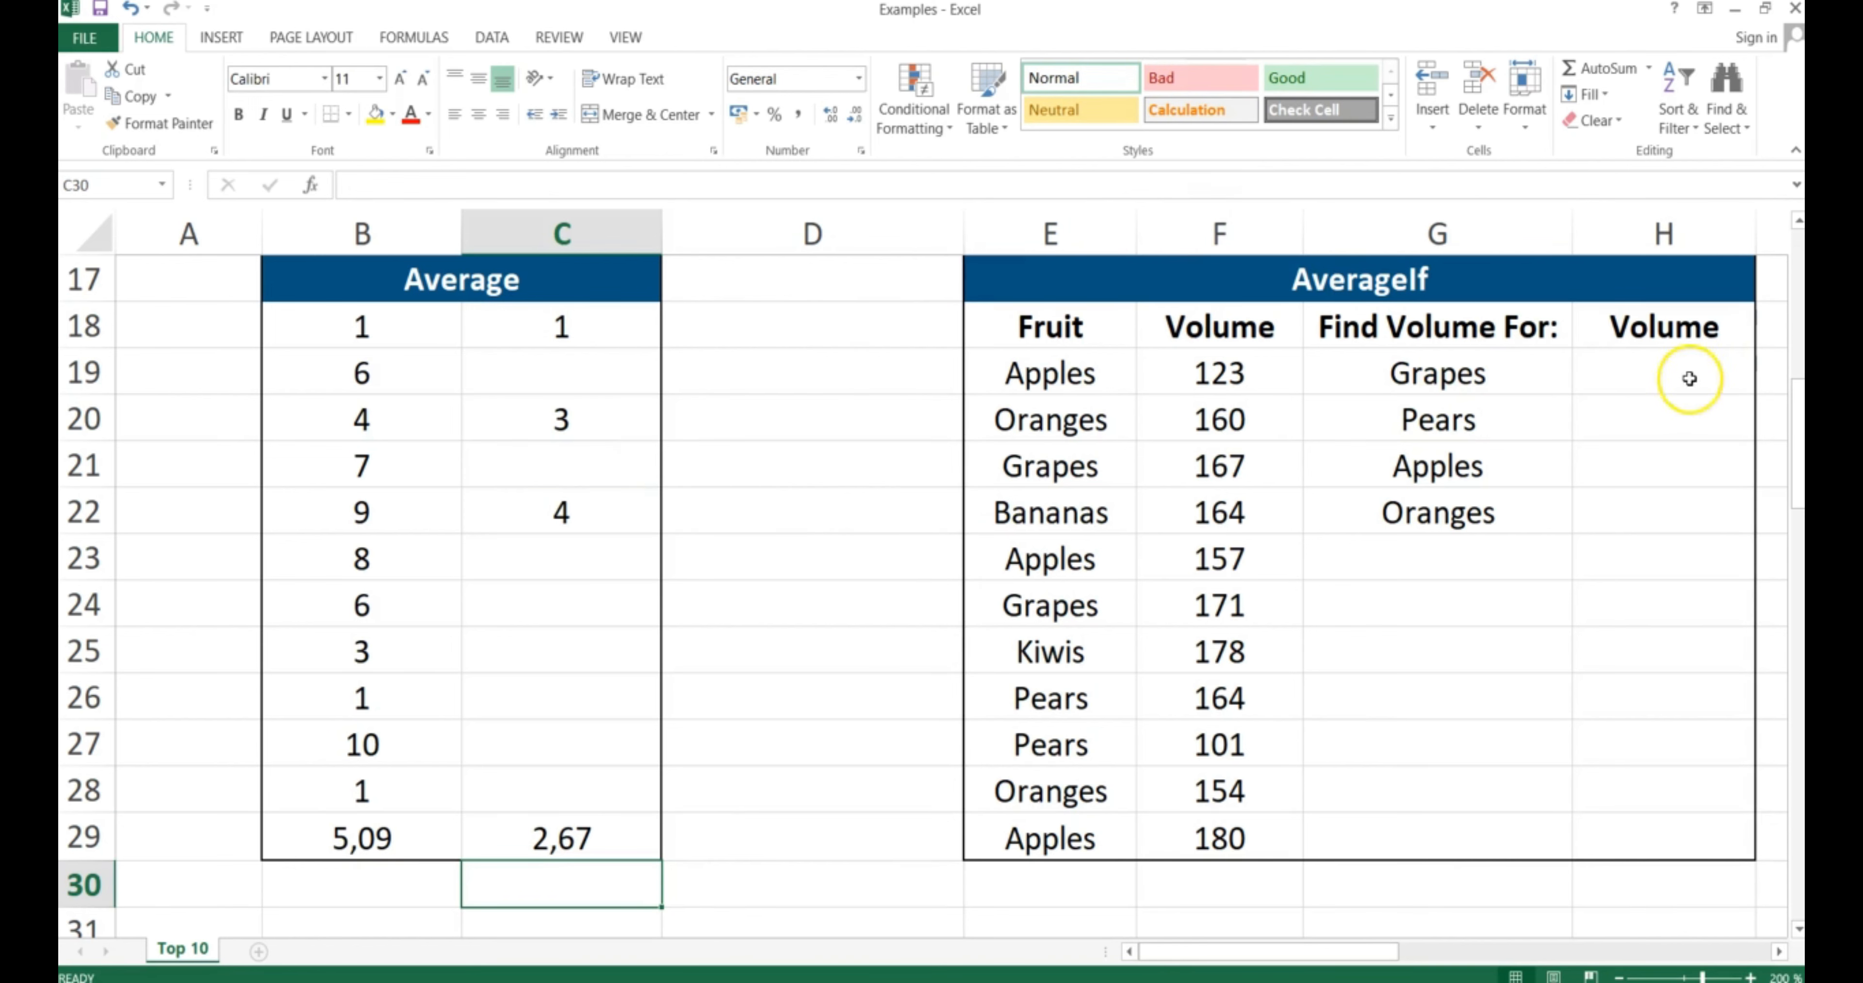
{"action": "left_click", "coordinate": [1643, 374]}
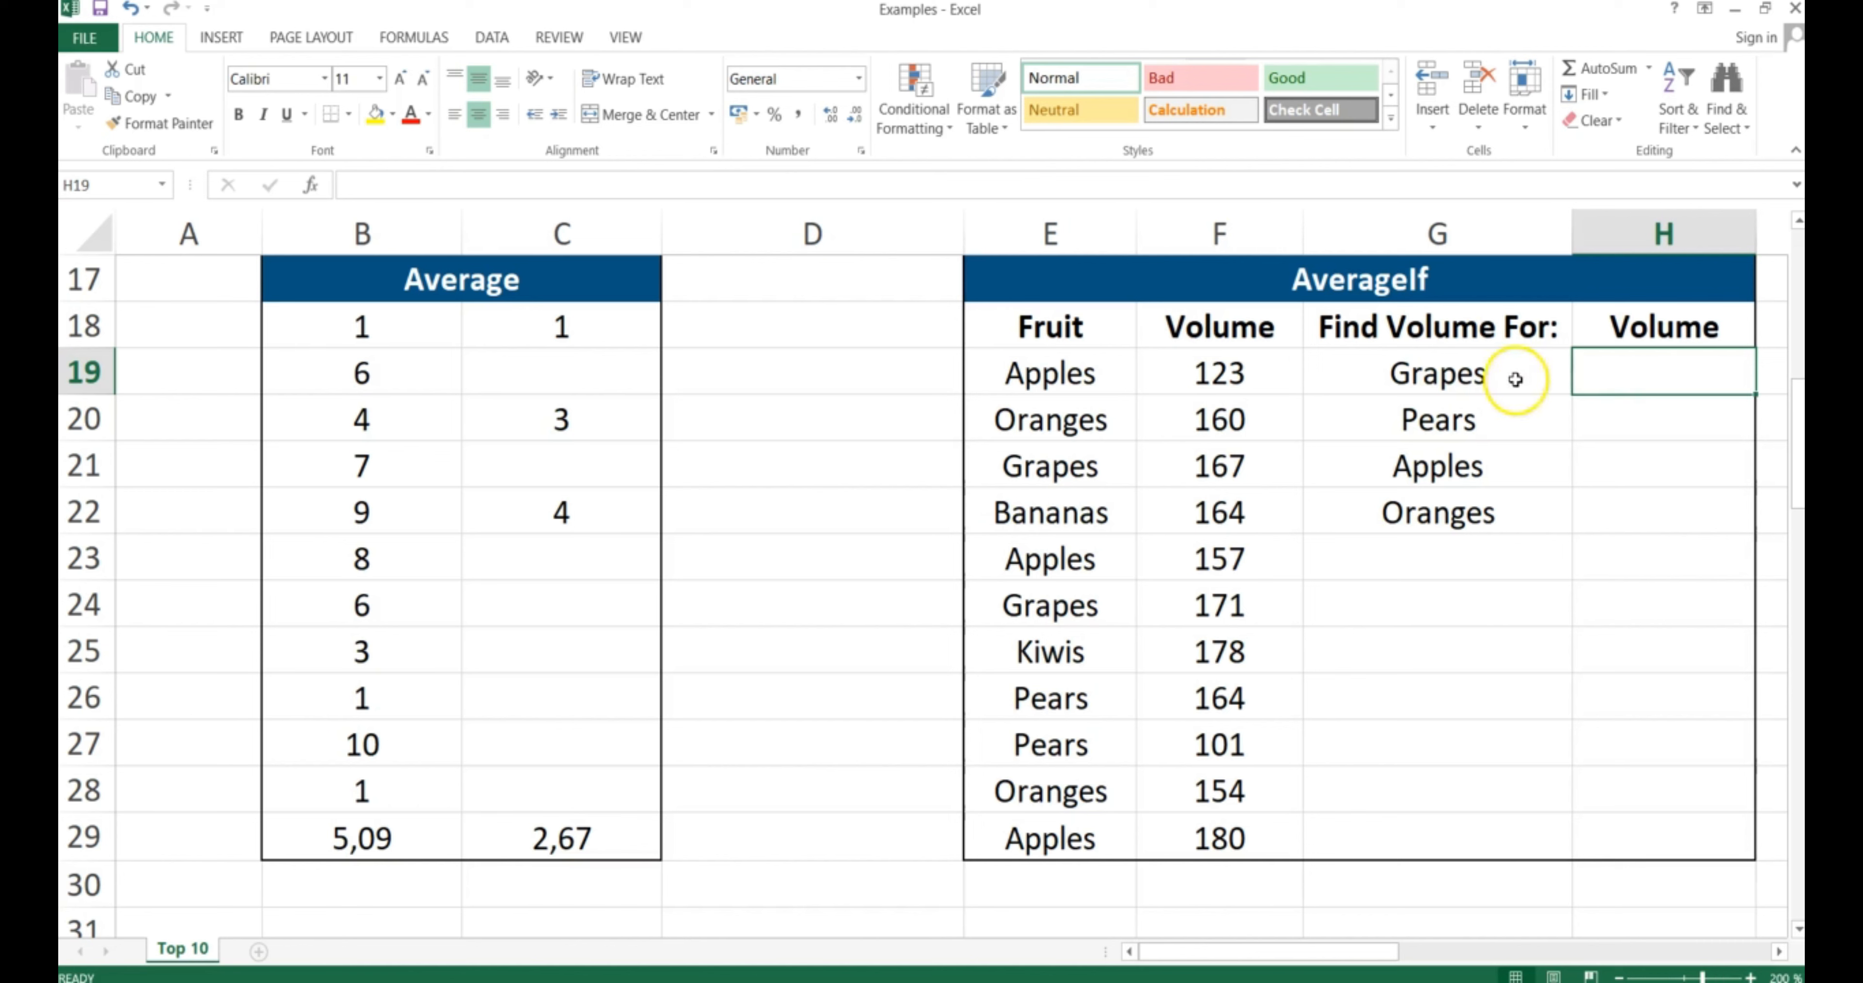
Start an AVERAGEIF in H19 with the absolute Fruit range $E$19:$E$29 as criteria range
{"action": "left_click_drag", "start_coordinate": [1435, 370], "coordinate": [1428, 512]}
{"action": "left_click", "coordinate": [1613, 377]}
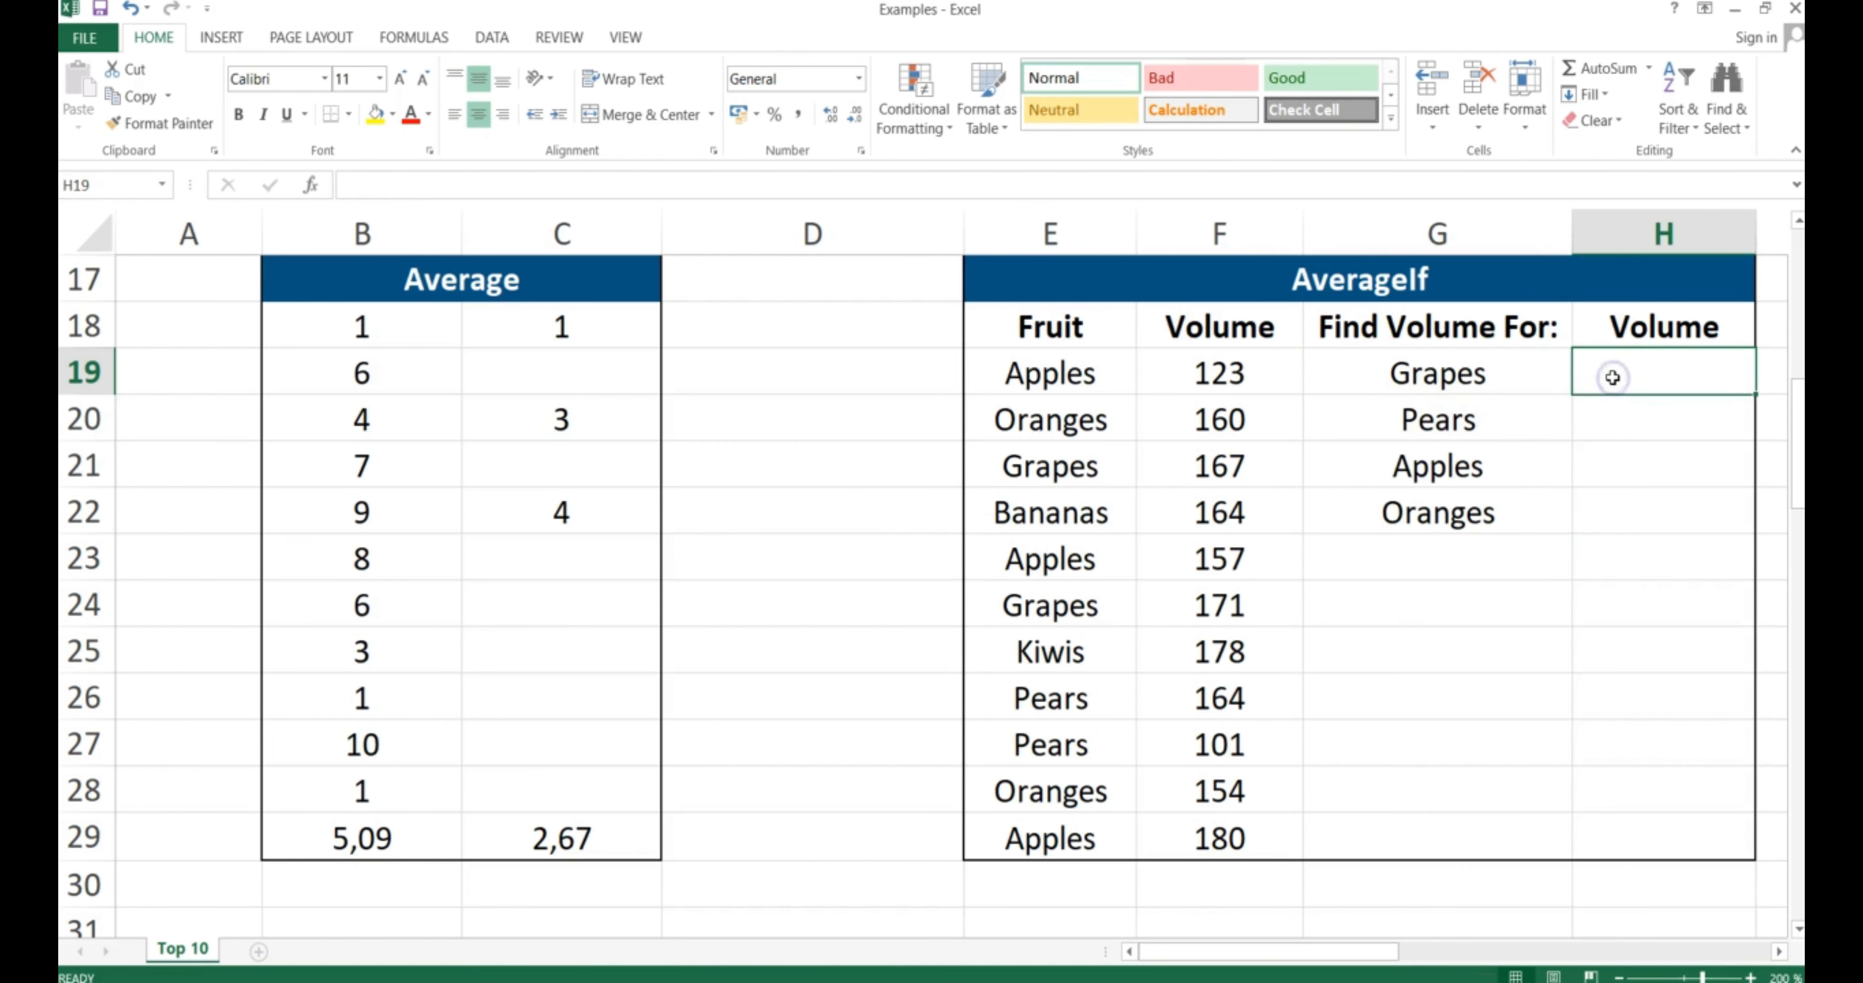
{"action": "type", "text": "=AVERAGEIF"}
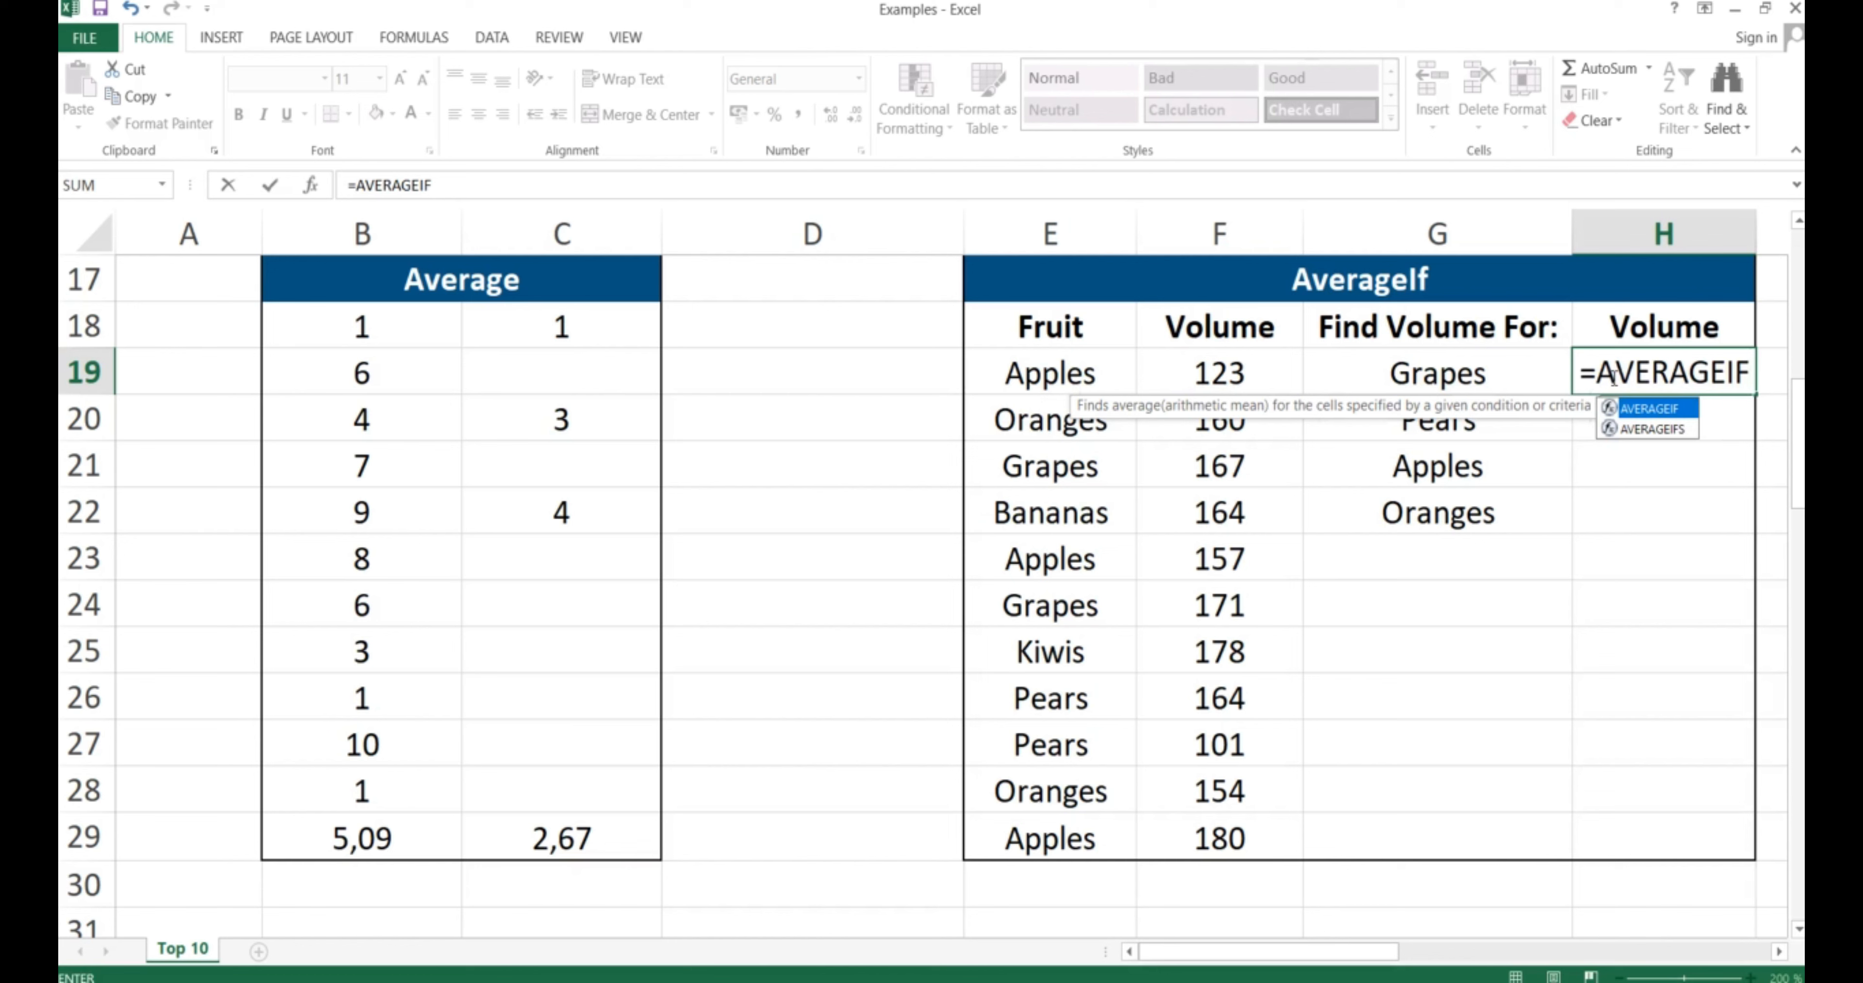
{"action": "type", "text": "("}
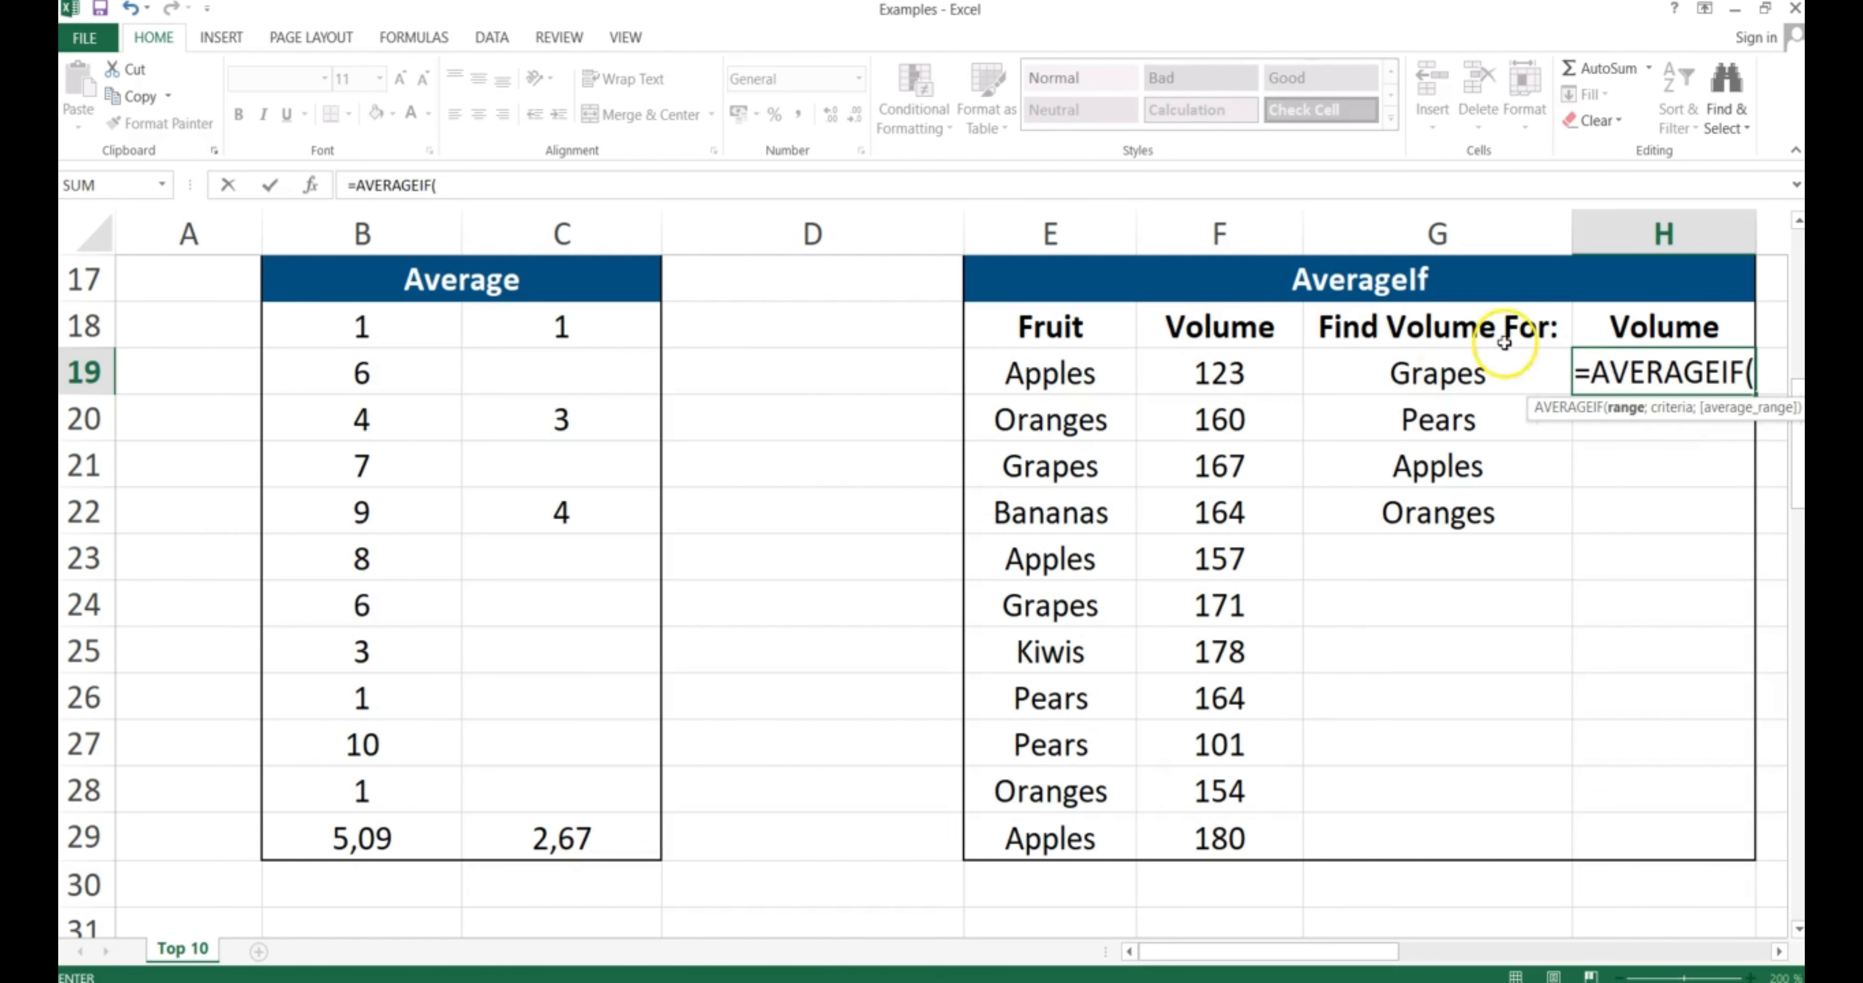
{"action": "left_click", "coordinate": [1033, 375]}
{"action": "left_click_drag", "start_coordinate": [1033, 375], "coordinate": [1028, 840]}
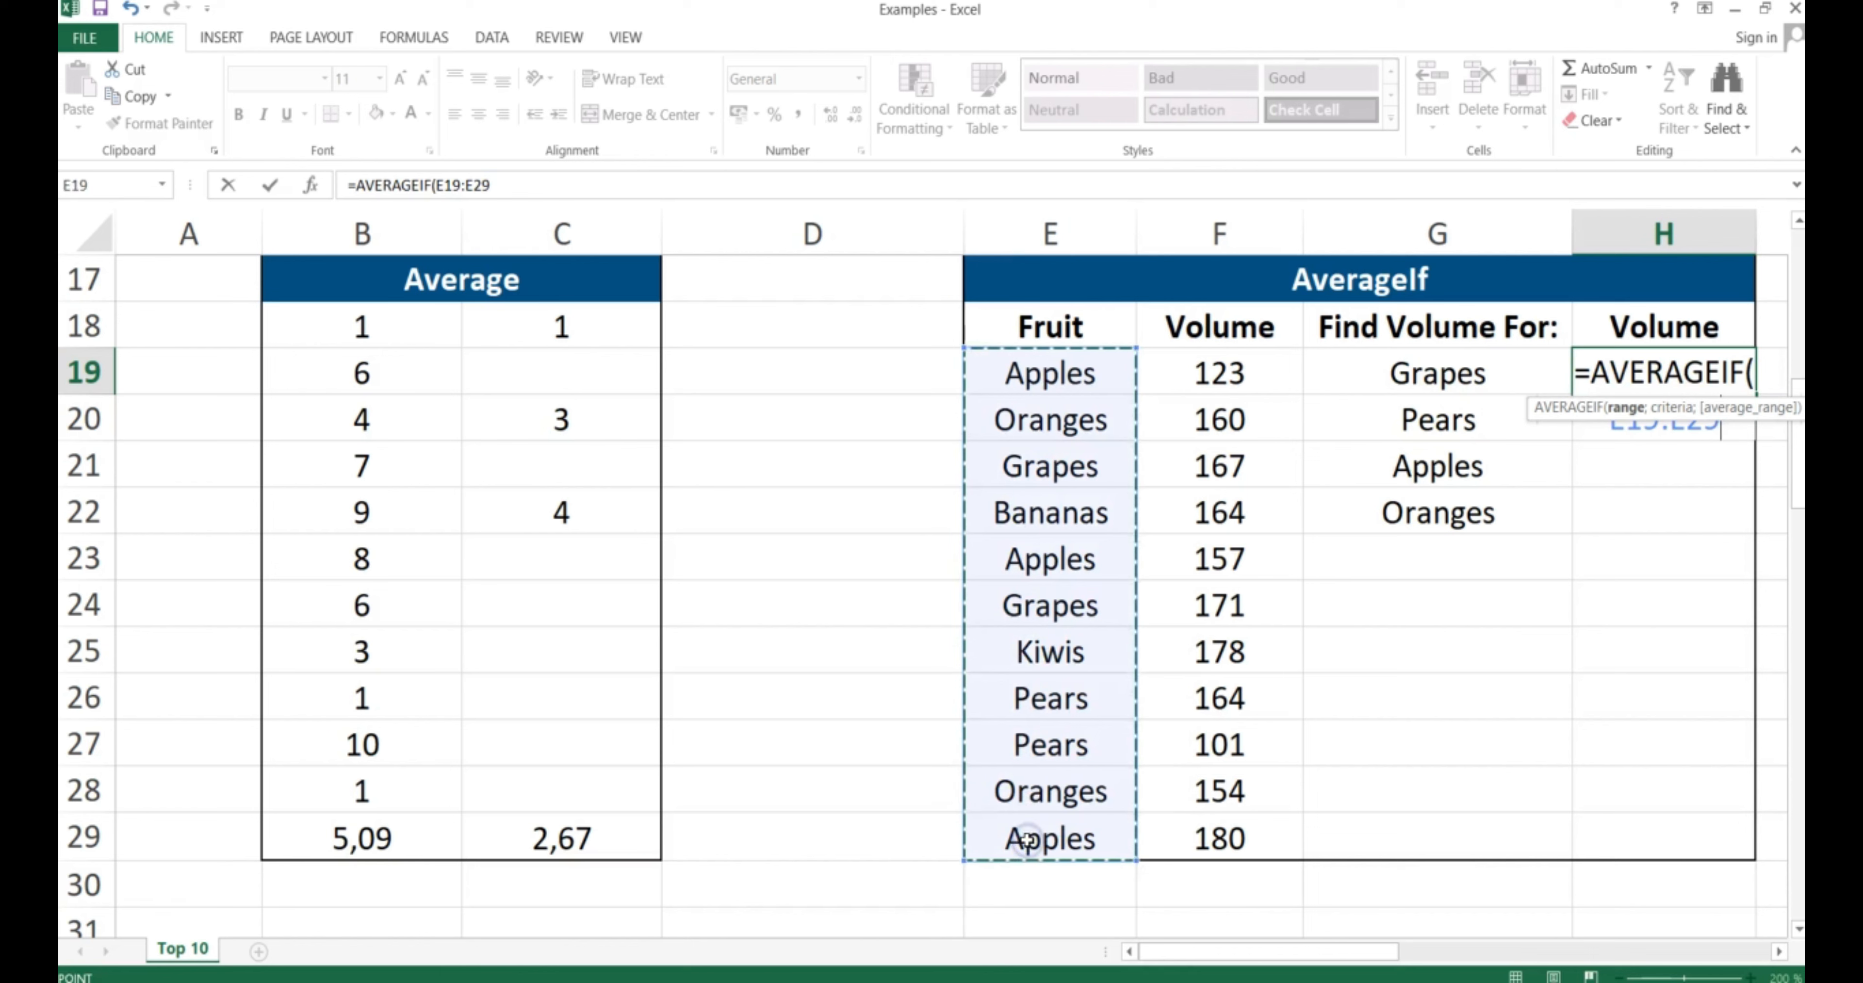
{"action": "key", "text": "F4"}
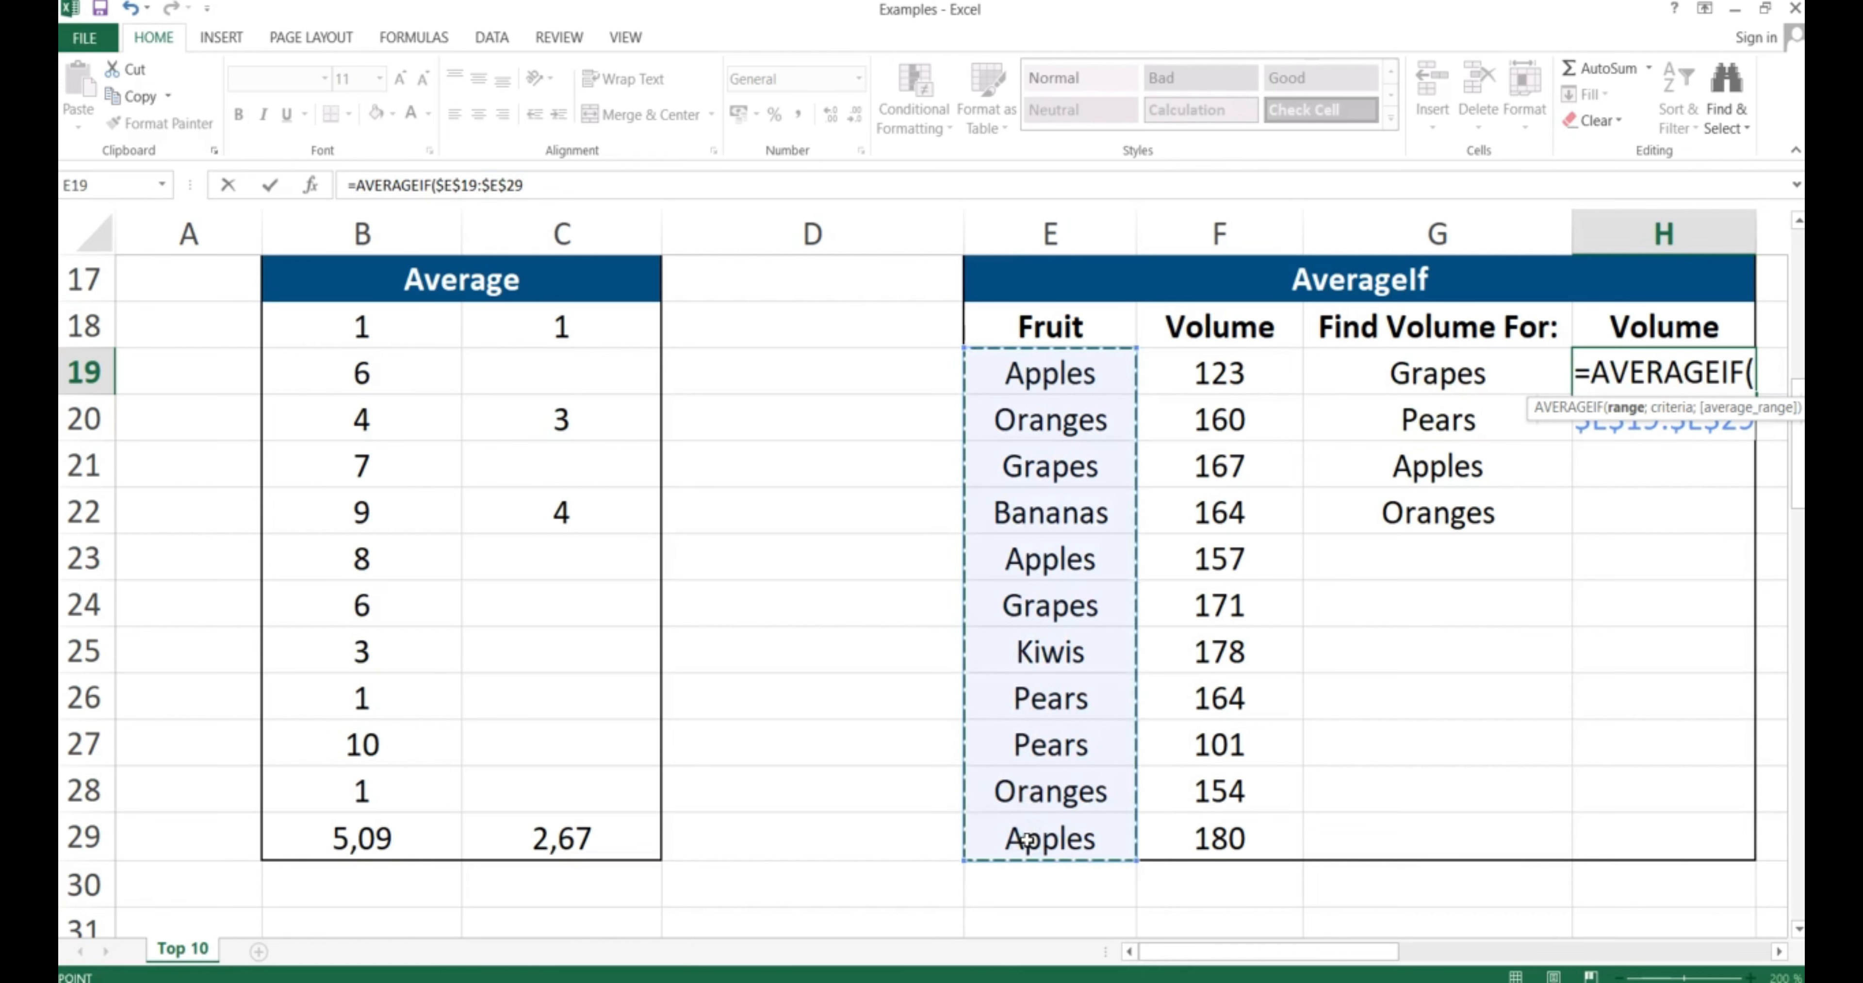
{"action": "type", "text": ";"}
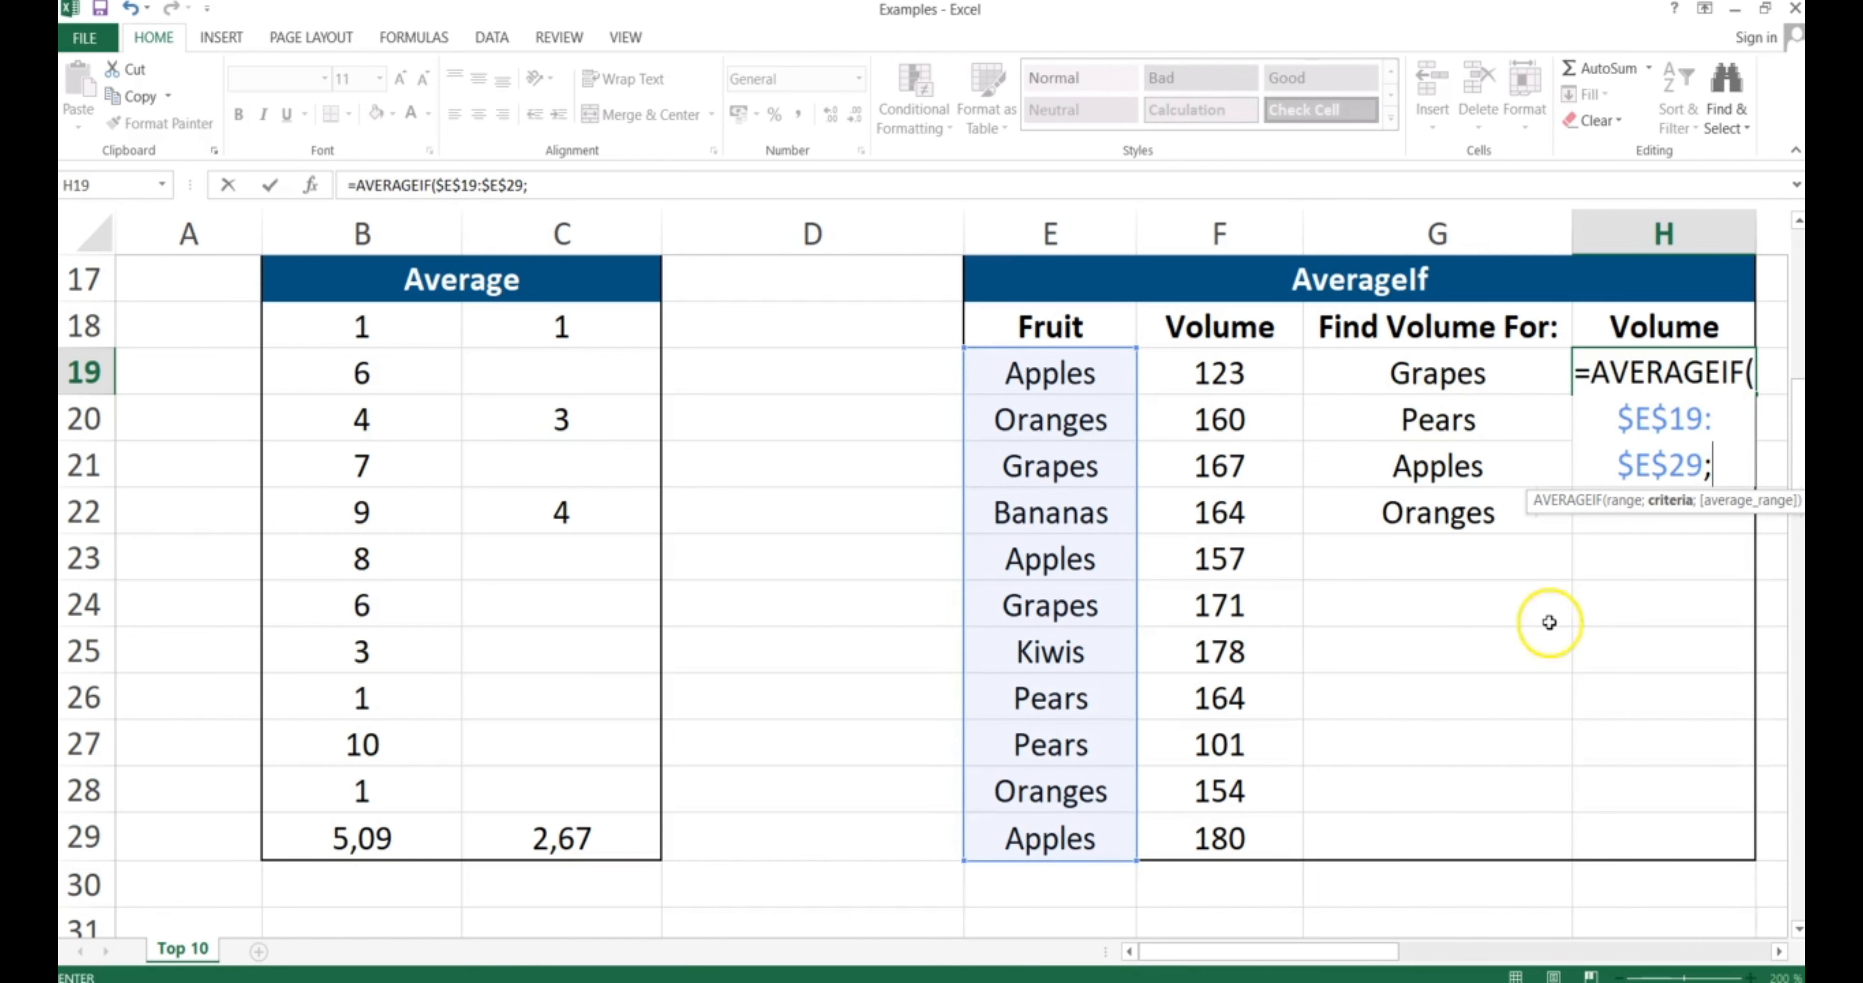
Complete the AVERAGEIF with Grapes in G19 and volume range $F$19:$F$29, giving 169
{"action": "left_click", "coordinate": [1430, 379]}
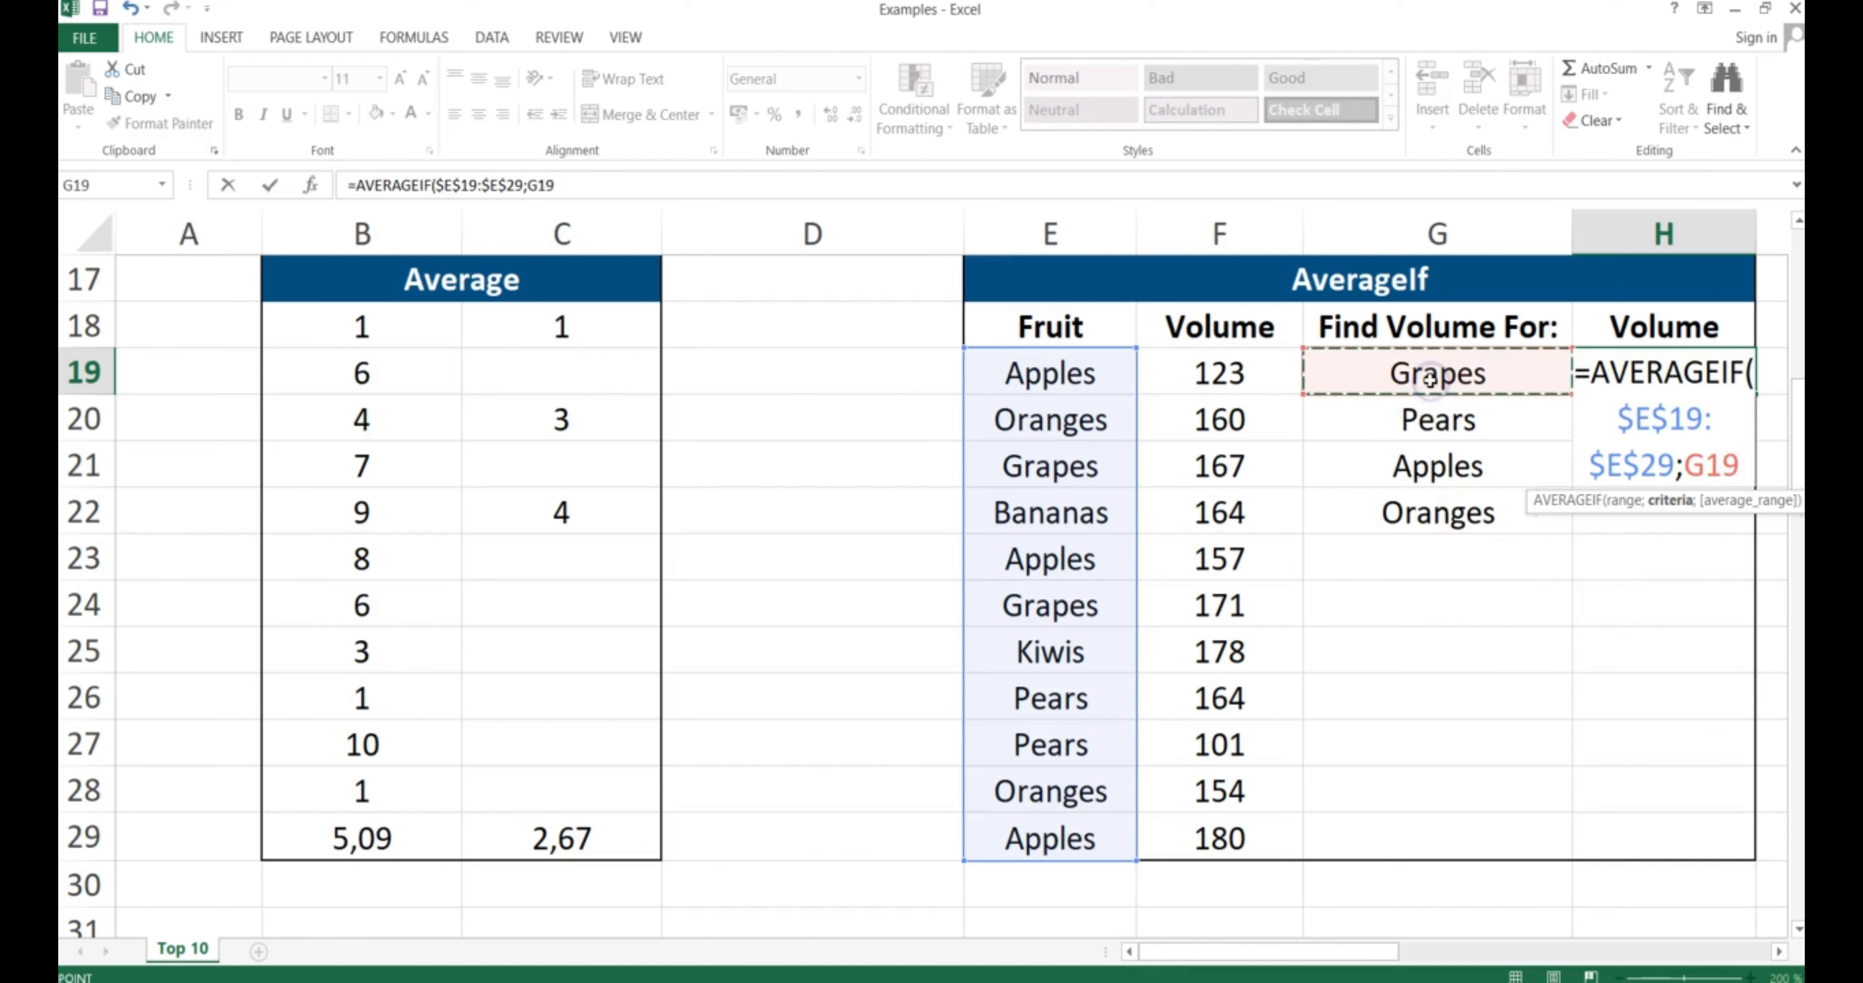
{"action": "type", "text": ";"}
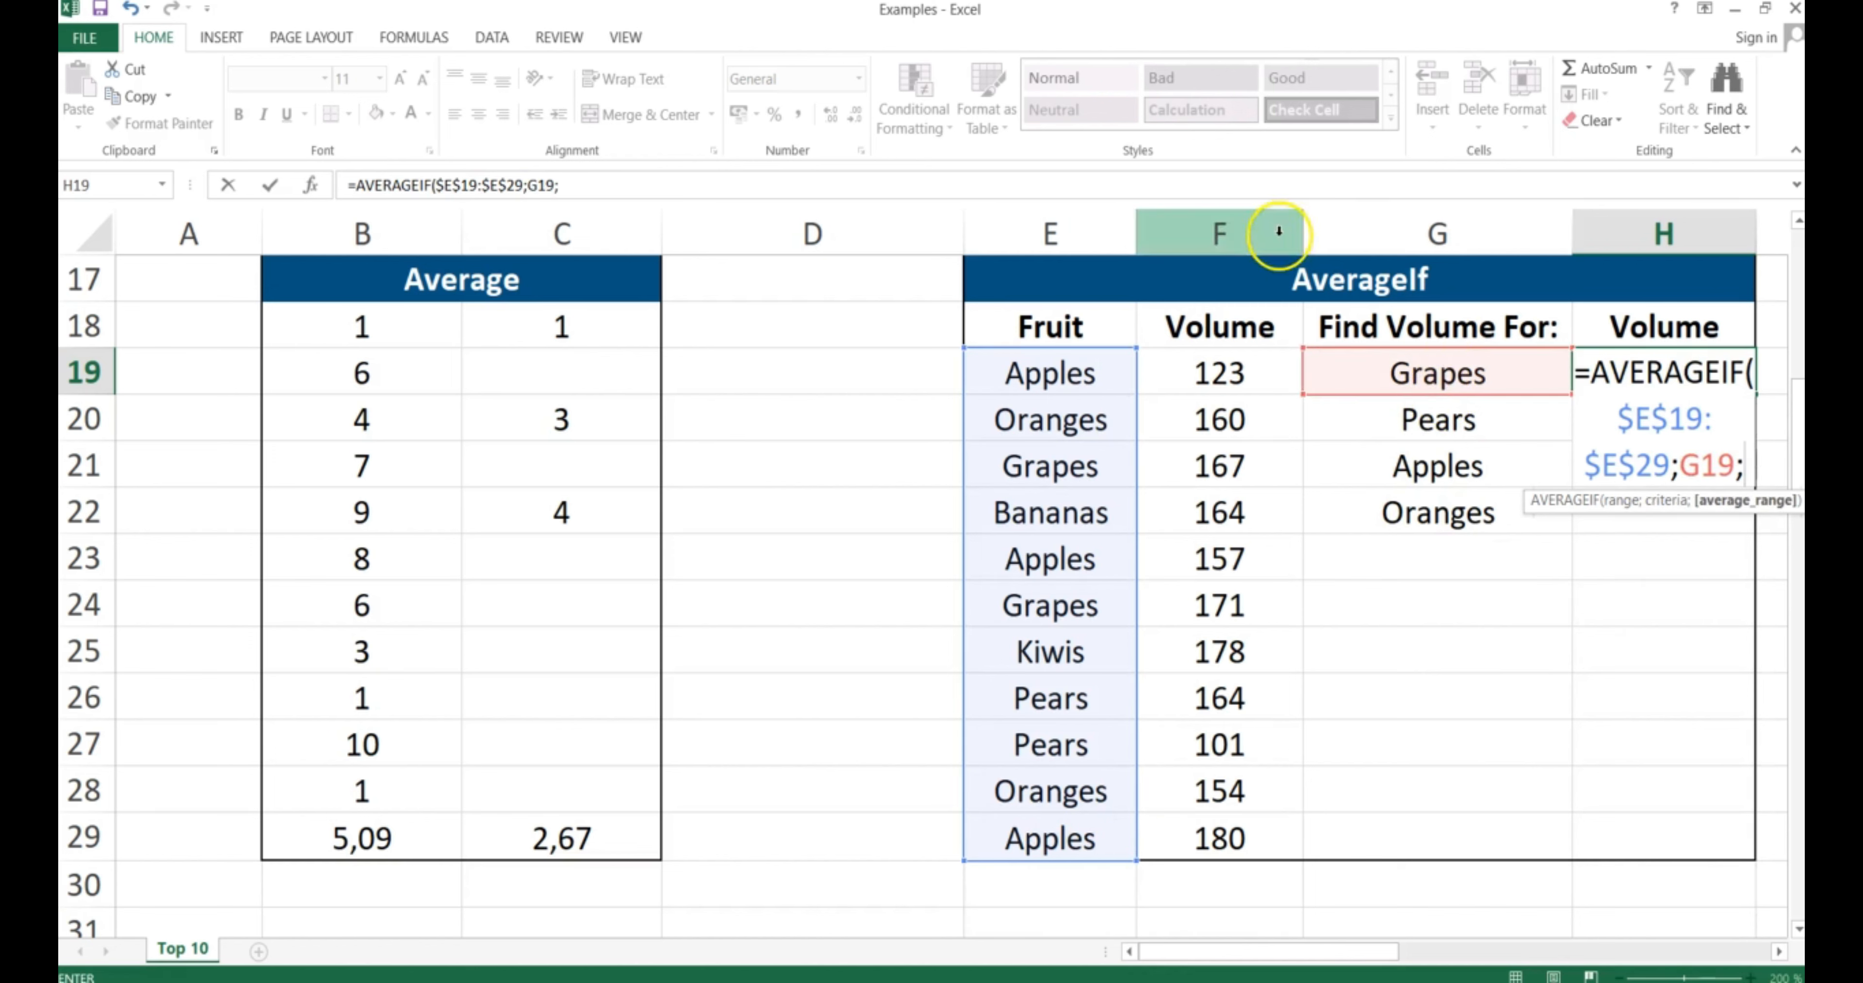
{"action": "left_click", "coordinate": [1206, 369]}
{"action": "left_click_drag", "start_coordinate": [1212, 501], "coordinate": [1202, 824]}
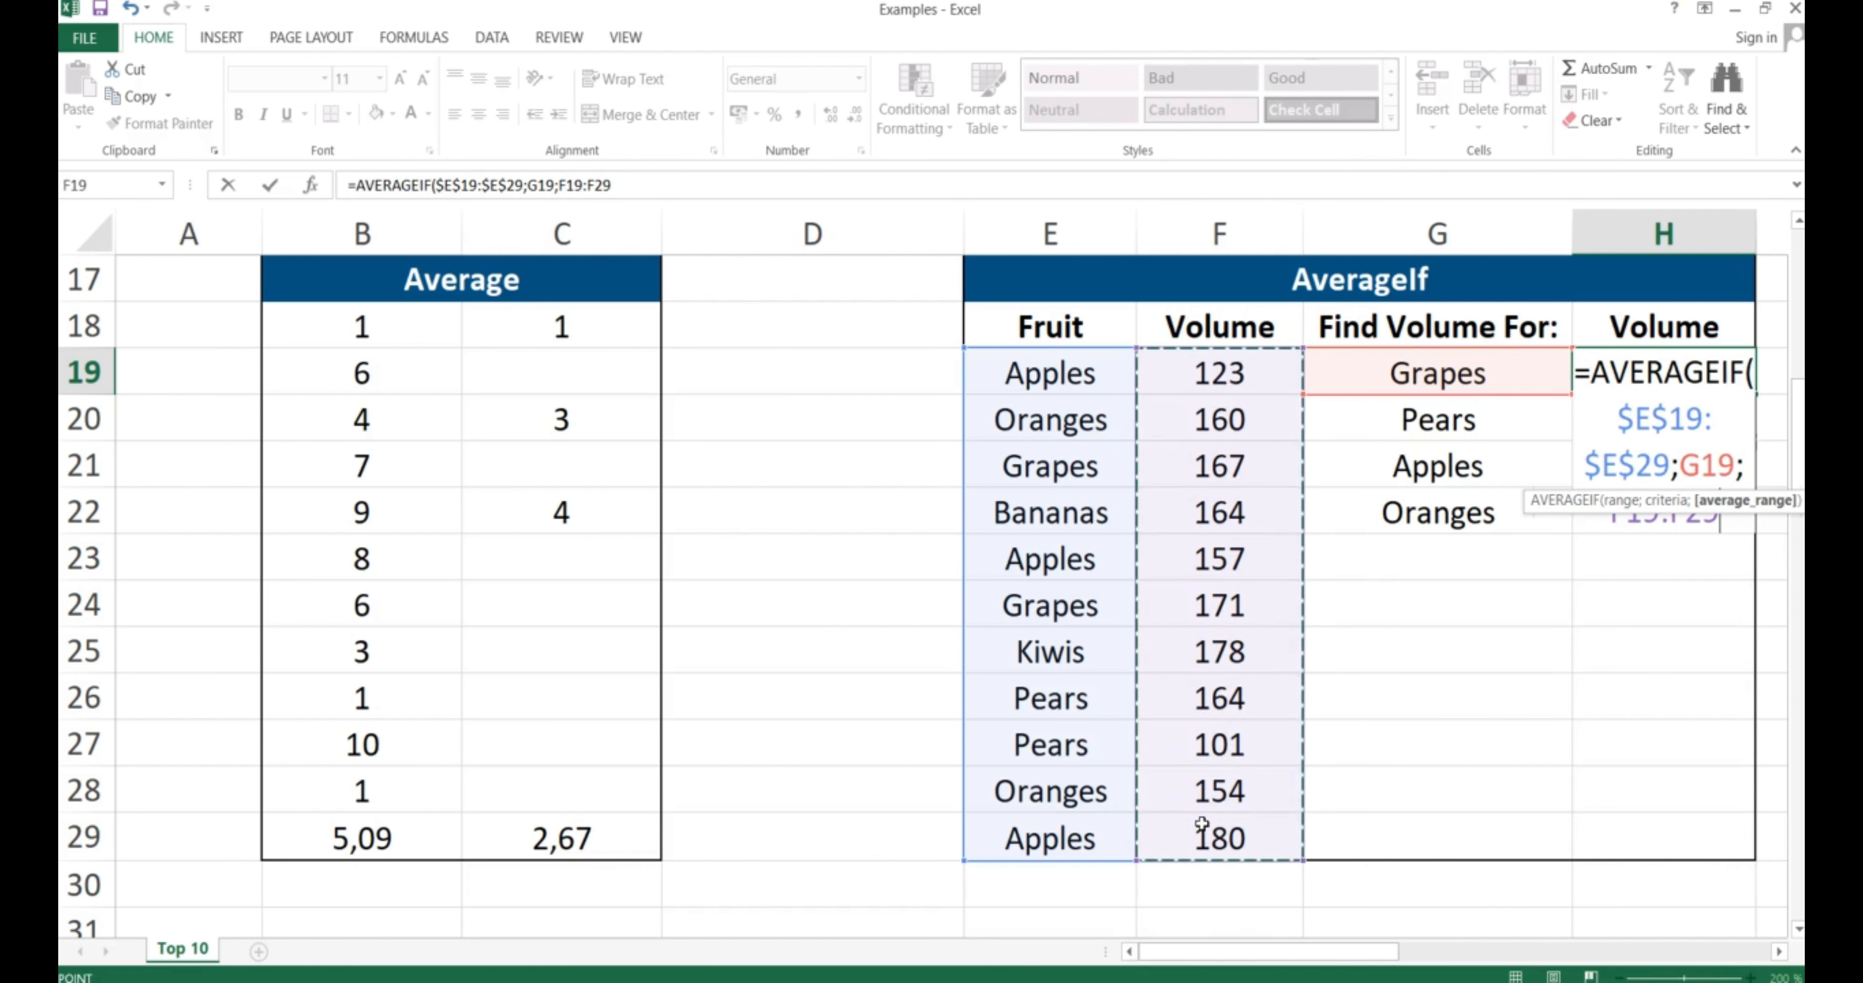
{"action": "key", "text": "F4"}
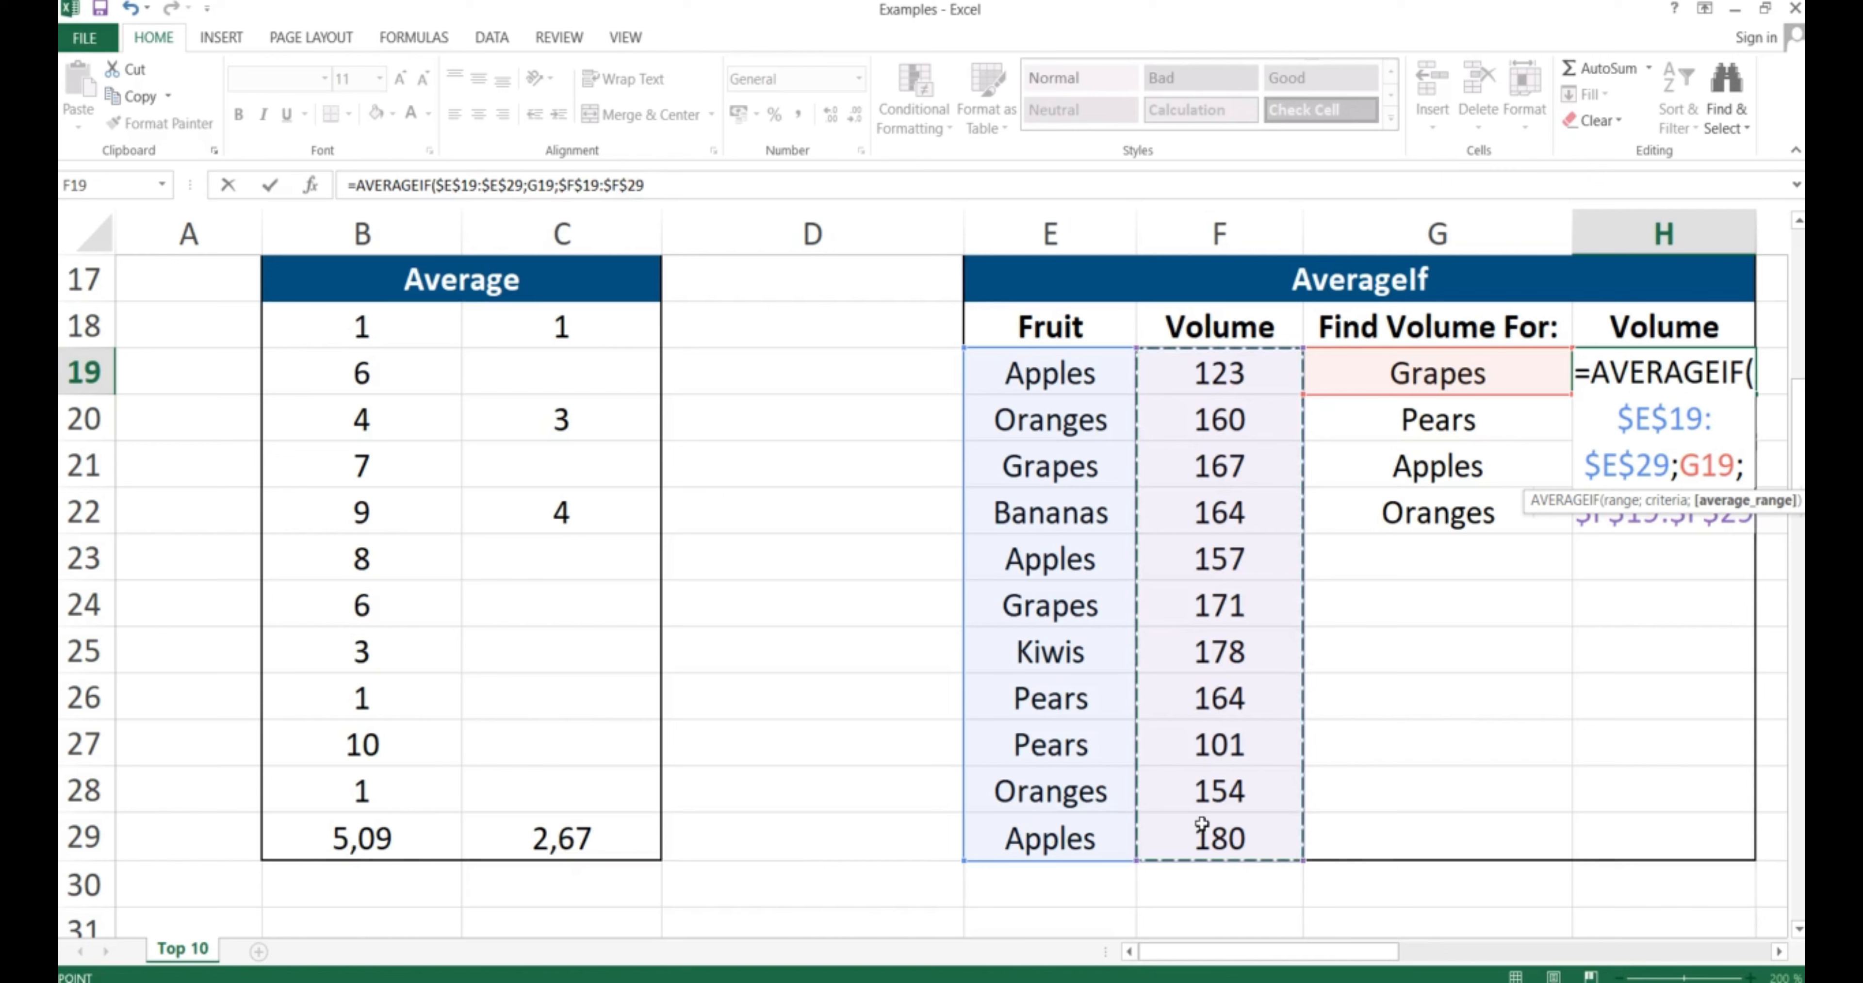
{"action": "type", "text": ")"}
{"action": "key", "text": "Return"}
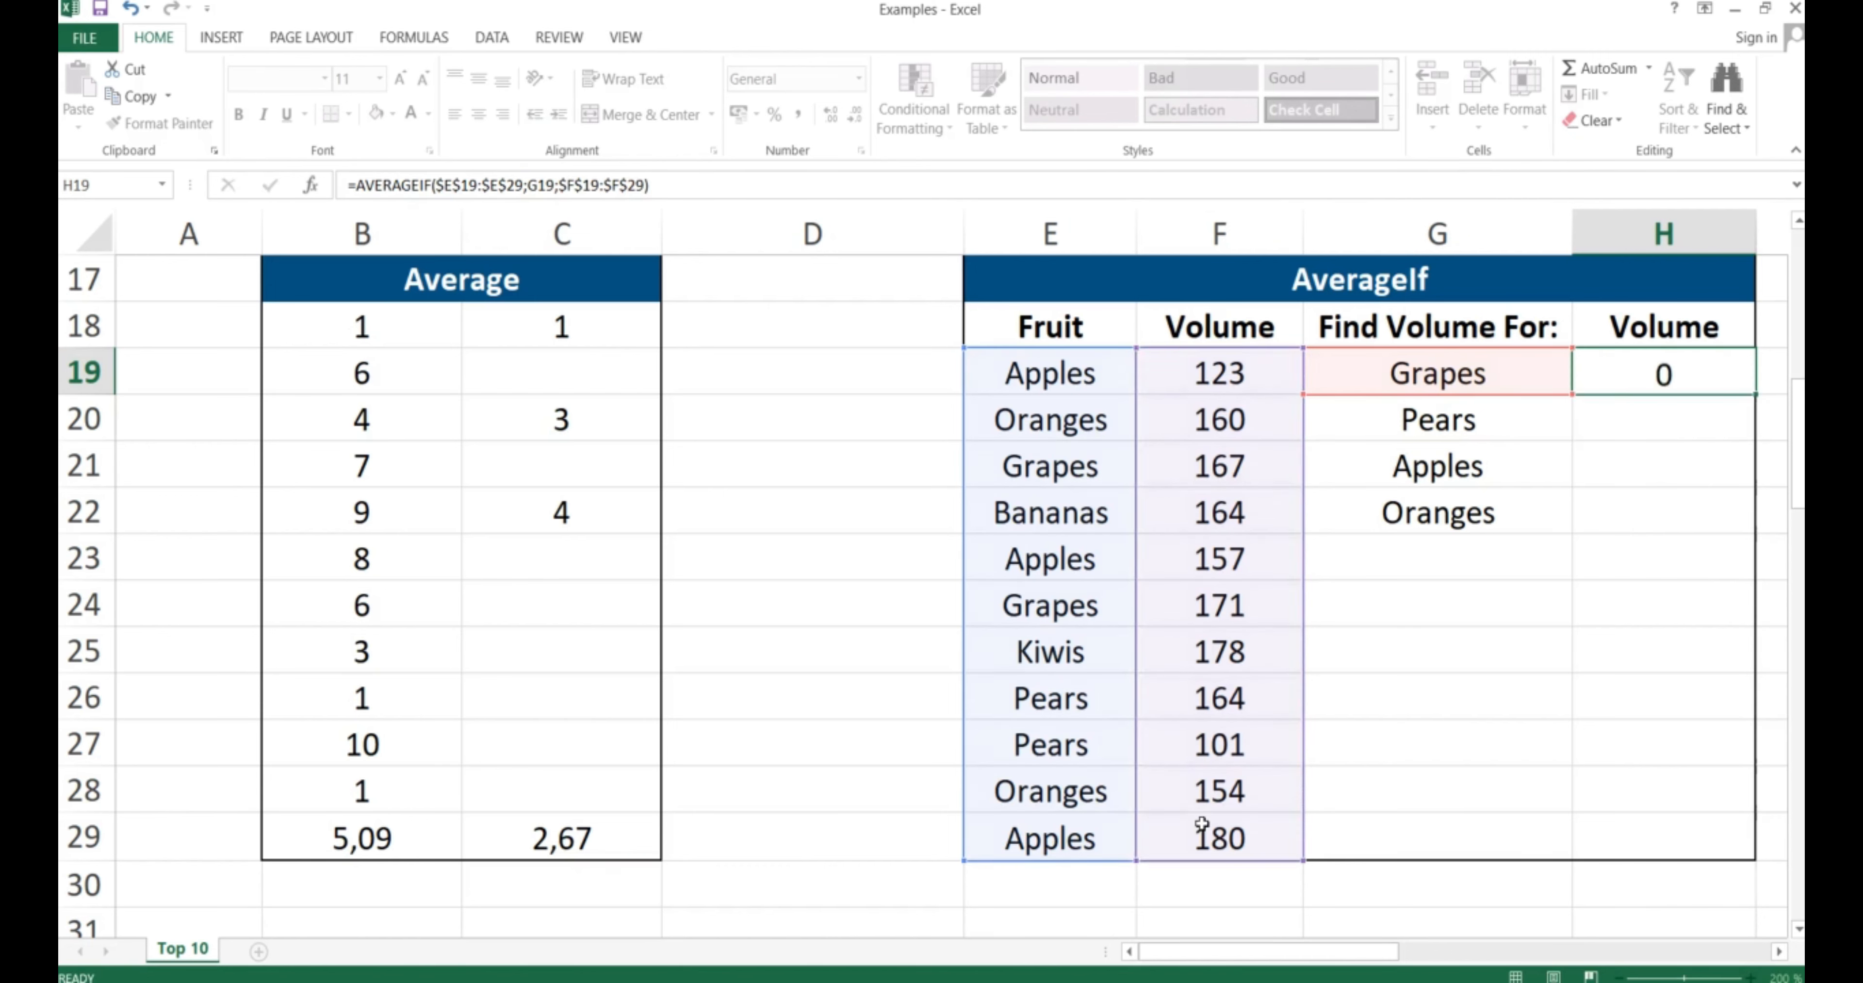
Copy the H19 formula and select H19:H22 as the paste destination
{"action": "key", "text": "Up"}
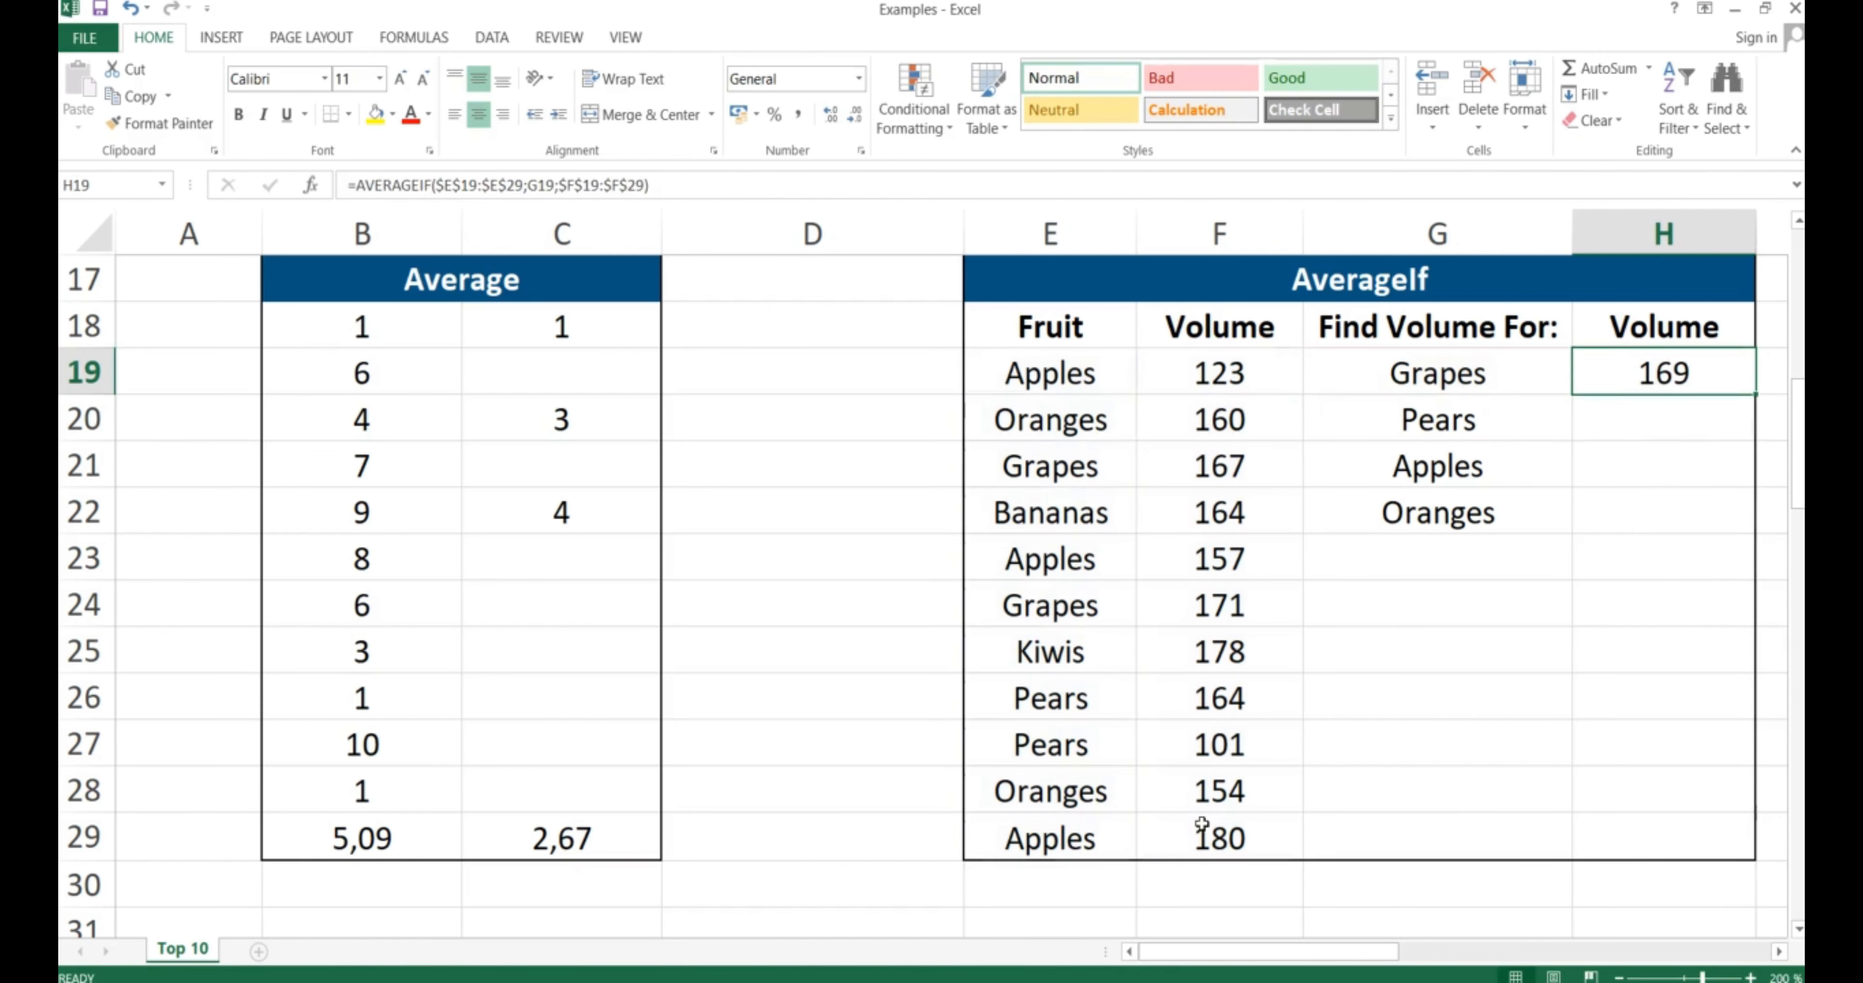
{"action": "key", "text": "ctrl+c"}
{"action": "key", "text": "shift+Down"}
{"action": "key", "text": "shift+Down"}
{"action": "key", "text": "shift+Down"}
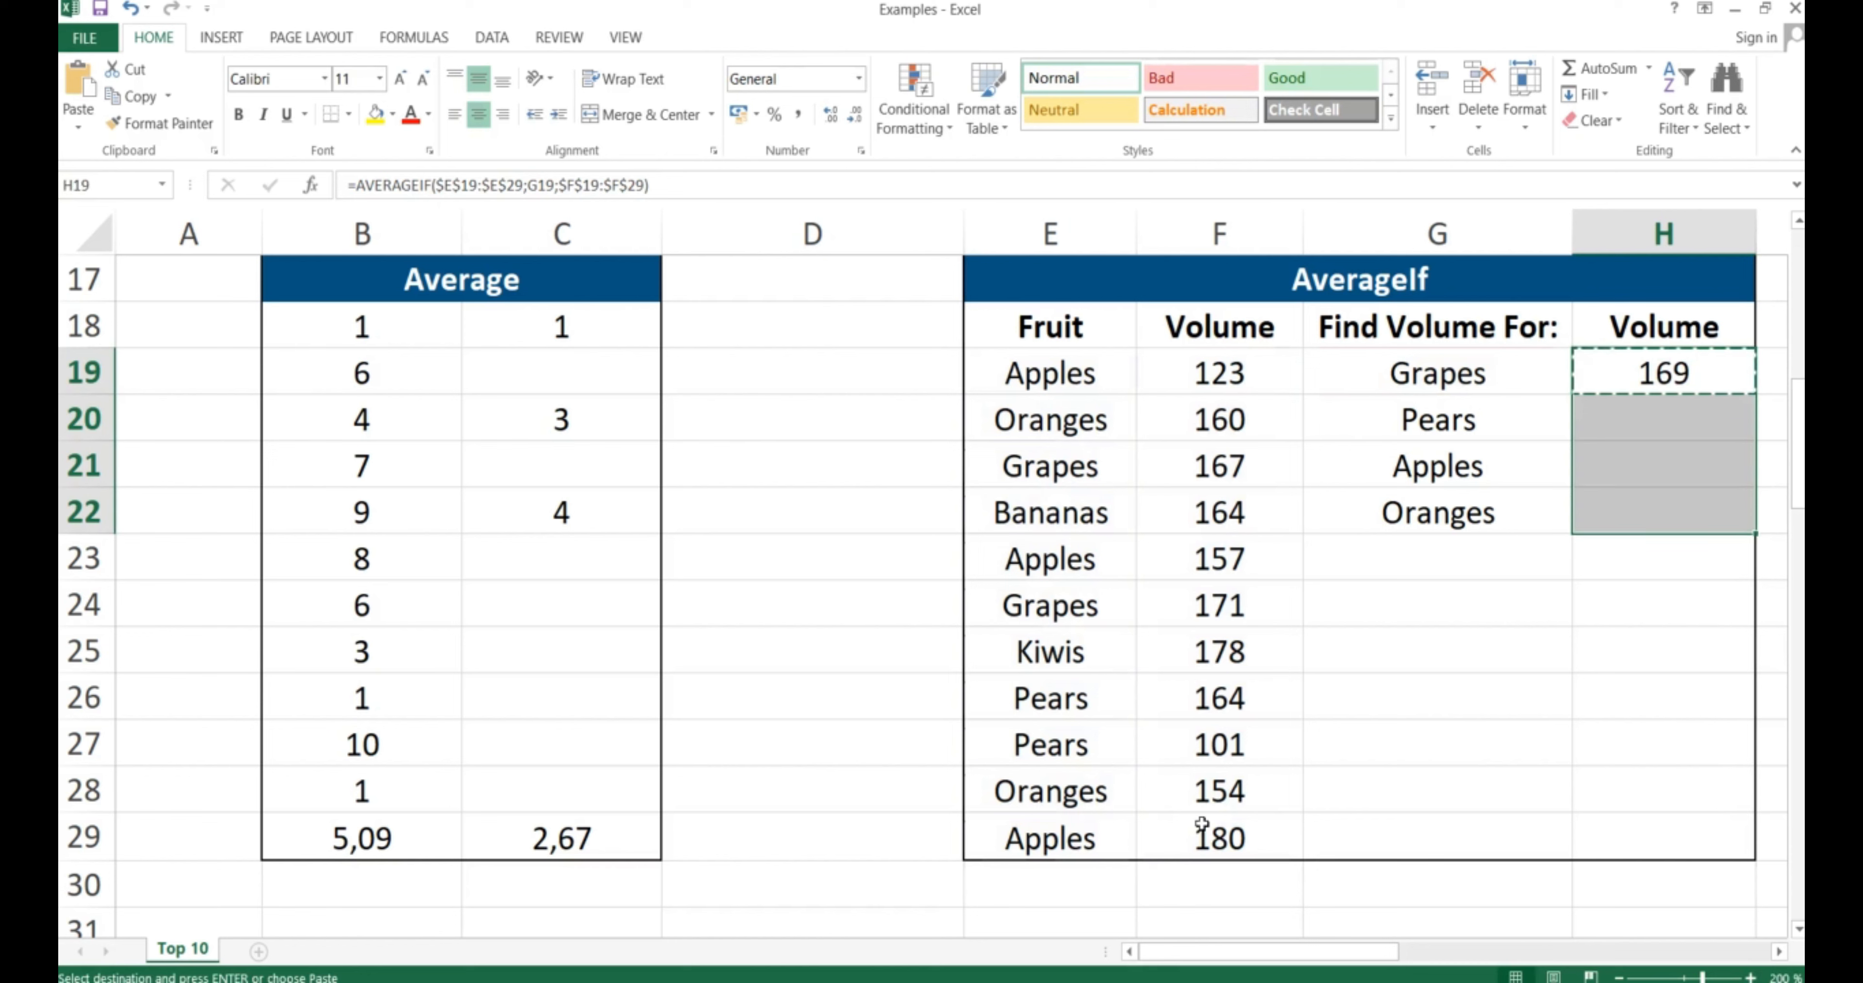
Paste the AVERAGEIF into H20:H22 and round to whole numbers: Pears 133, Apples 153, Oranges 157
{"action": "key", "text": "ctrl+v"}
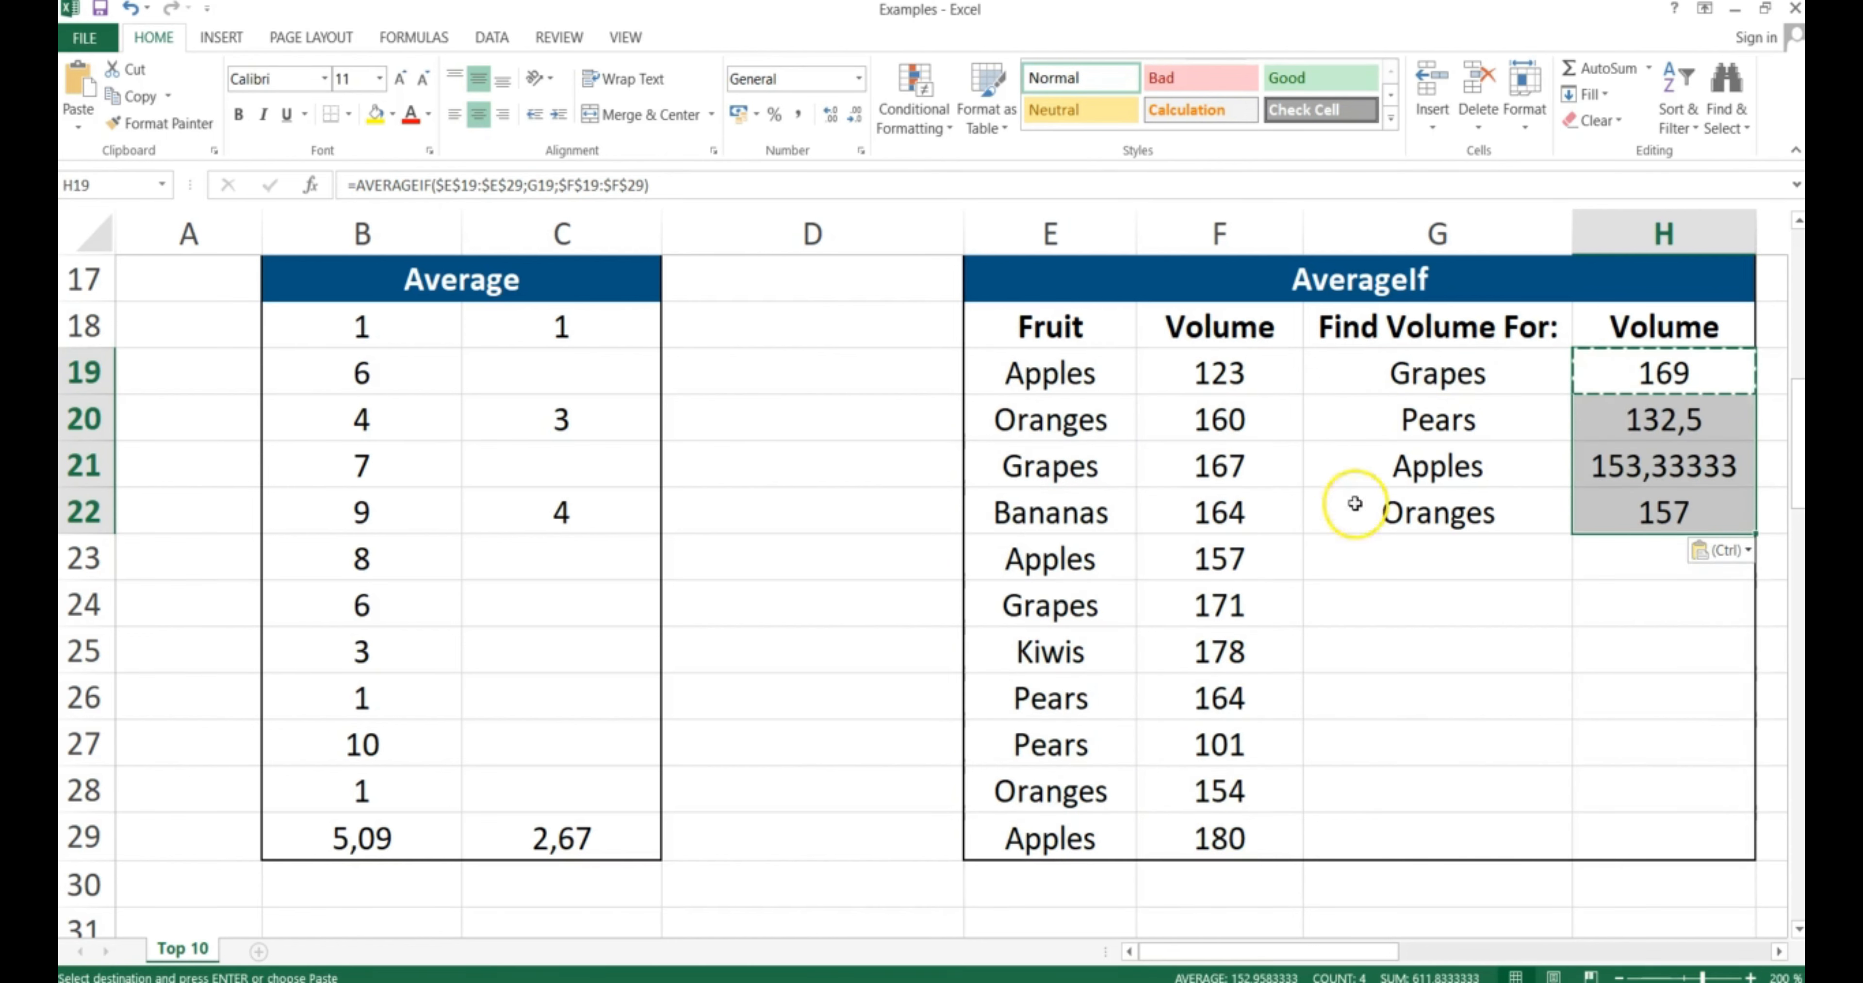
{"action": "left_click", "coordinate": [857, 116]}
{"action": "left_click", "coordinate": [859, 116]}
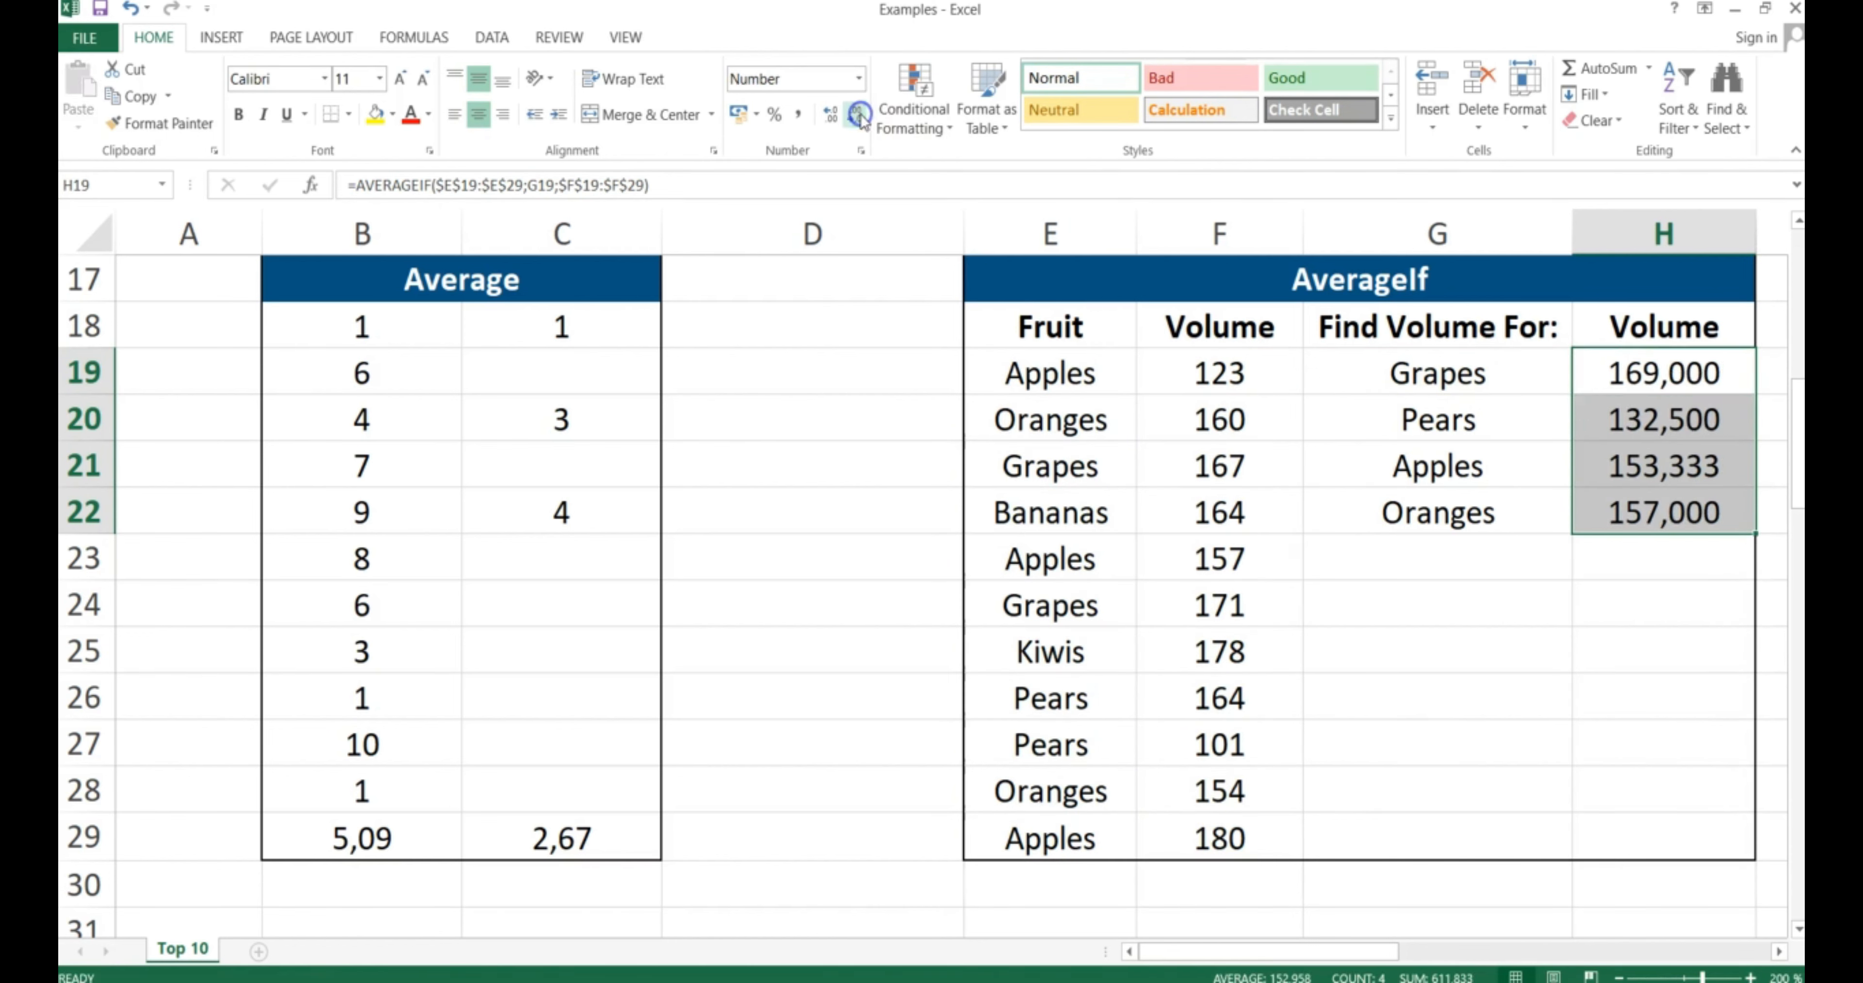
{"action": "left_click", "coordinate": [859, 116]}
{"action": "left_click", "coordinate": [859, 116]}
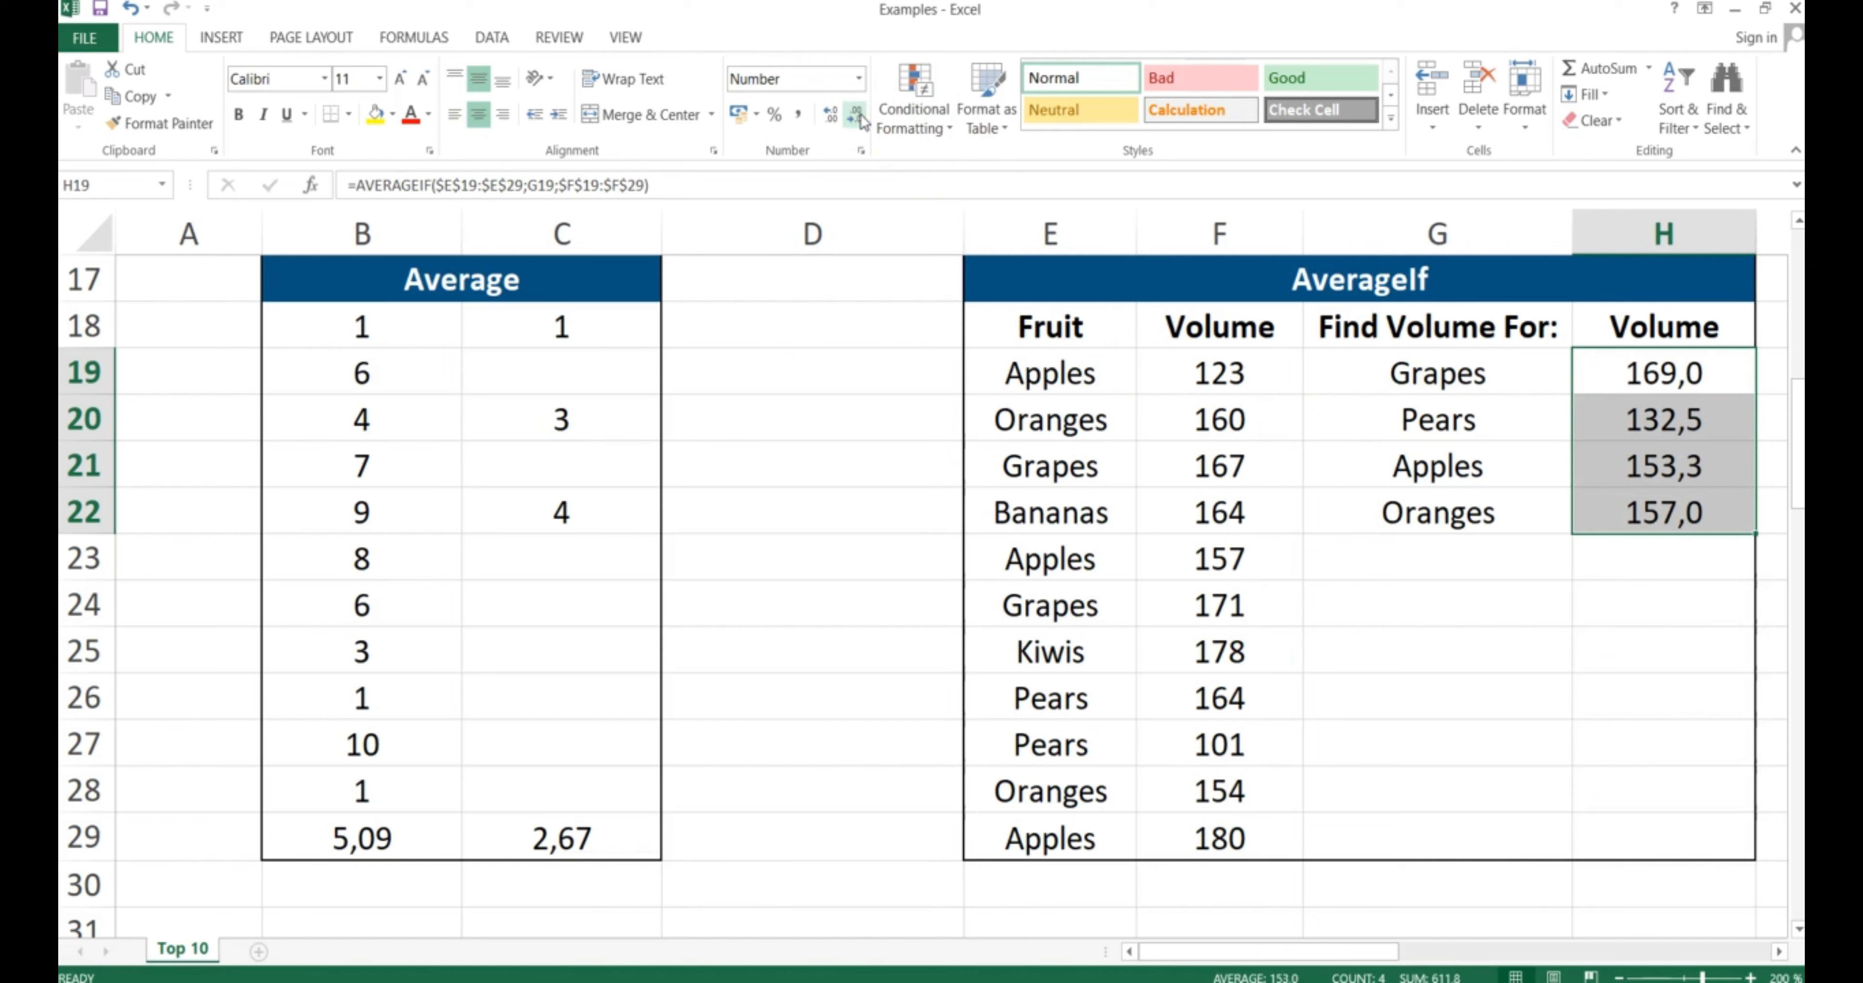
{"action": "left_click", "coordinate": [859, 116]}
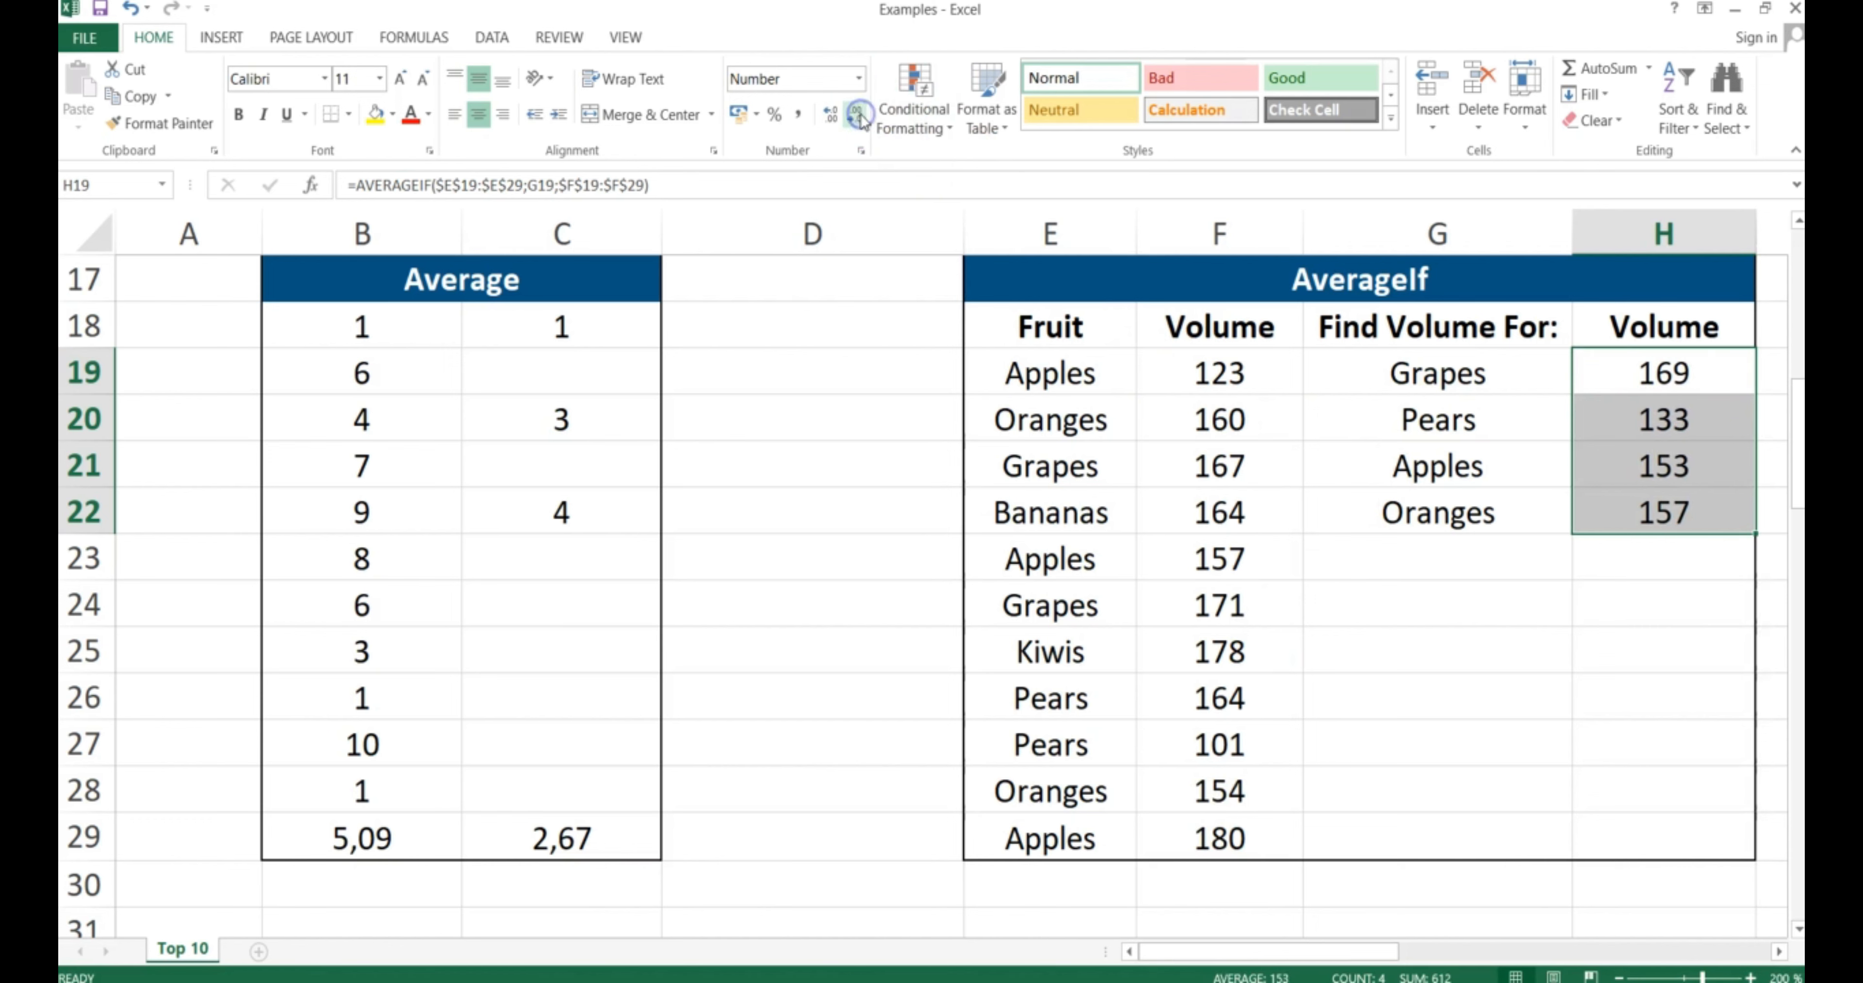
{"action": "left_click", "coordinate": [1648, 551]}
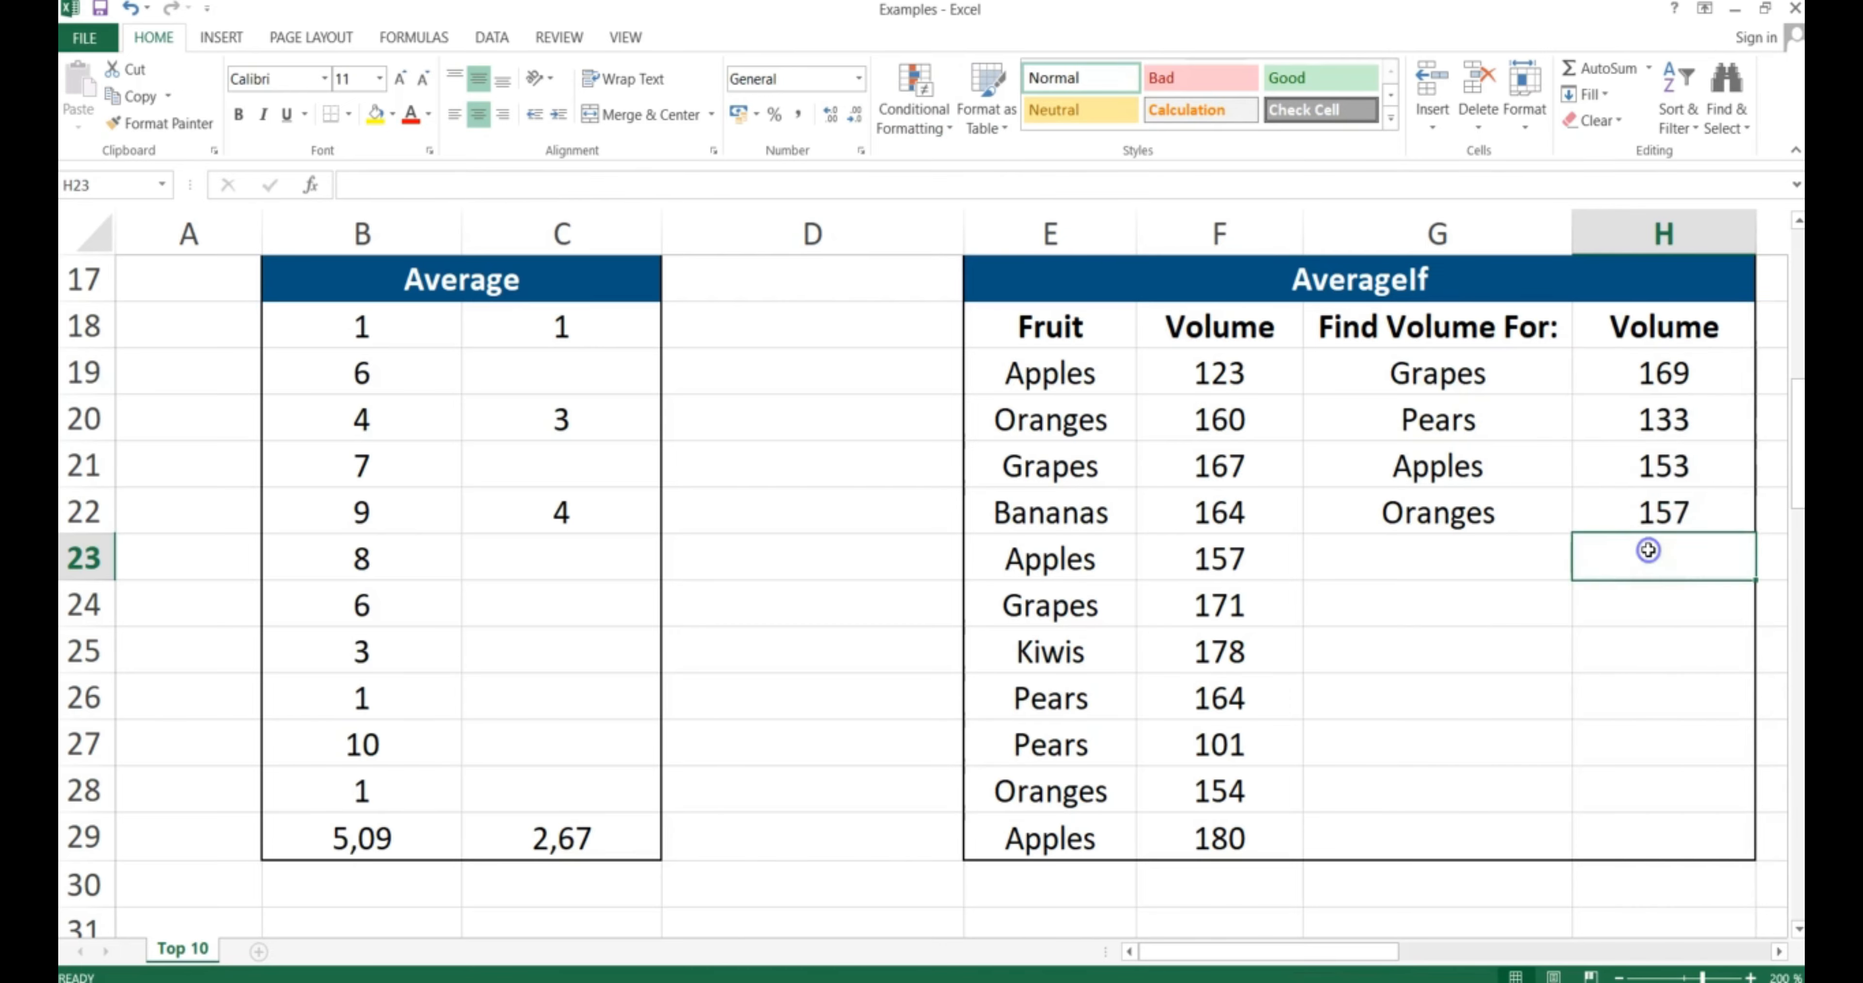
{"action": "key", "text": "Right"}
{"action": "key", "text": "Right"}
{"action": "key", "text": "Right"}
{"action": "key", "text": "Right"}
{"action": "key", "text": "Right"}
{"action": "key", "text": "Right"}
{"action": "key", "text": "Right"}
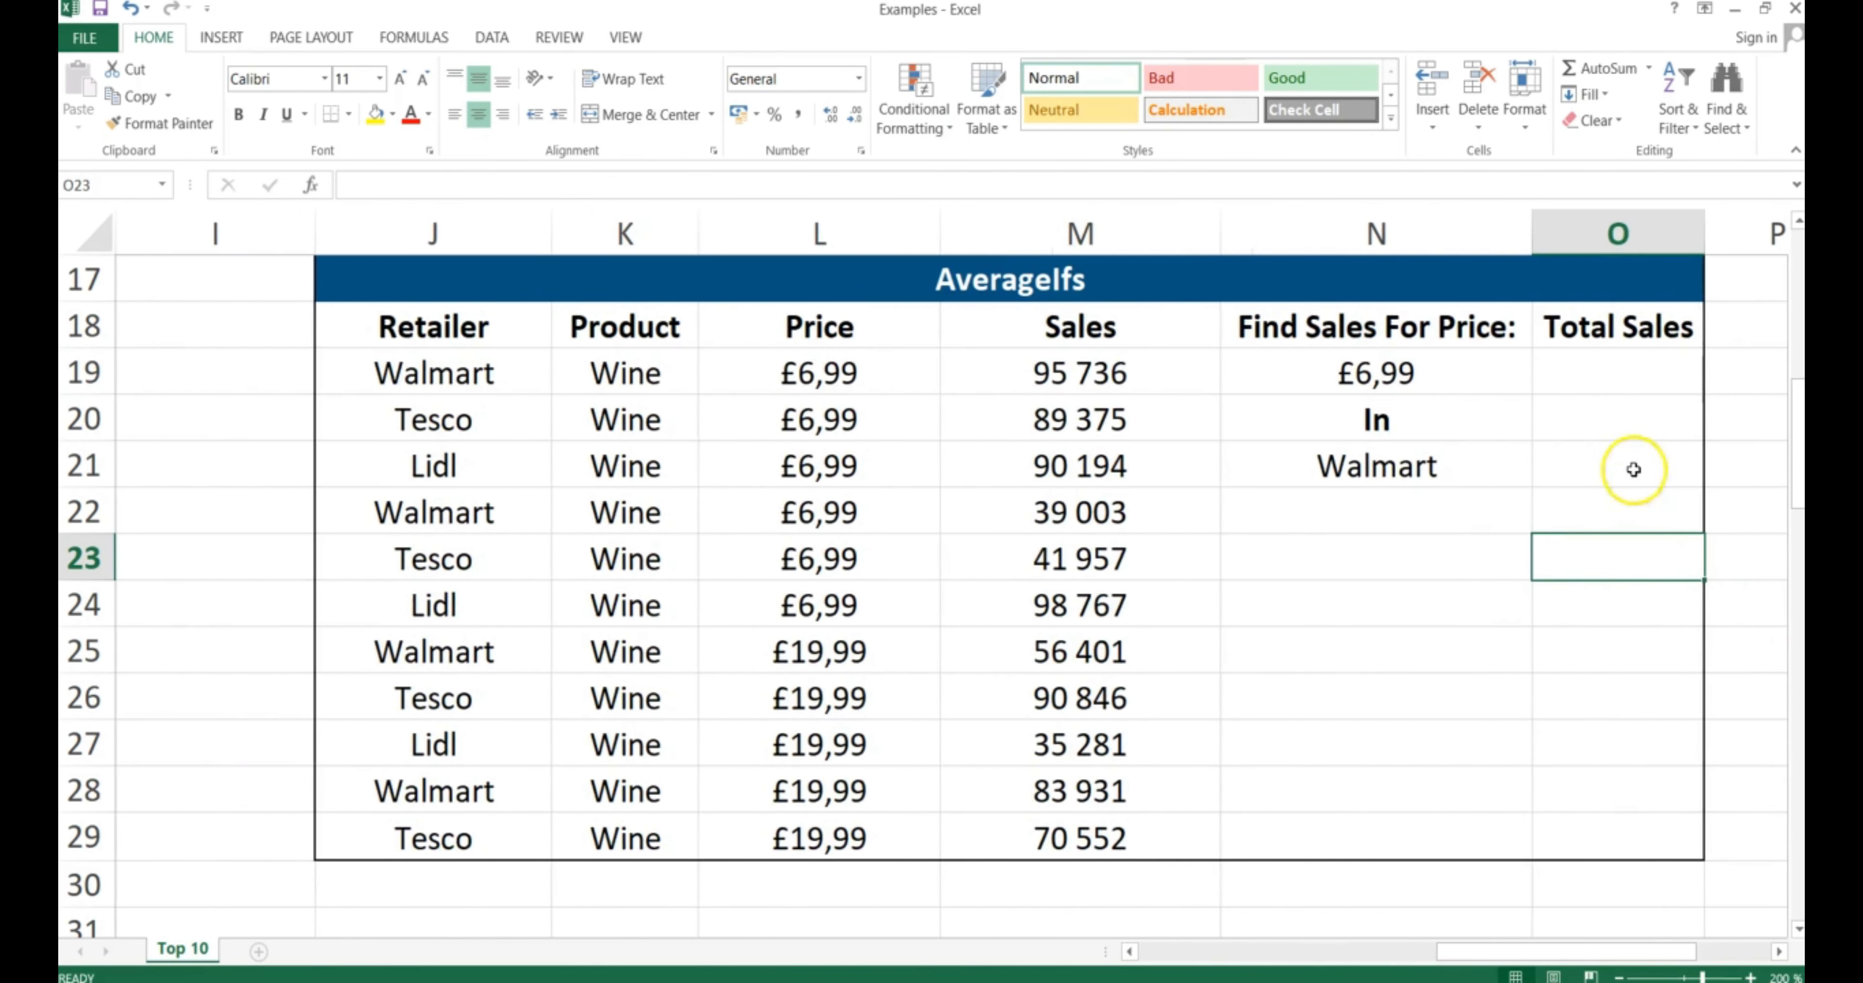
Start an AVERAGEIFS in O19 averaging the absolute Sales range $M$19:$M$29
{"action": "left_click", "coordinate": [1617, 371]}
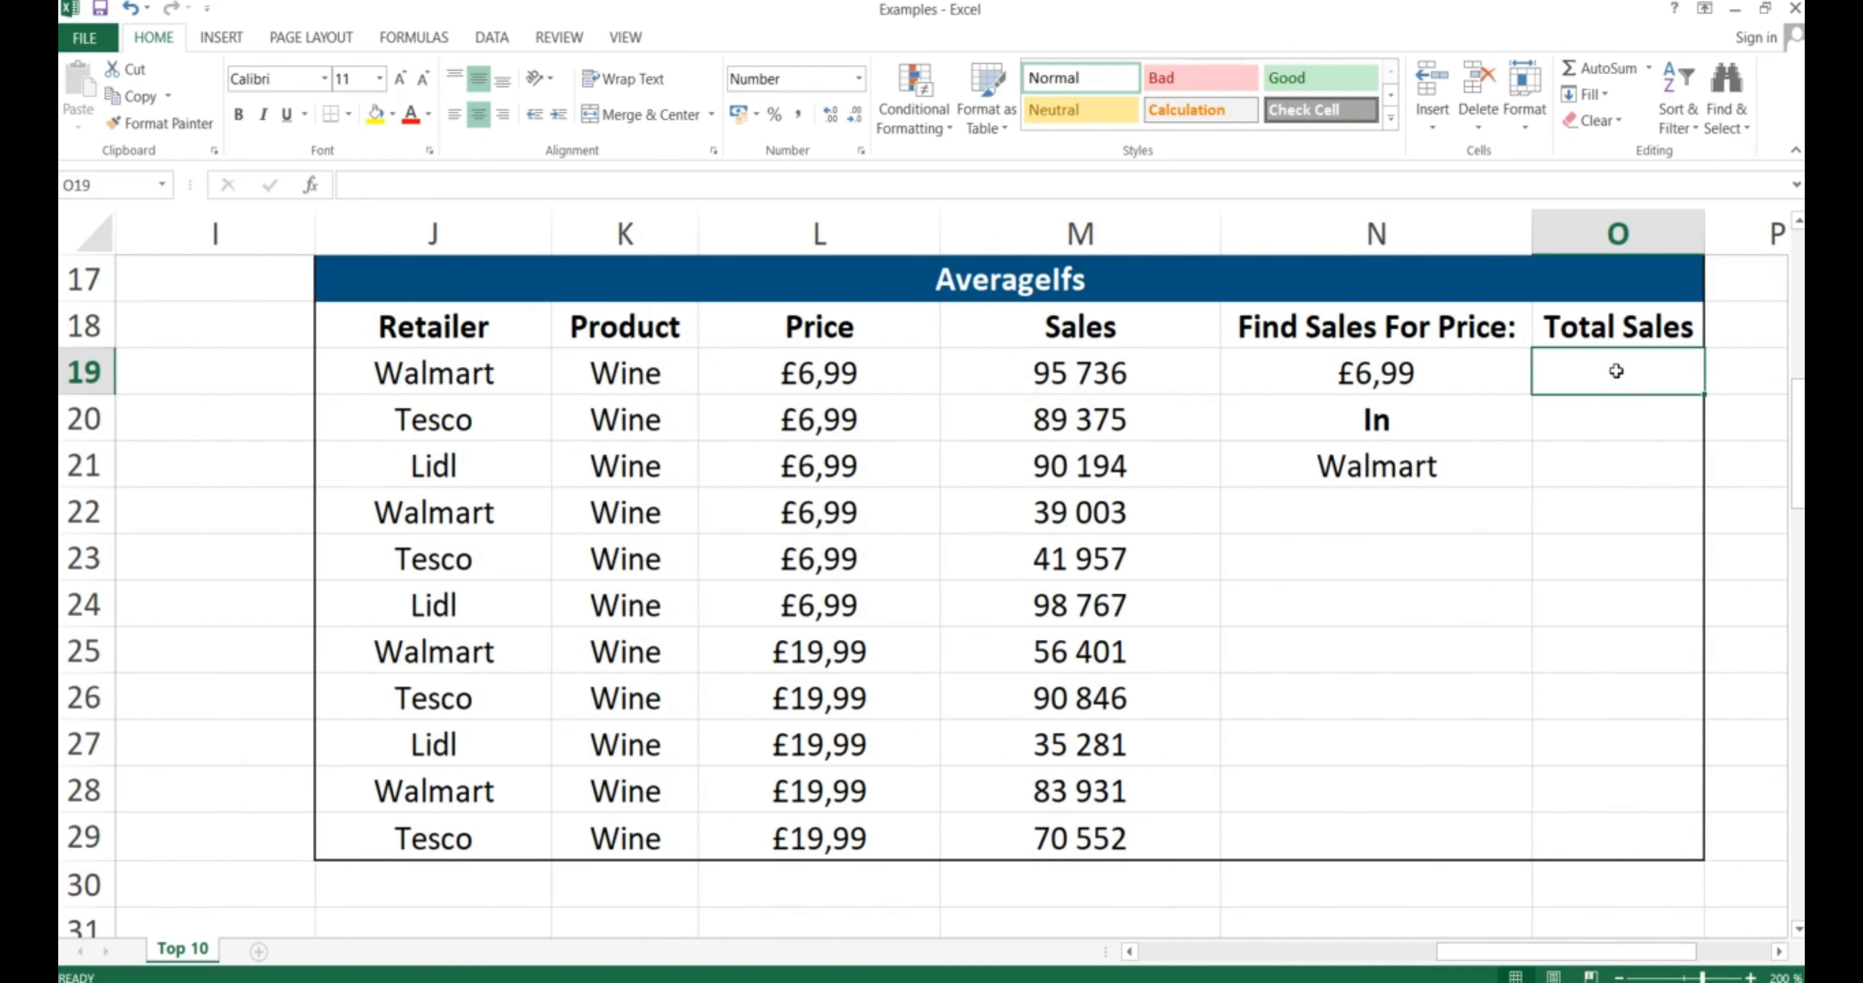
{"action": "type", "text": "=AV"}
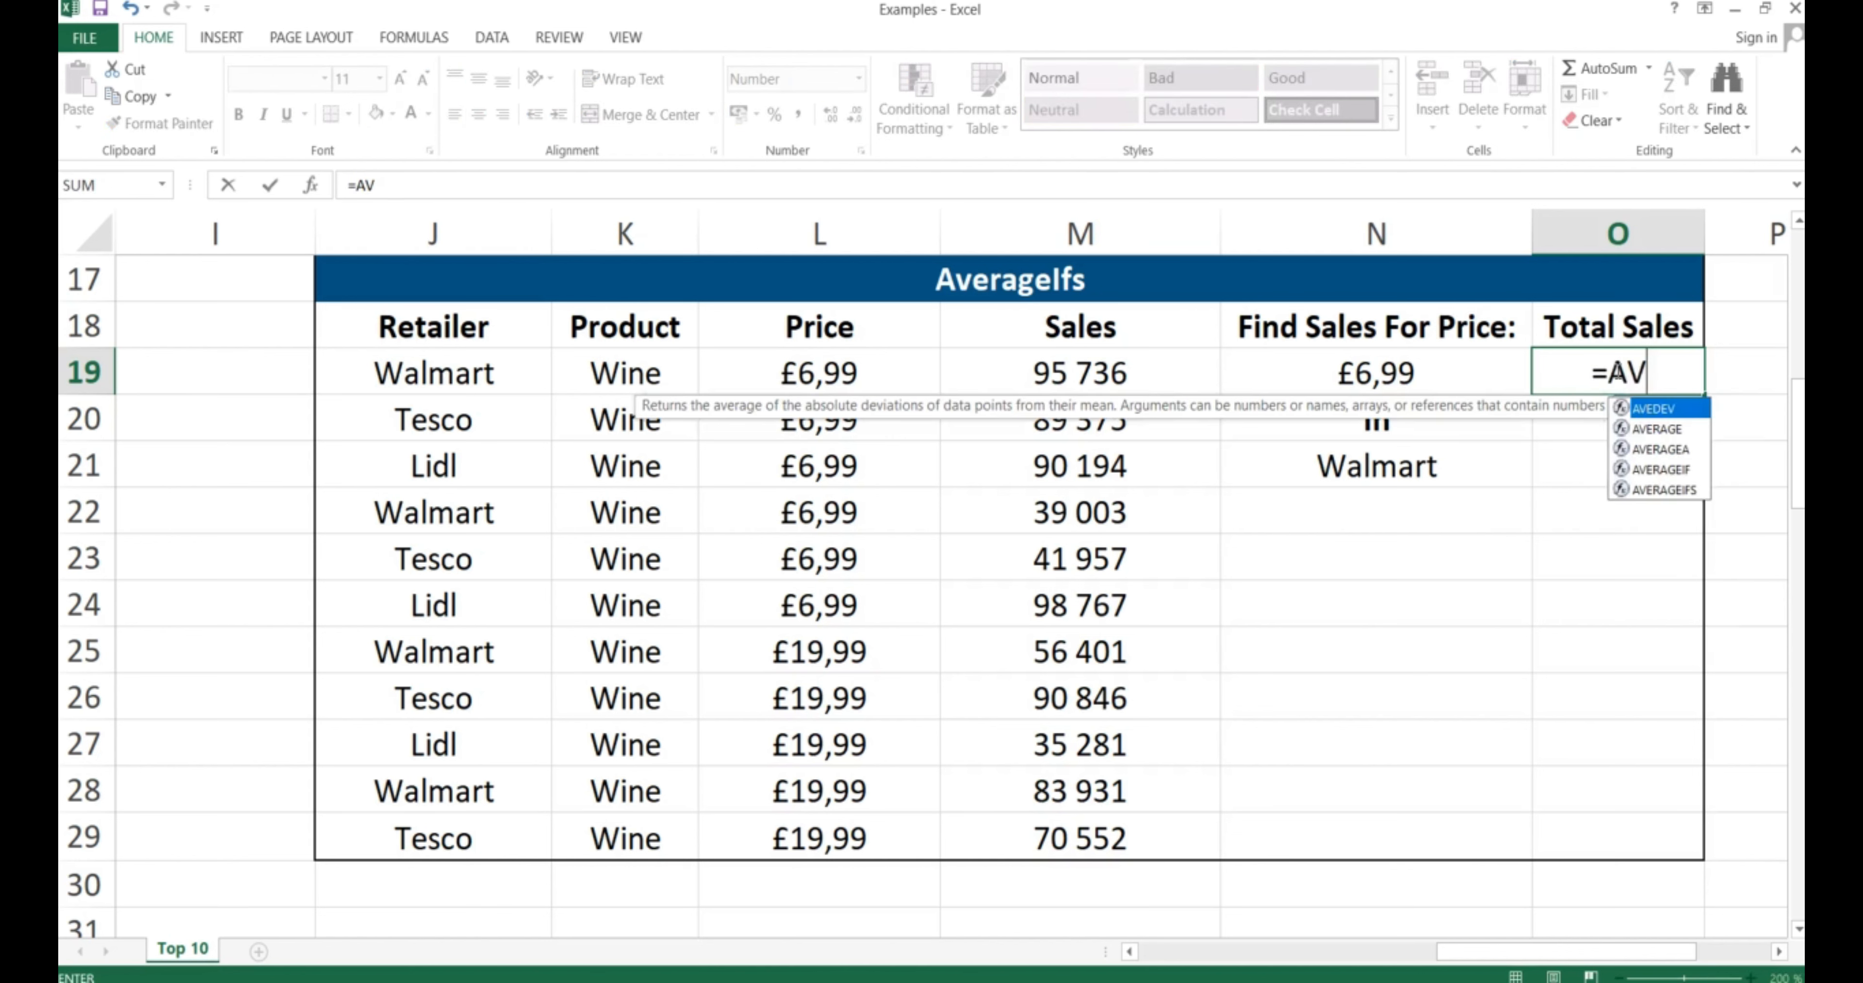
{"action": "type", "text": "ERAGEIFS"}
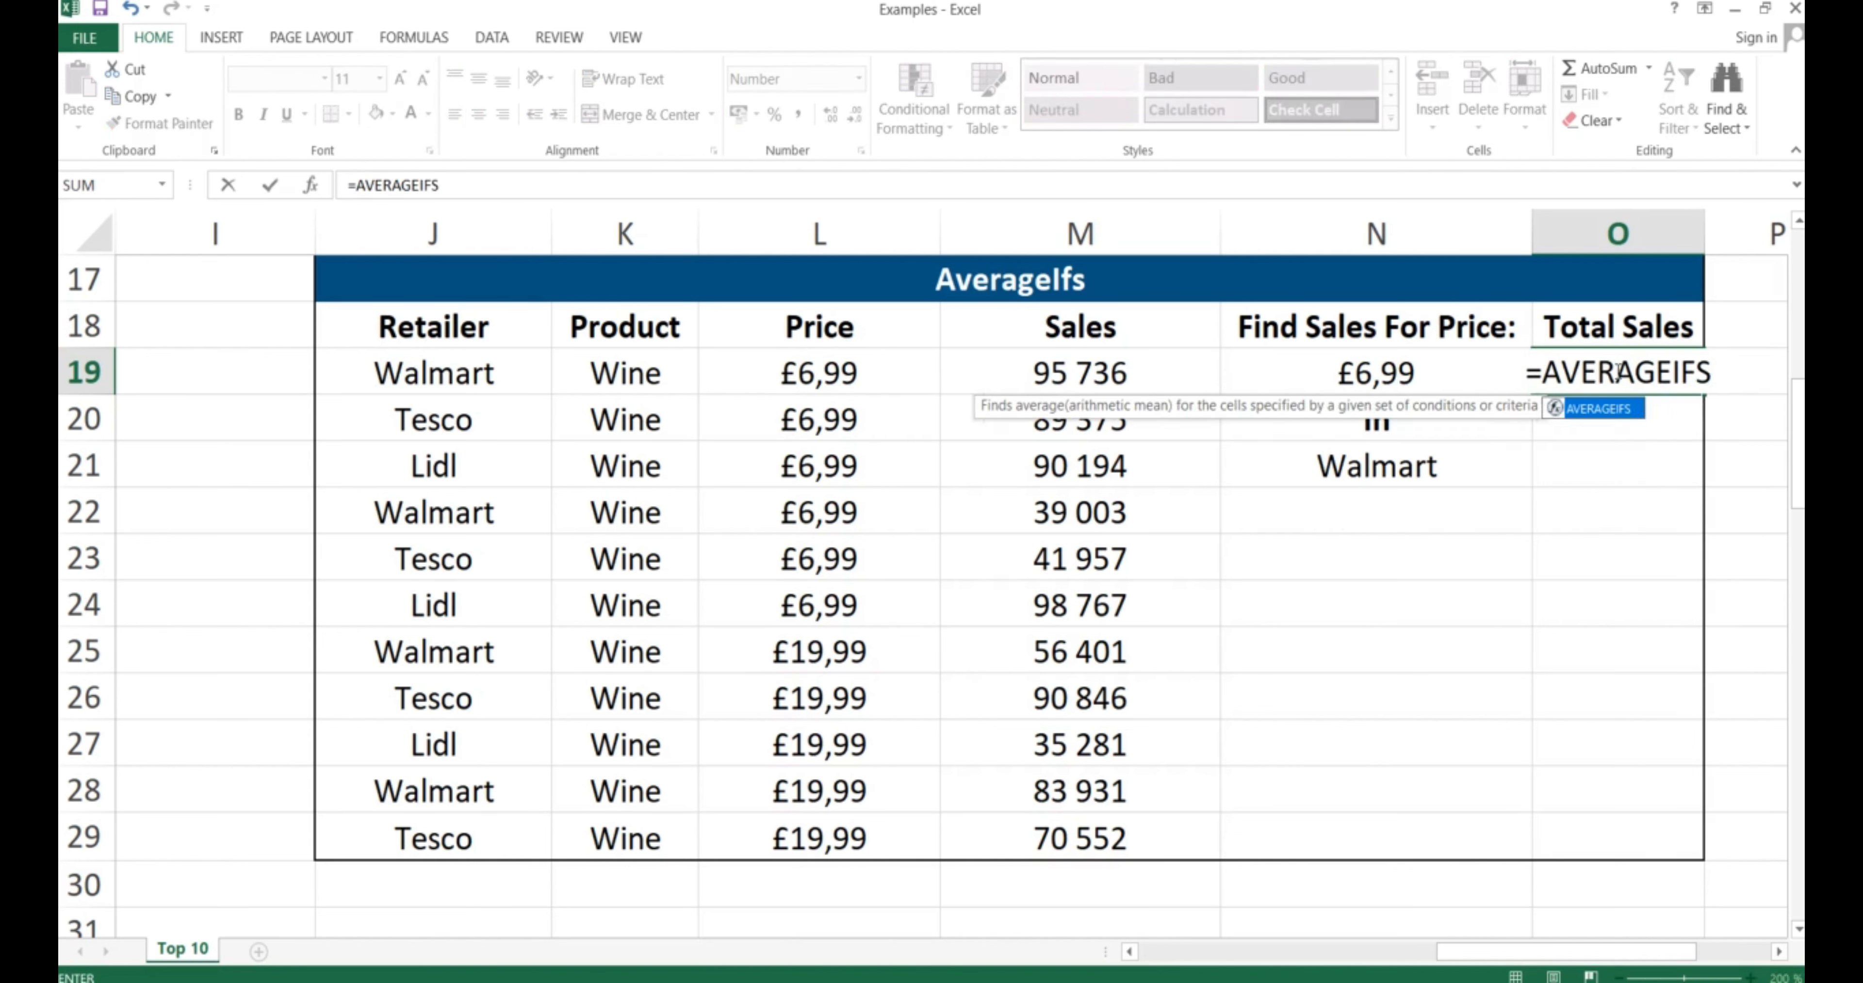
{"action": "type", "text": "("}
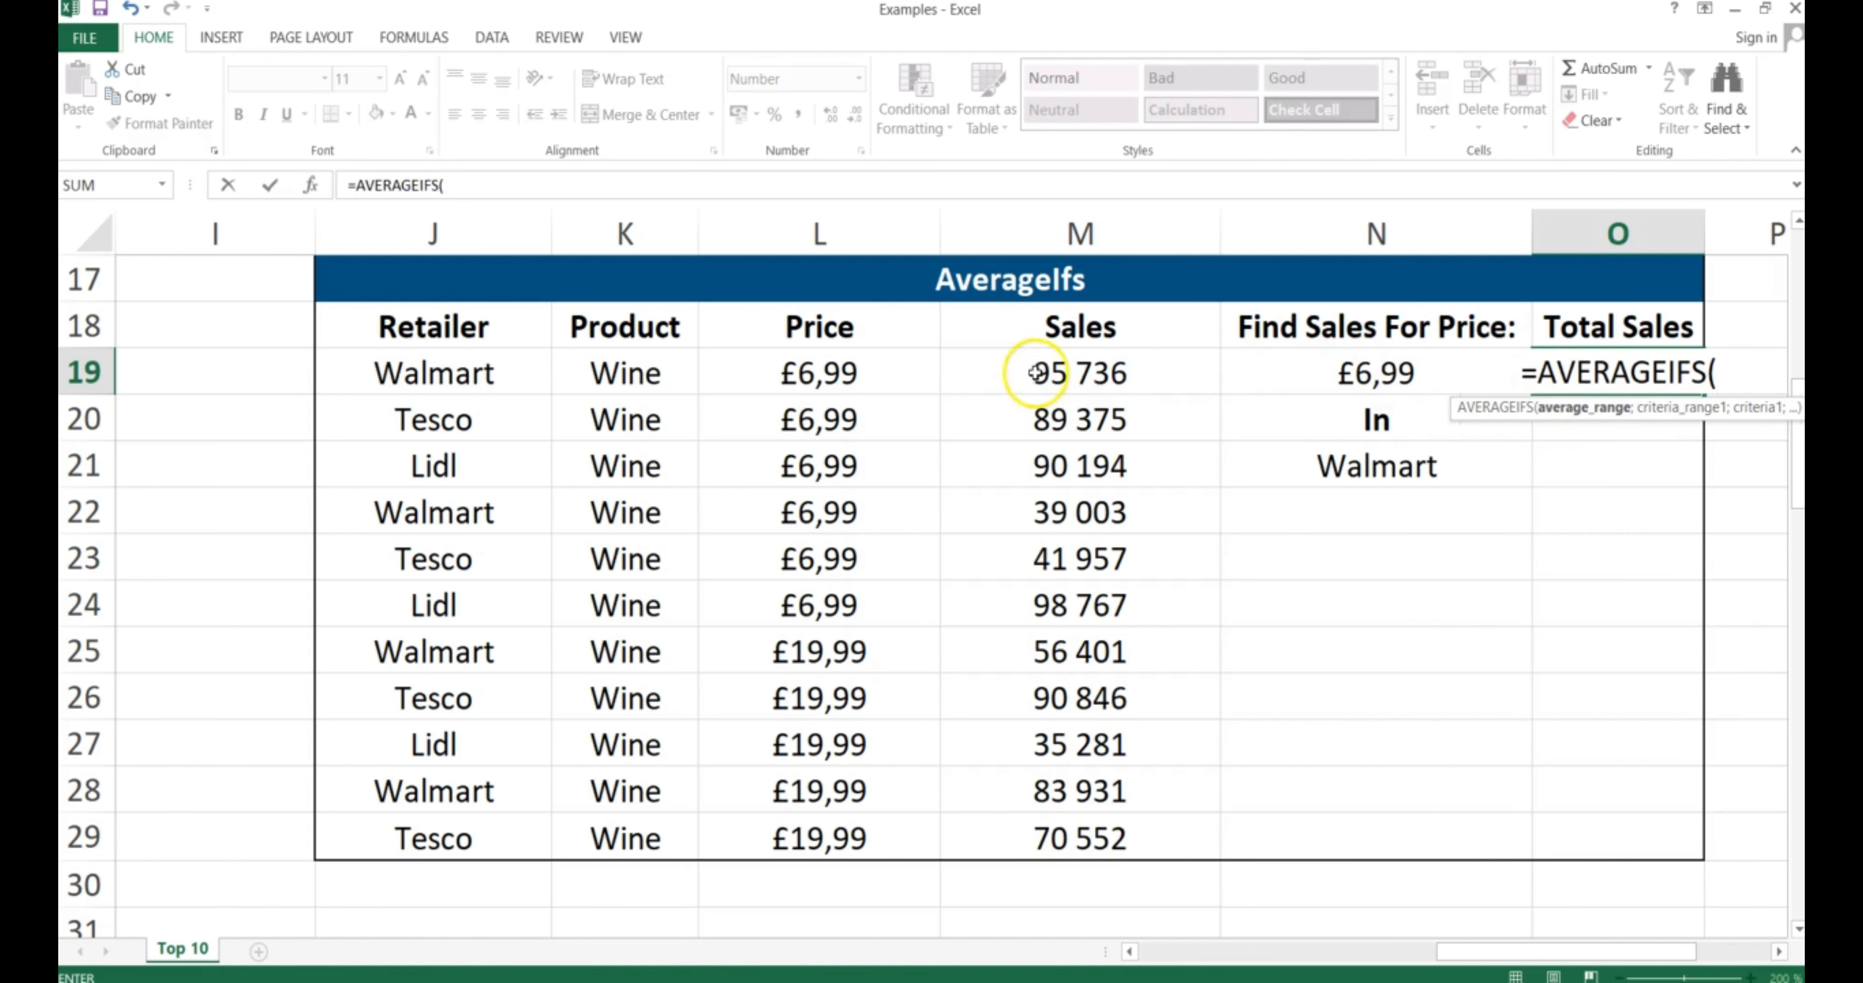
{"action": "left_click_drag", "start_coordinate": [1053, 365], "coordinate": [1026, 832]}
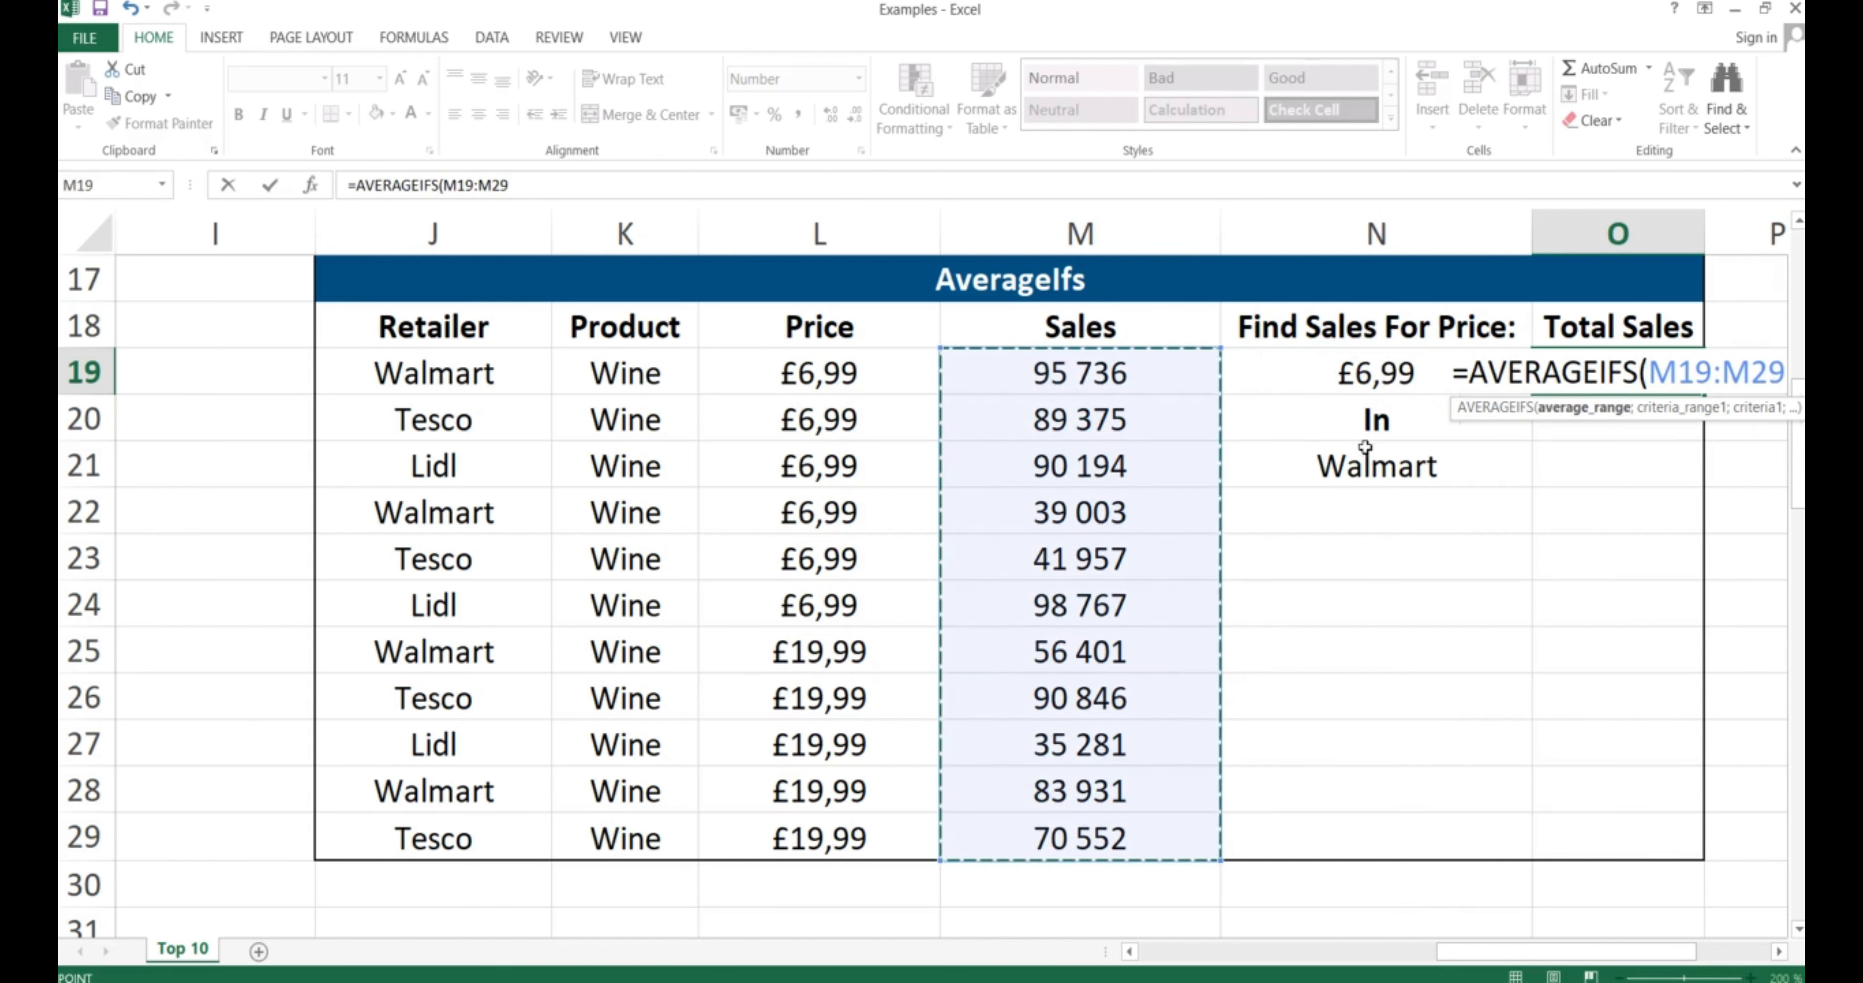
{"action": "key", "text": "F4"}
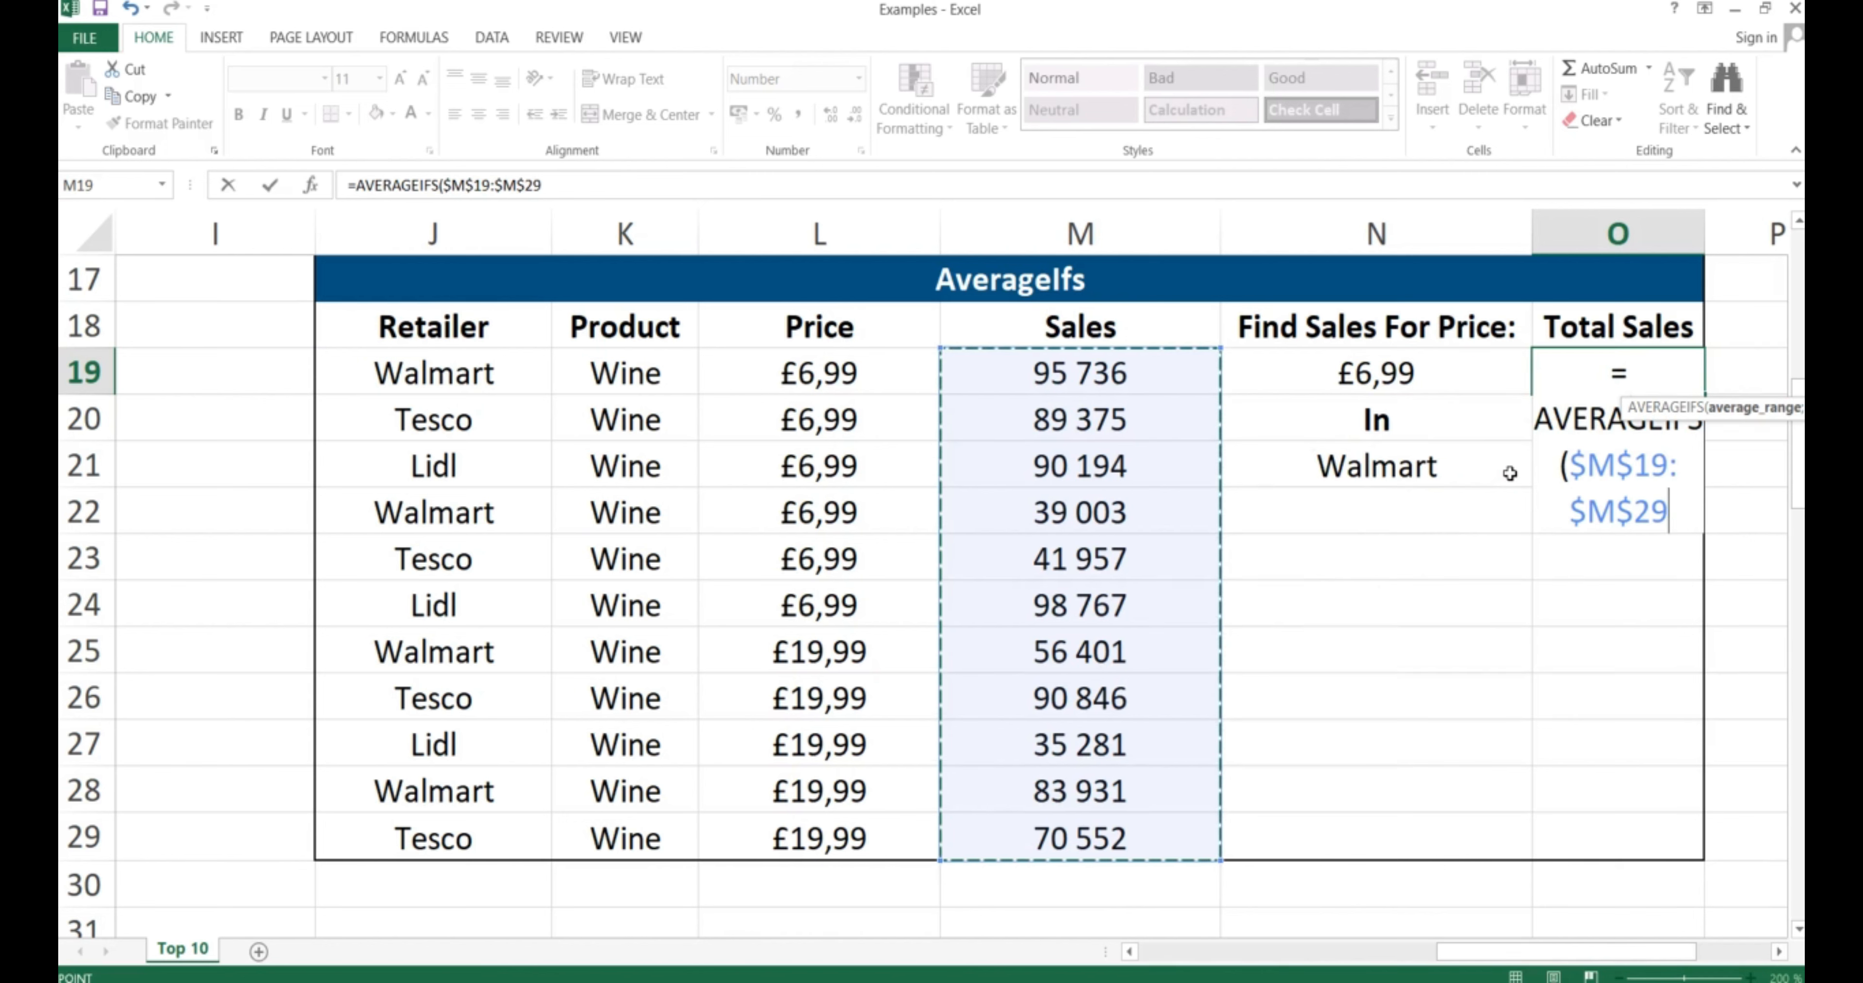
{"action": "type", "text": ";"}
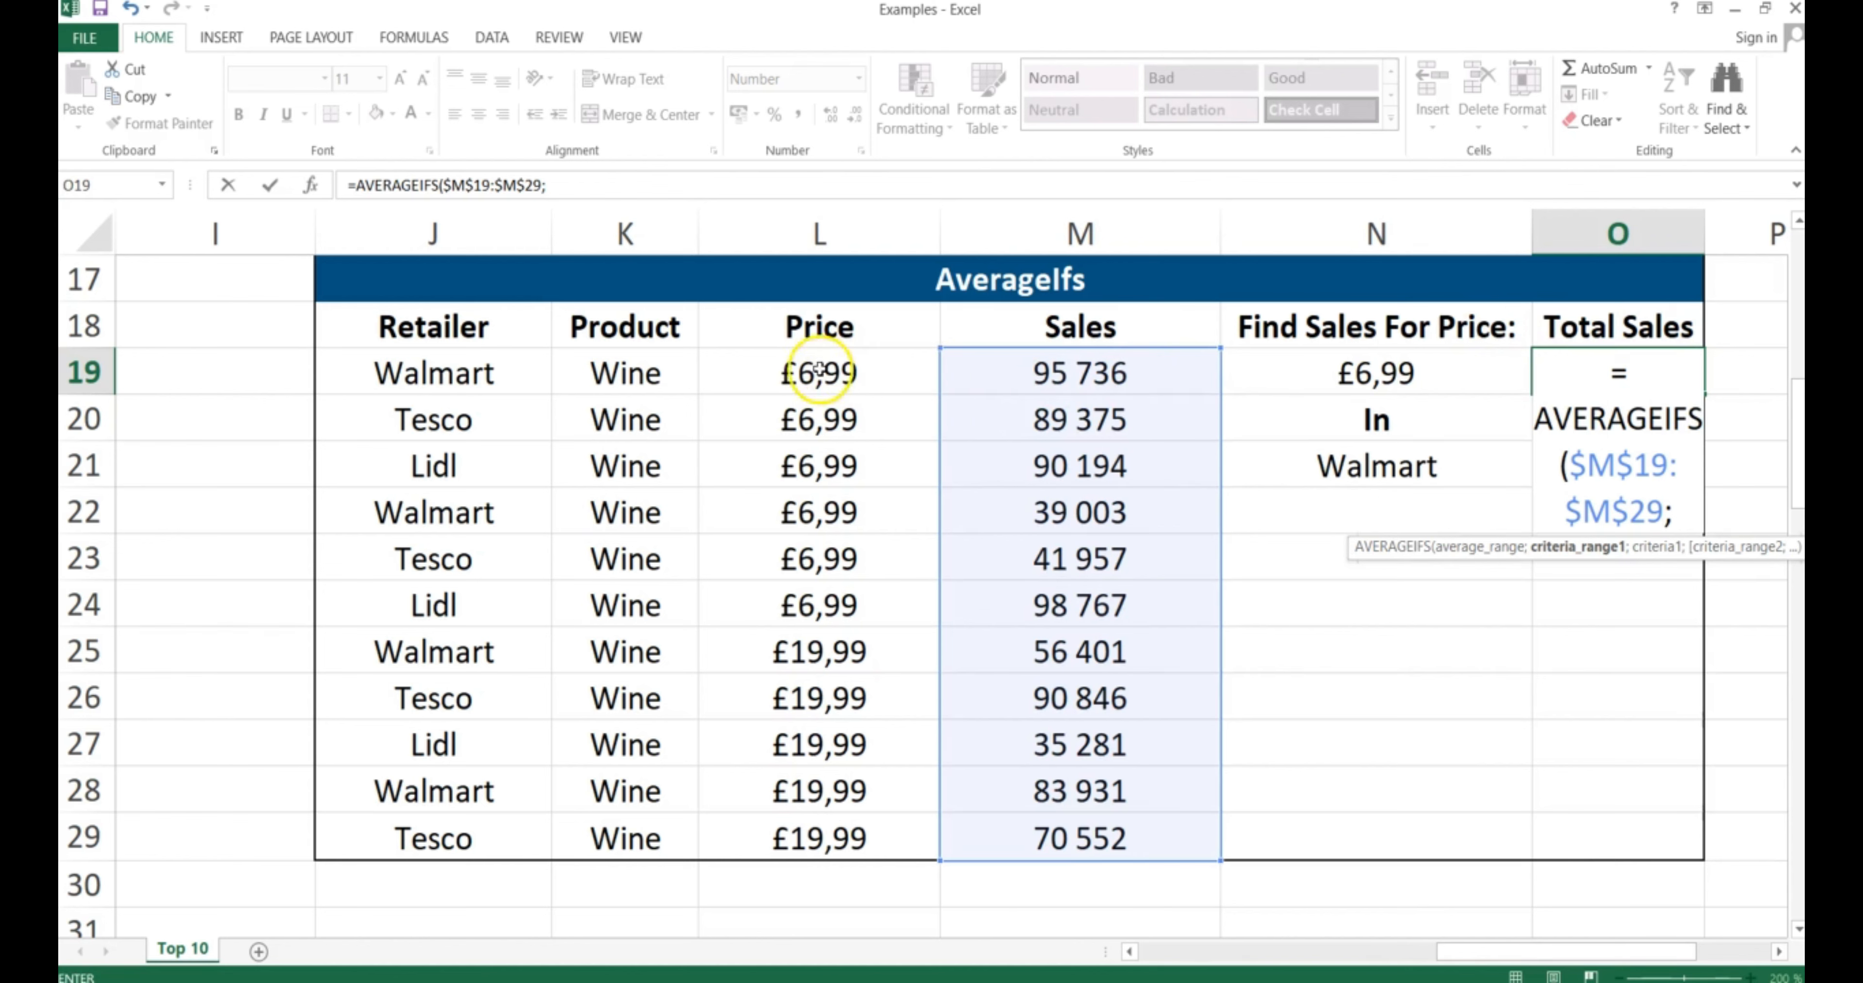
Add the Price range $L$19:$L$29 with the £6,99 criterion in N19
{"action": "left_click_drag", "start_coordinate": [818, 369], "coordinate": [807, 836]}
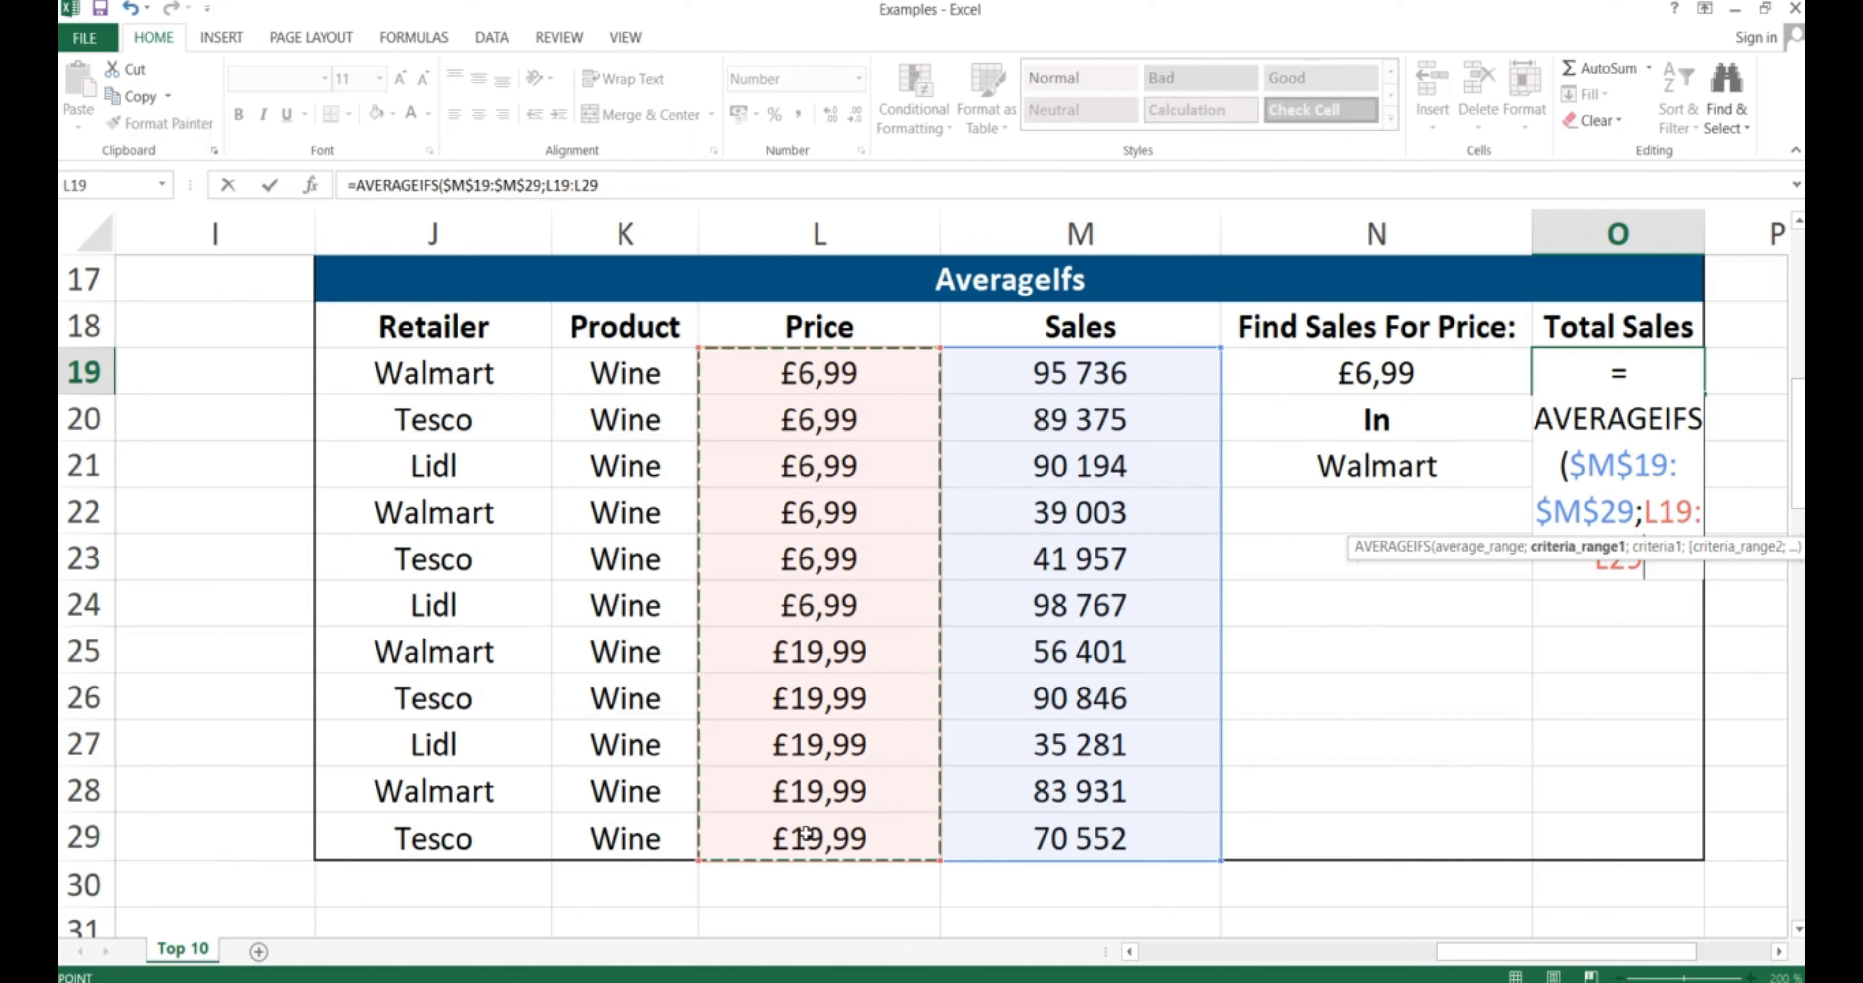
{"action": "key", "text": "F4"}
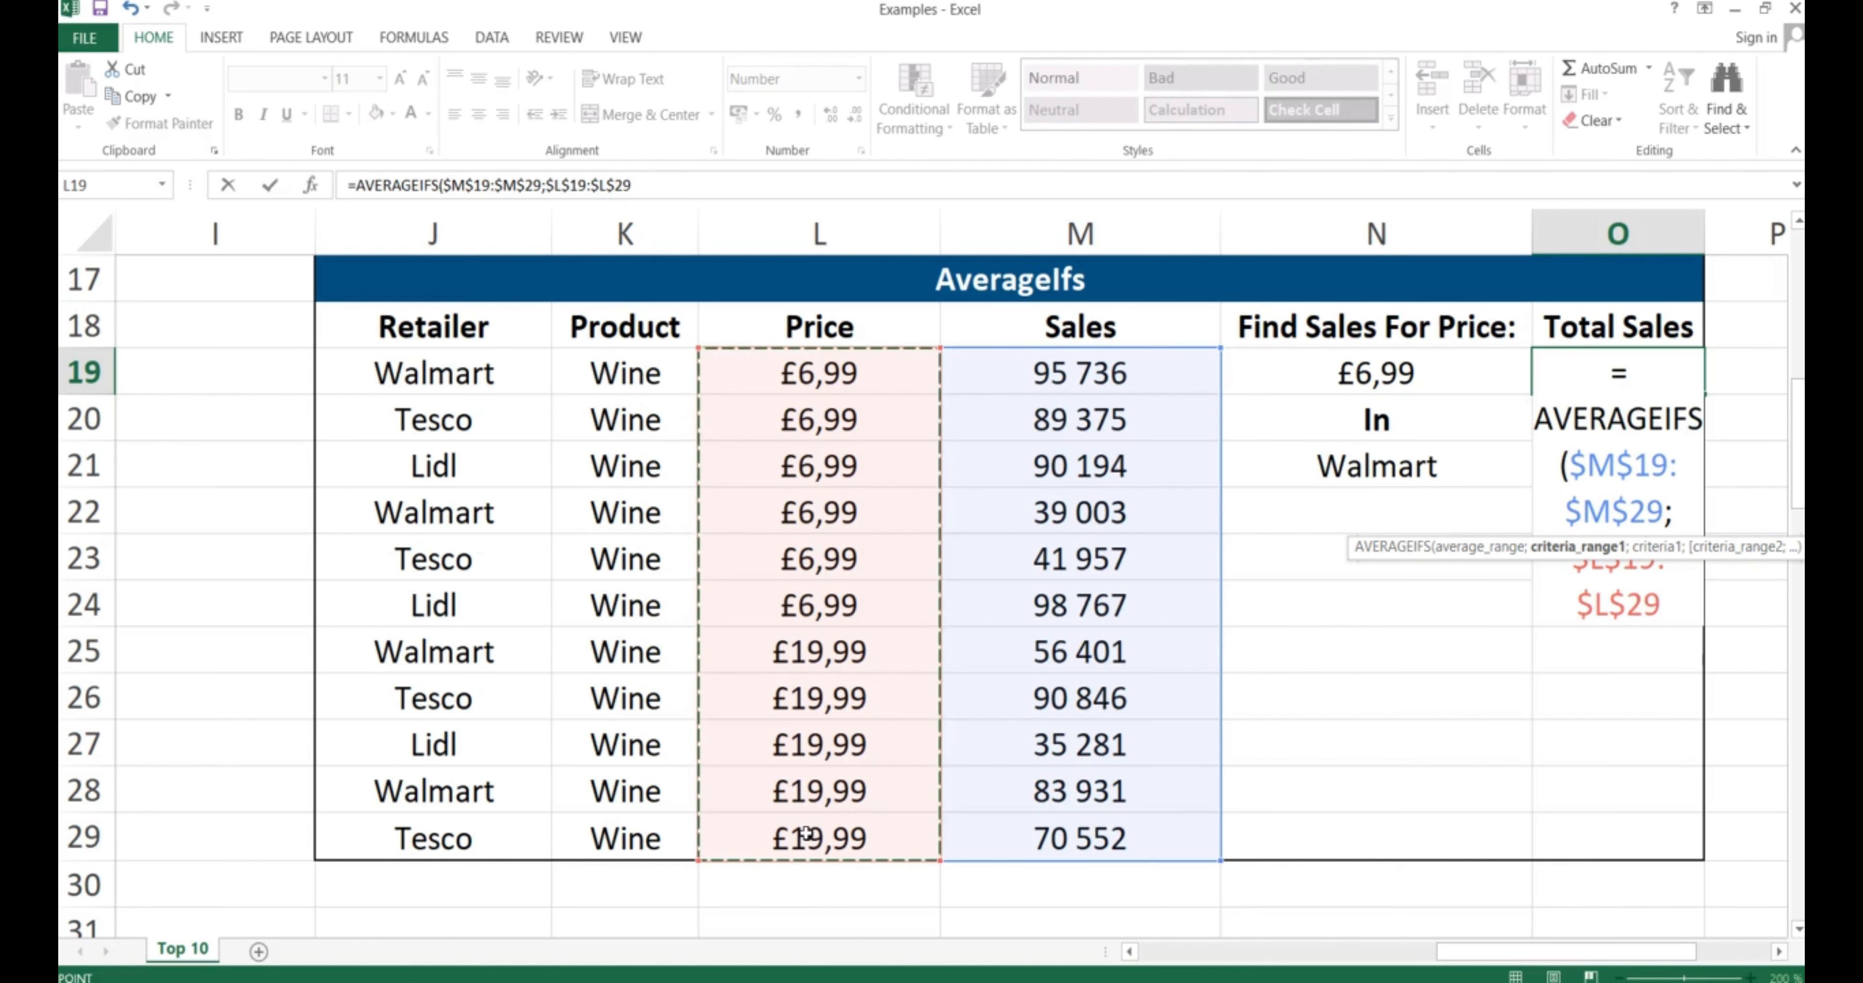
{"action": "type", "text": ";"}
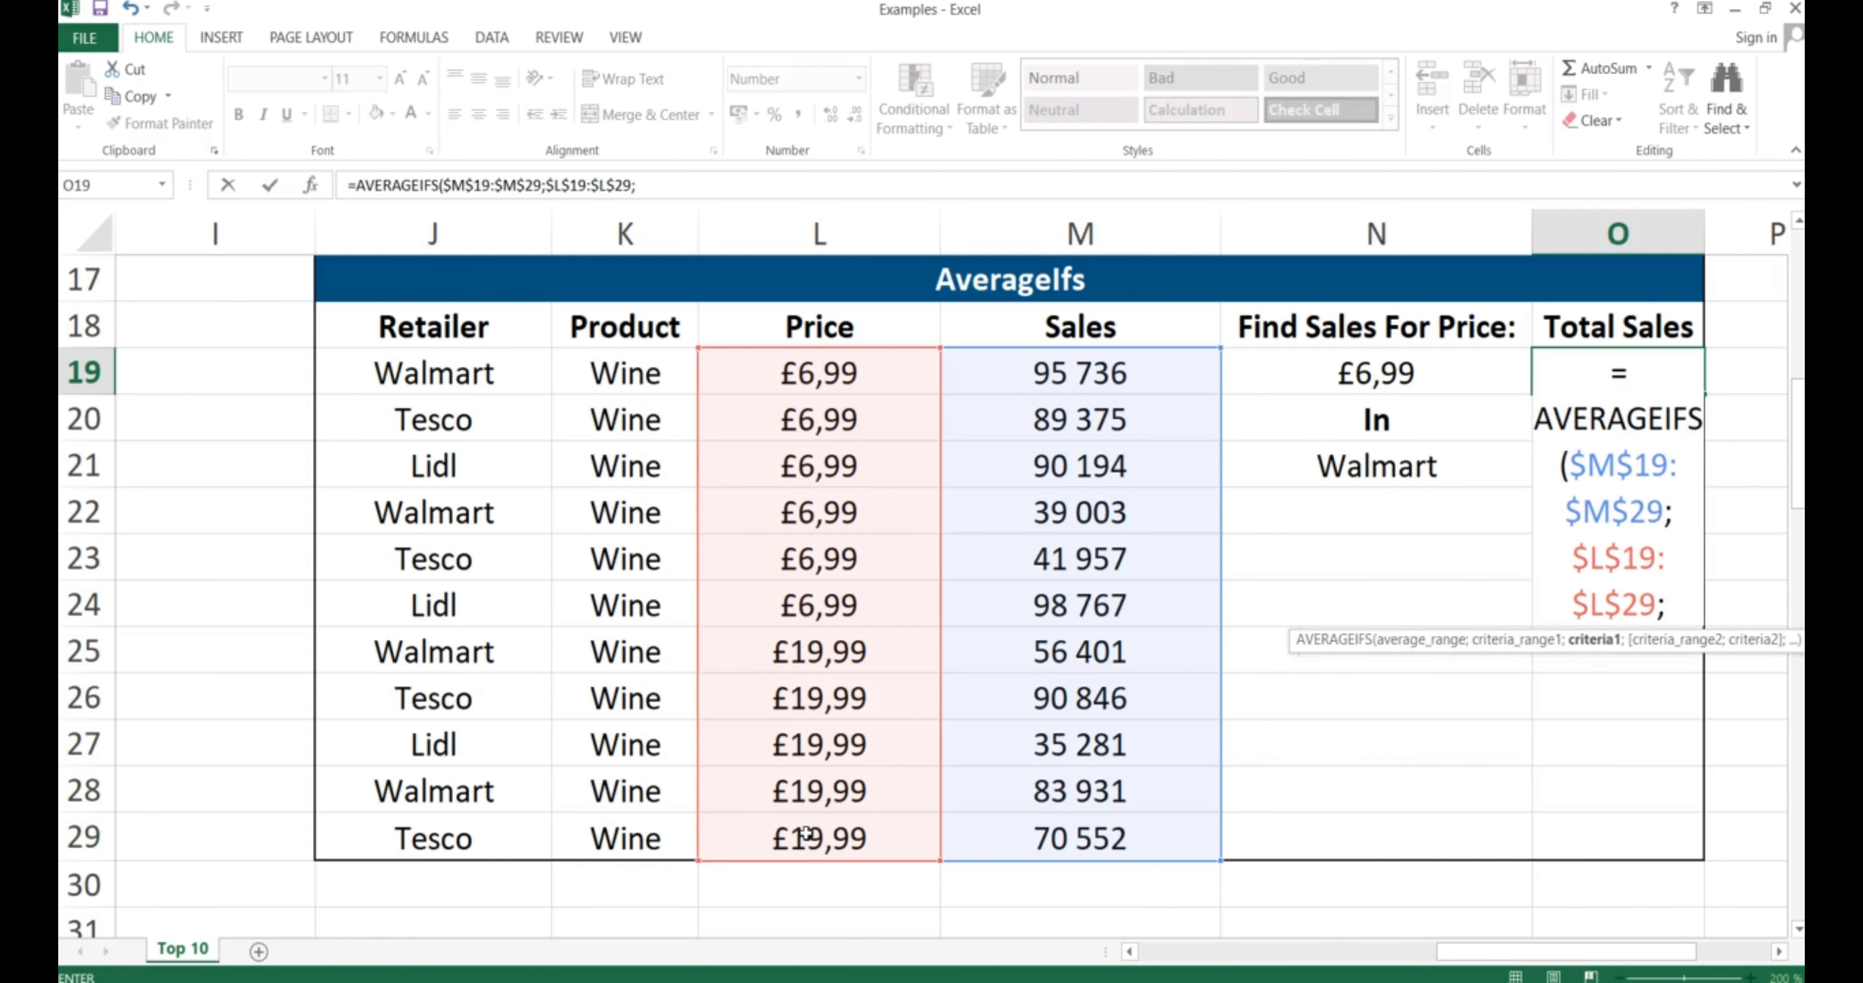
{"action": "left_click", "coordinate": [1363, 378]}
{"action": "type", "text": ";"}
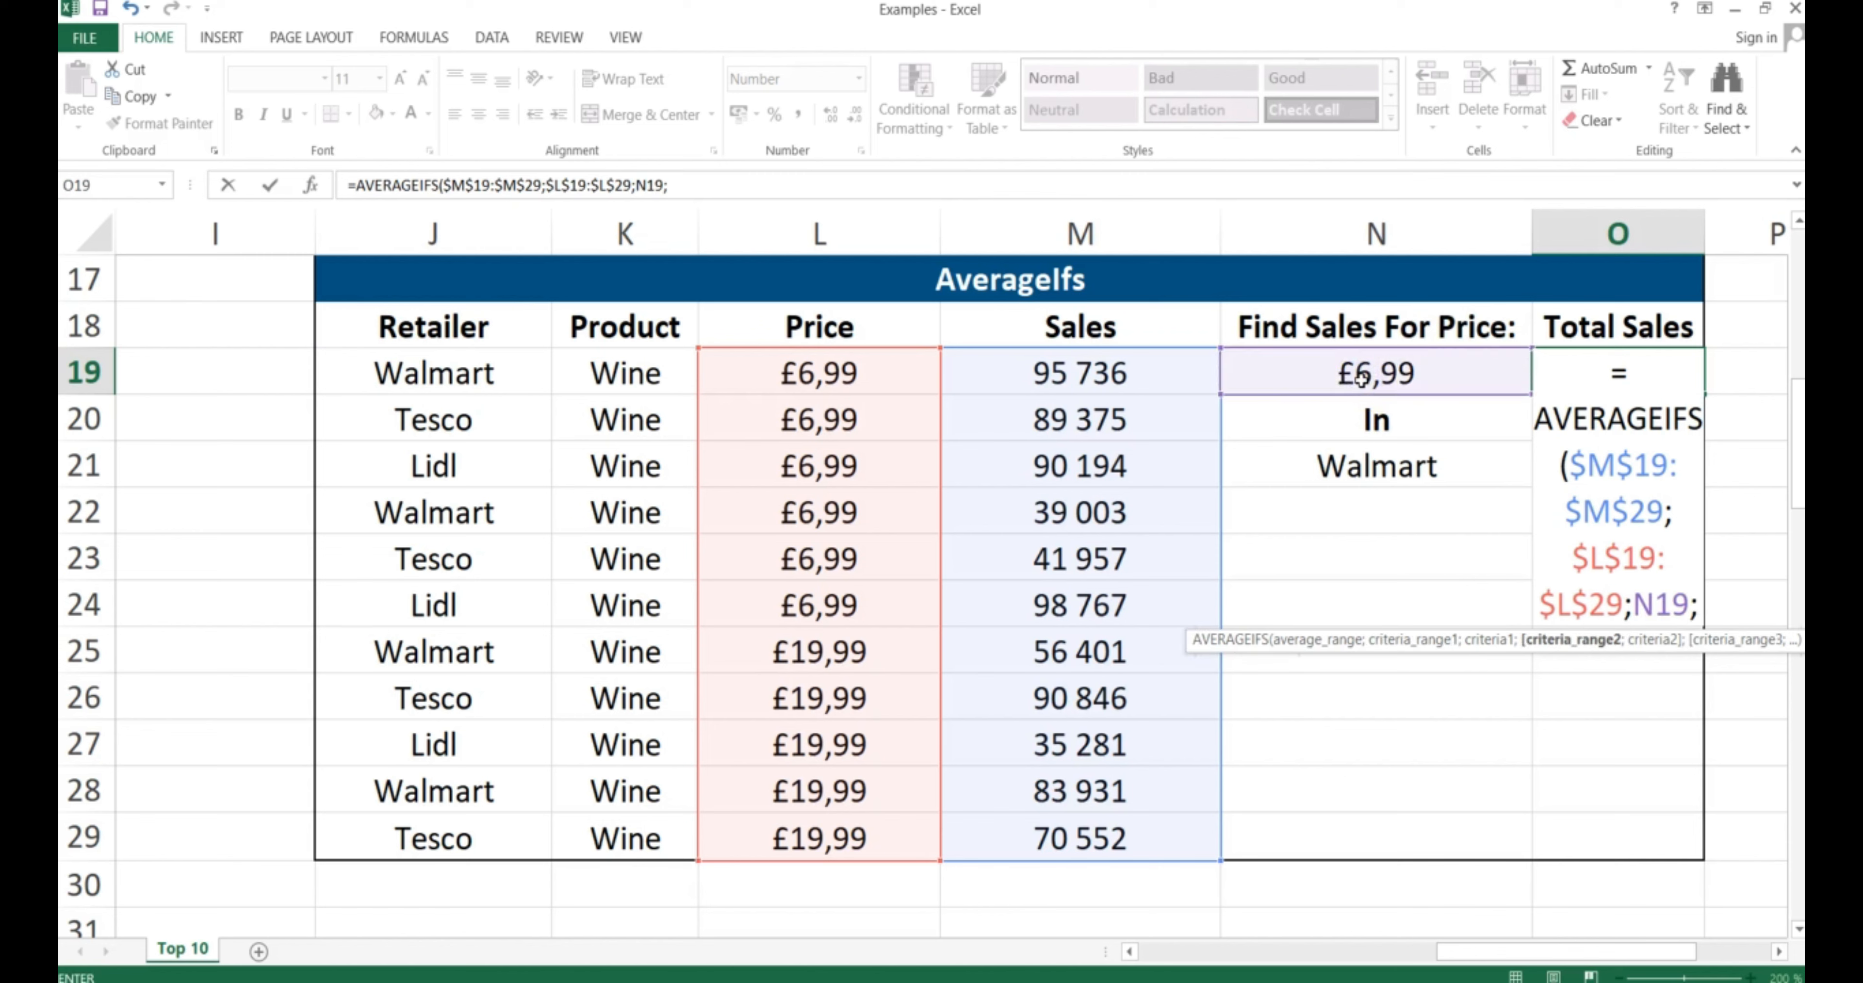
Add the Retailer range $J$19:$J$29 with Walmart in N21, giving 67370
{"action": "left_click", "coordinate": [432, 370]}
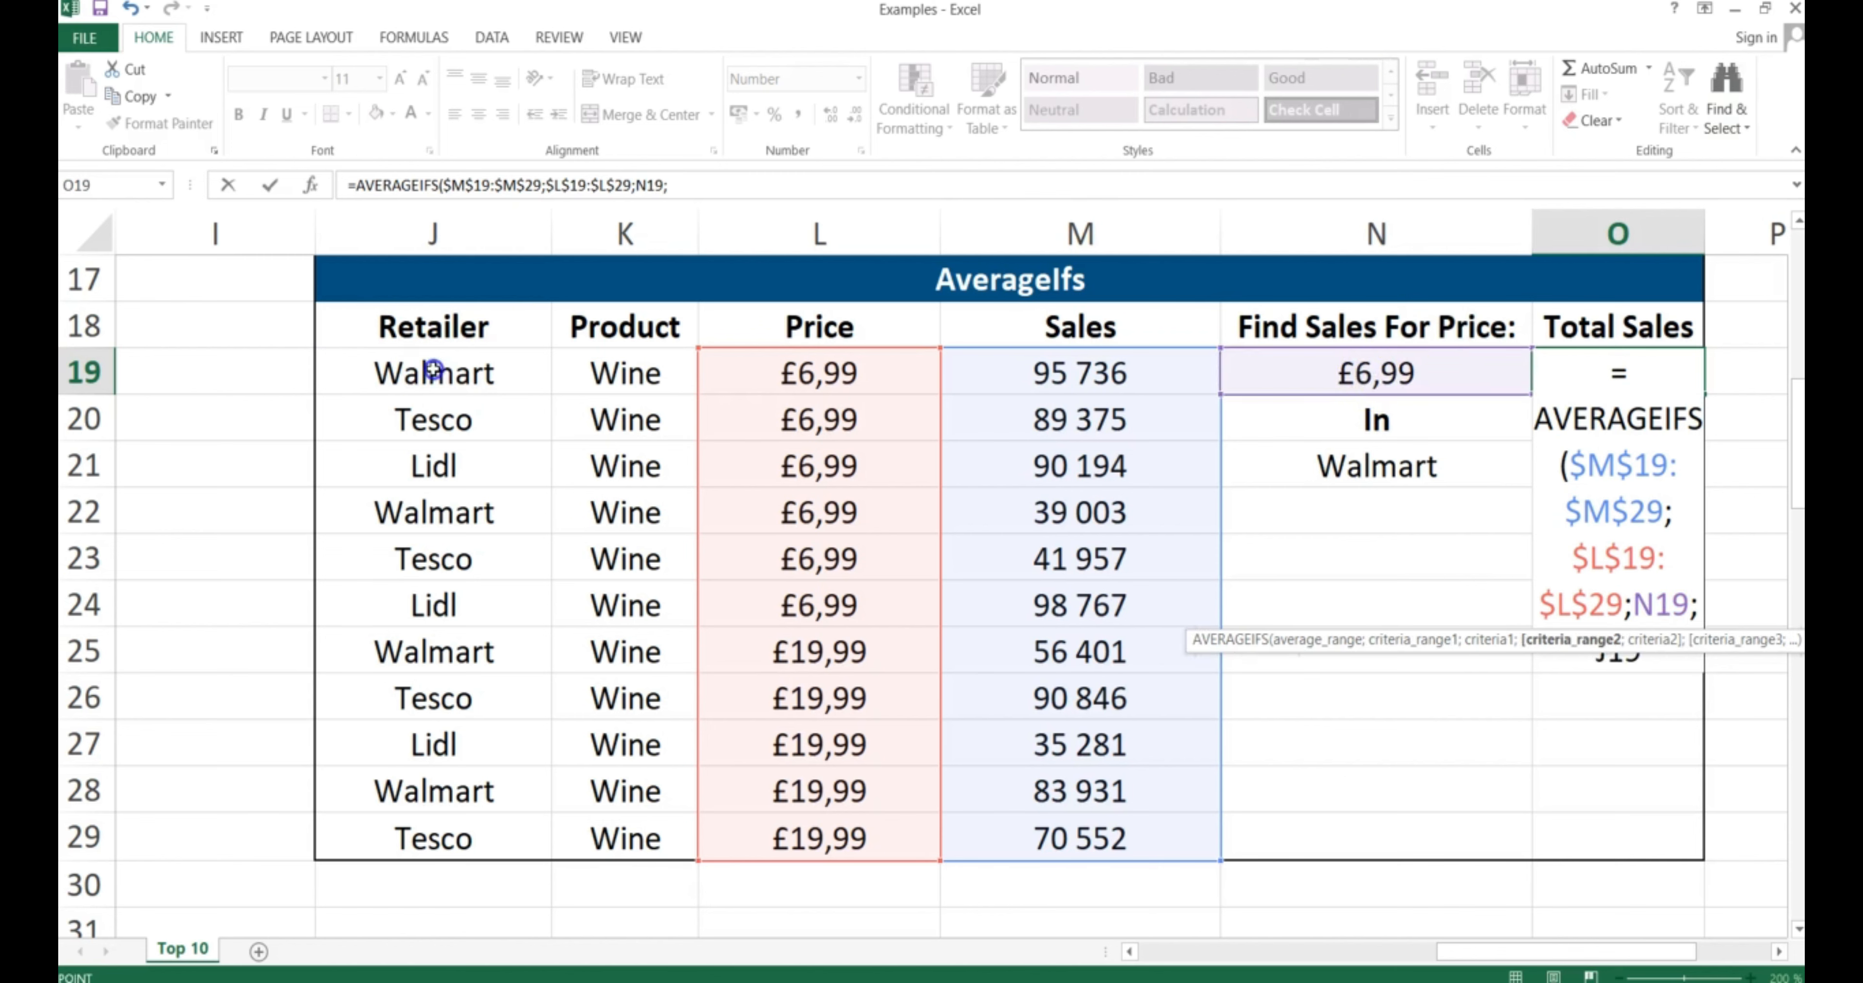
{"action": "left_click_drag", "start_coordinate": [432, 371], "coordinate": [432, 833]}
{"action": "key", "text": "F4"}
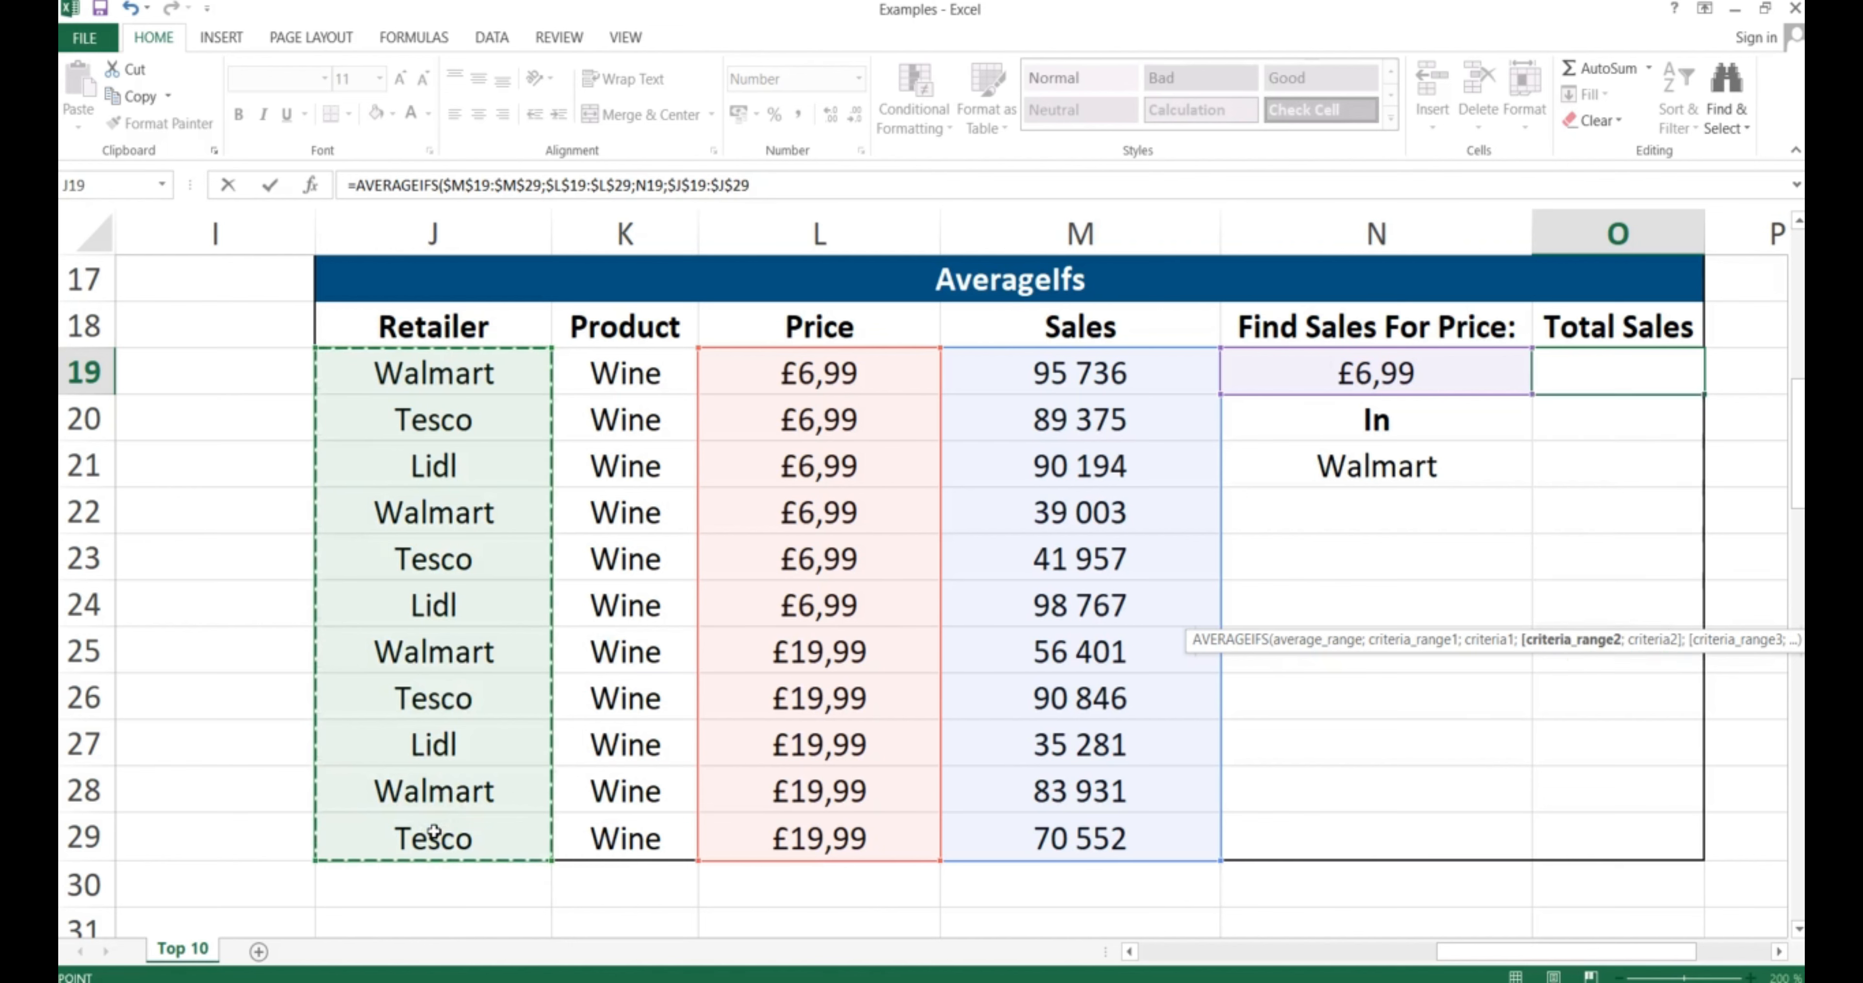
{"action": "type", "text": ";"}
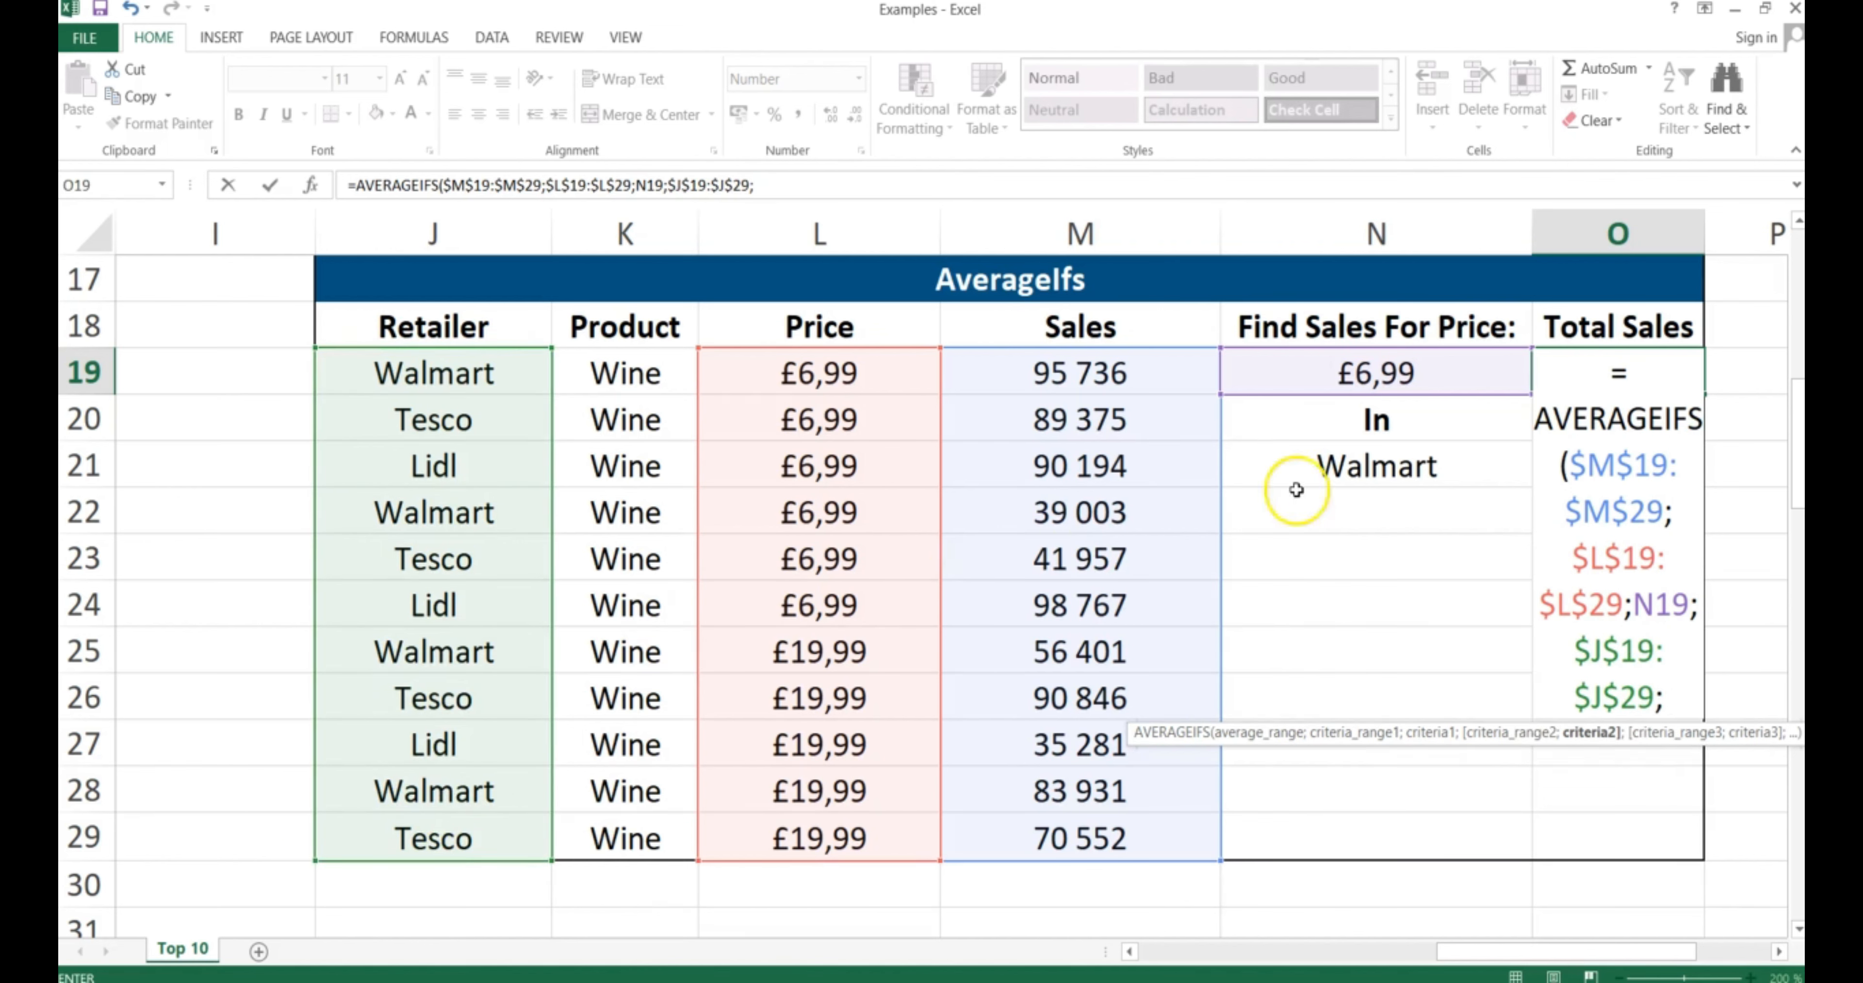
{"action": "left_click", "coordinate": [1364, 468]}
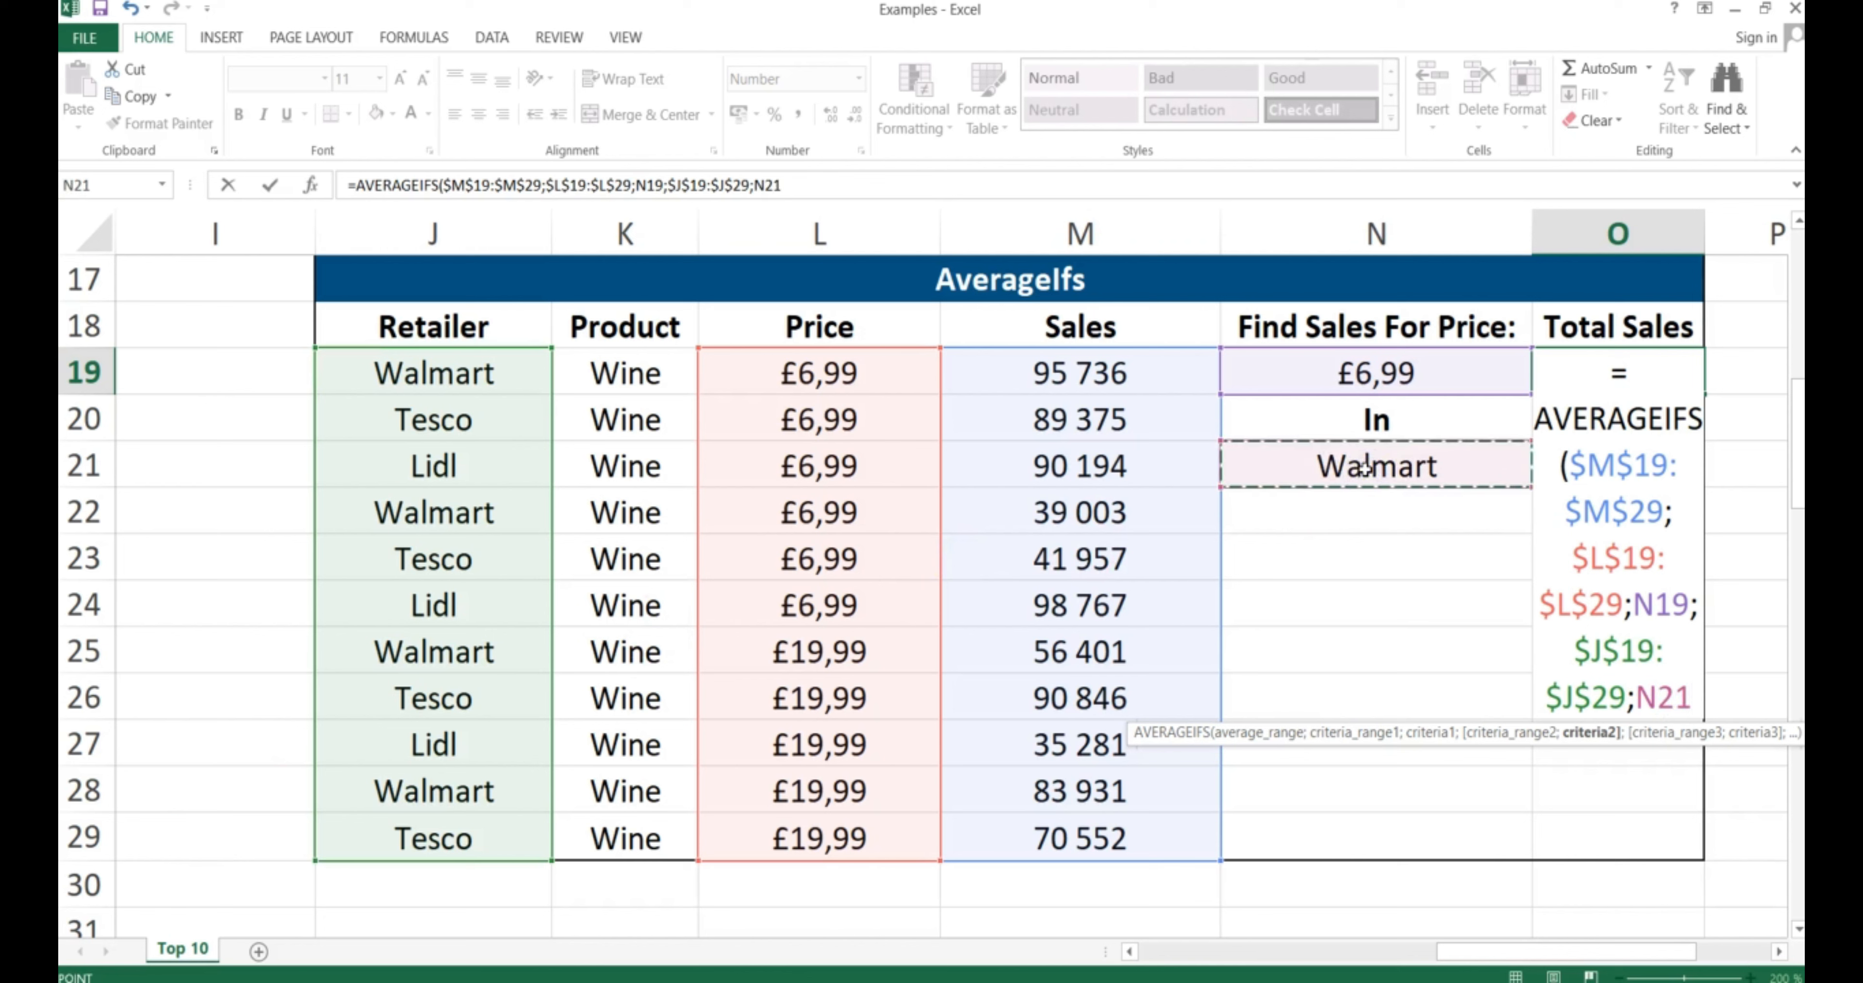
{"action": "type", "text": ")"}
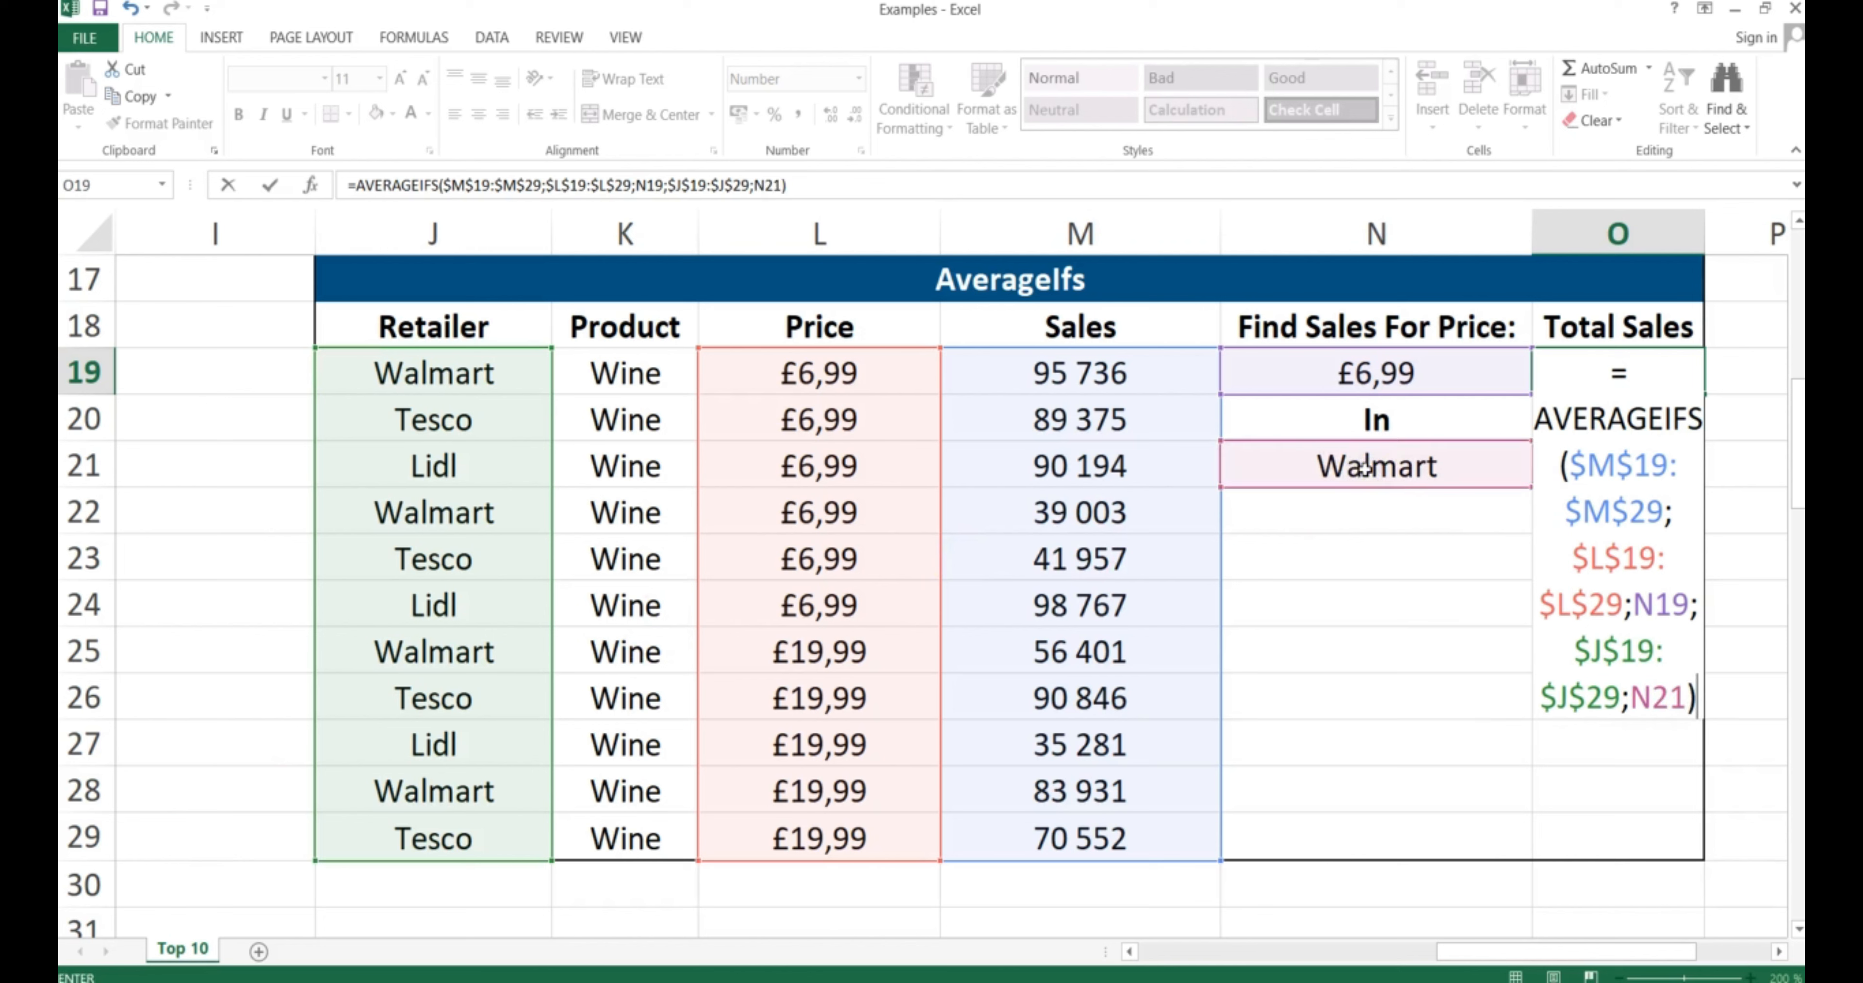
{"action": "key", "text": "Return"}
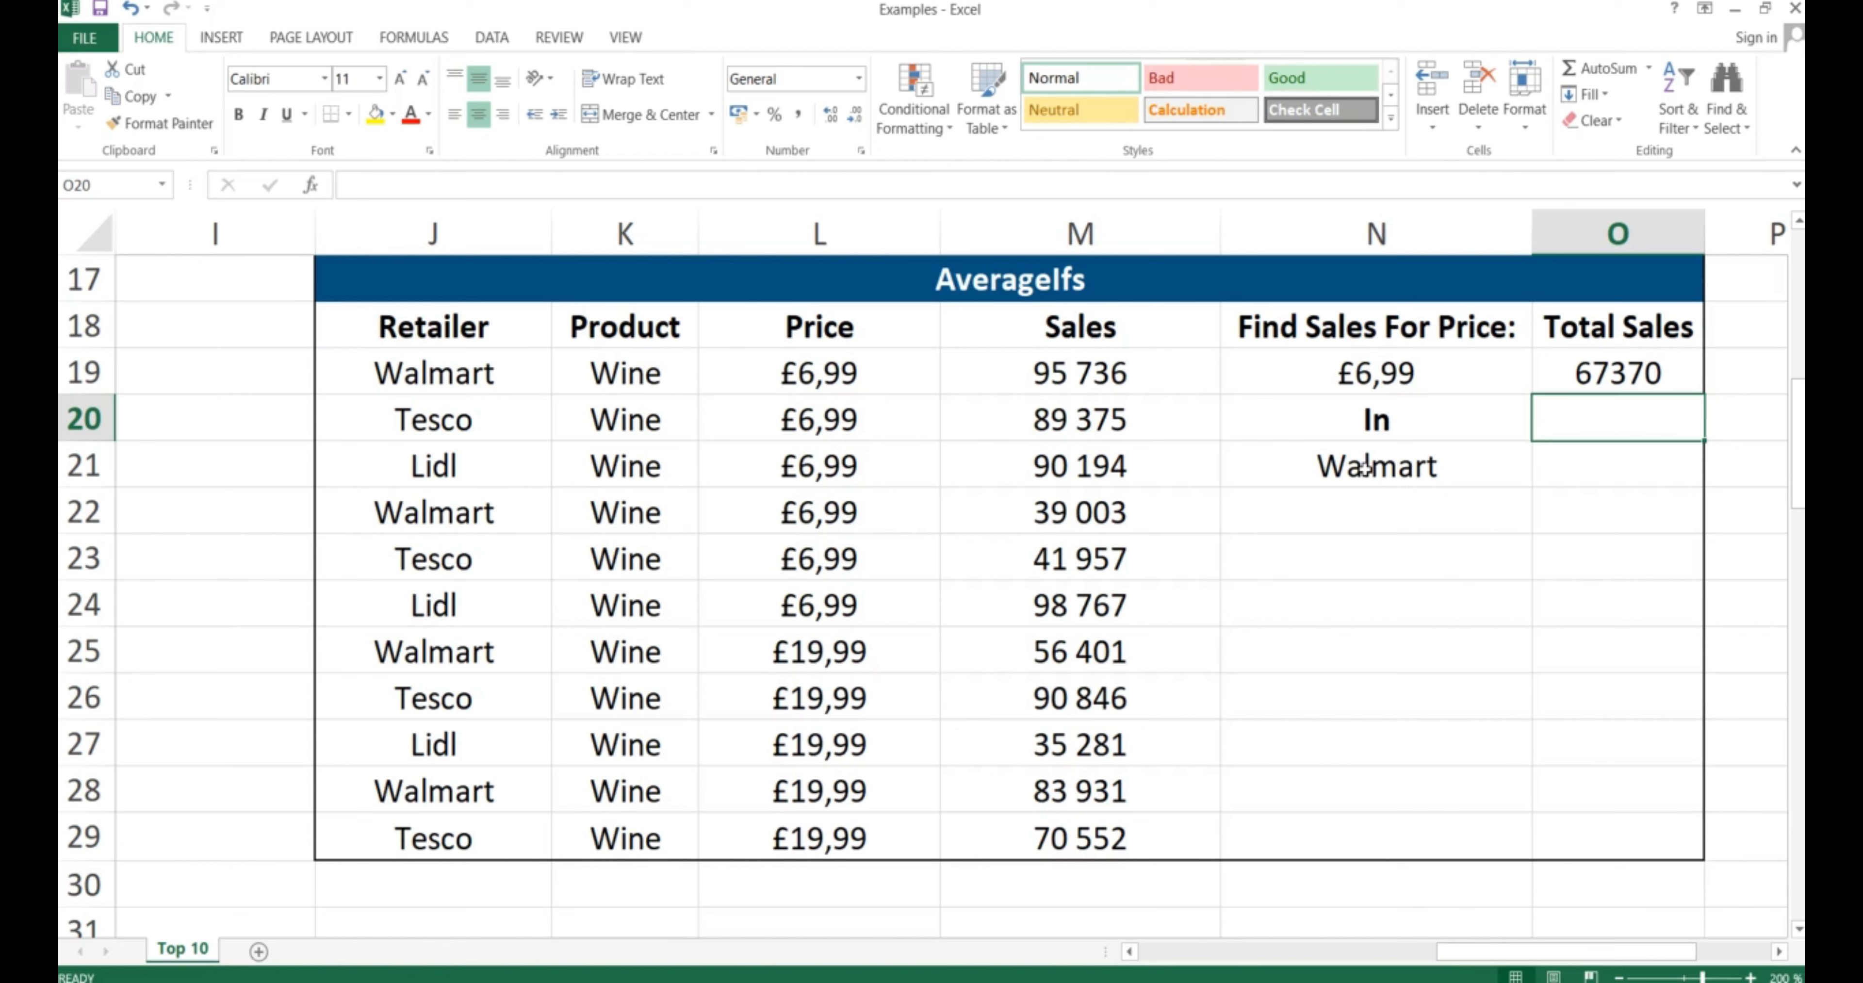
Leave the Excel workbook and bring up the window switcher to return to the PowerPoint slide show
{"action": "key", "text": "alt+Tab"}
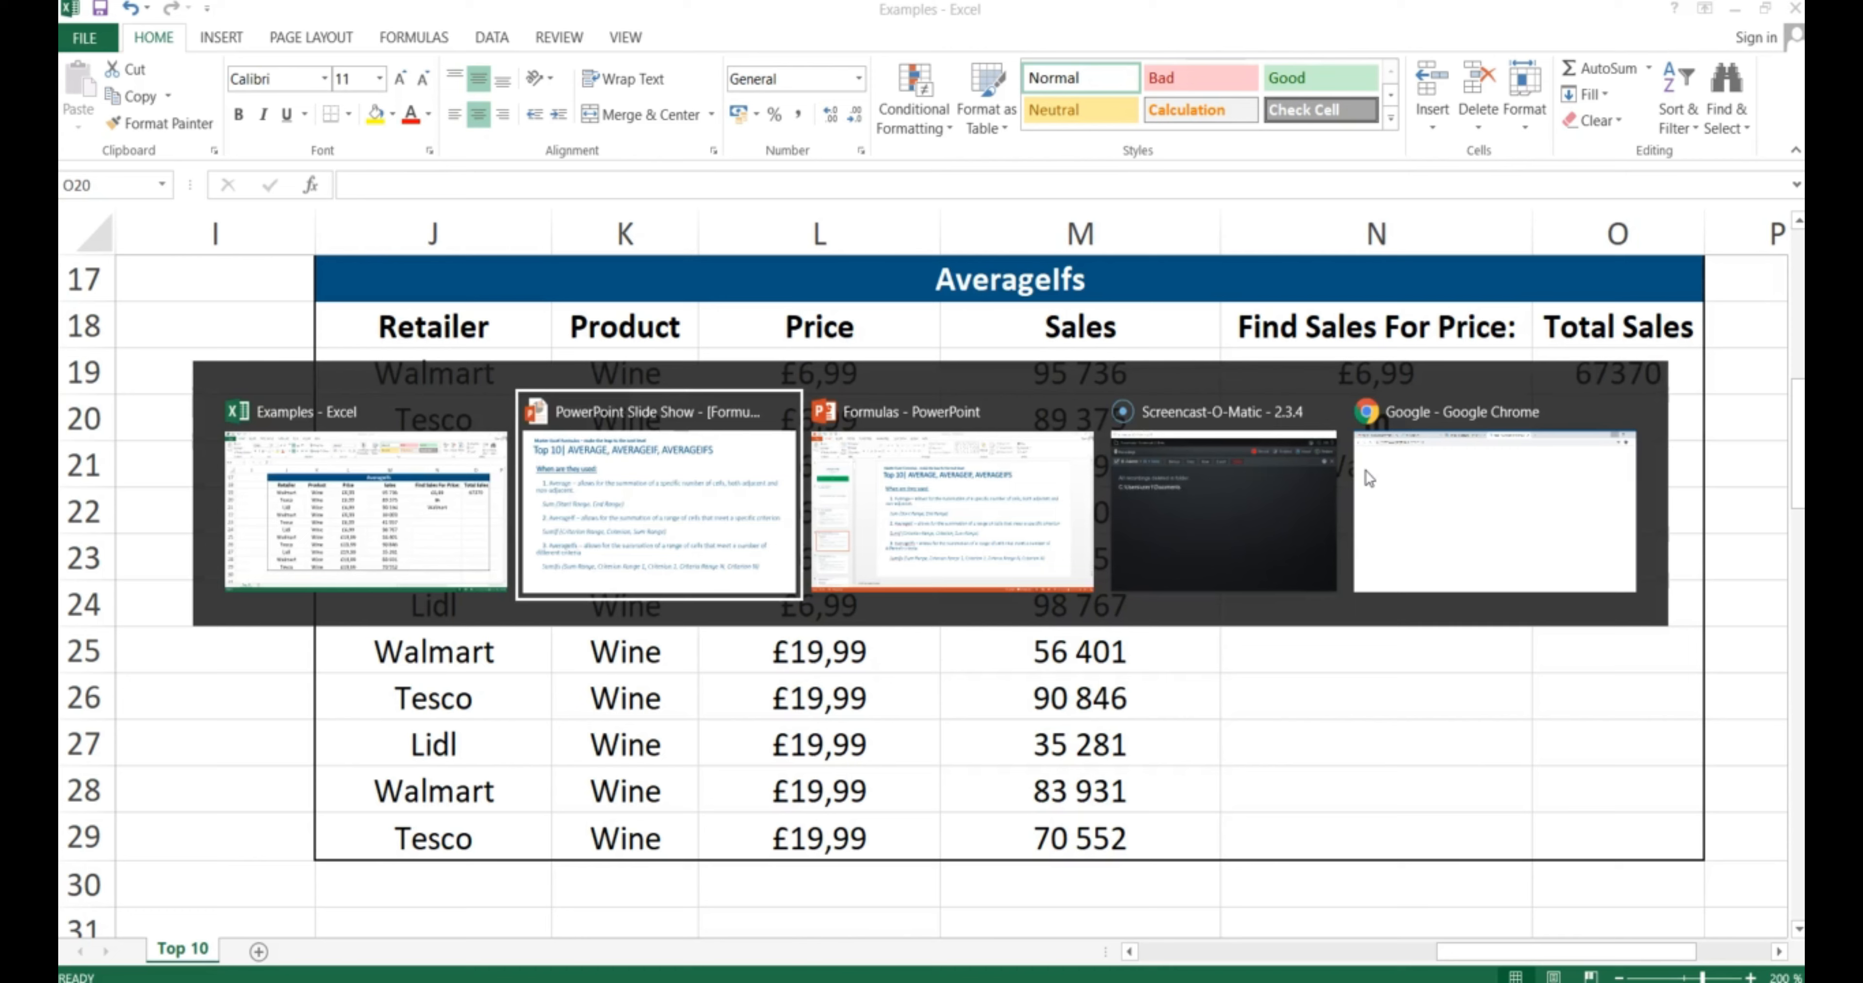
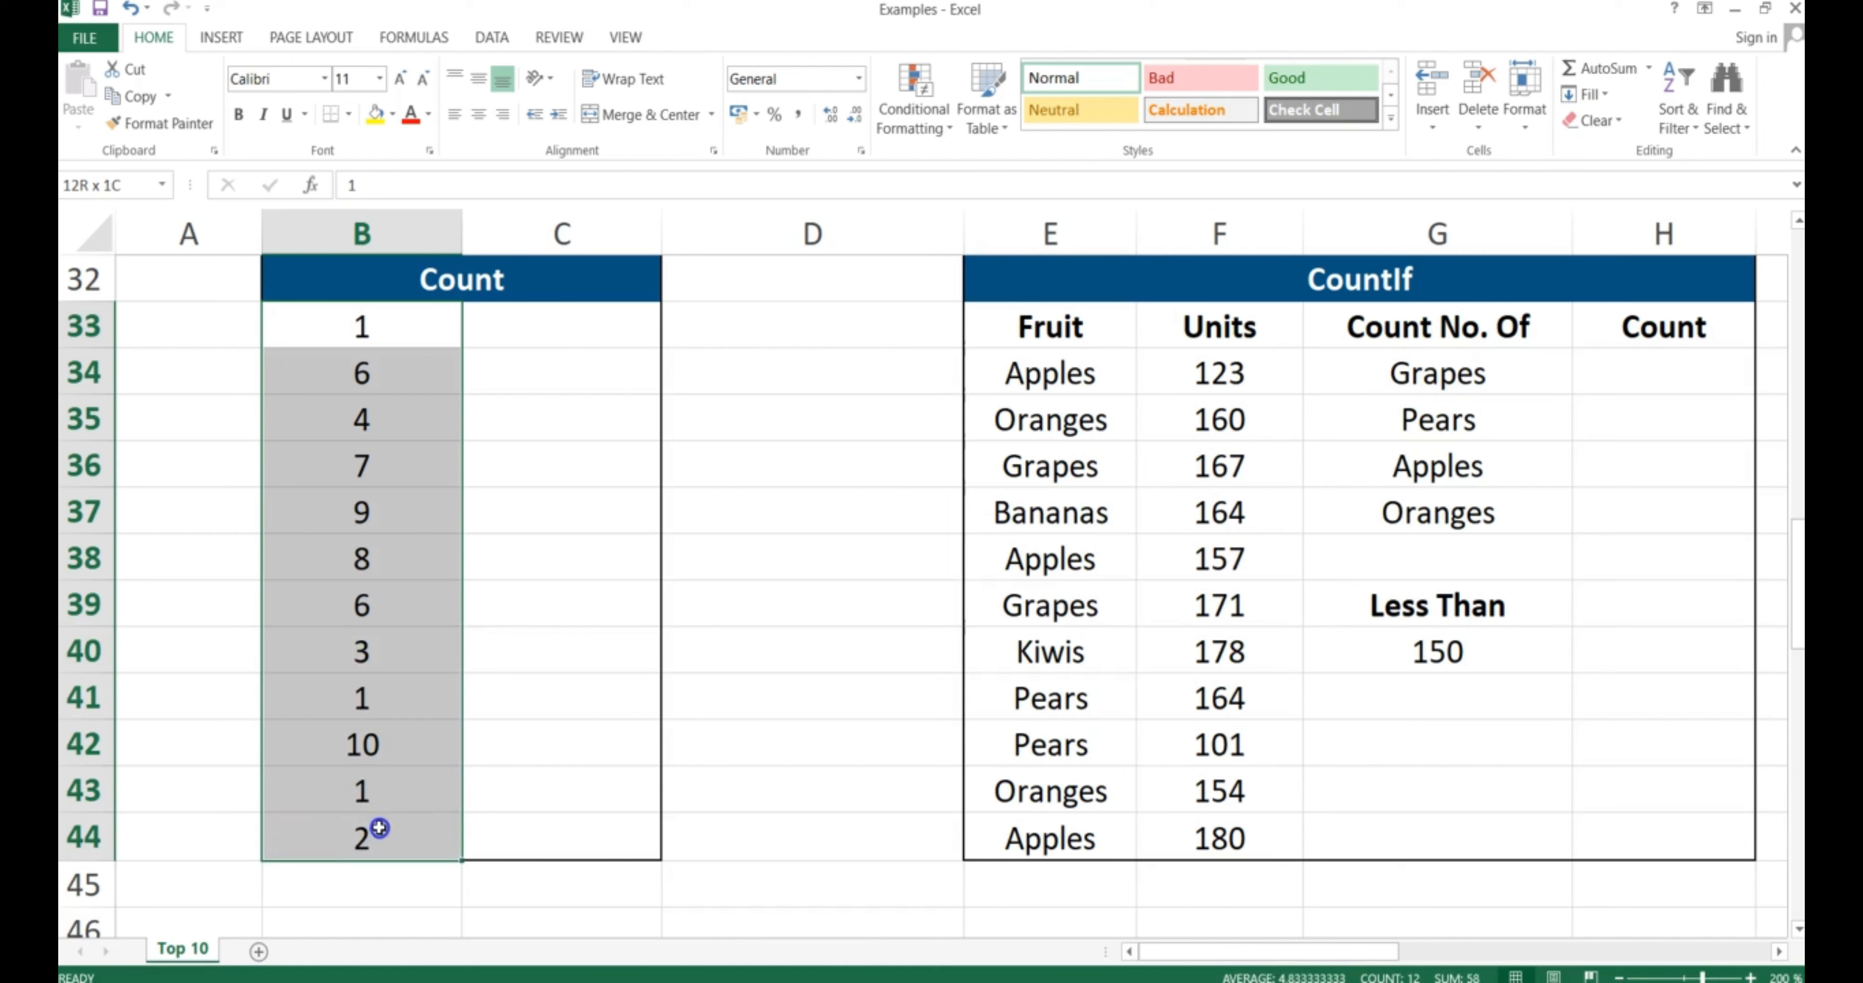
Enter =COUNT(B33:B44) in C33 so the Count table shows 12
{"action": "left_click", "coordinate": [566, 334]}
{"action": "type", "text": "=COUNT("}
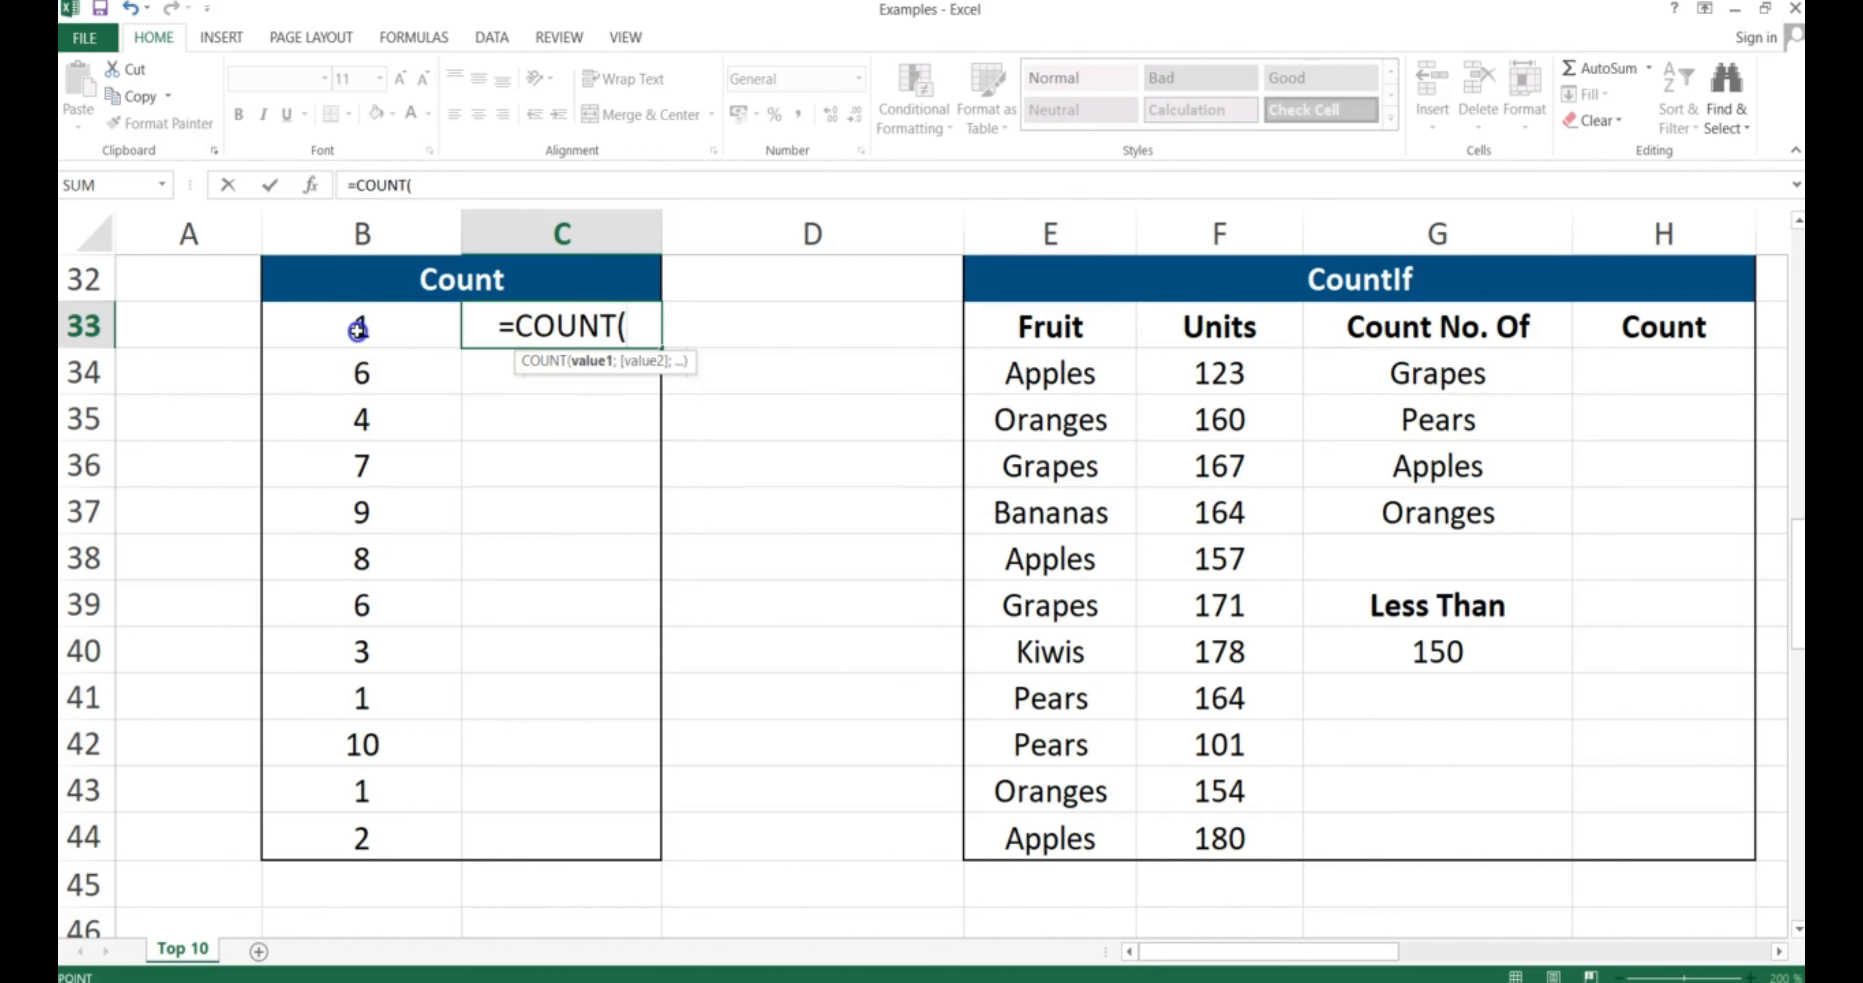
{"action": "left_click_drag", "start_coordinate": [358, 331], "coordinate": [359, 836]}
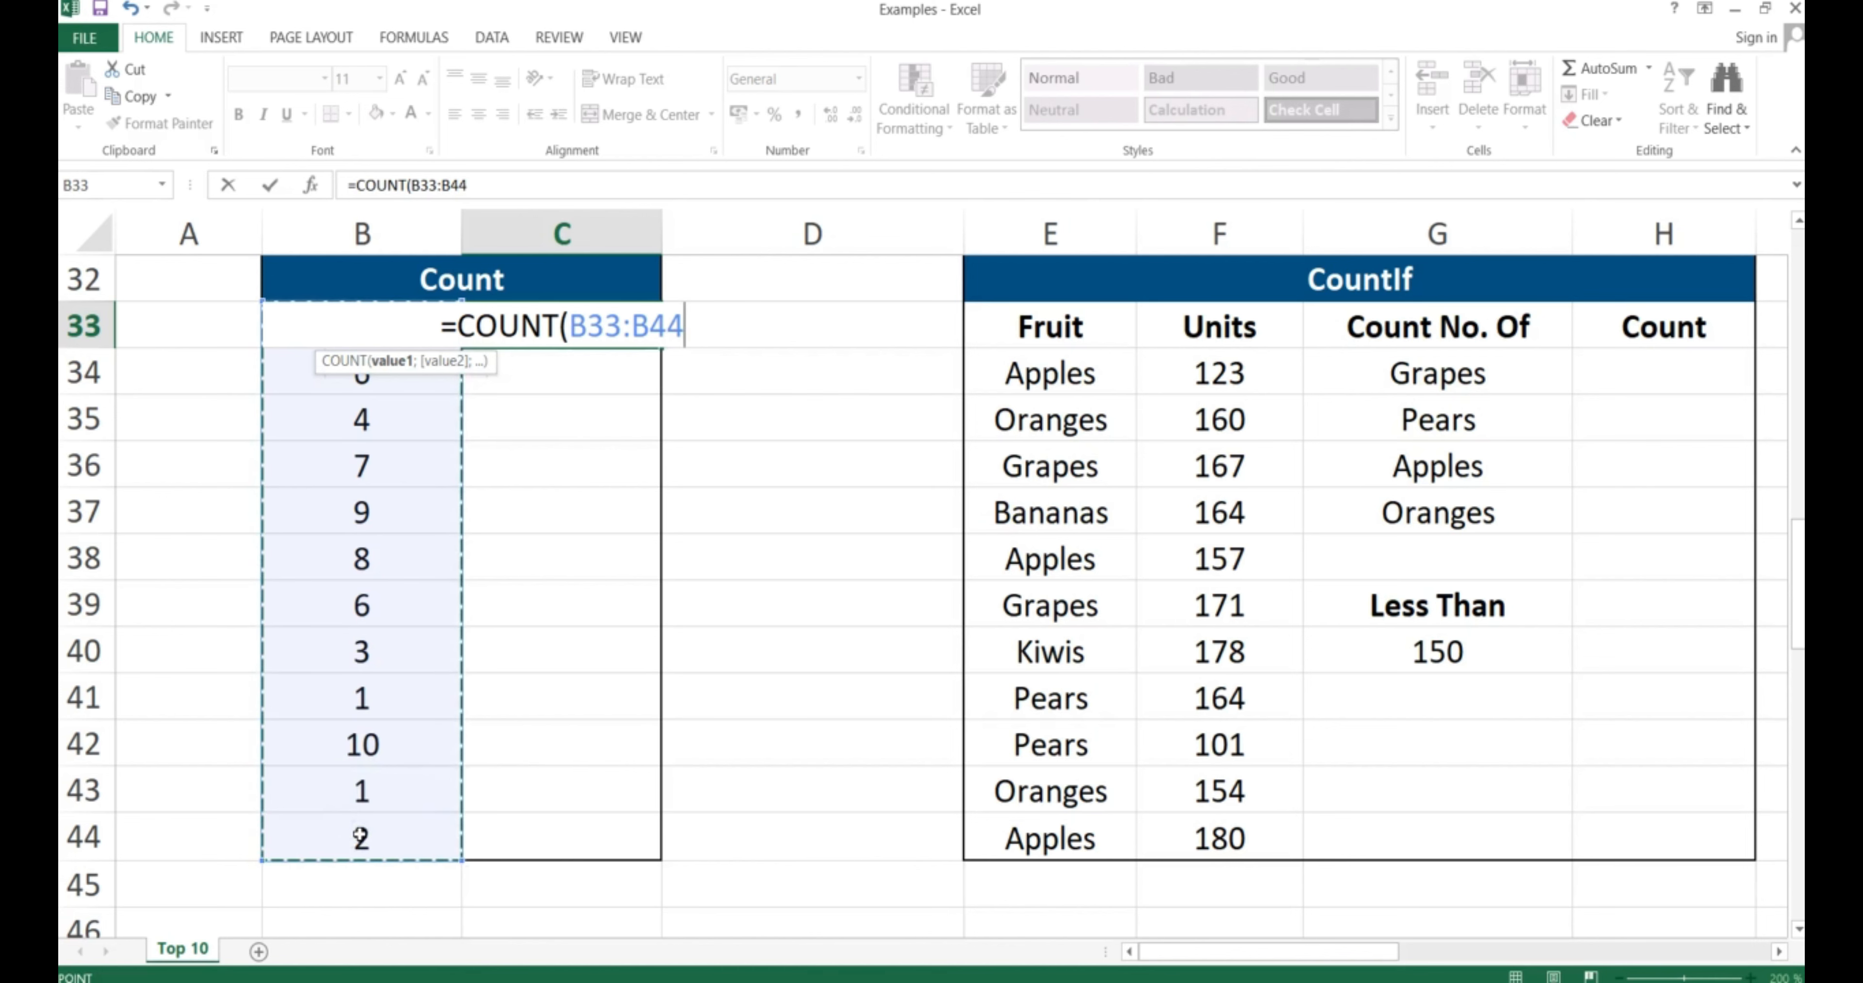
{"action": "type", "text": ")"}
{"action": "key", "text": "Return"}
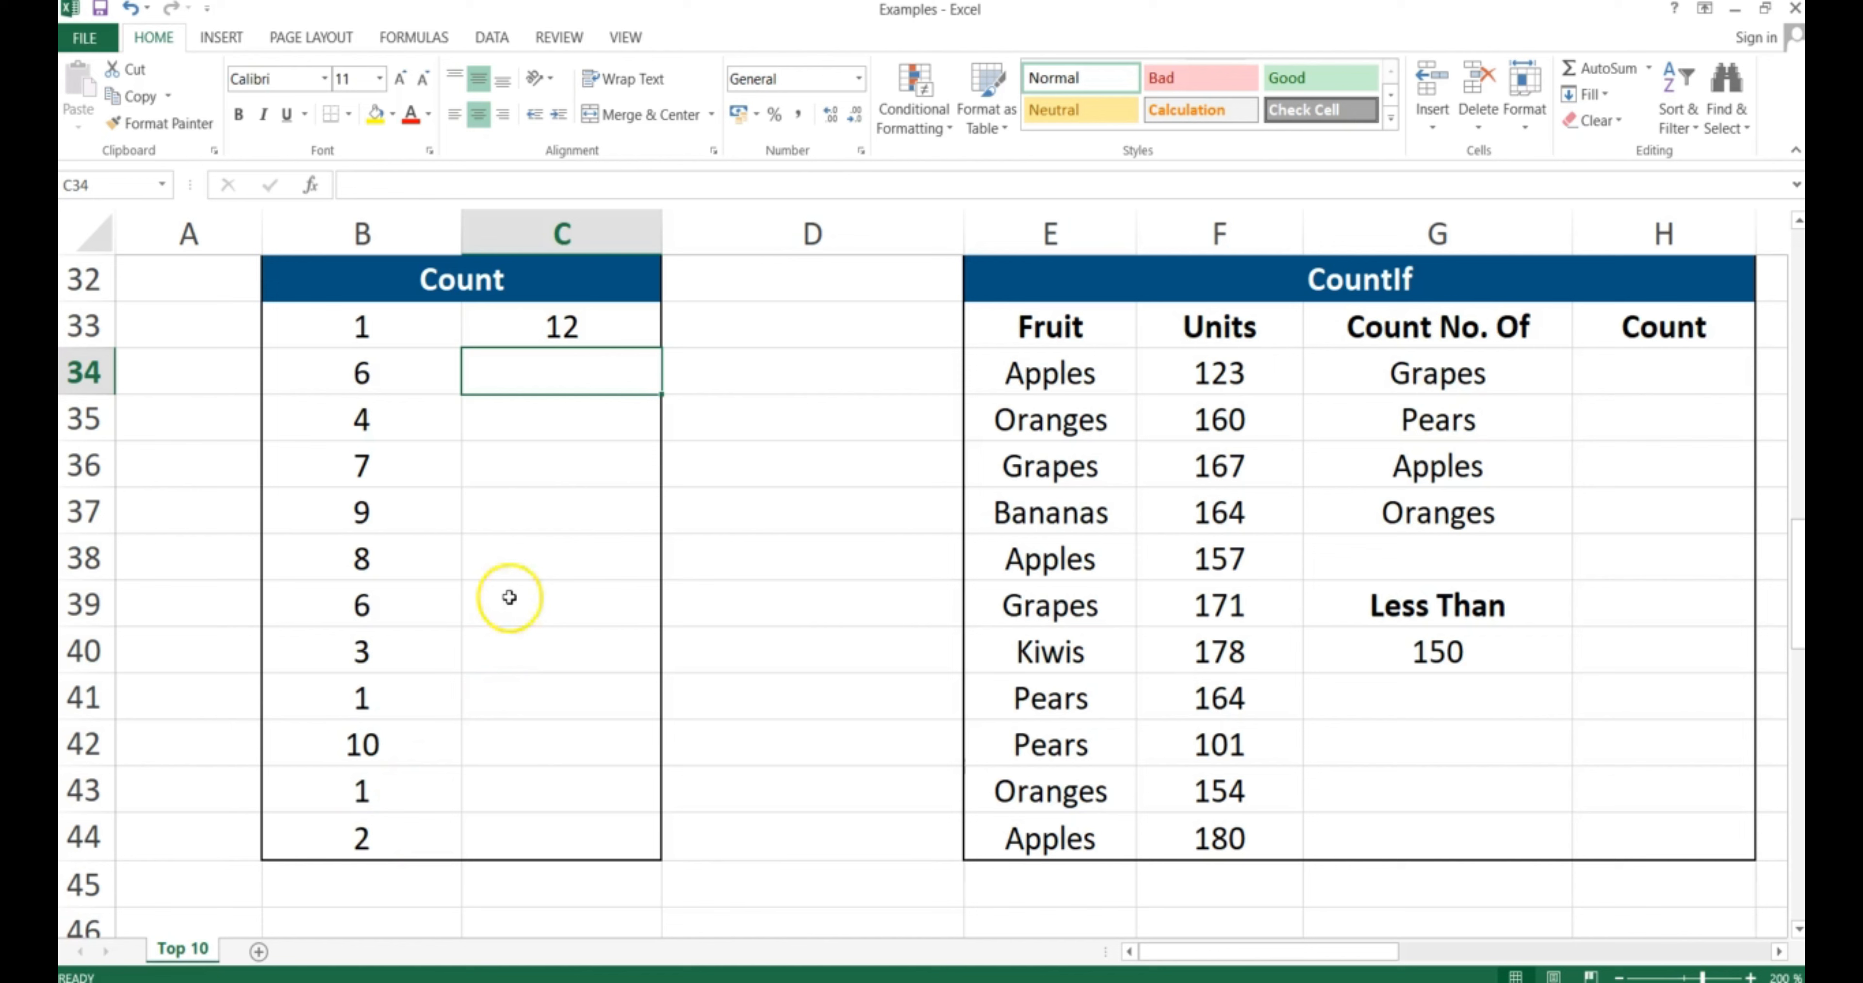
Move to H34 in the CountIf table, pointing out the fruit names and the Less Than value 150
{"action": "left_click", "coordinate": [1645, 369]}
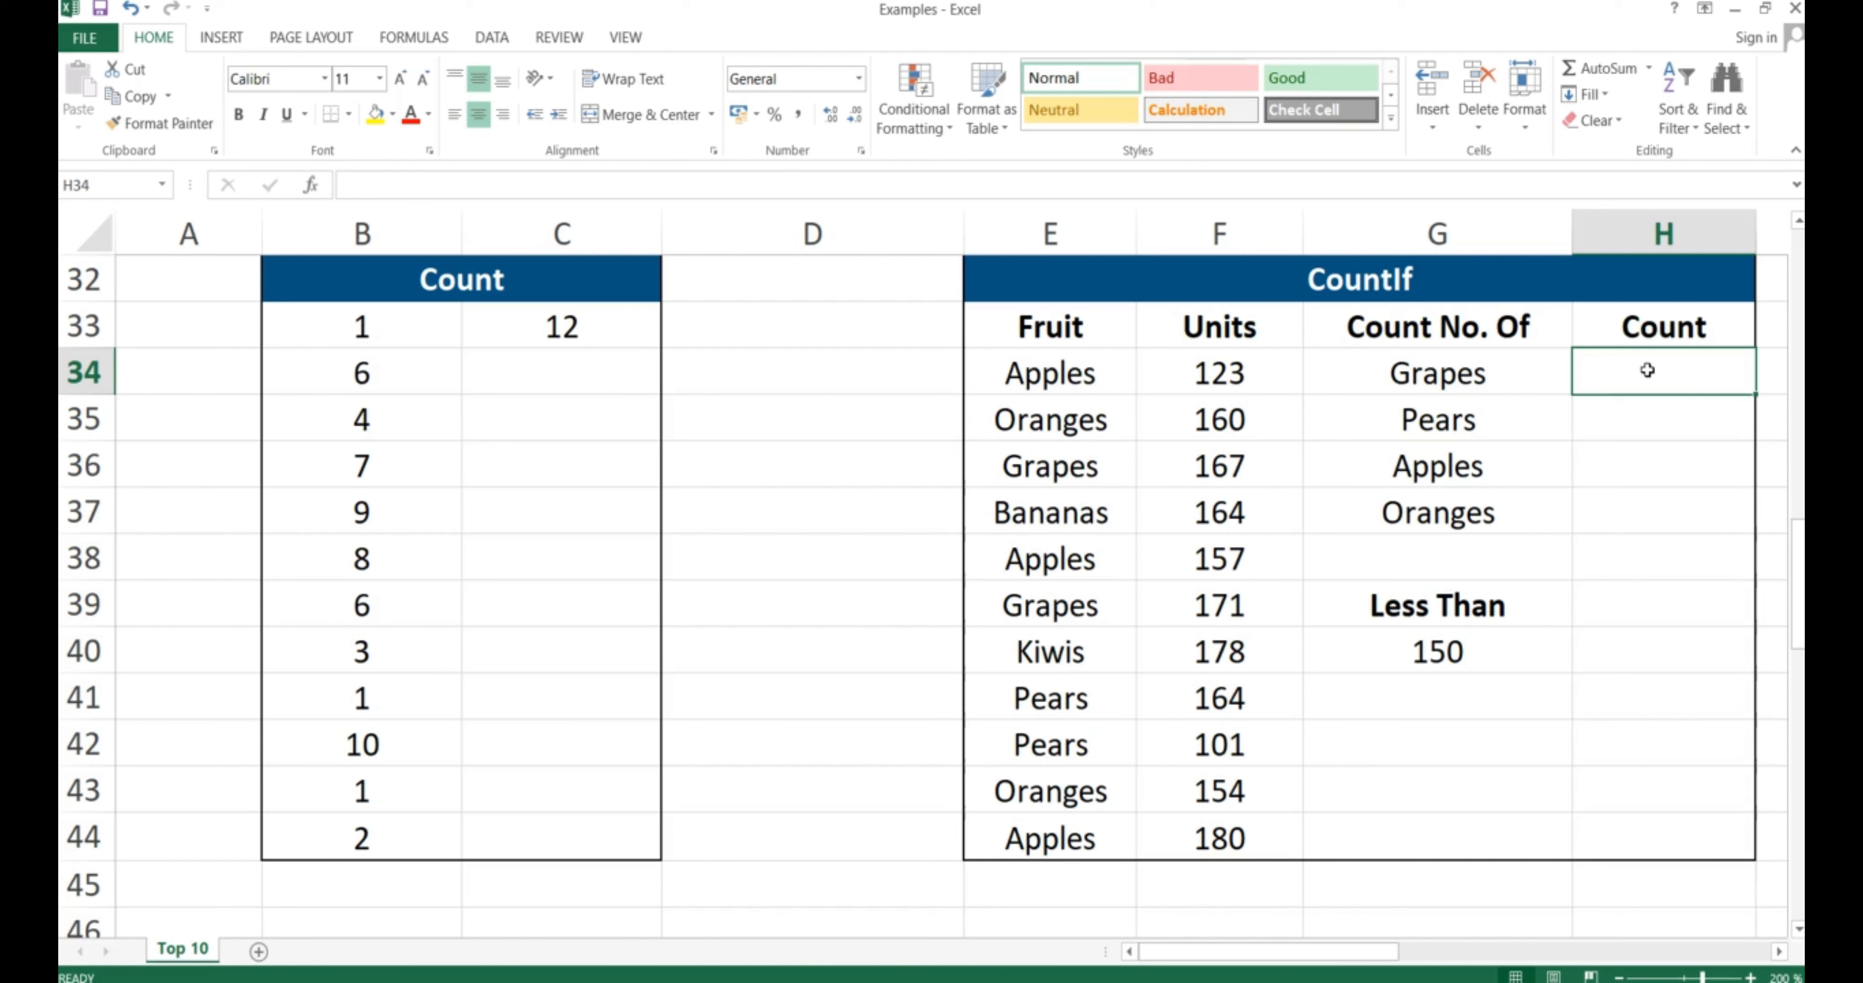
{"action": "left_click_drag", "start_coordinate": [1435, 374], "coordinate": [1429, 494]}
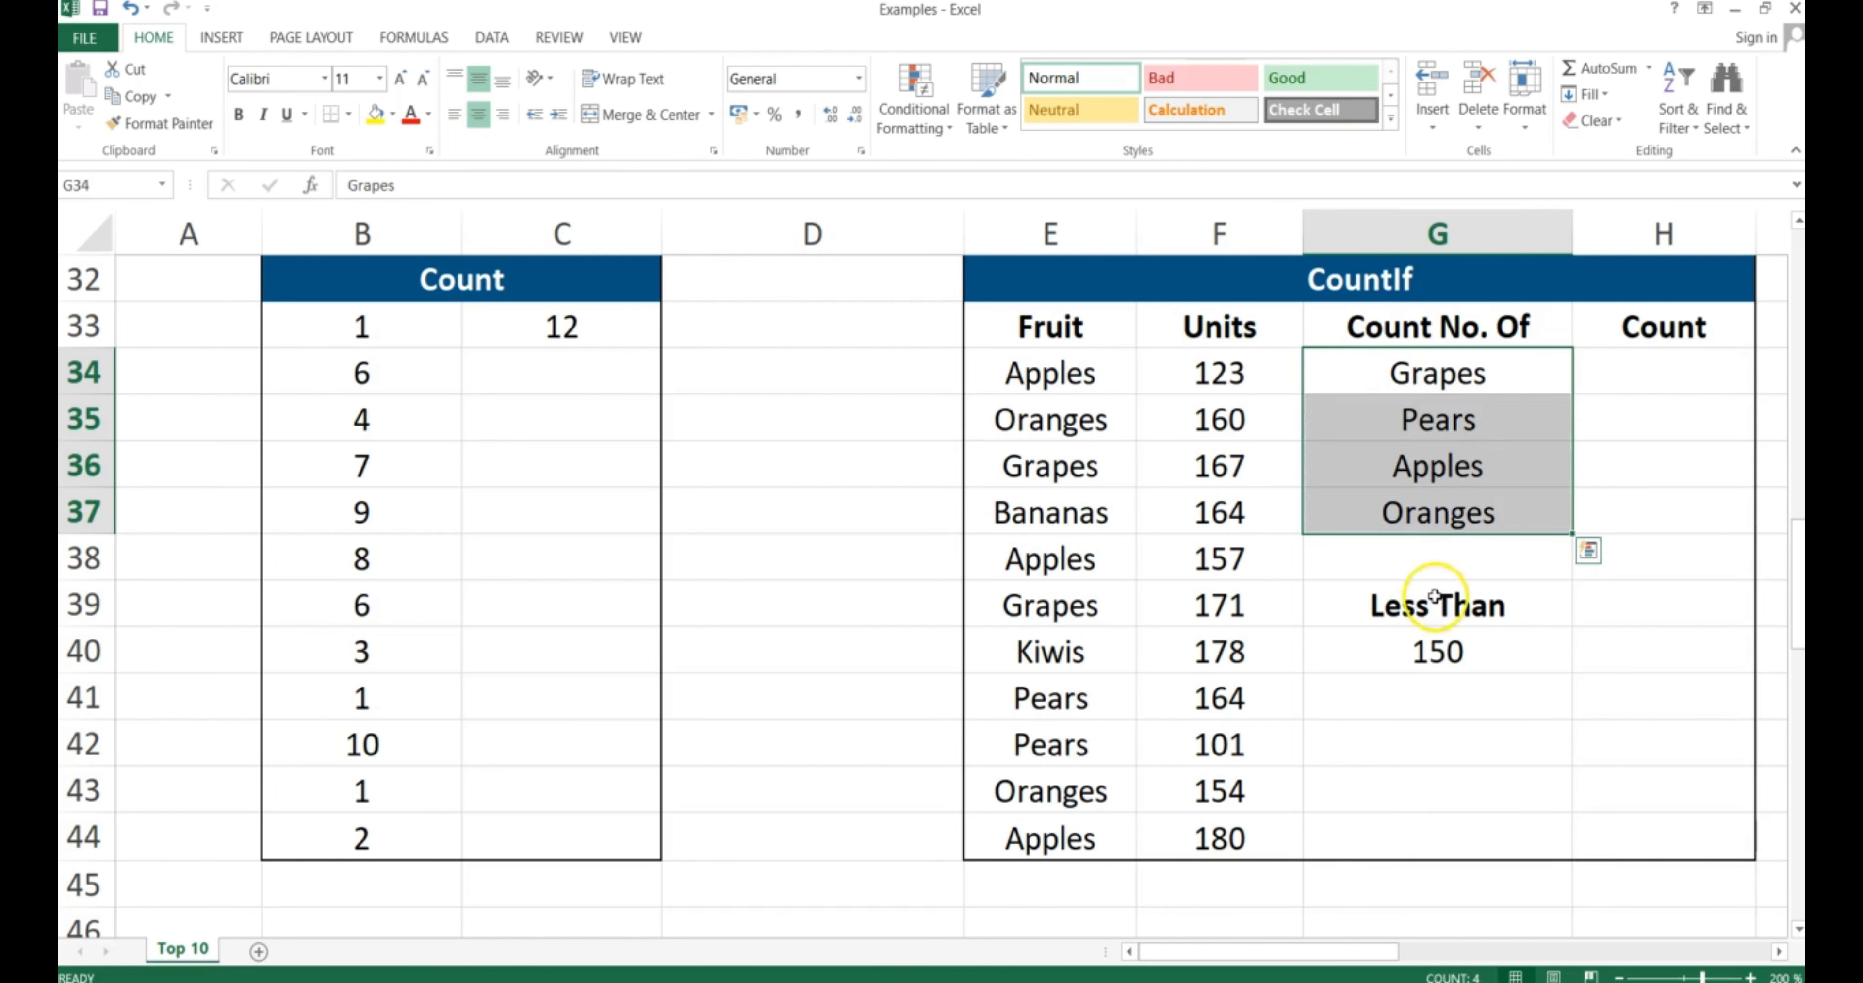
{"action": "left_click", "coordinate": [1443, 644]}
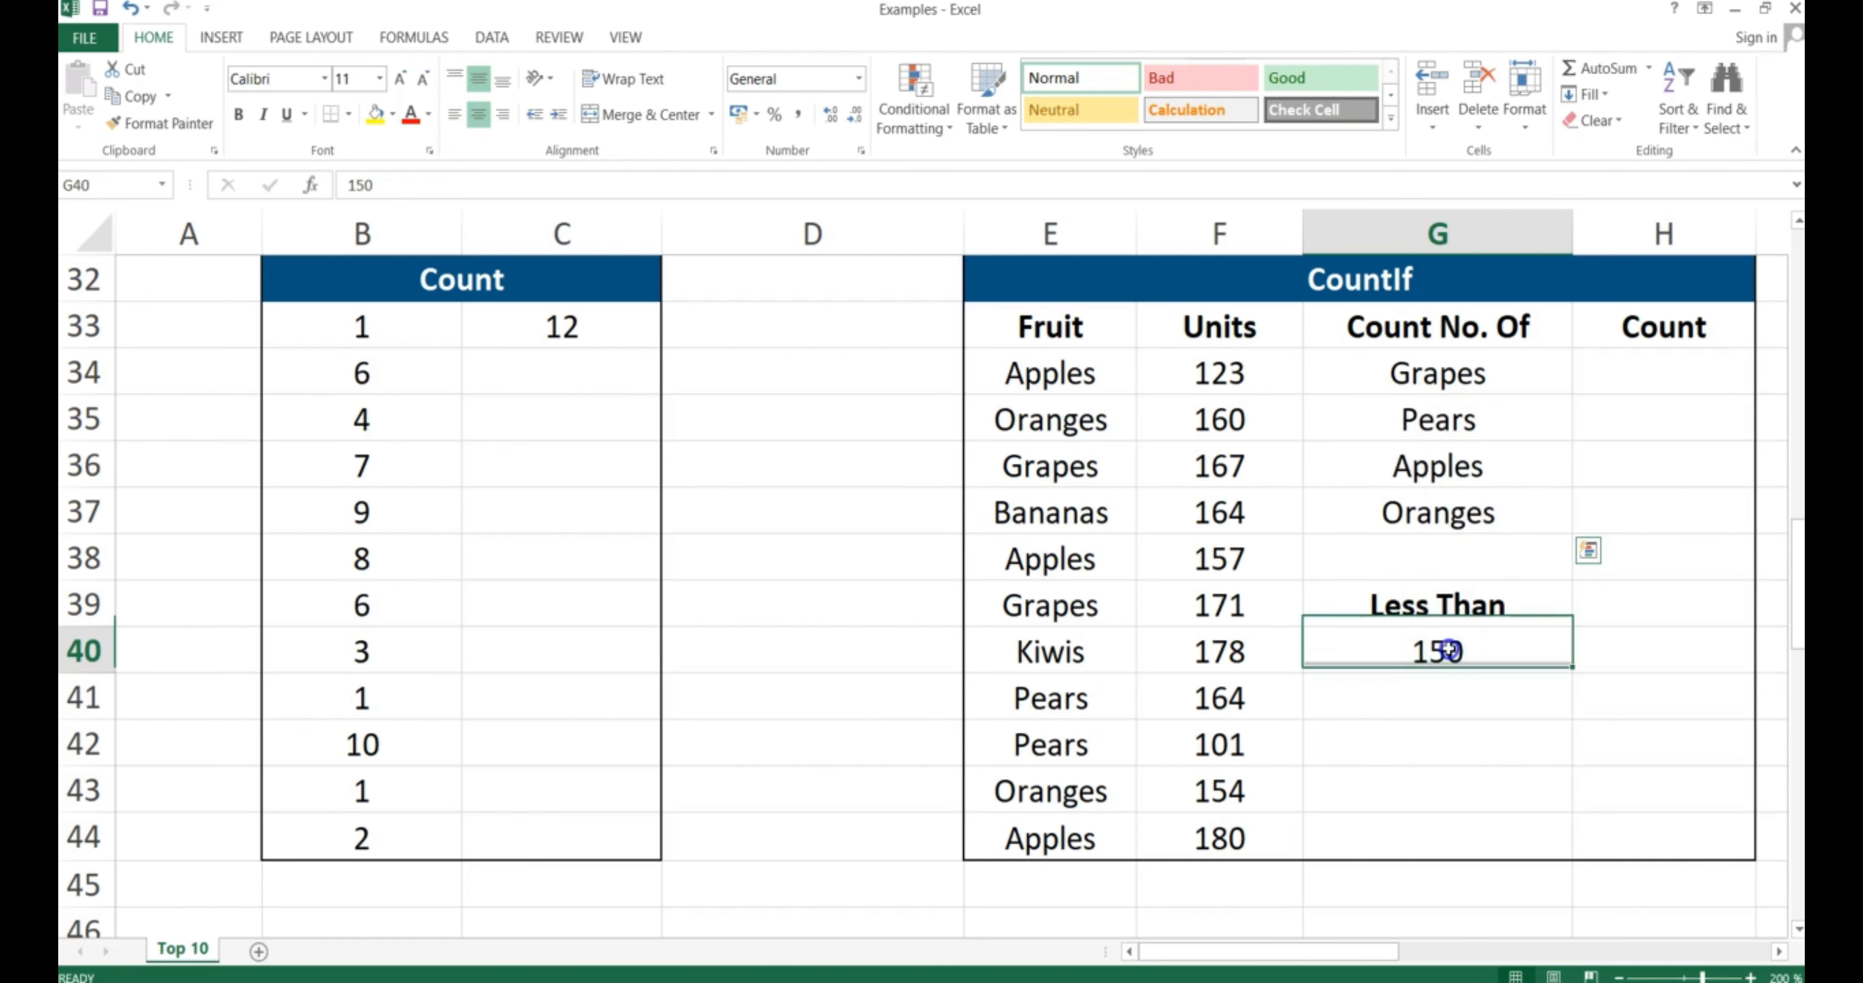
Count Grapes in H34 with =COUNTIF($E$34:$E$44;G34), giving 2
{"action": "left_click", "coordinate": [1631, 374]}
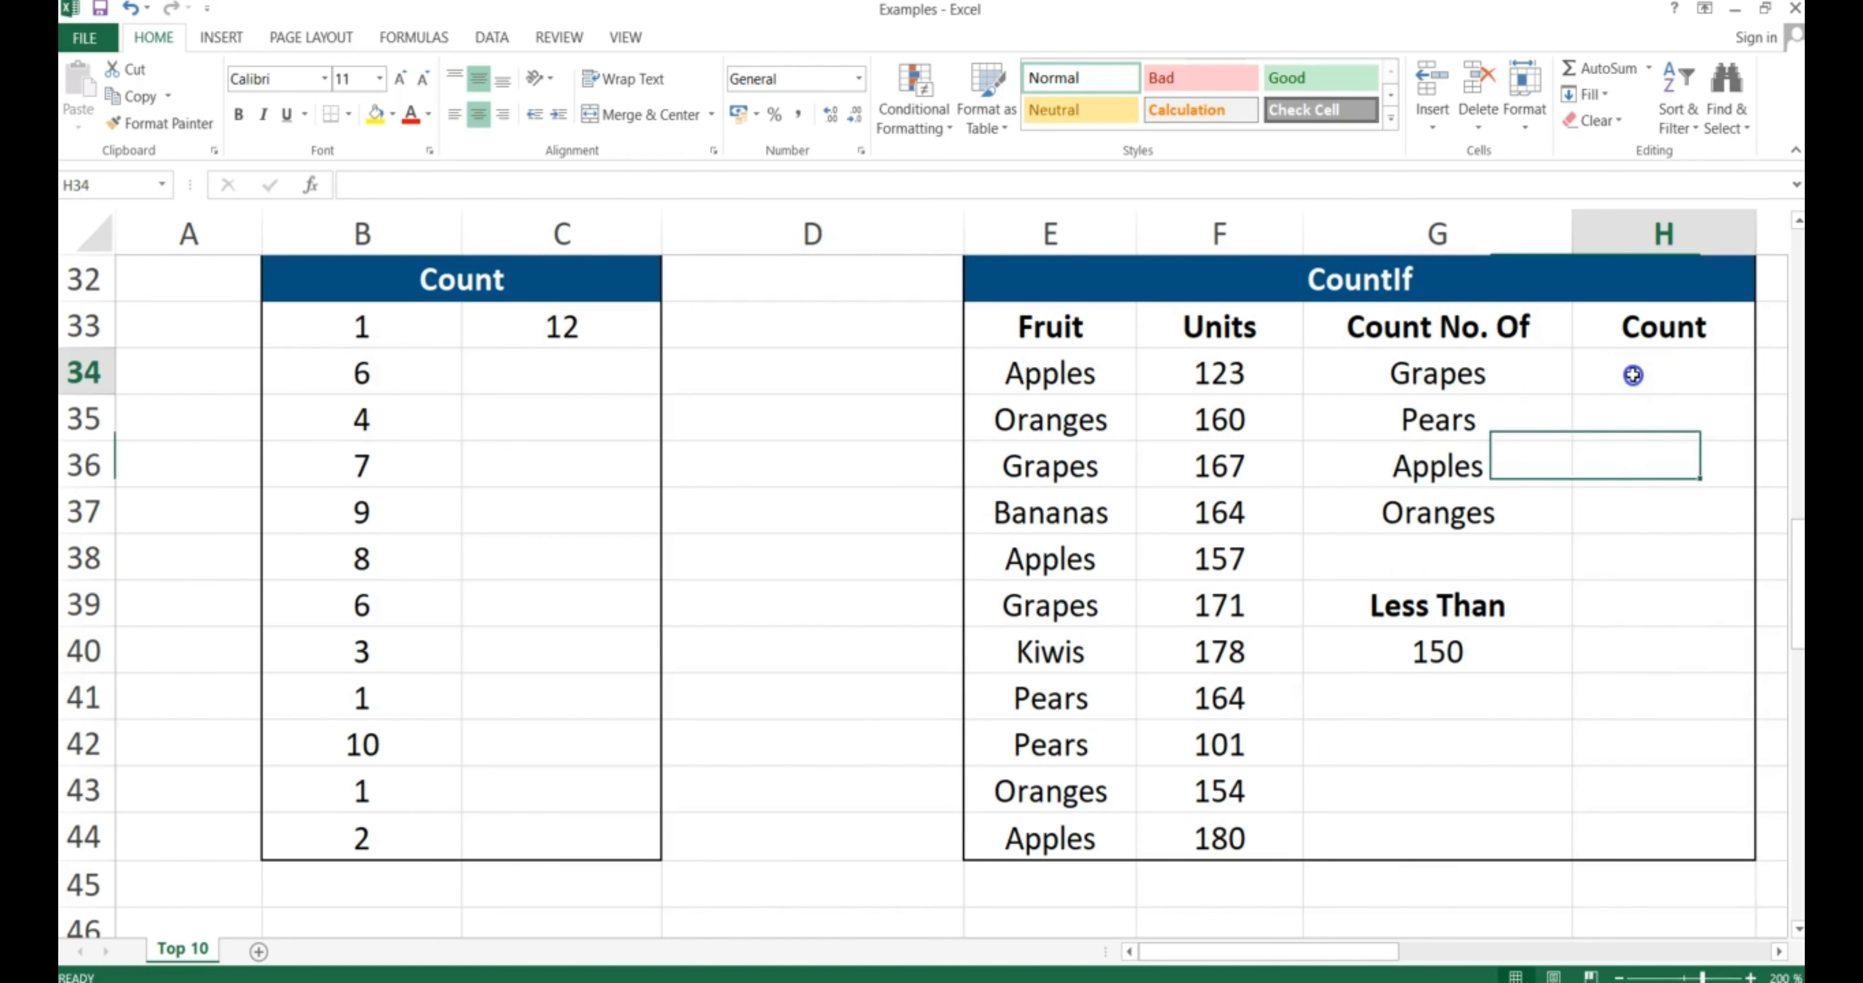
{"action": "type", "text": "=COU"}
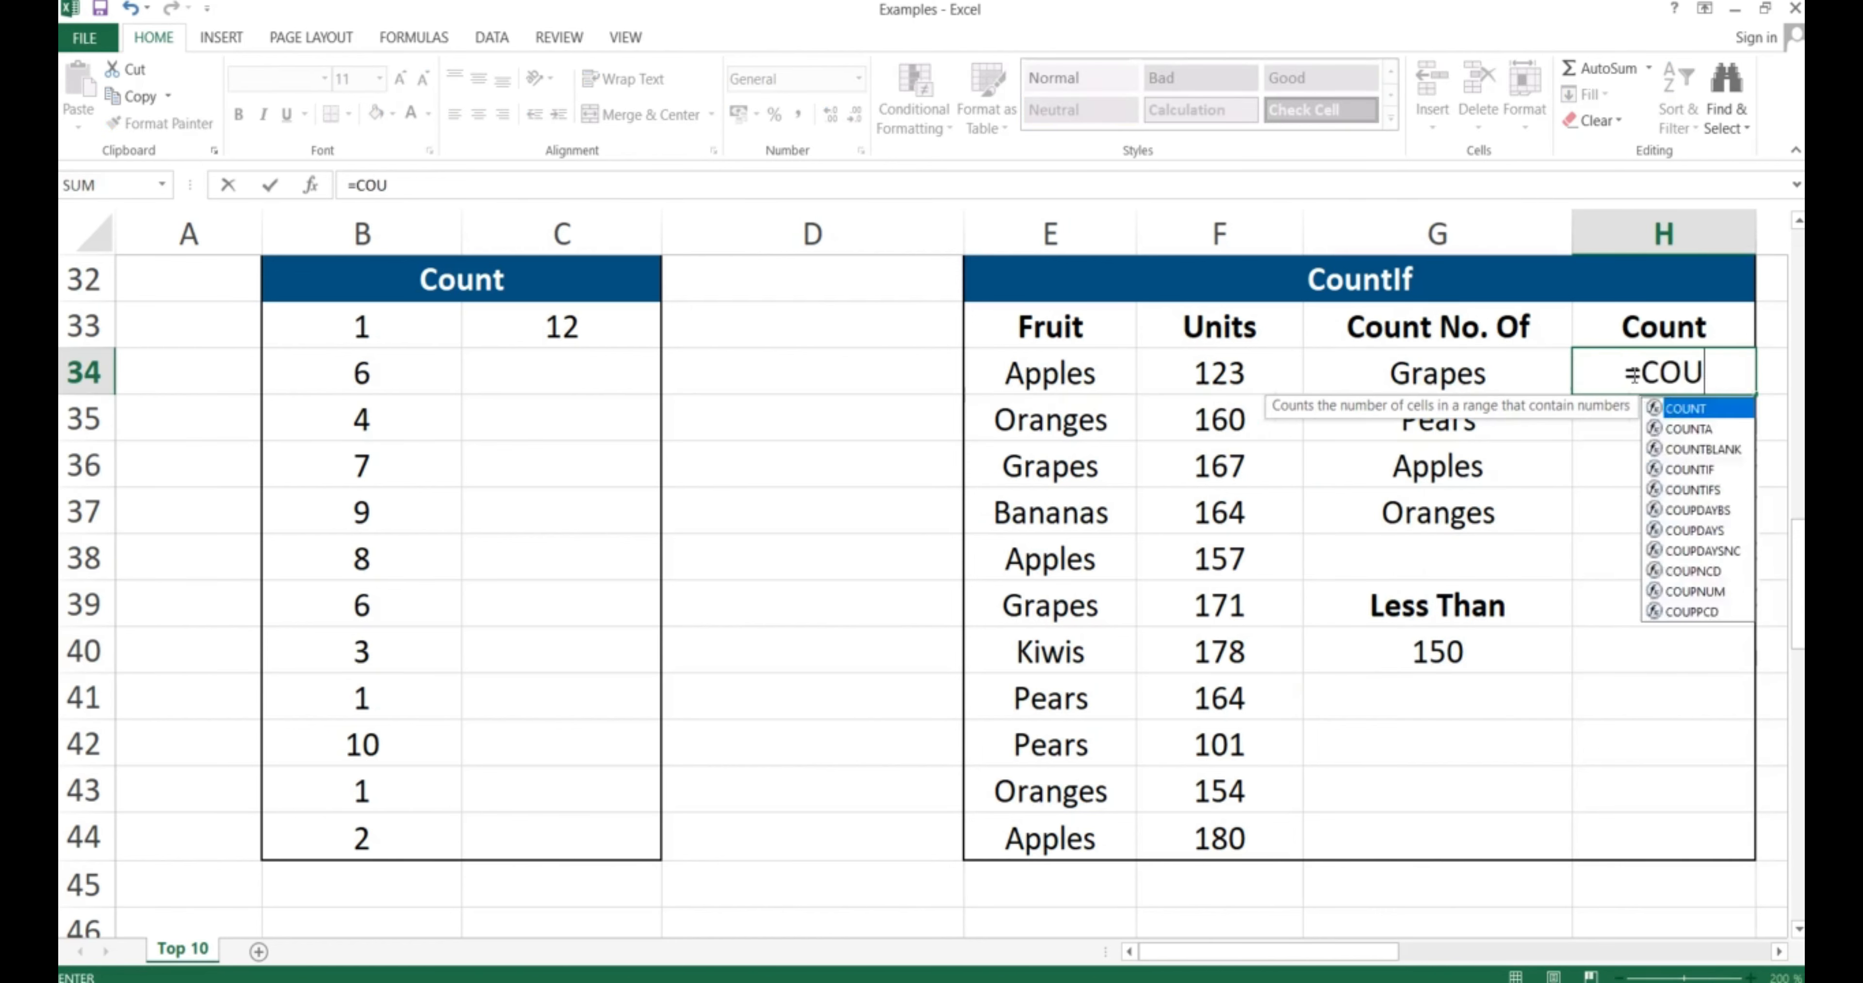
{"action": "type", "text": "NTIF("}
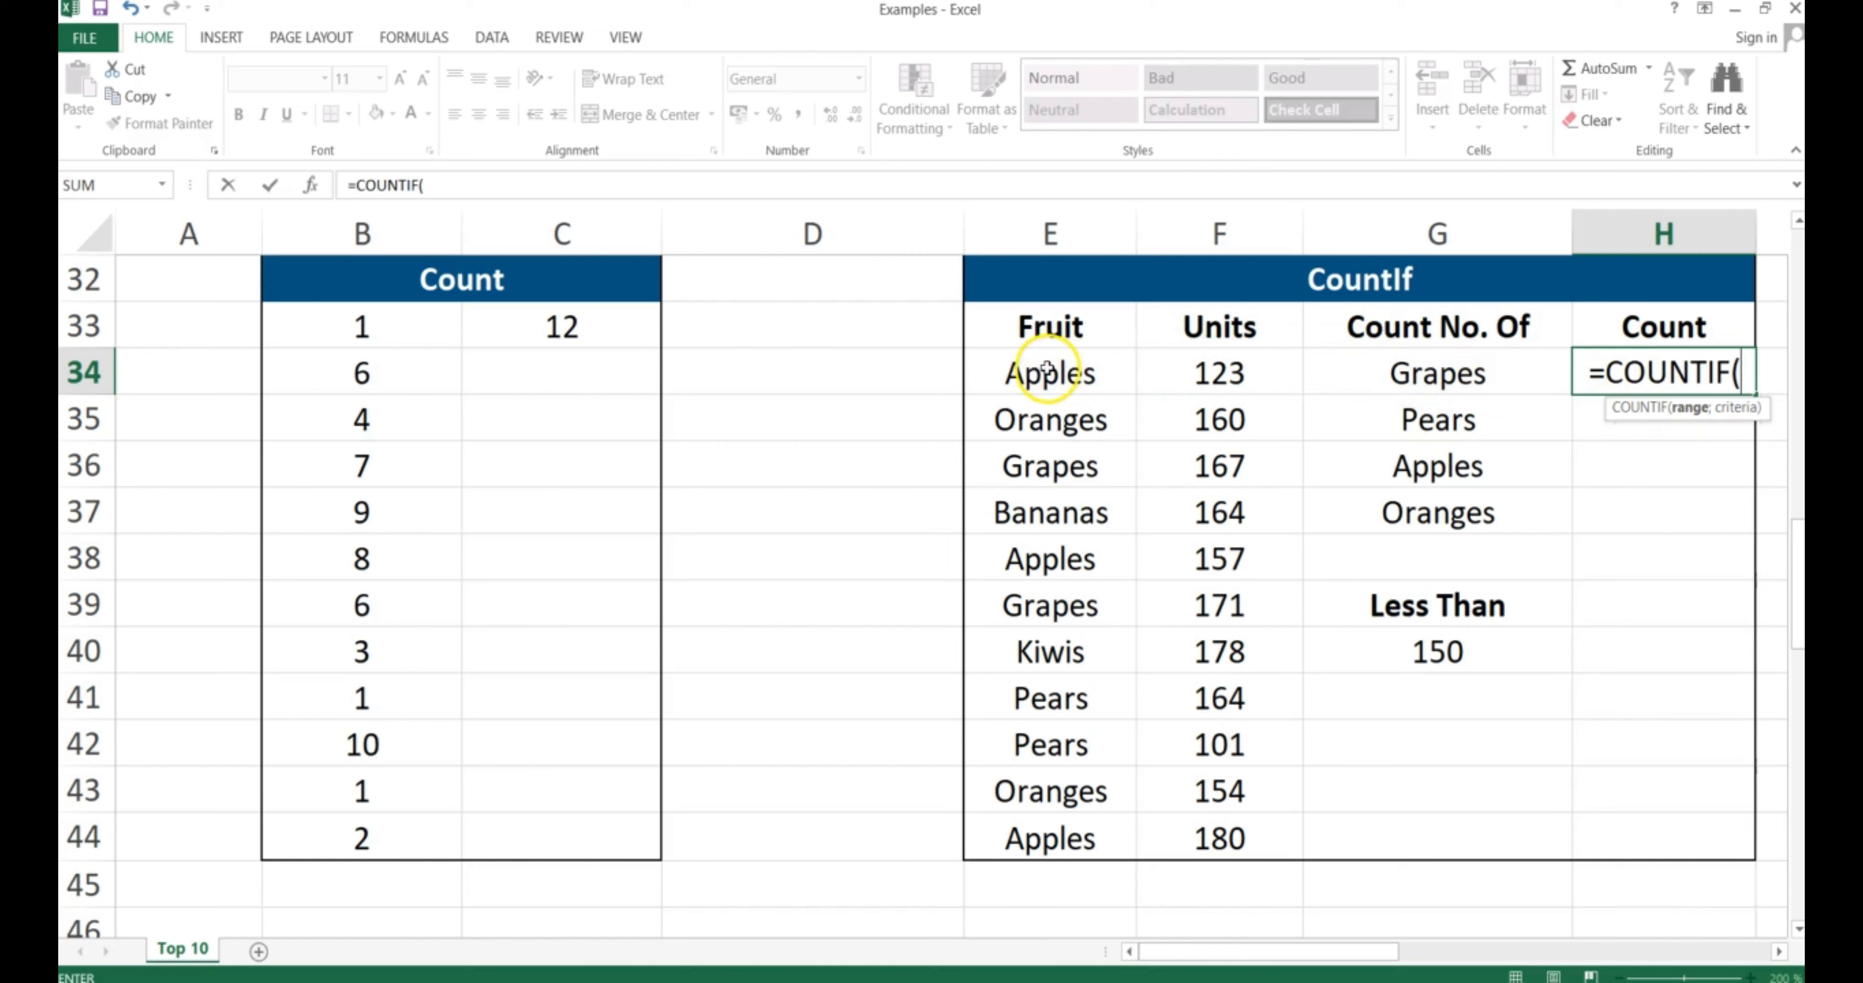
{"action": "left_click_drag", "start_coordinate": [1042, 370], "coordinate": [1034, 819]}
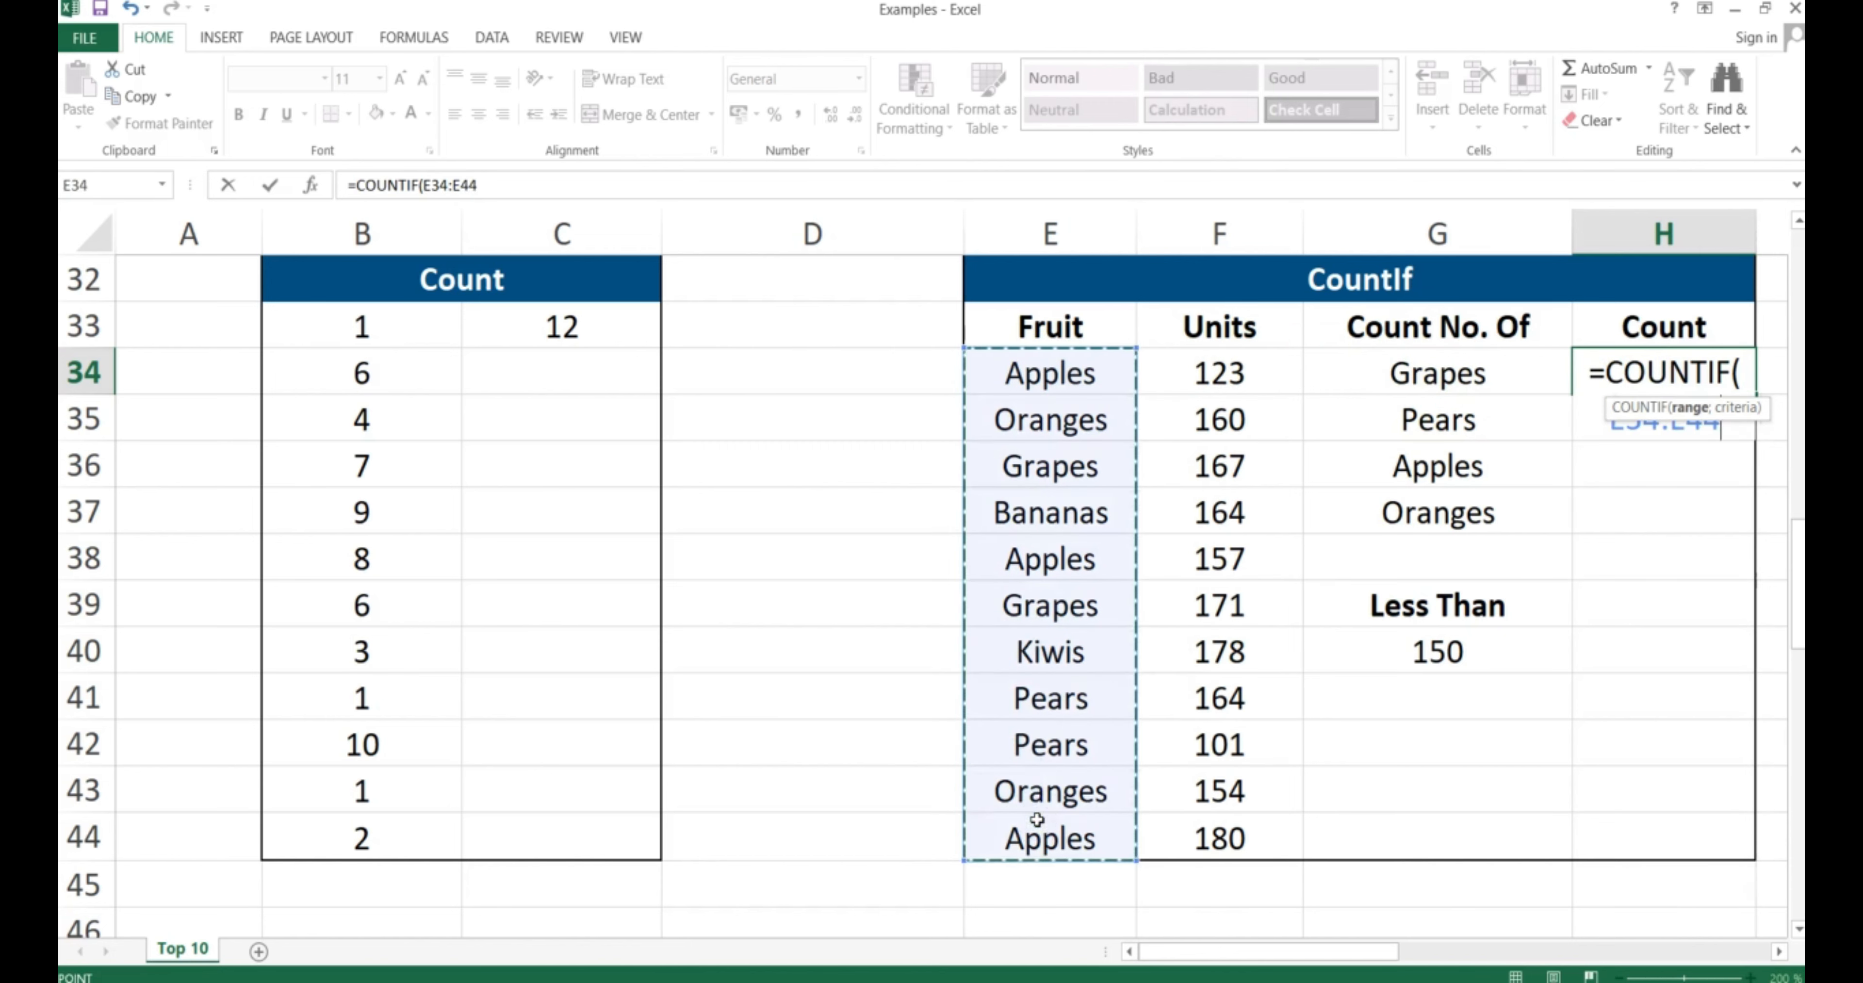
{"action": "key", "text": "F4"}
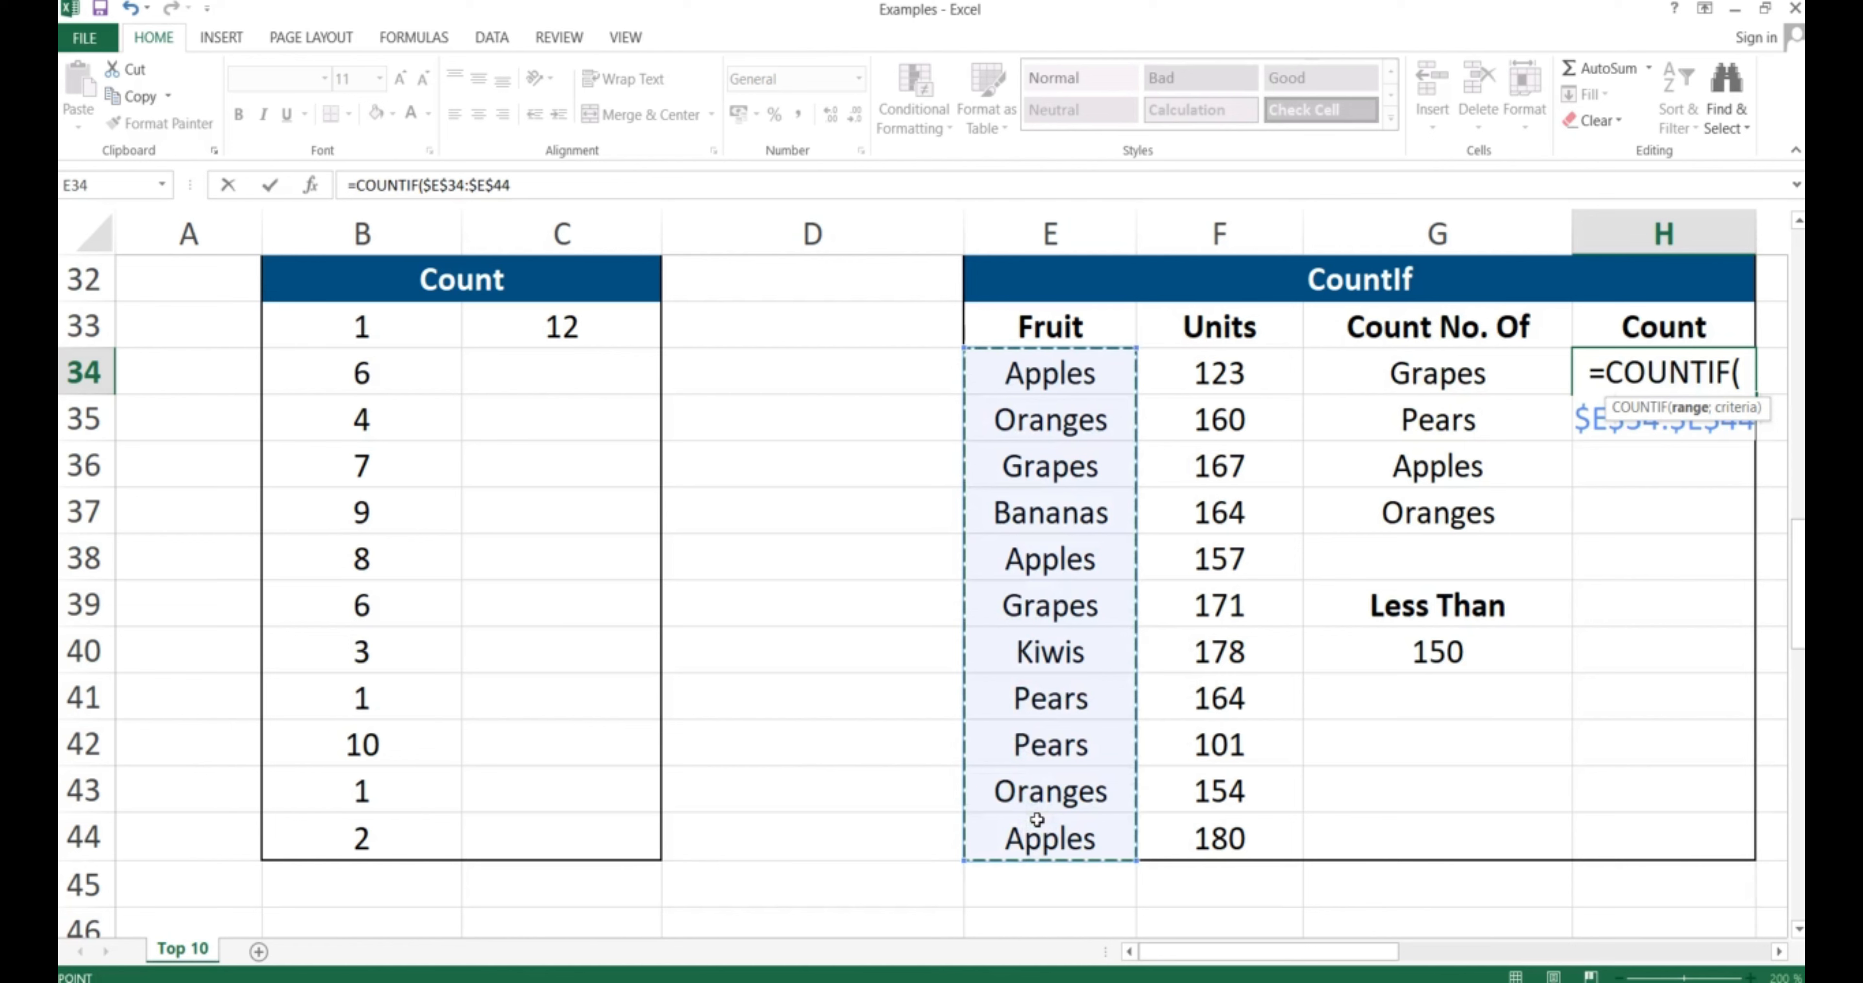
{"action": "type", "text": ";"}
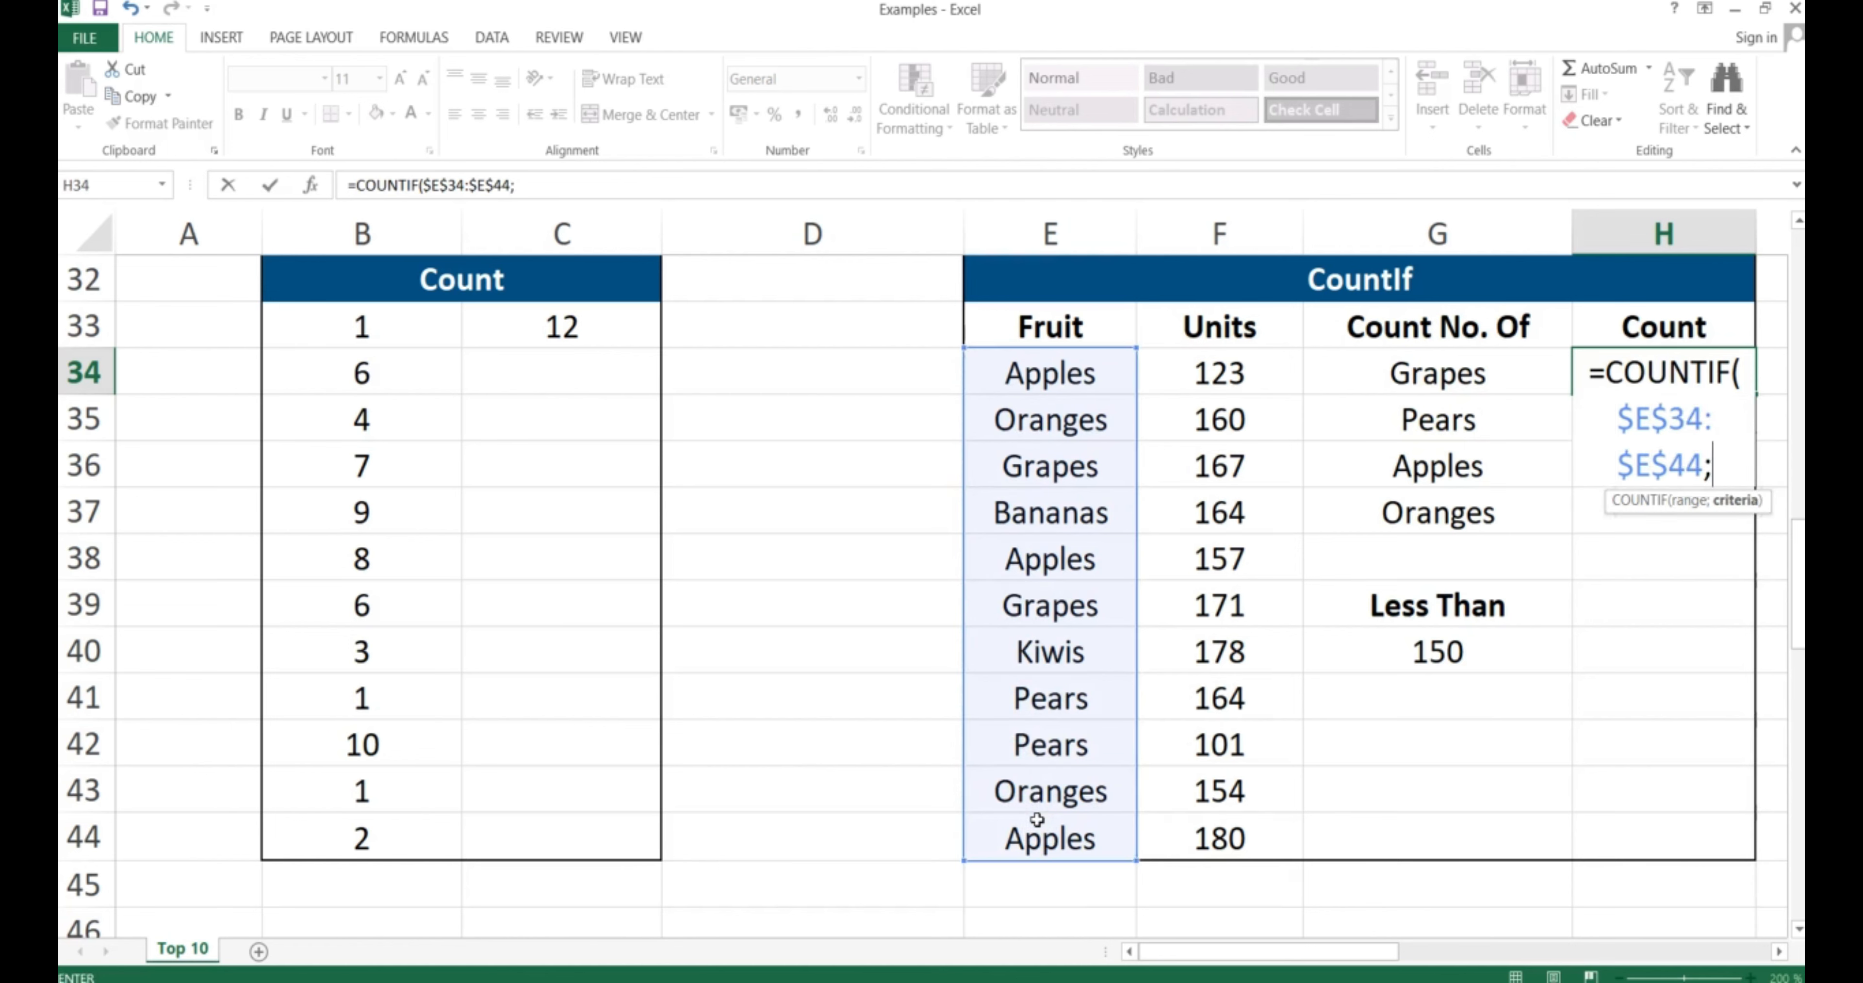
{"action": "left_click", "coordinate": [1429, 372]}
{"action": "type", "text": ")"}
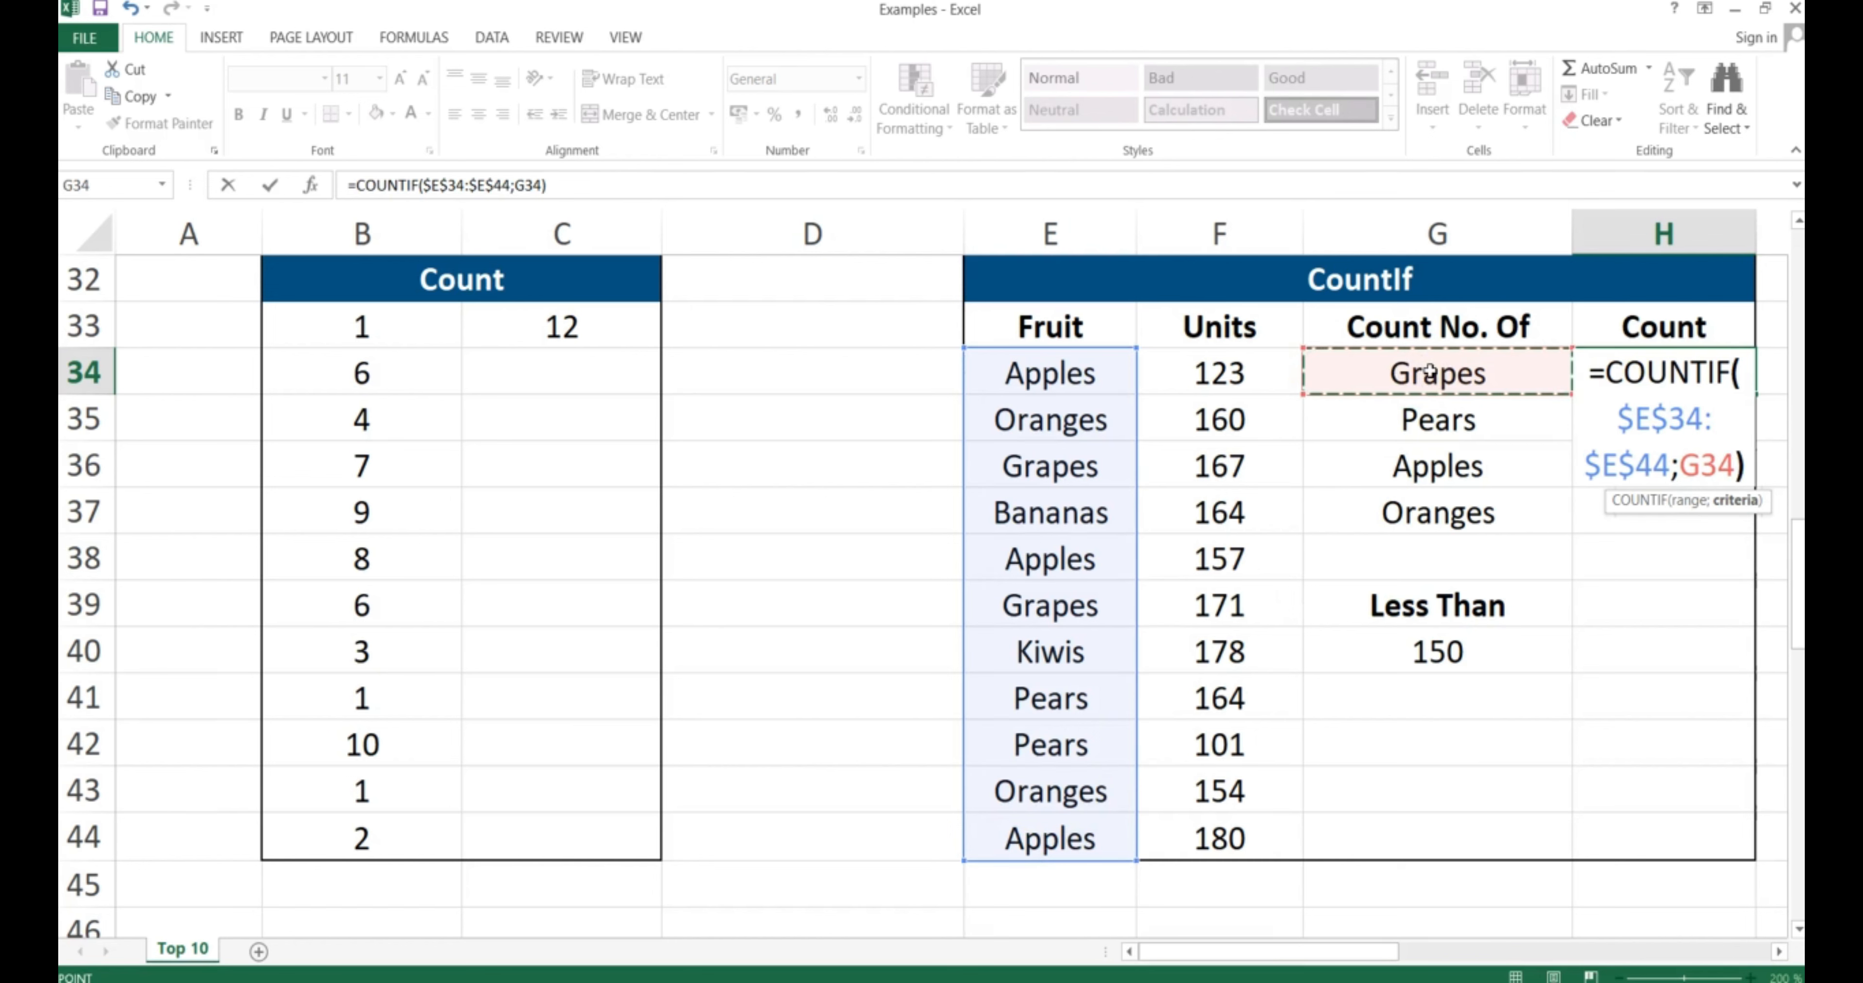
{"action": "key", "text": "Return"}
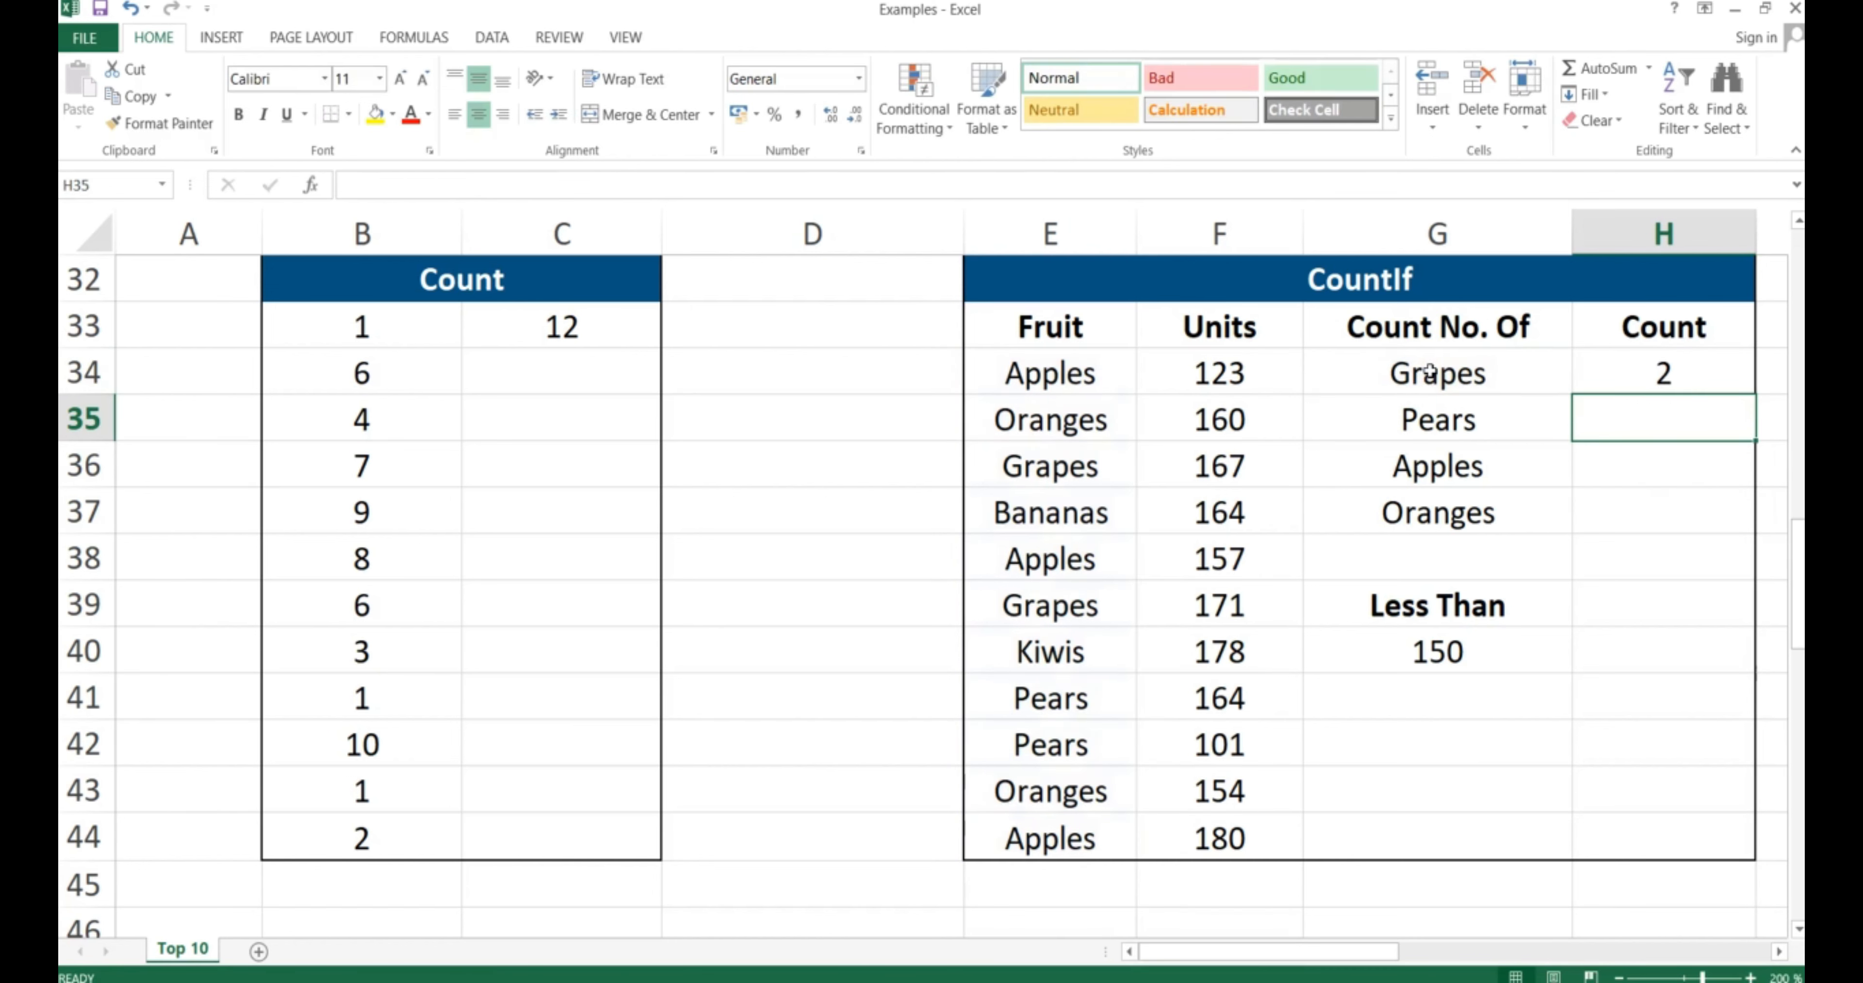
Copy the Grapes formula into H35:H37 for Pears 2, Apples 3 and Oranges 2
{"action": "key", "text": "Up"}
{"action": "key", "text": "ctrl+c"}
{"action": "key", "text": "shift+Down"}
{"action": "key", "text": "shift+Down"}
{"action": "key", "text": "shift+Down"}
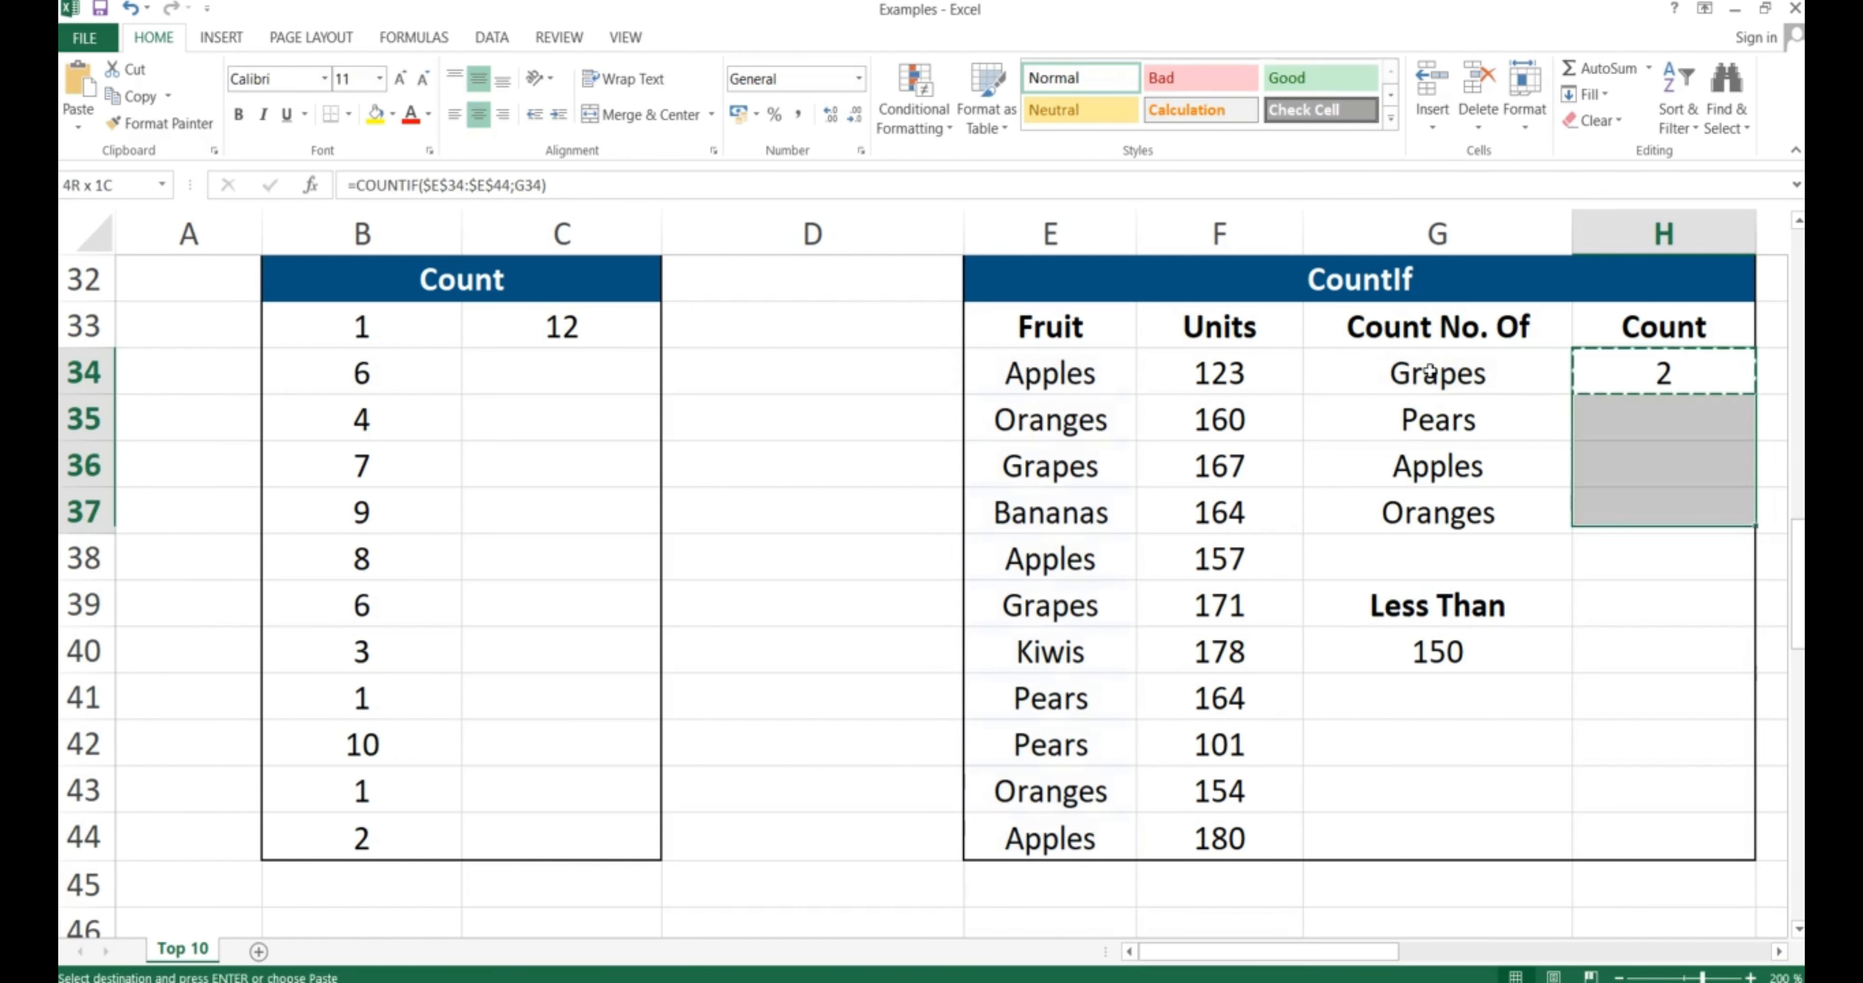
{"action": "key", "text": "ctrl+v"}
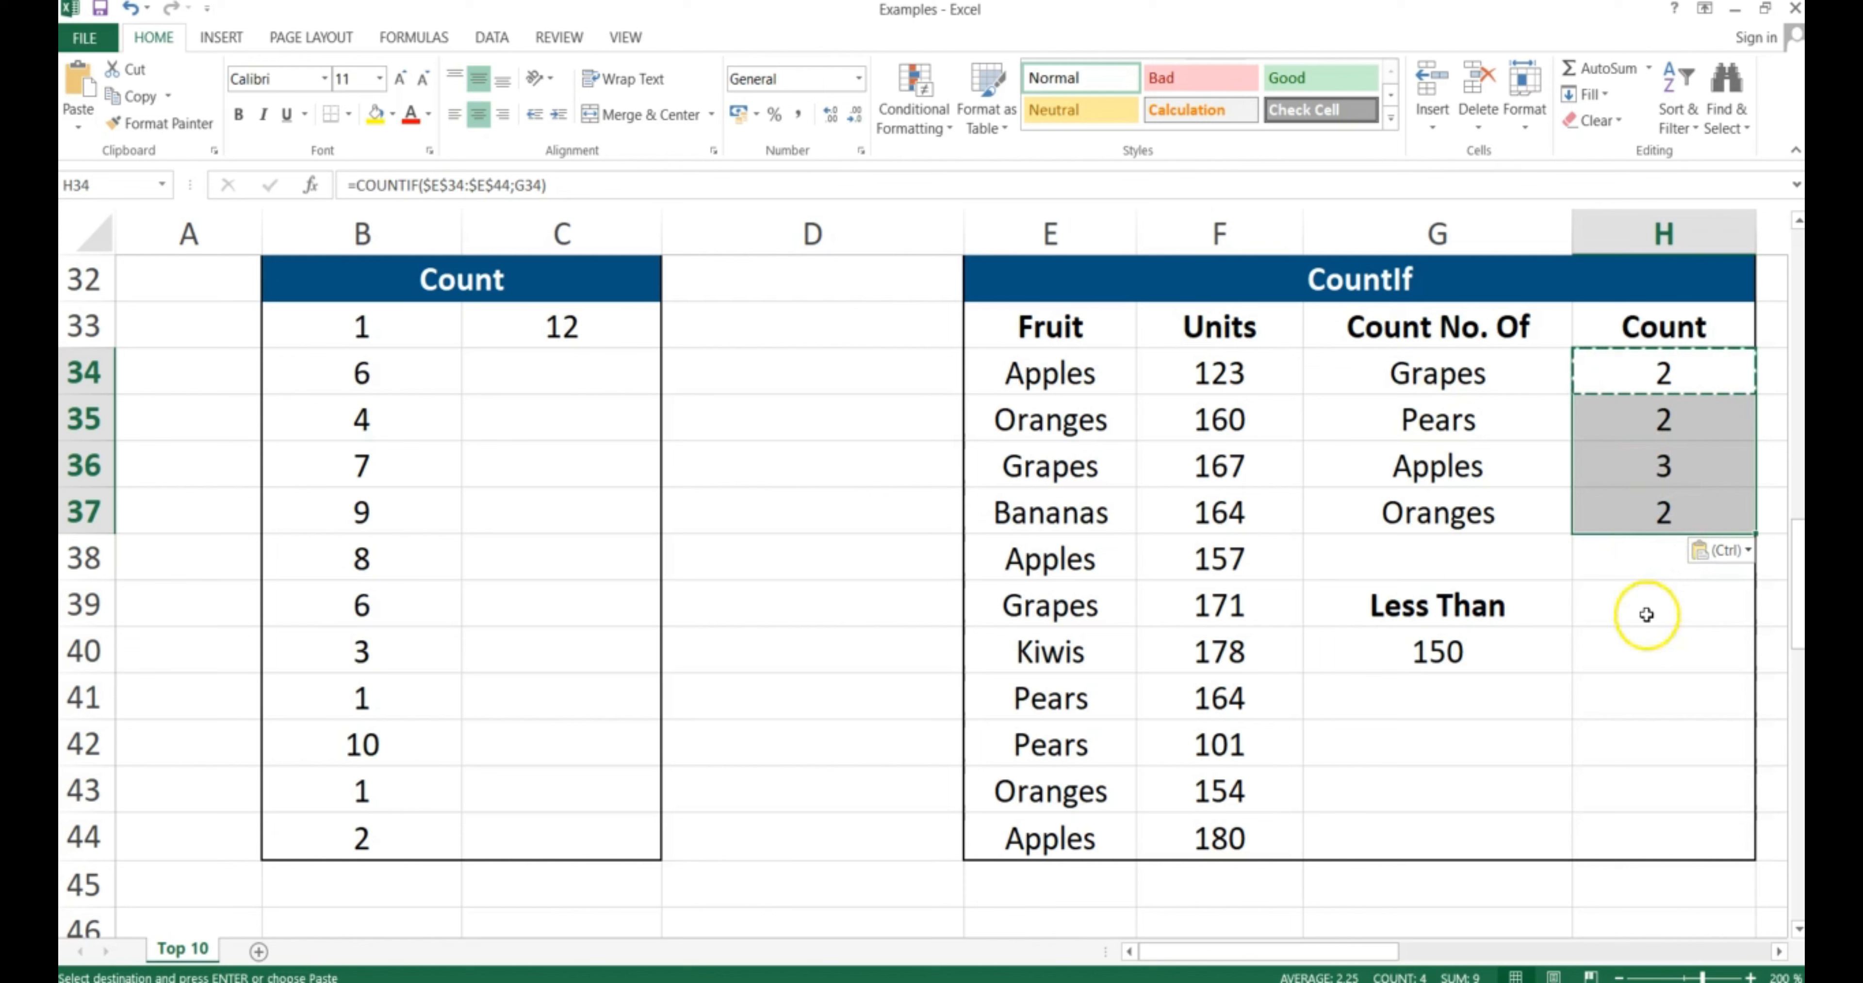
Enter =COUNTIF($F$34:$F$44;"<"&150) in H40 to count Units below 150, giving 2
{"action": "left_click", "coordinate": [1634, 652]}
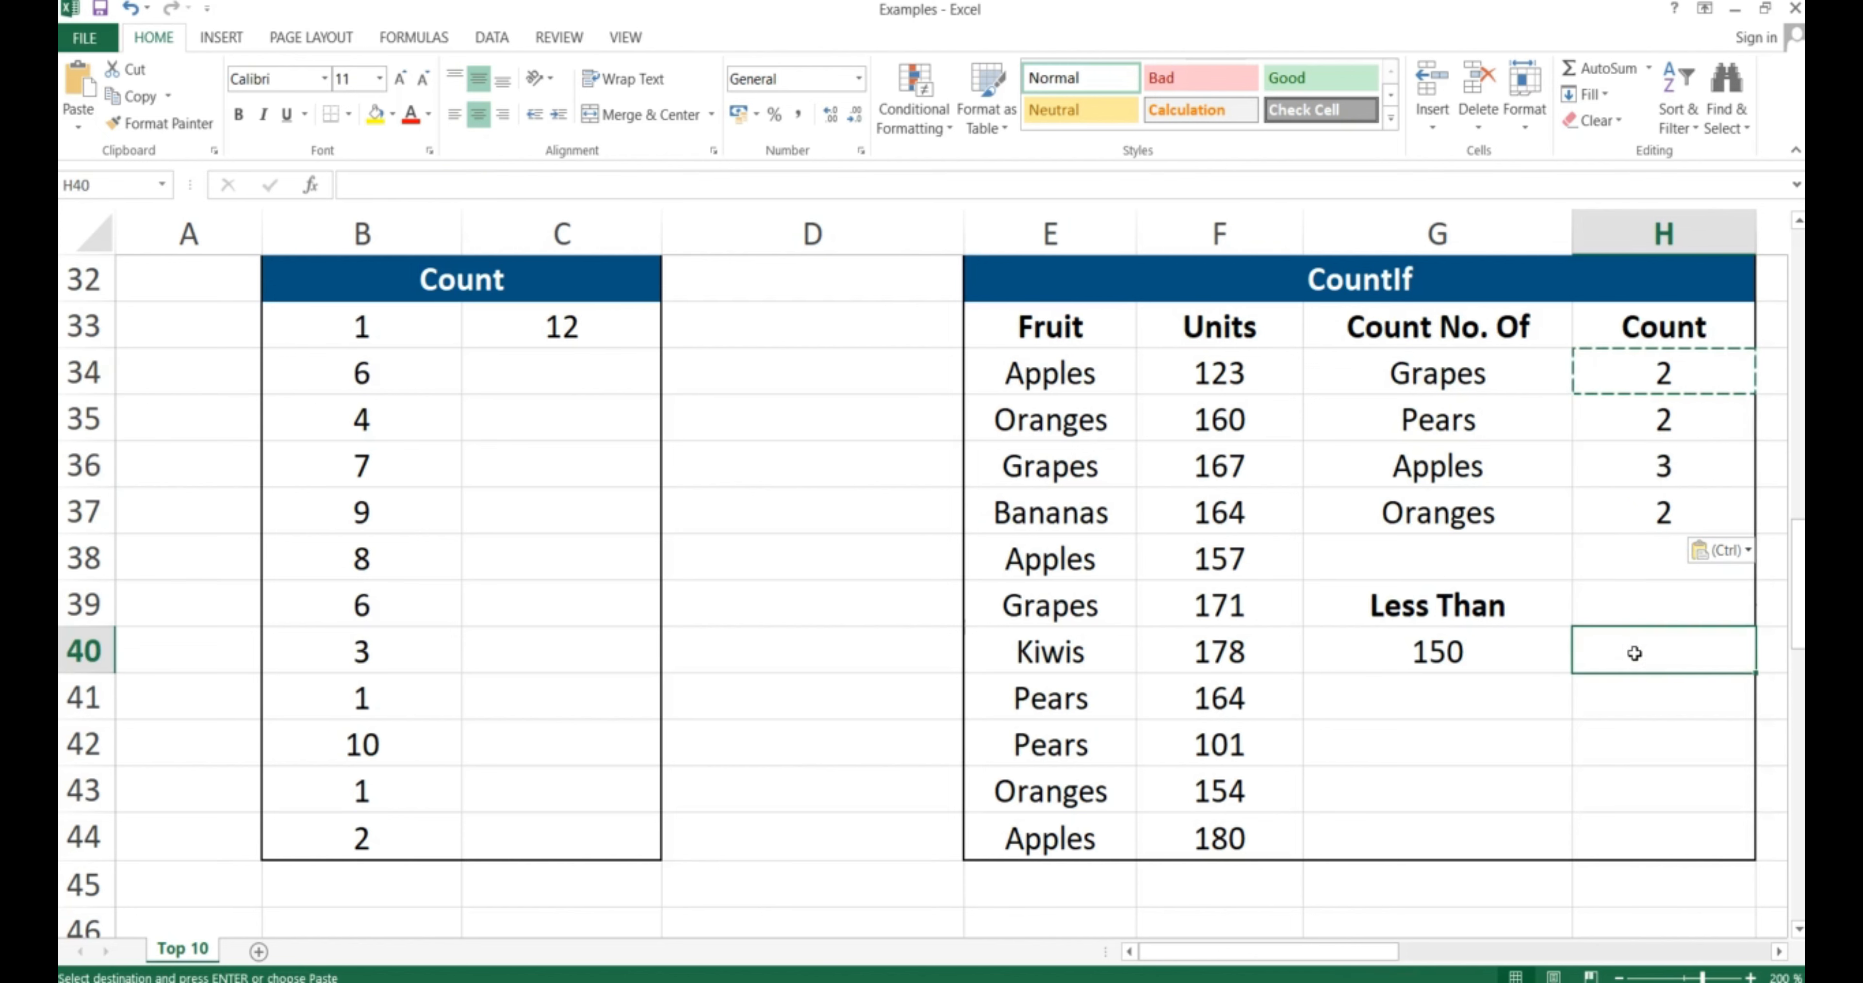
{"action": "type", "text": "="}
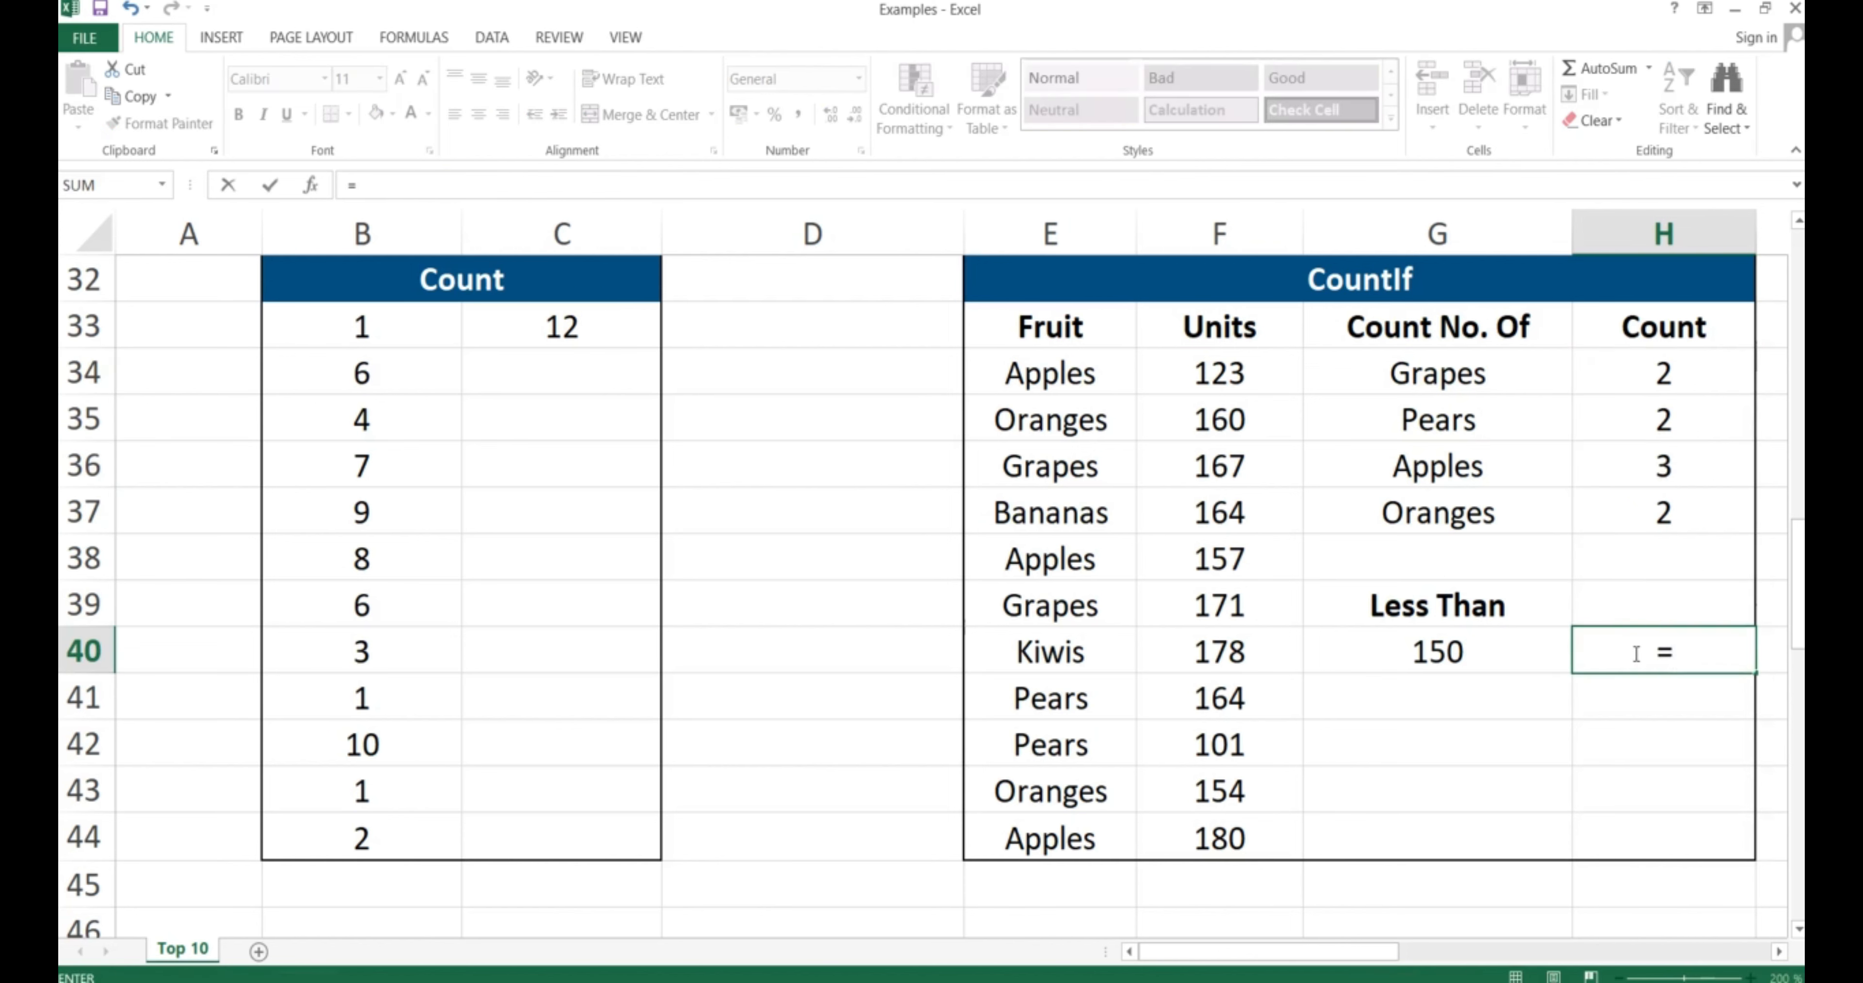
{"action": "type", "text": "COUNTIF"}
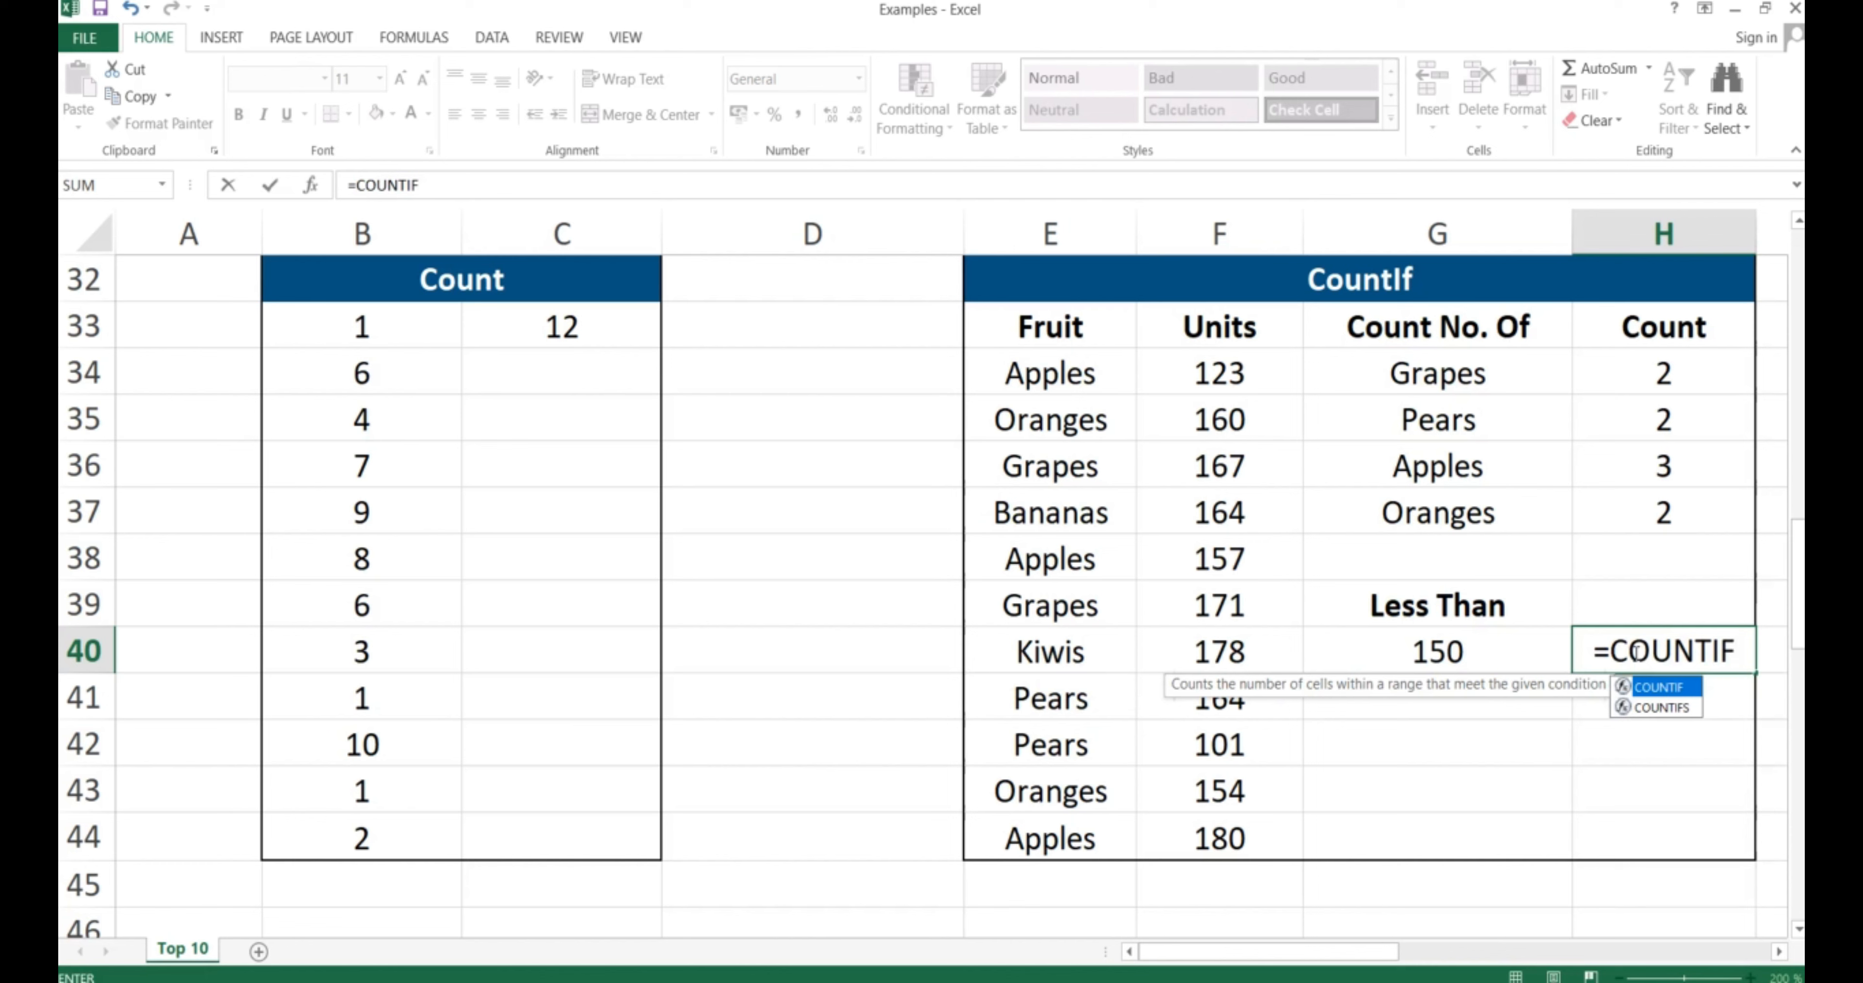
{"action": "type", "text": "("}
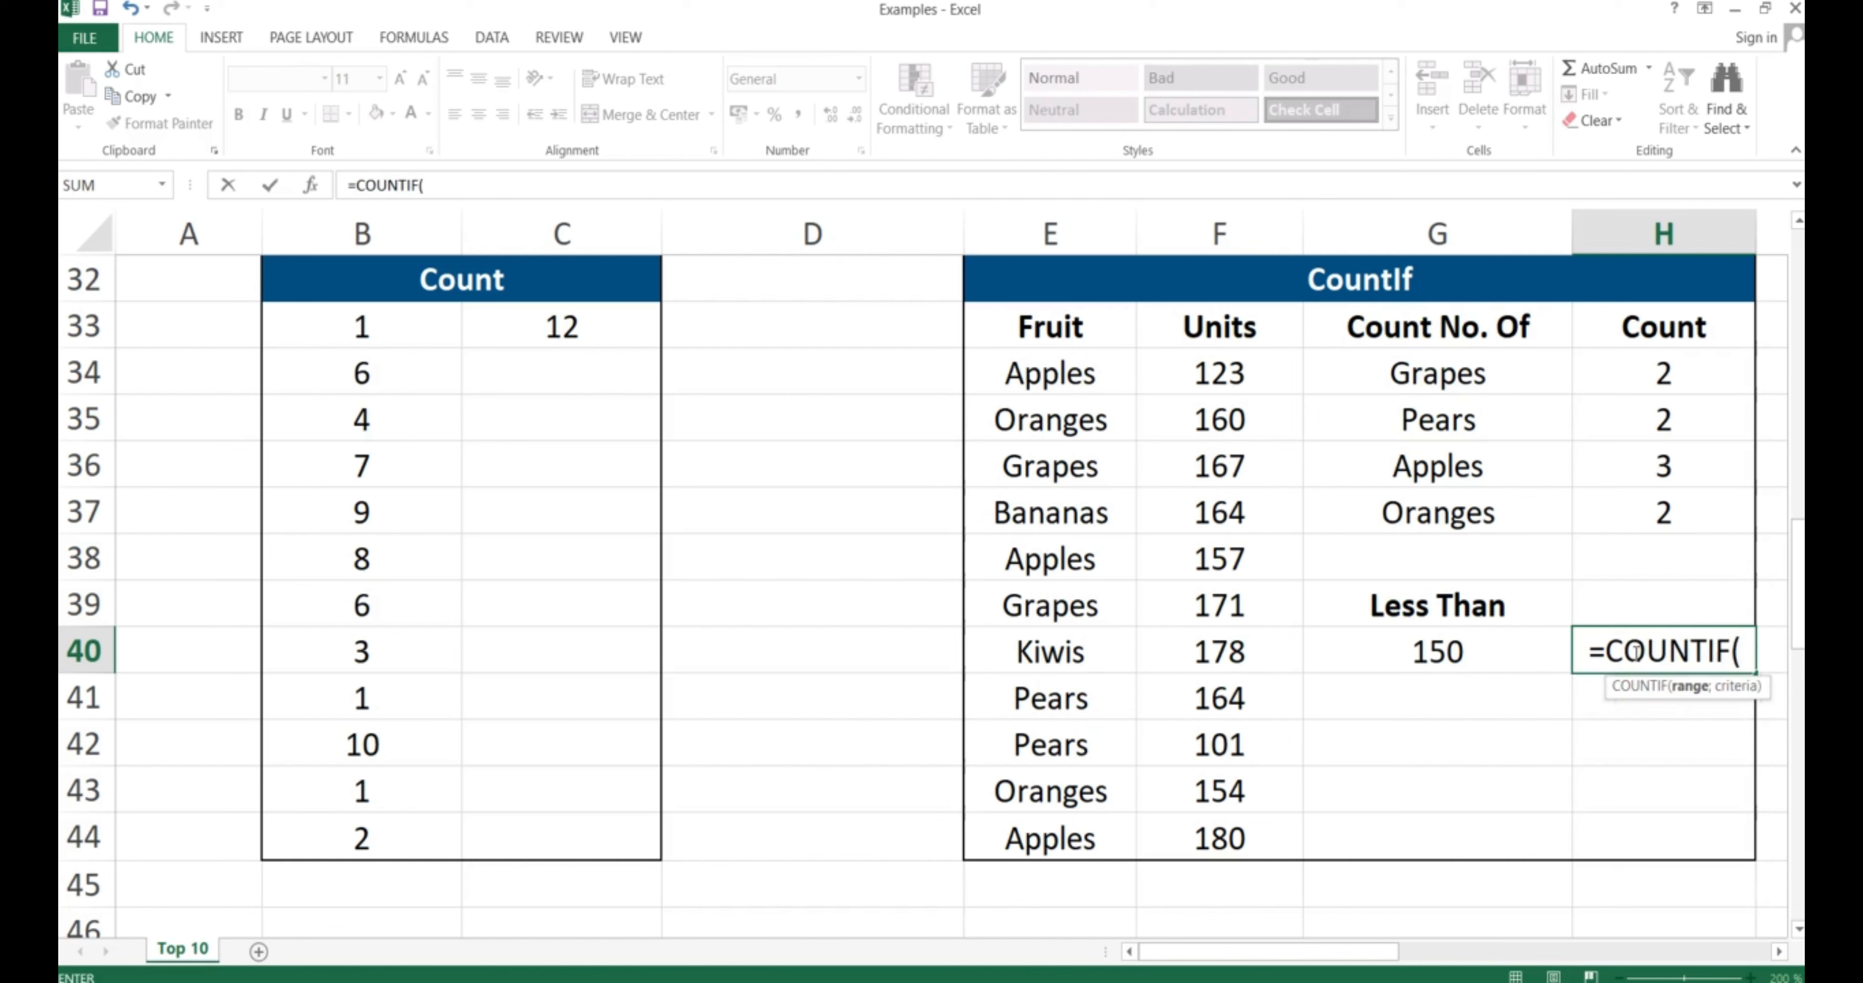
{"action": "left_click", "coordinate": [1220, 374]}
{"action": "left_click_drag", "start_coordinate": [1220, 374], "coordinate": [1221, 819]}
{"action": "key", "text": "F4"}
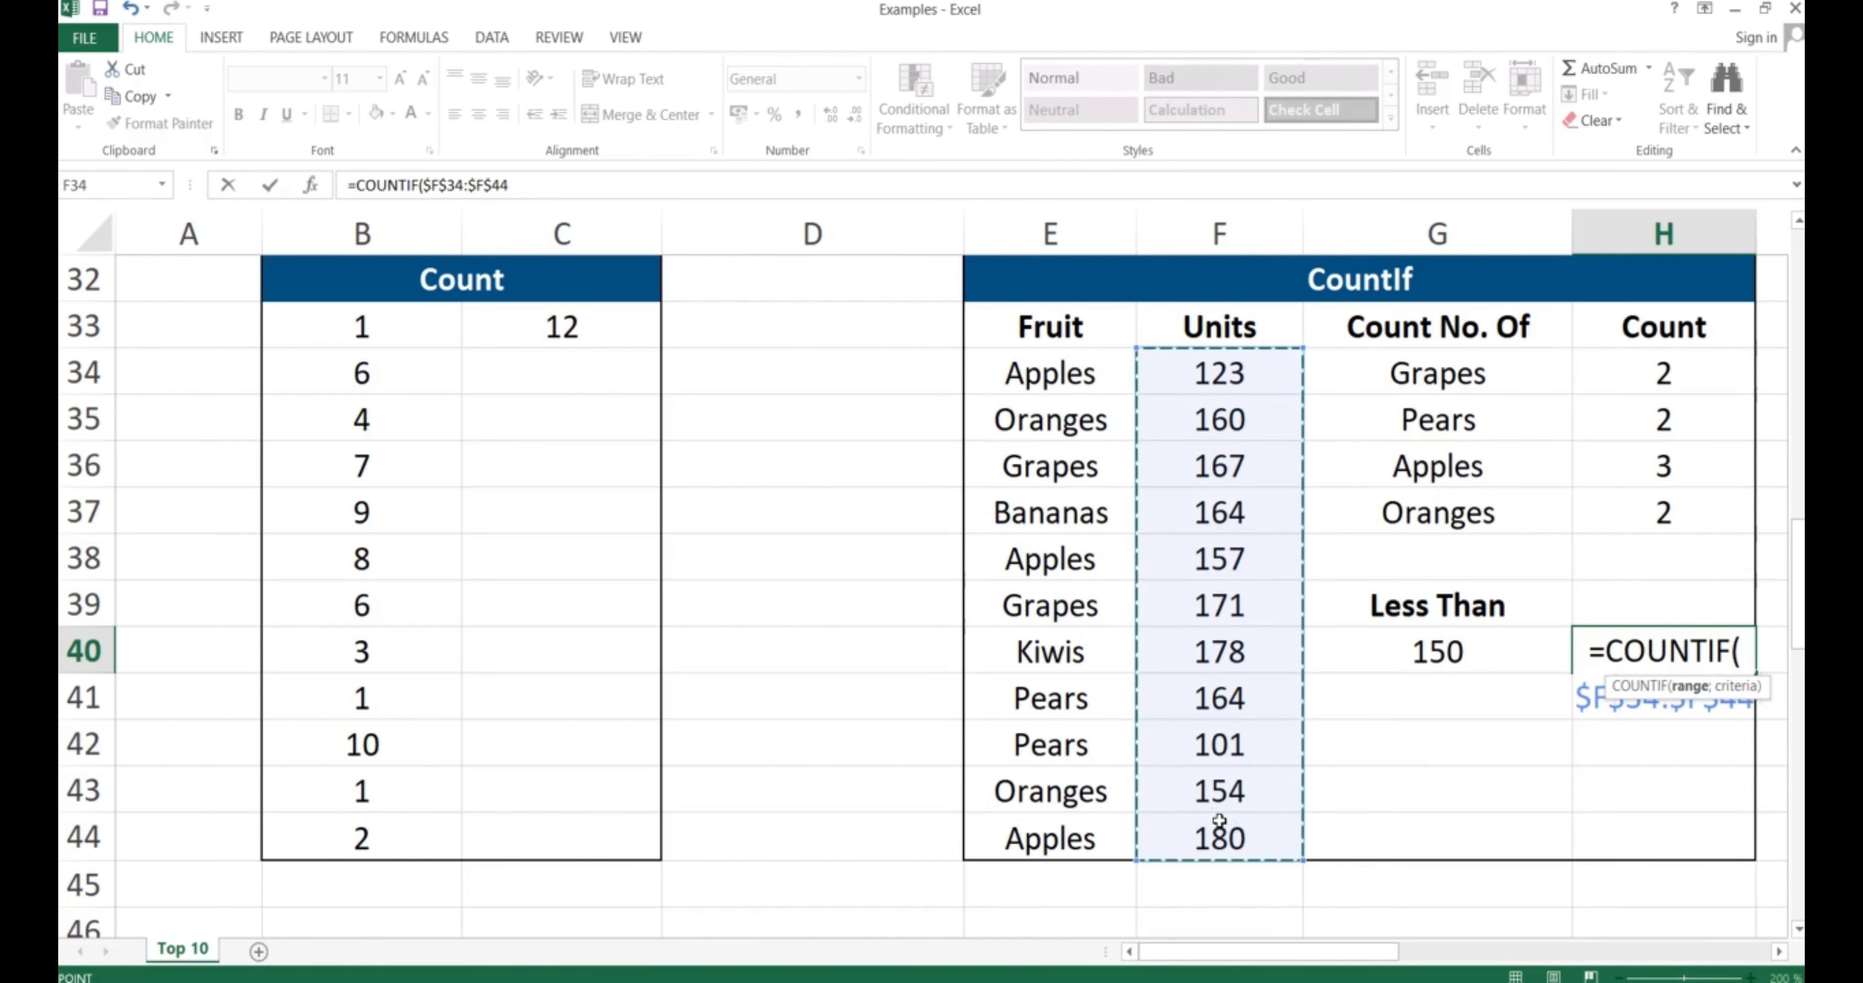
{"action": "type", "text": ";"}
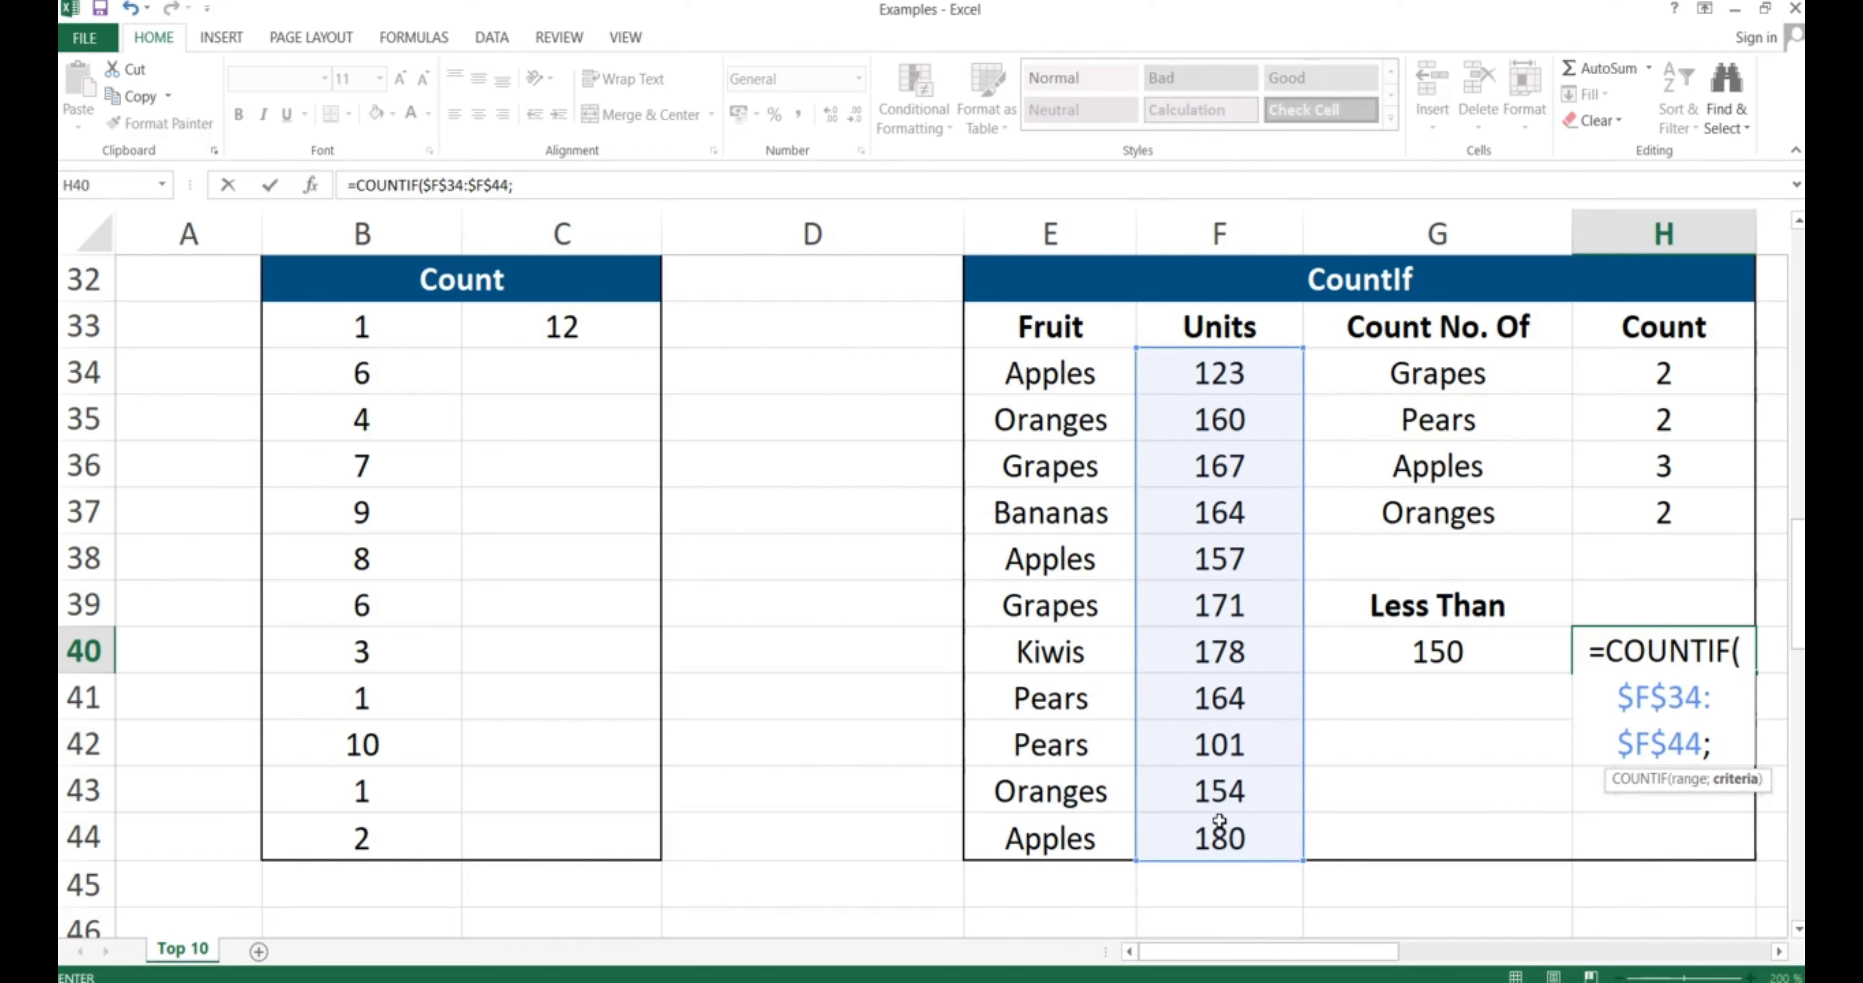
{"action": "type", "text": "\"<"}
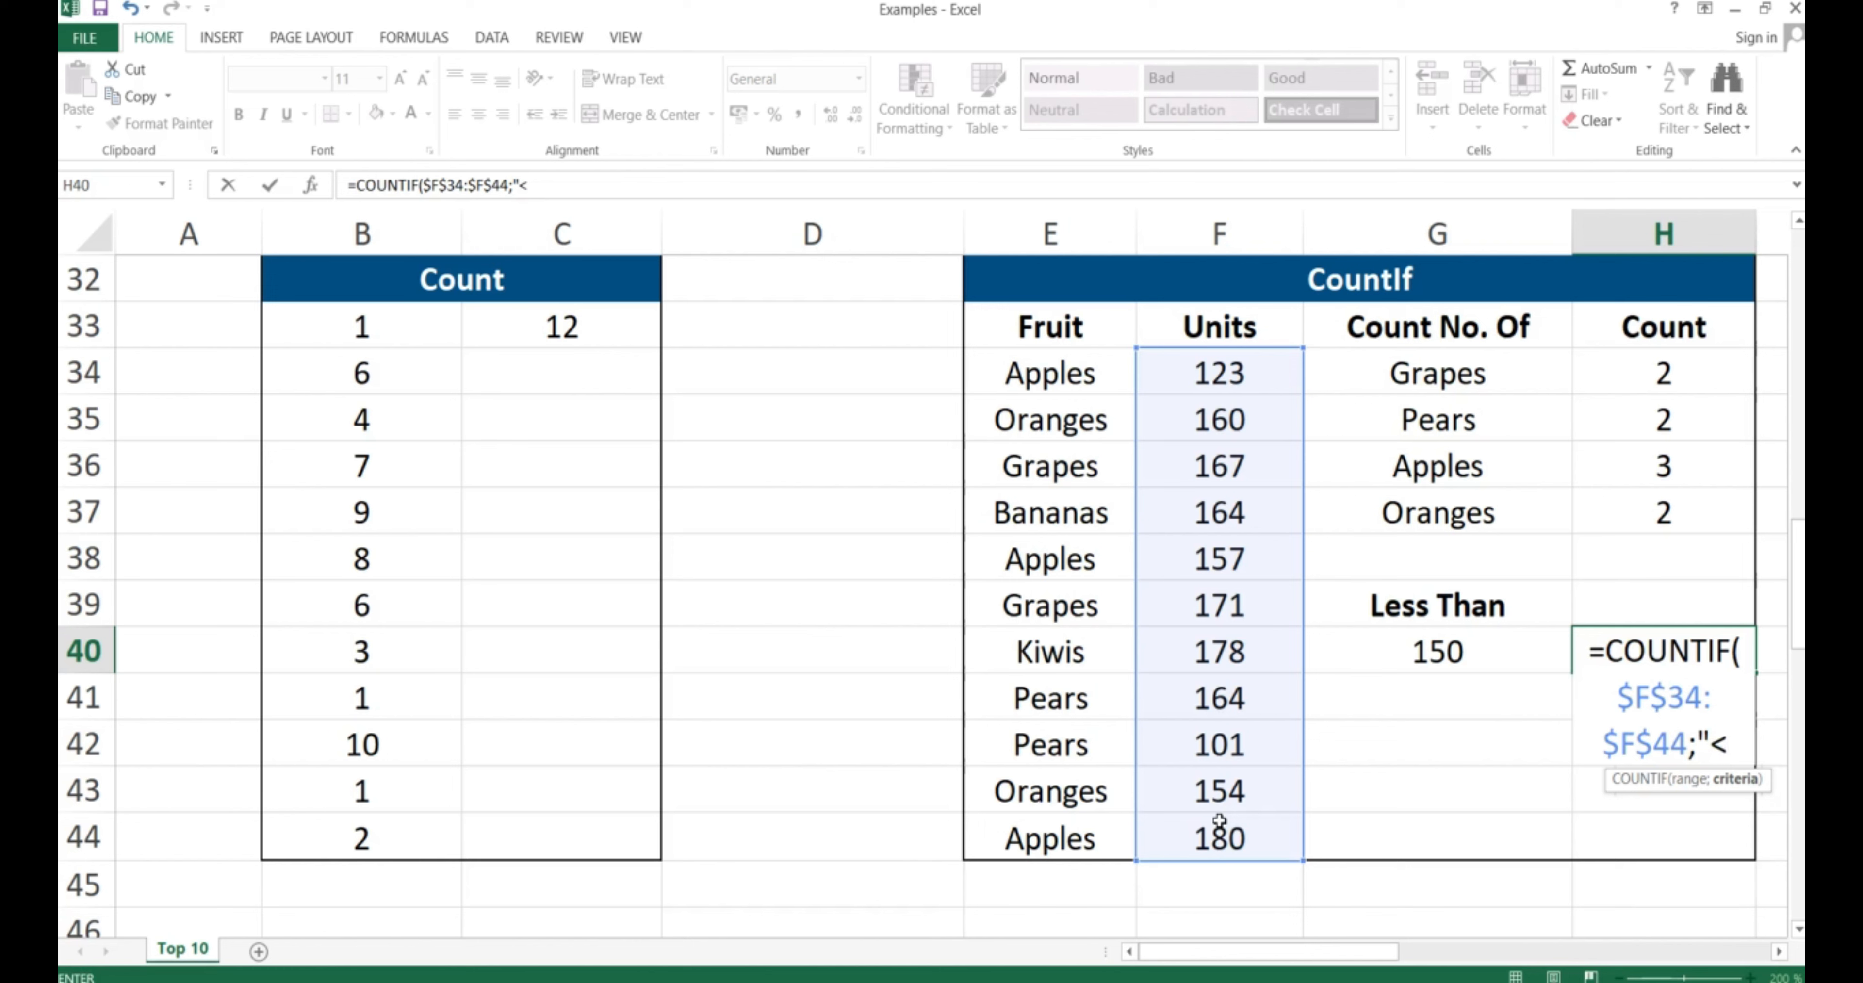
{"action": "type", "text": "\"&"}
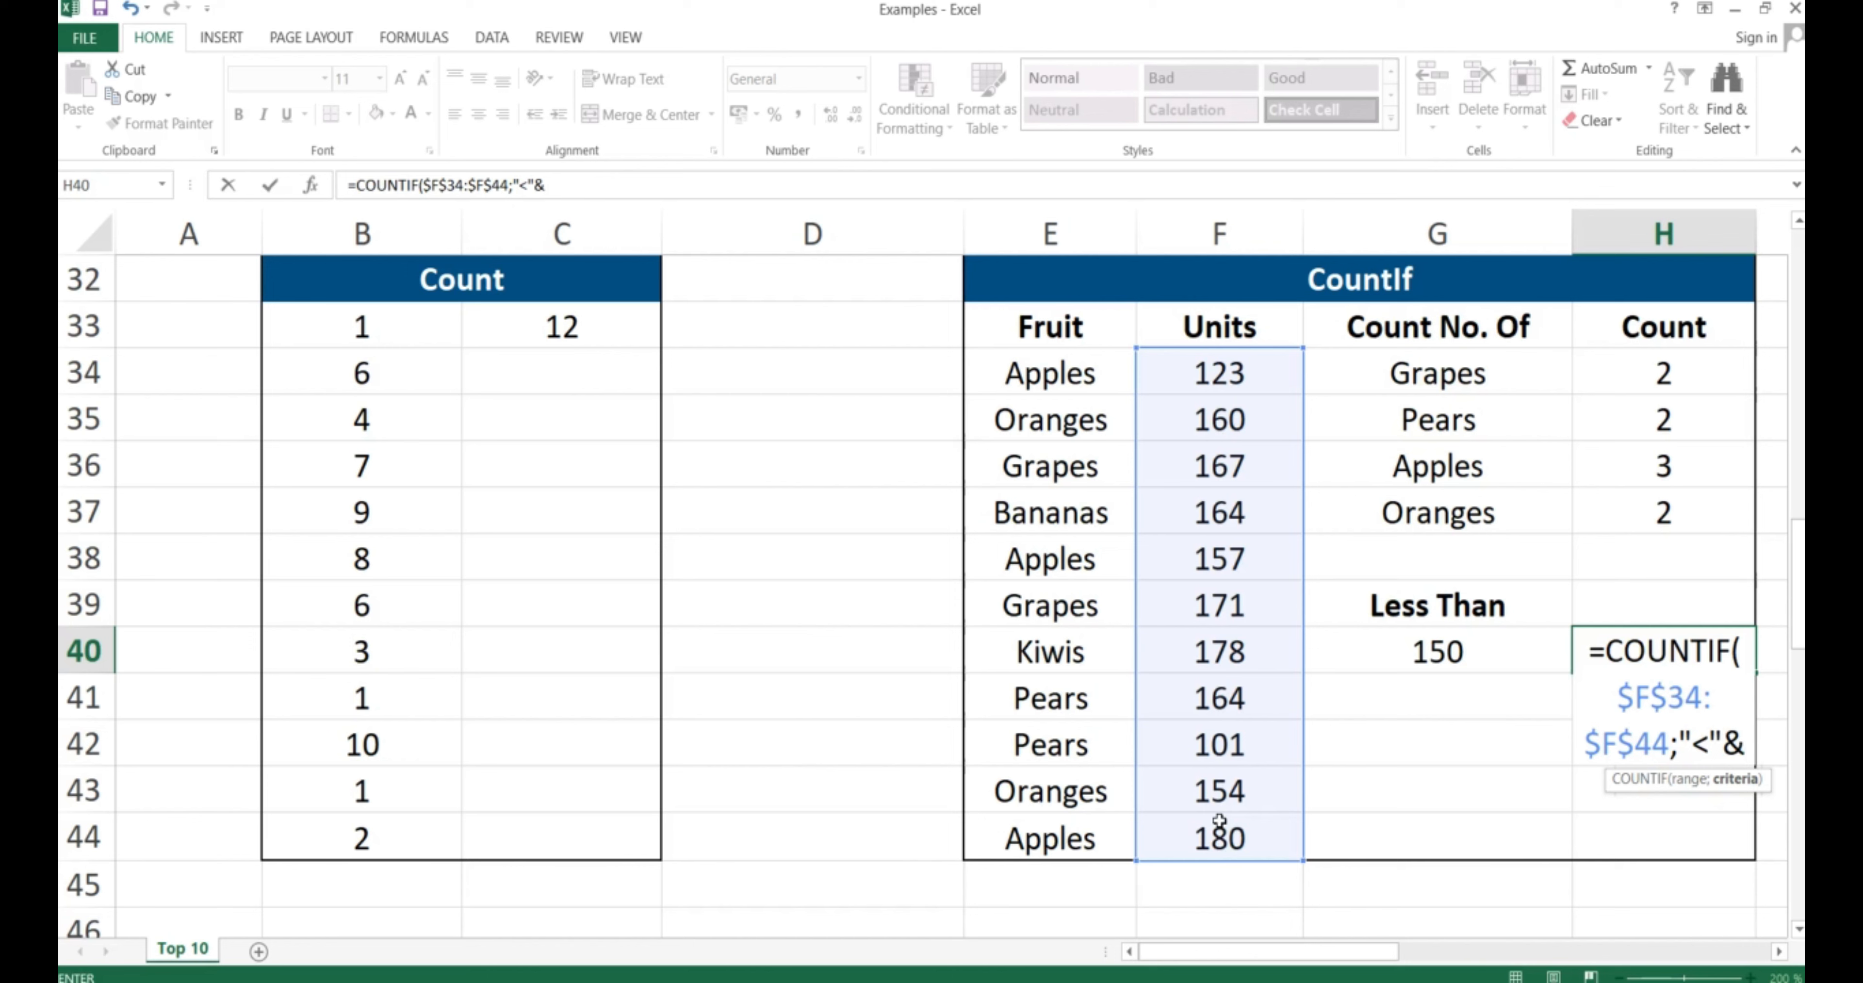
{"action": "type", "text": "150"}
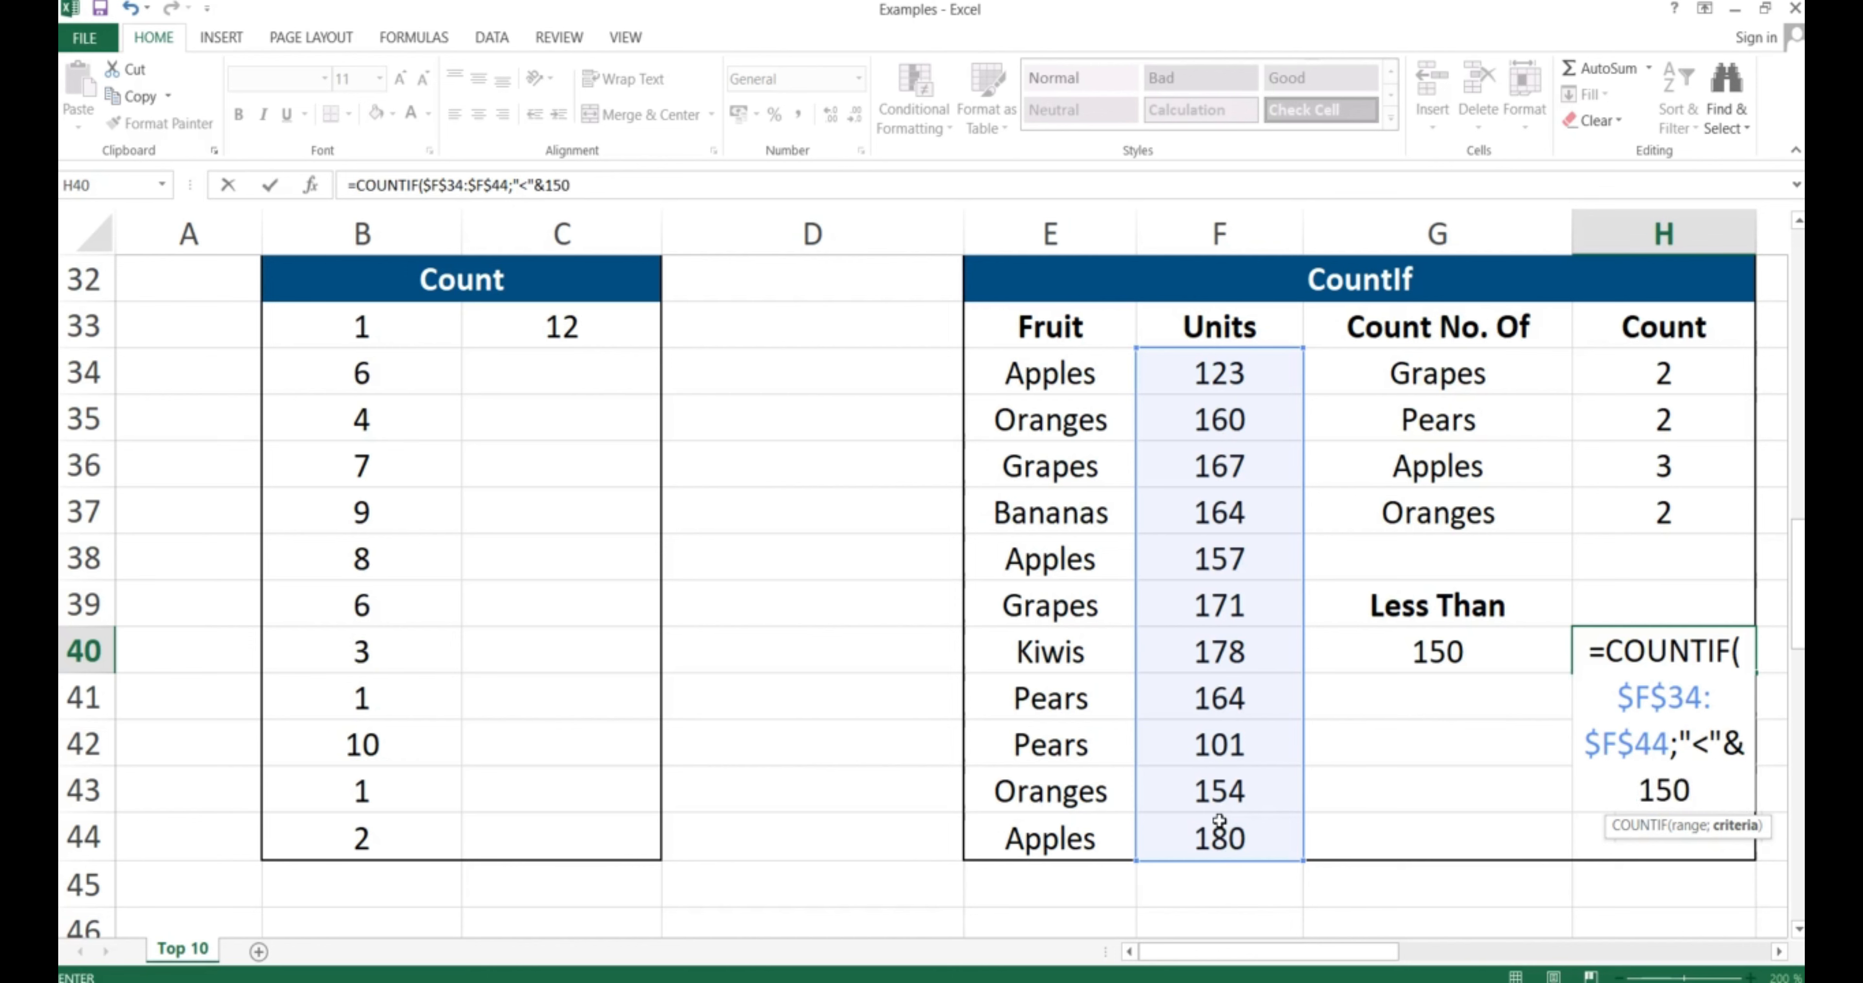
{"action": "type", "text": ")"}
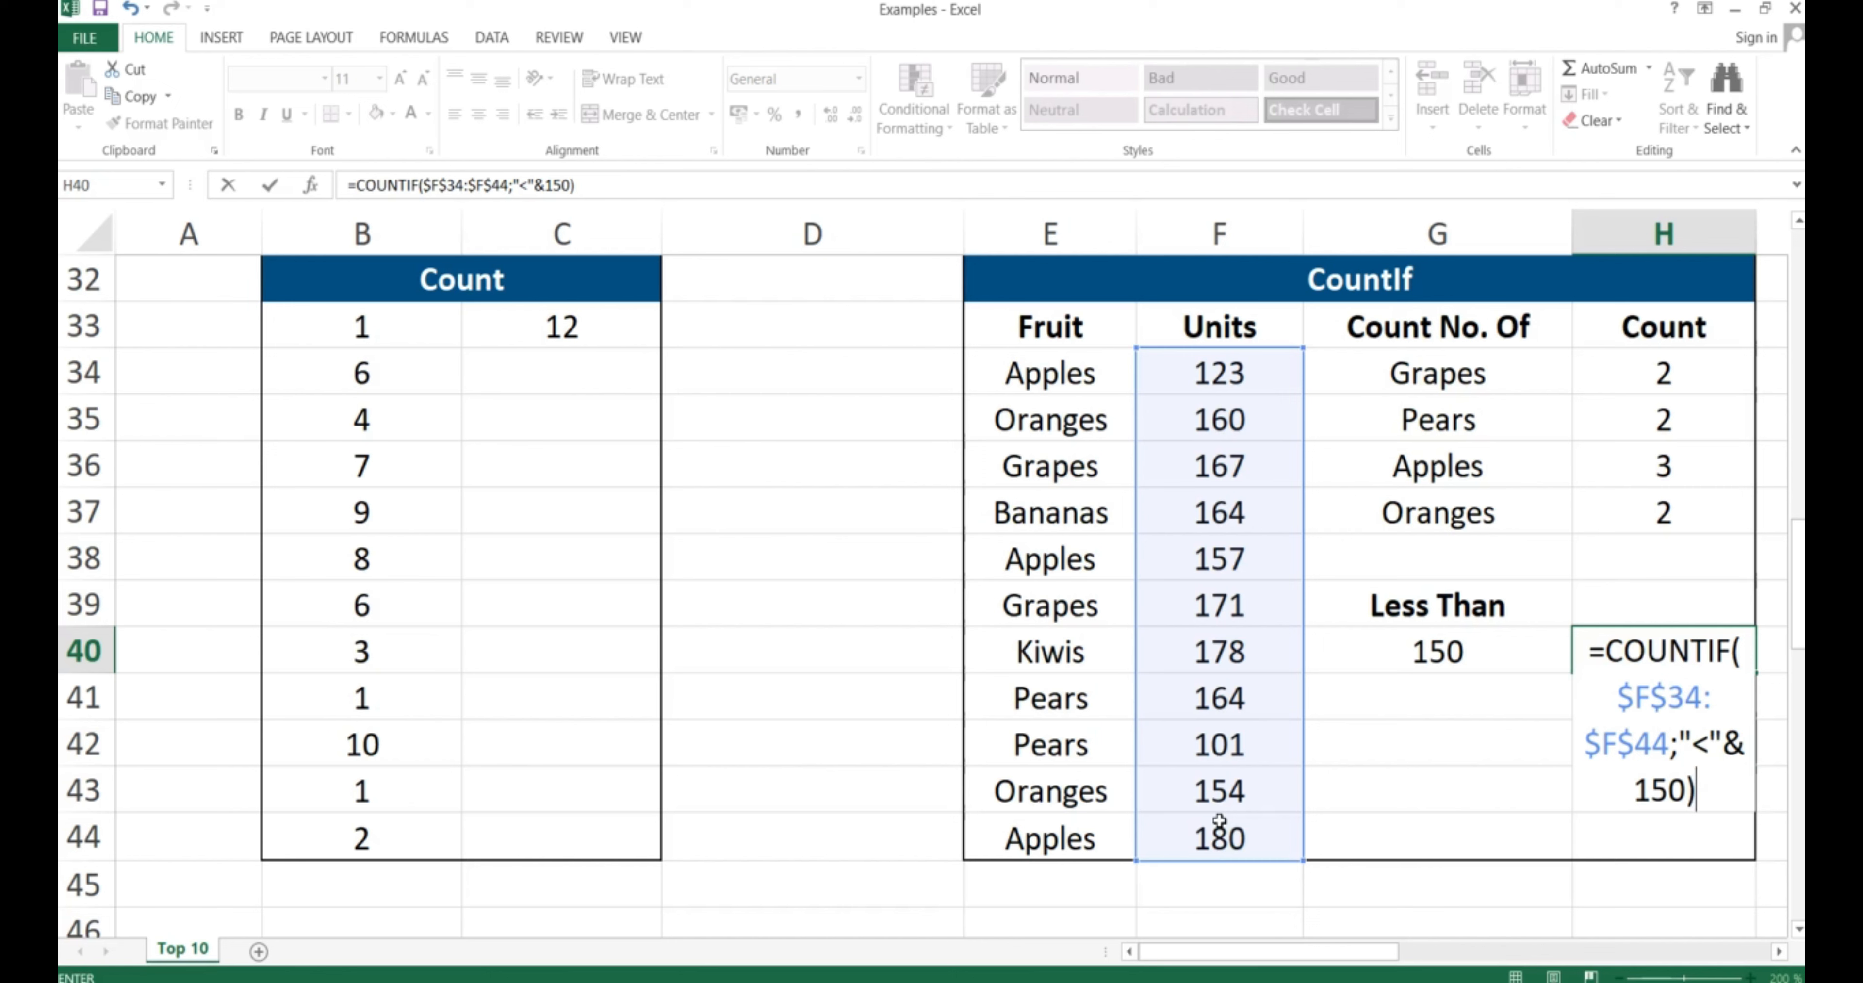
{"action": "key", "text": "Return"}
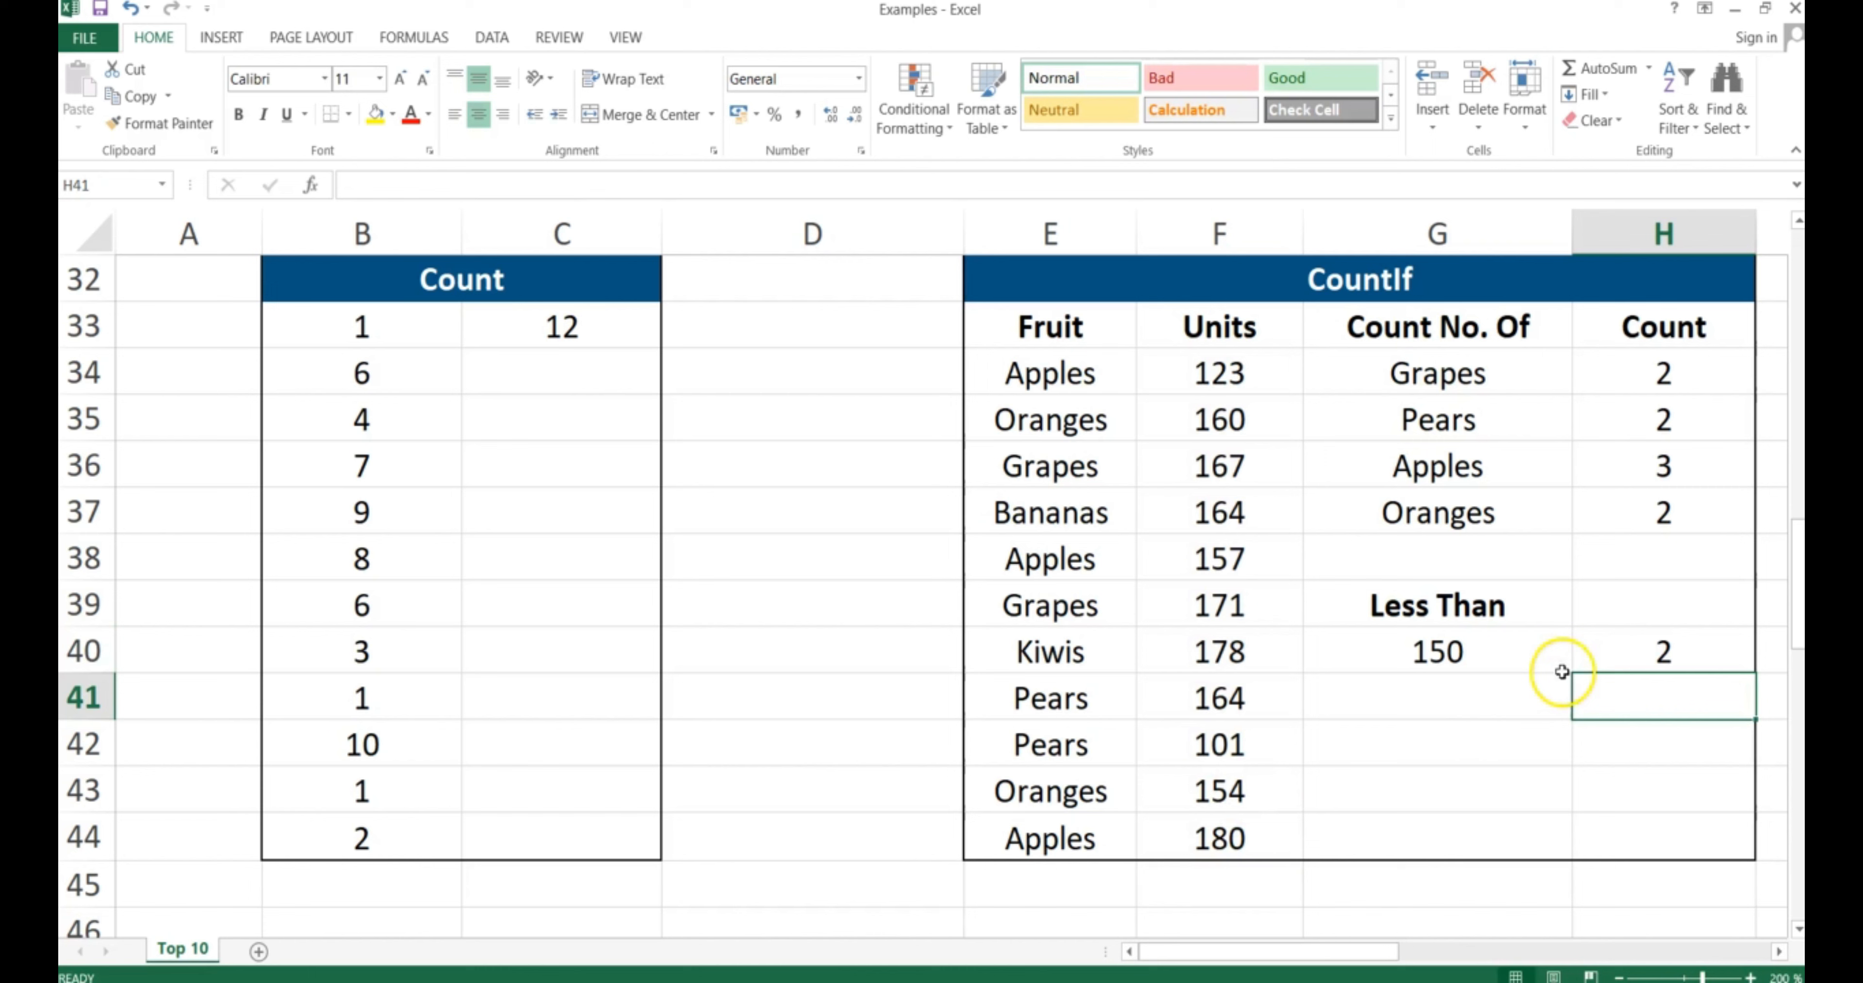
Verify the Less Than result by checking the formula and the Units values 123 and 101
{"action": "left_click", "coordinate": [1636, 652]}
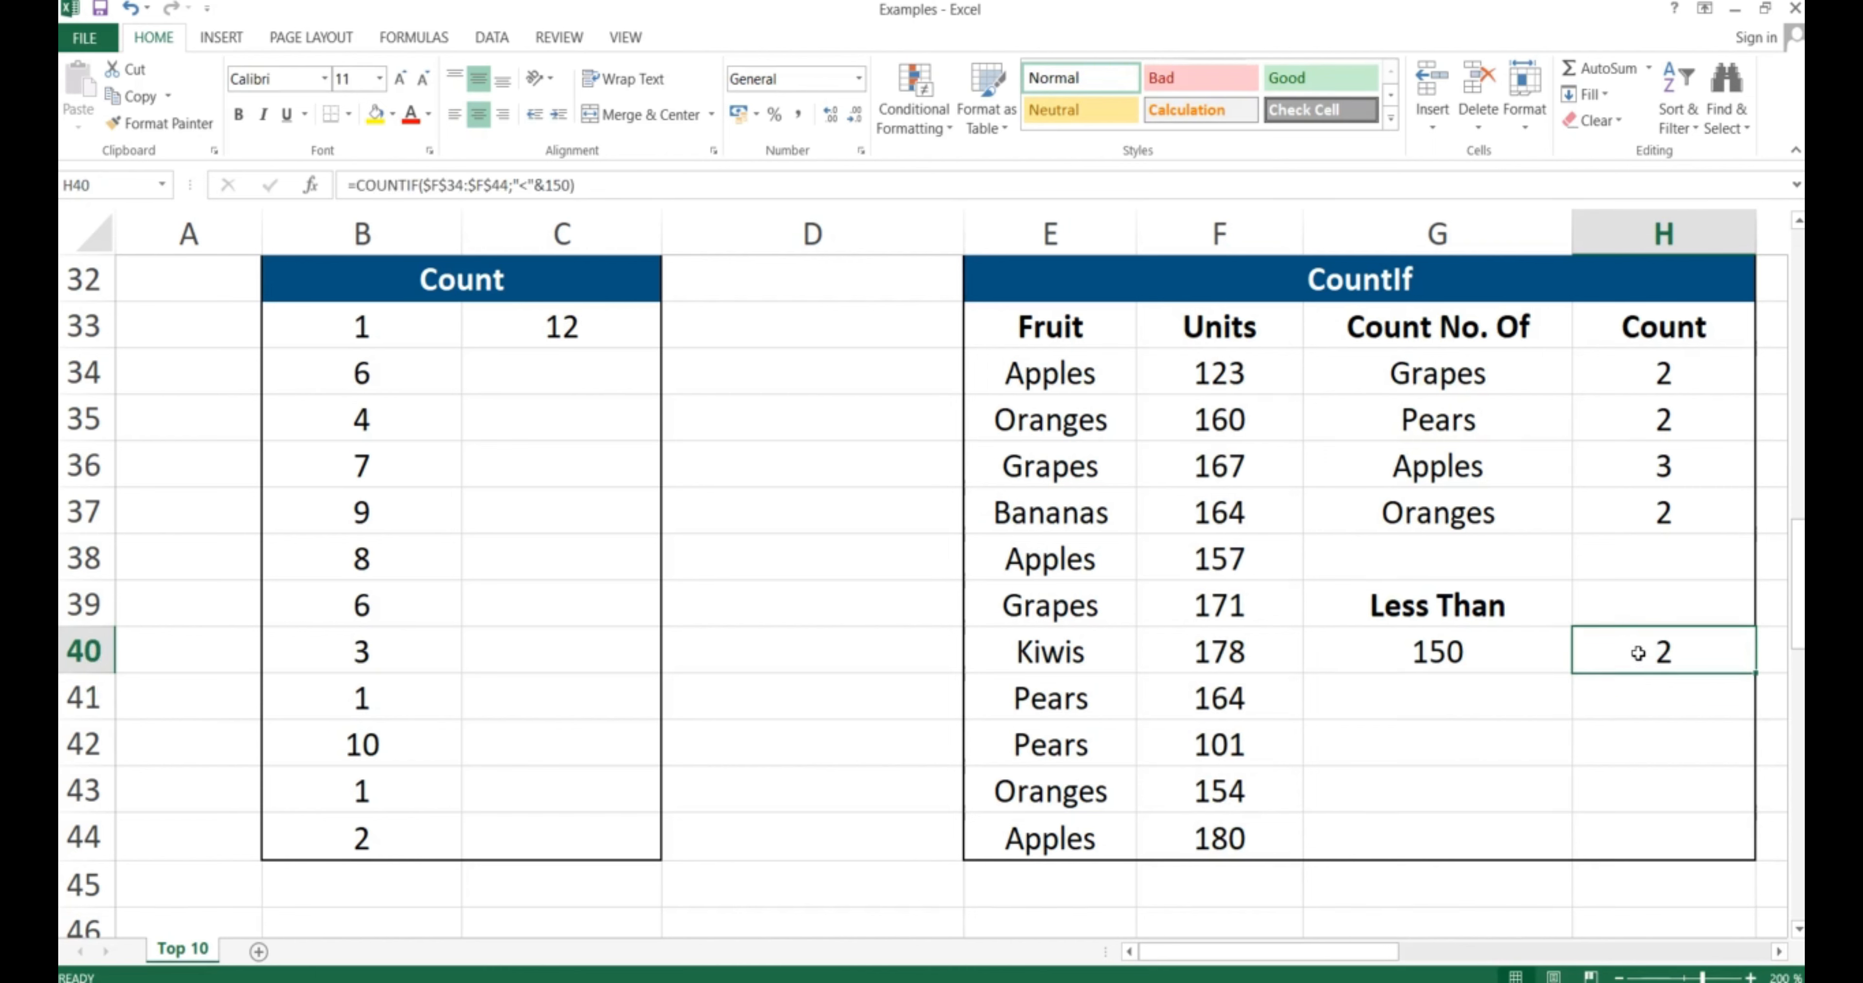
{"action": "left_click", "coordinate": [1220, 373]}
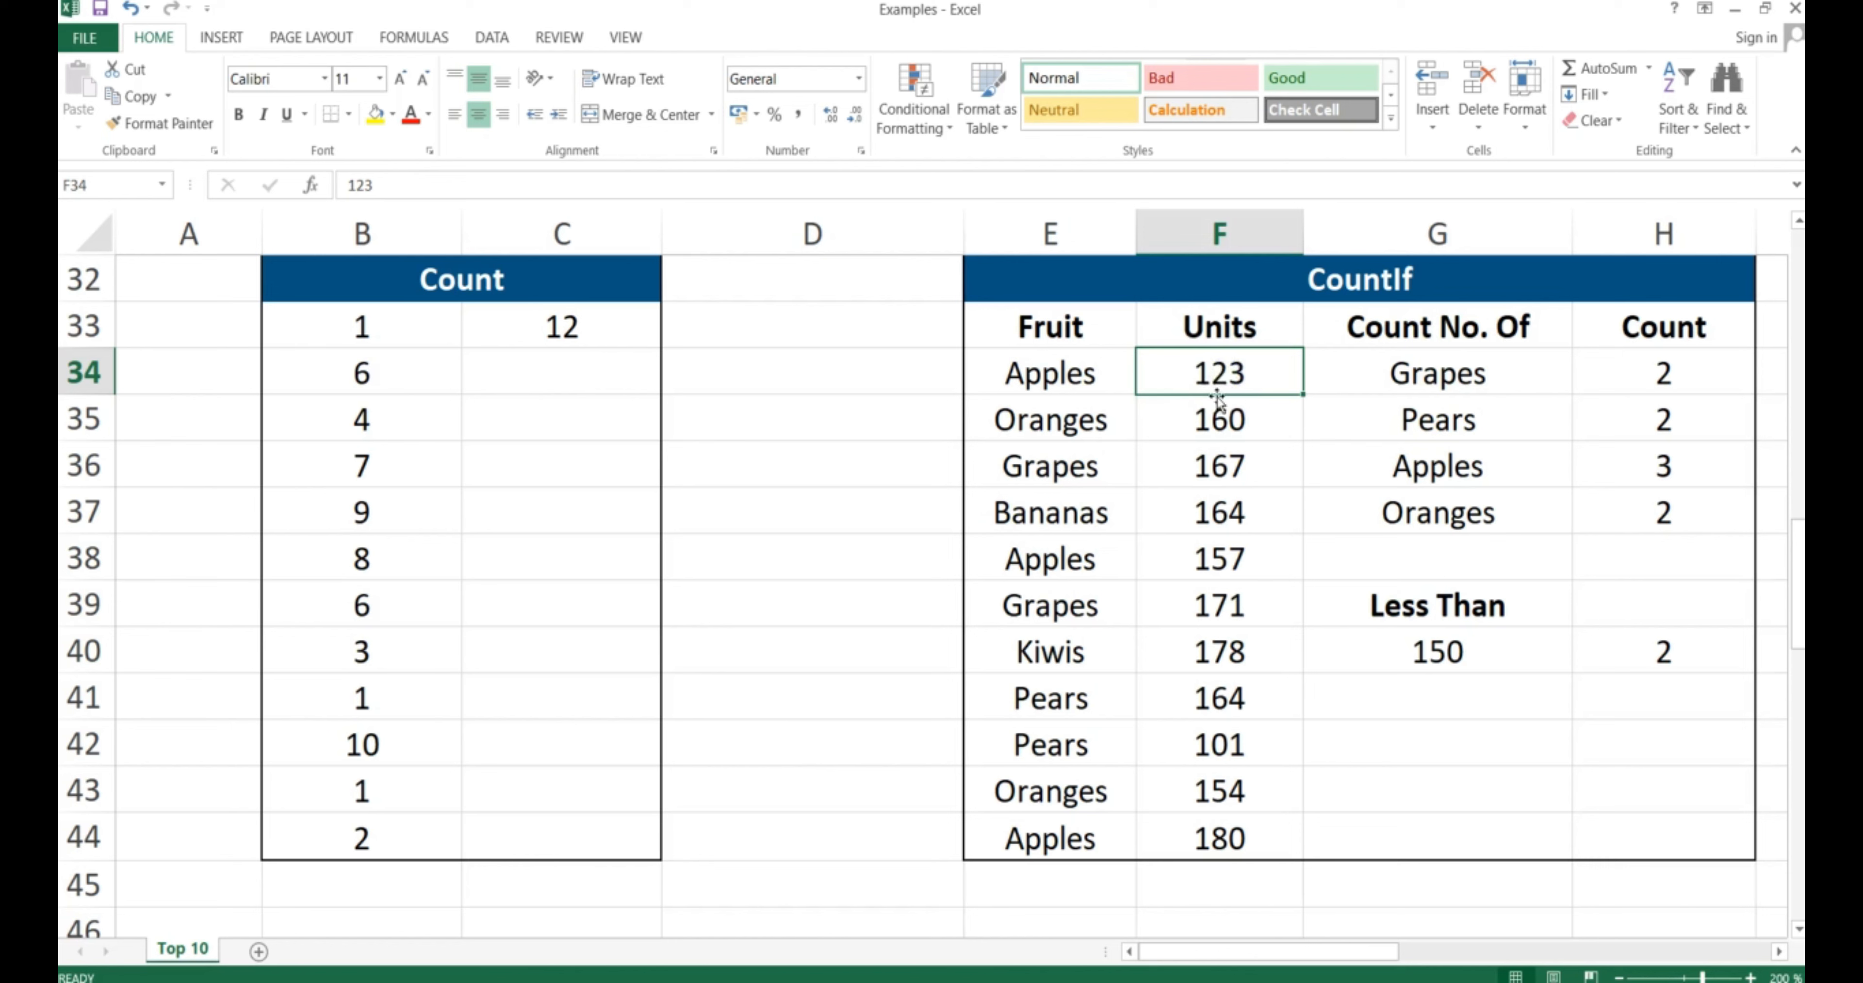
{"action": "left_click", "coordinate": [1221, 751]}
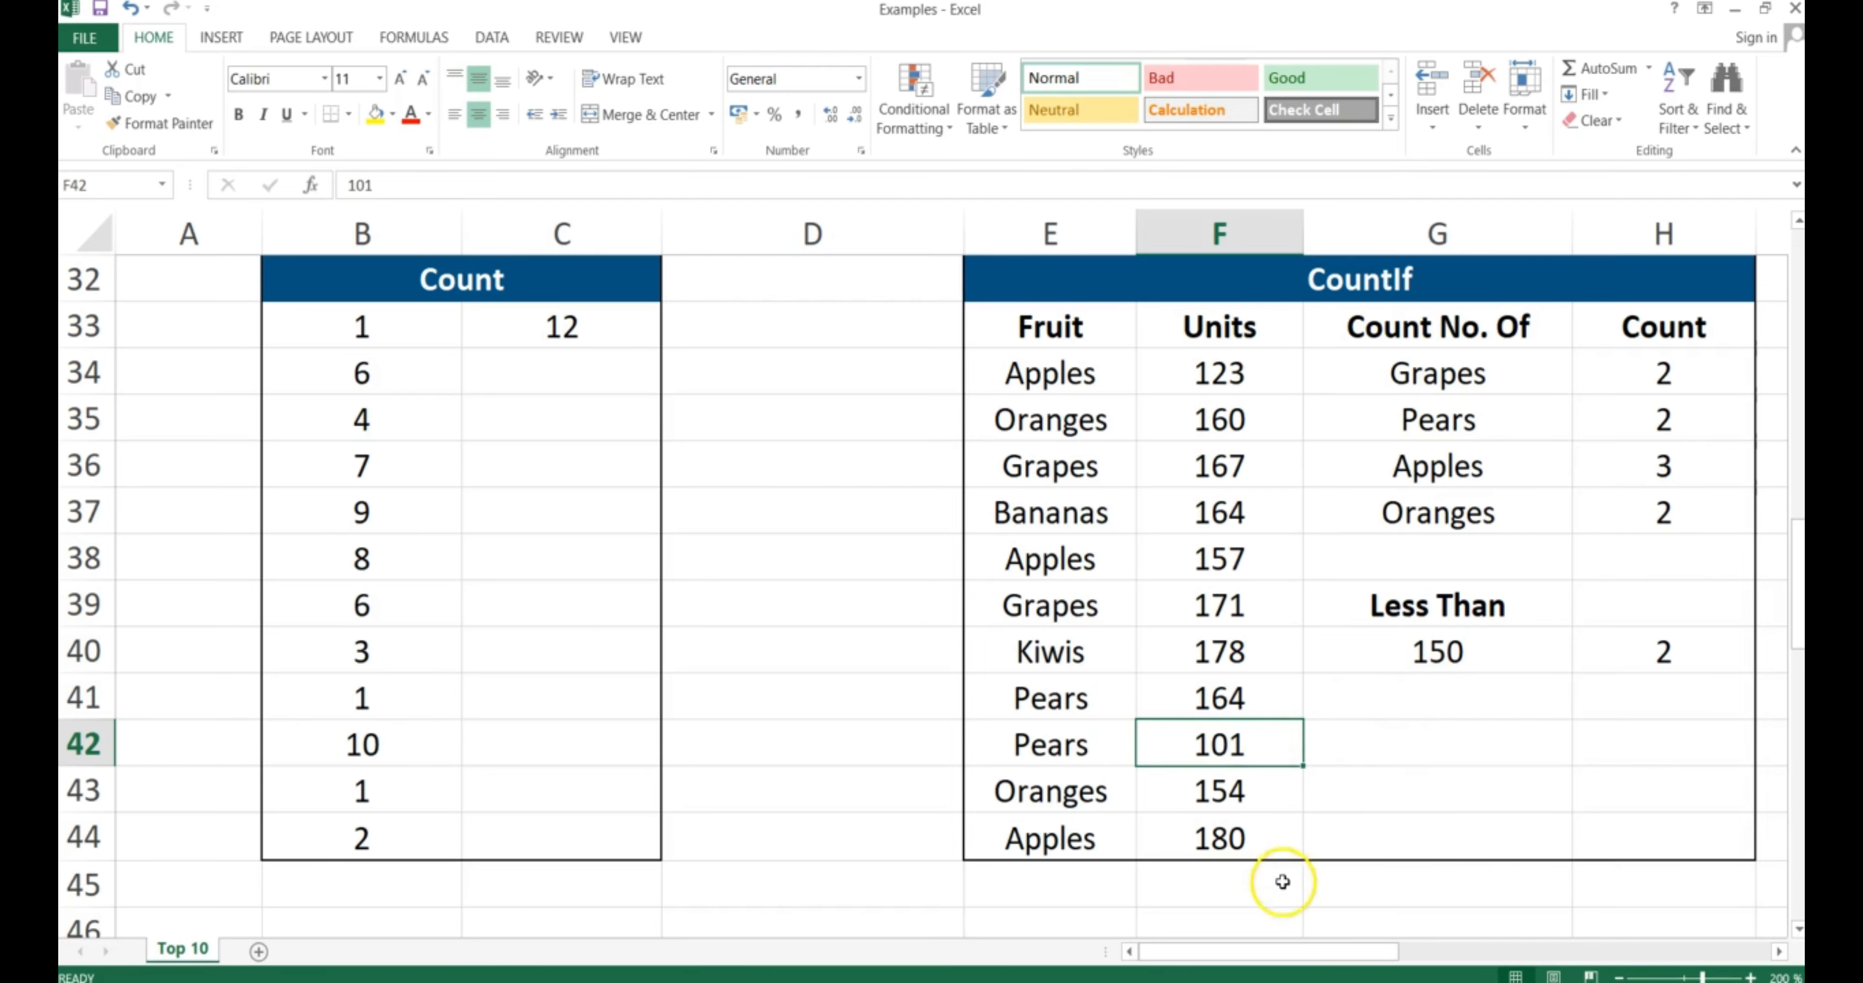
{"action": "left_click", "coordinate": [1277, 952]}
Scroll right to the CountIfs table and start a formula with = in N34
{"action": "left_click_drag", "start_coordinate": [1277, 952], "coordinate": [1544, 948]}
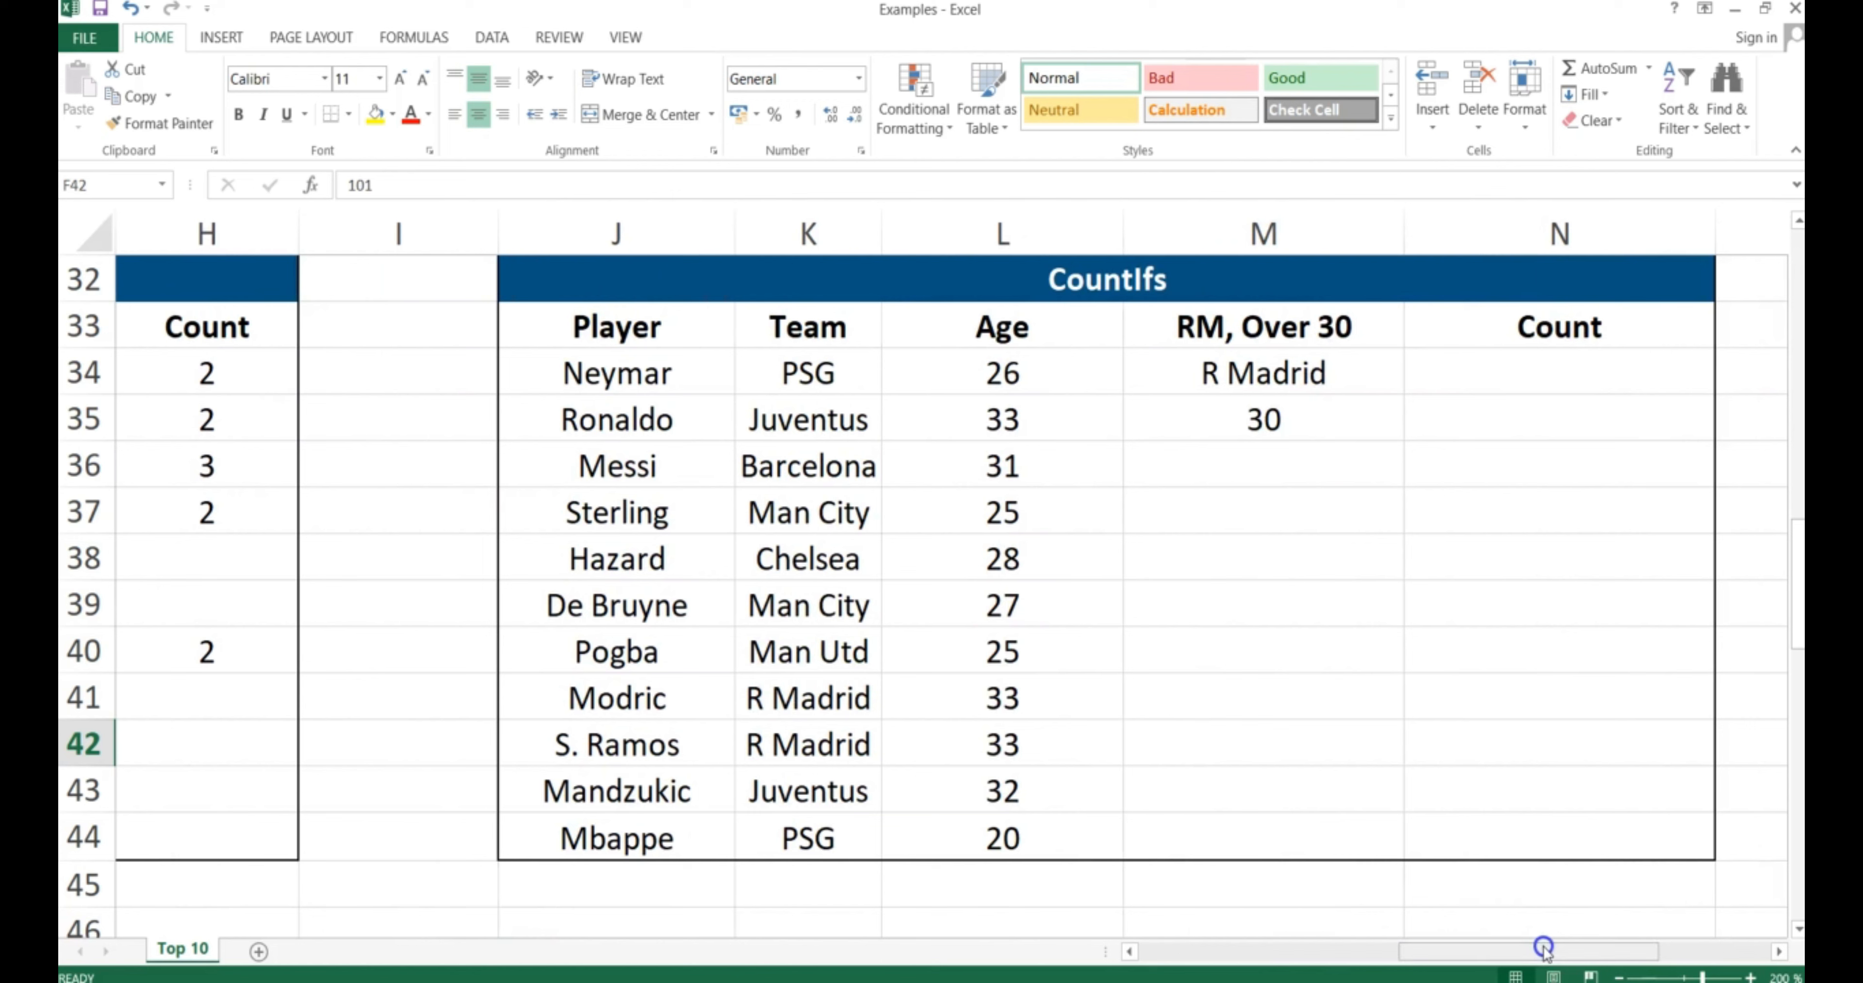
{"action": "left_click", "coordinate": [1558, 374]}
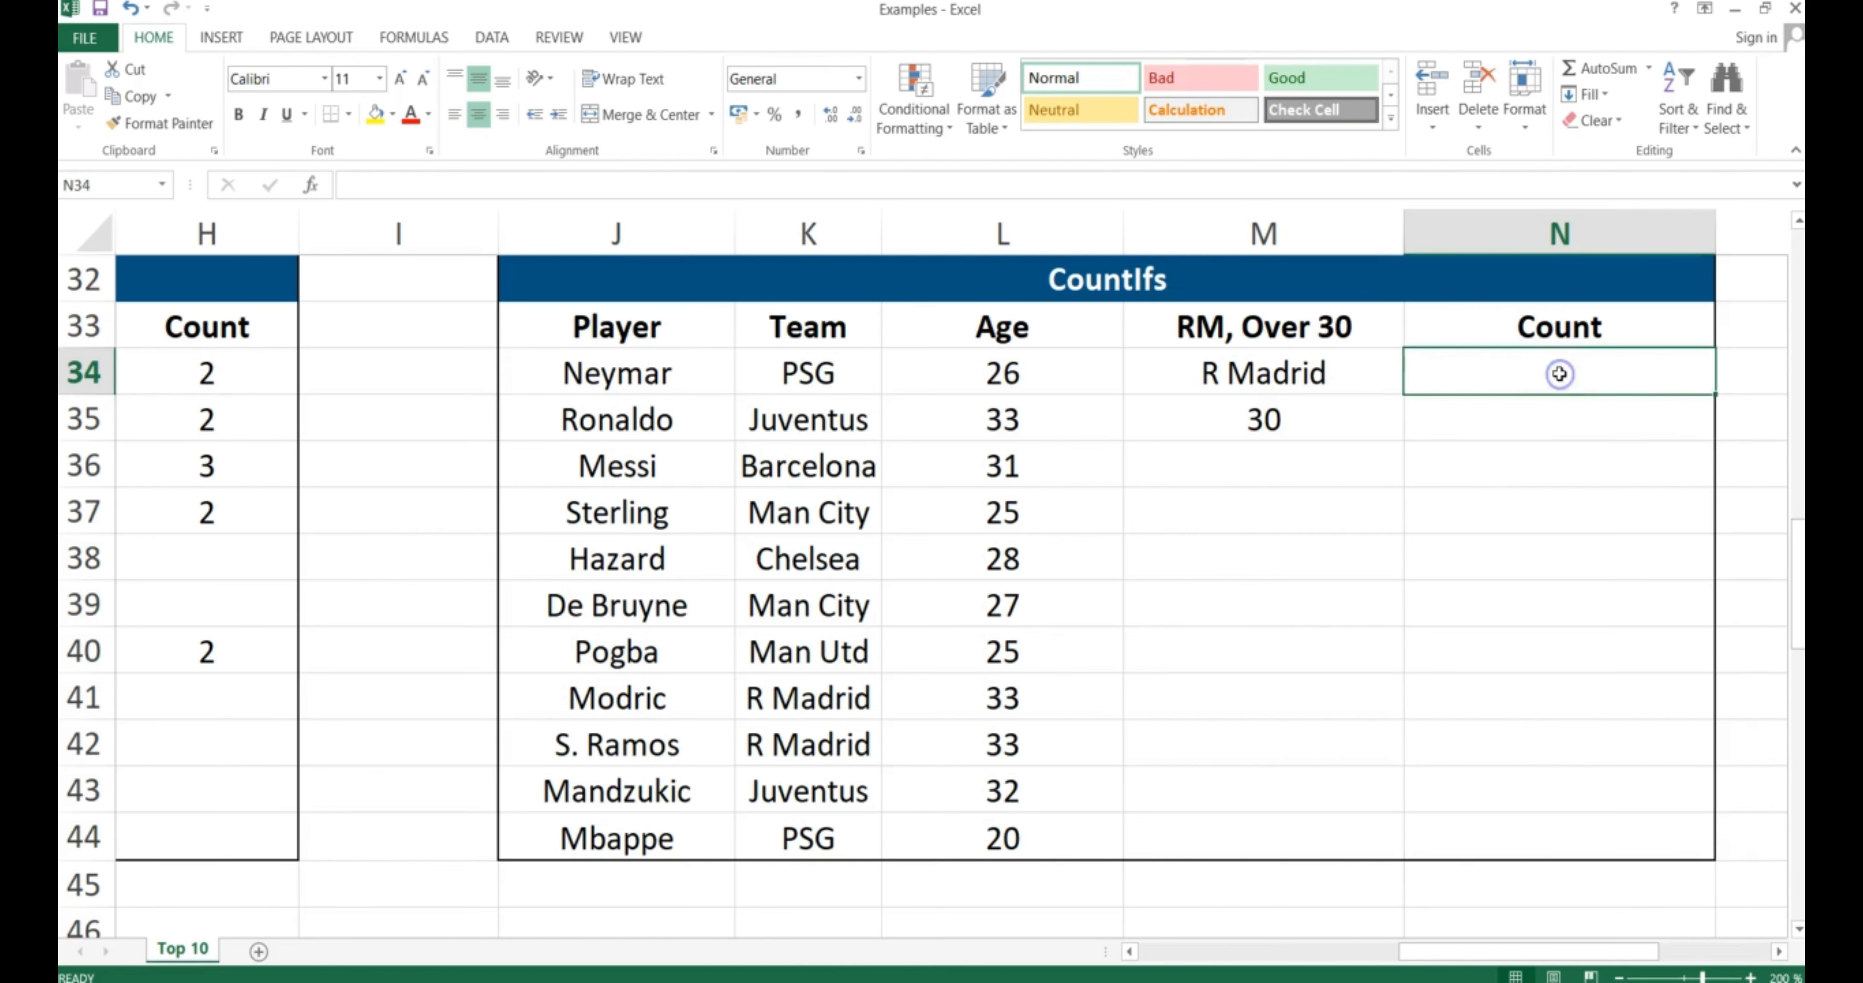
{"action": "type", "text": "="}
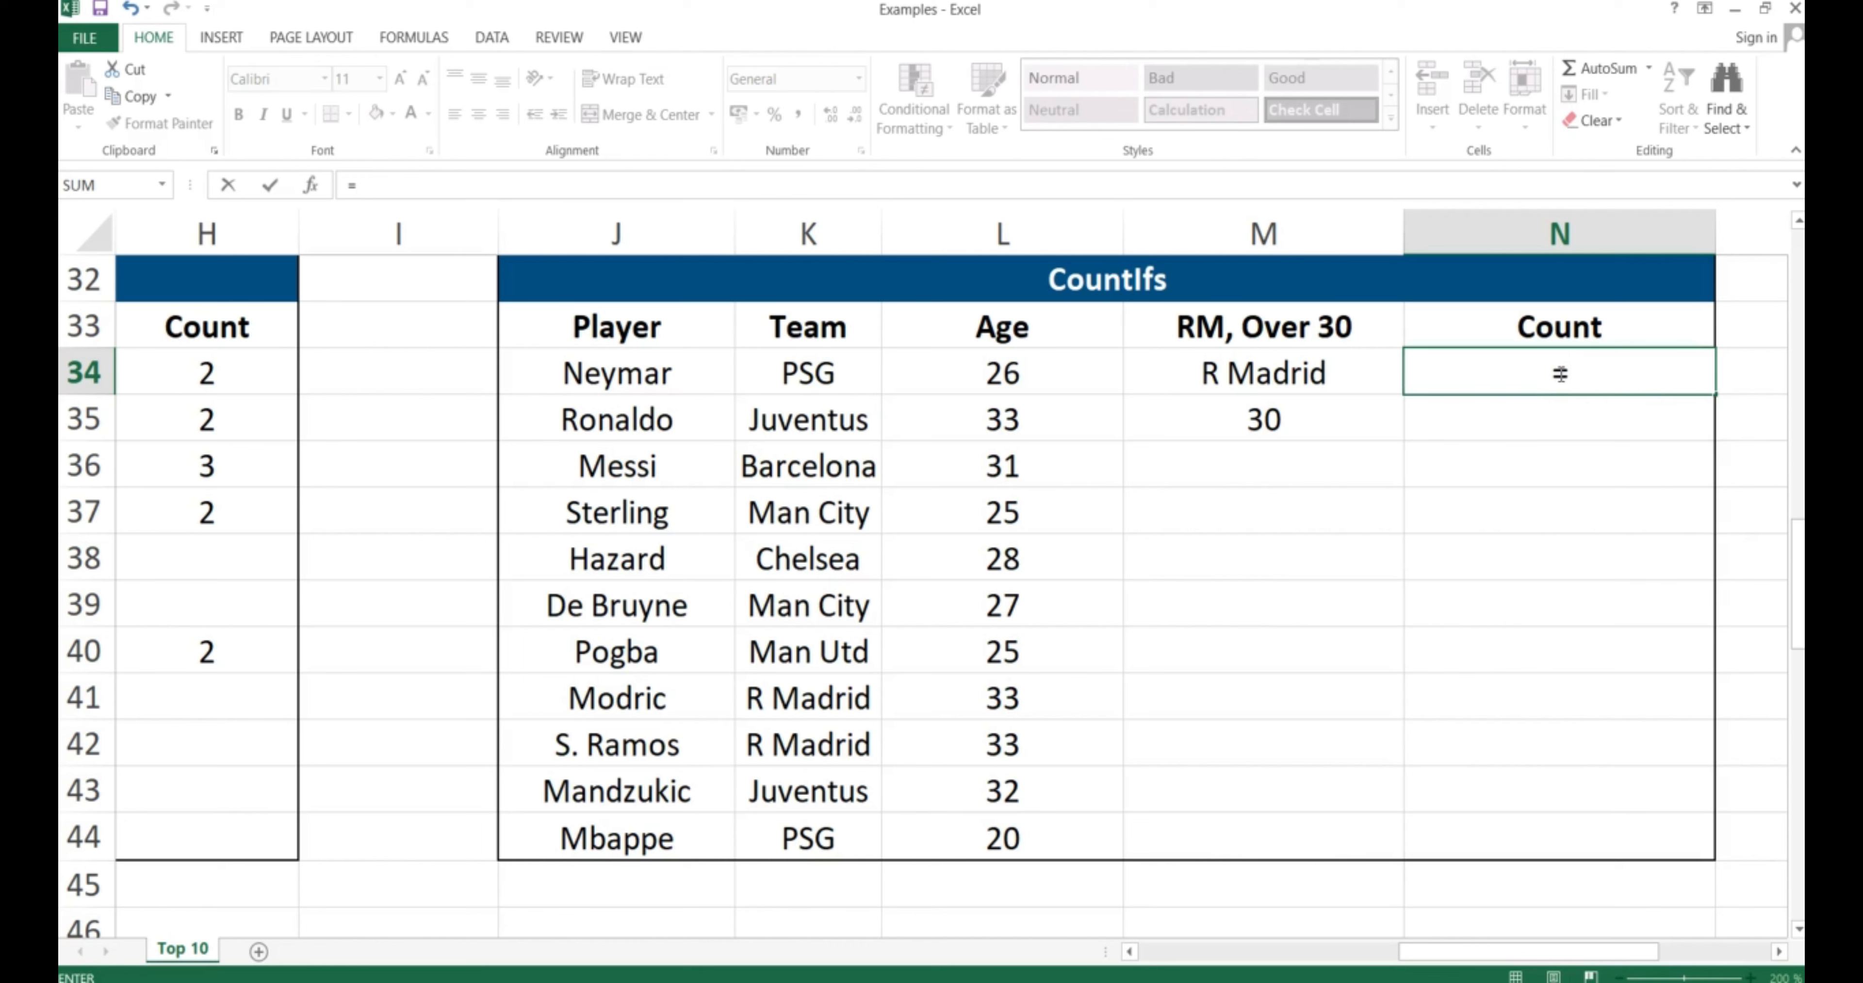
Build the first COUNTIFS condition: Team range $K$34:$K$44 matching R Madrid in $M$34
{"action": "type", "text": "COUNTIFS"}
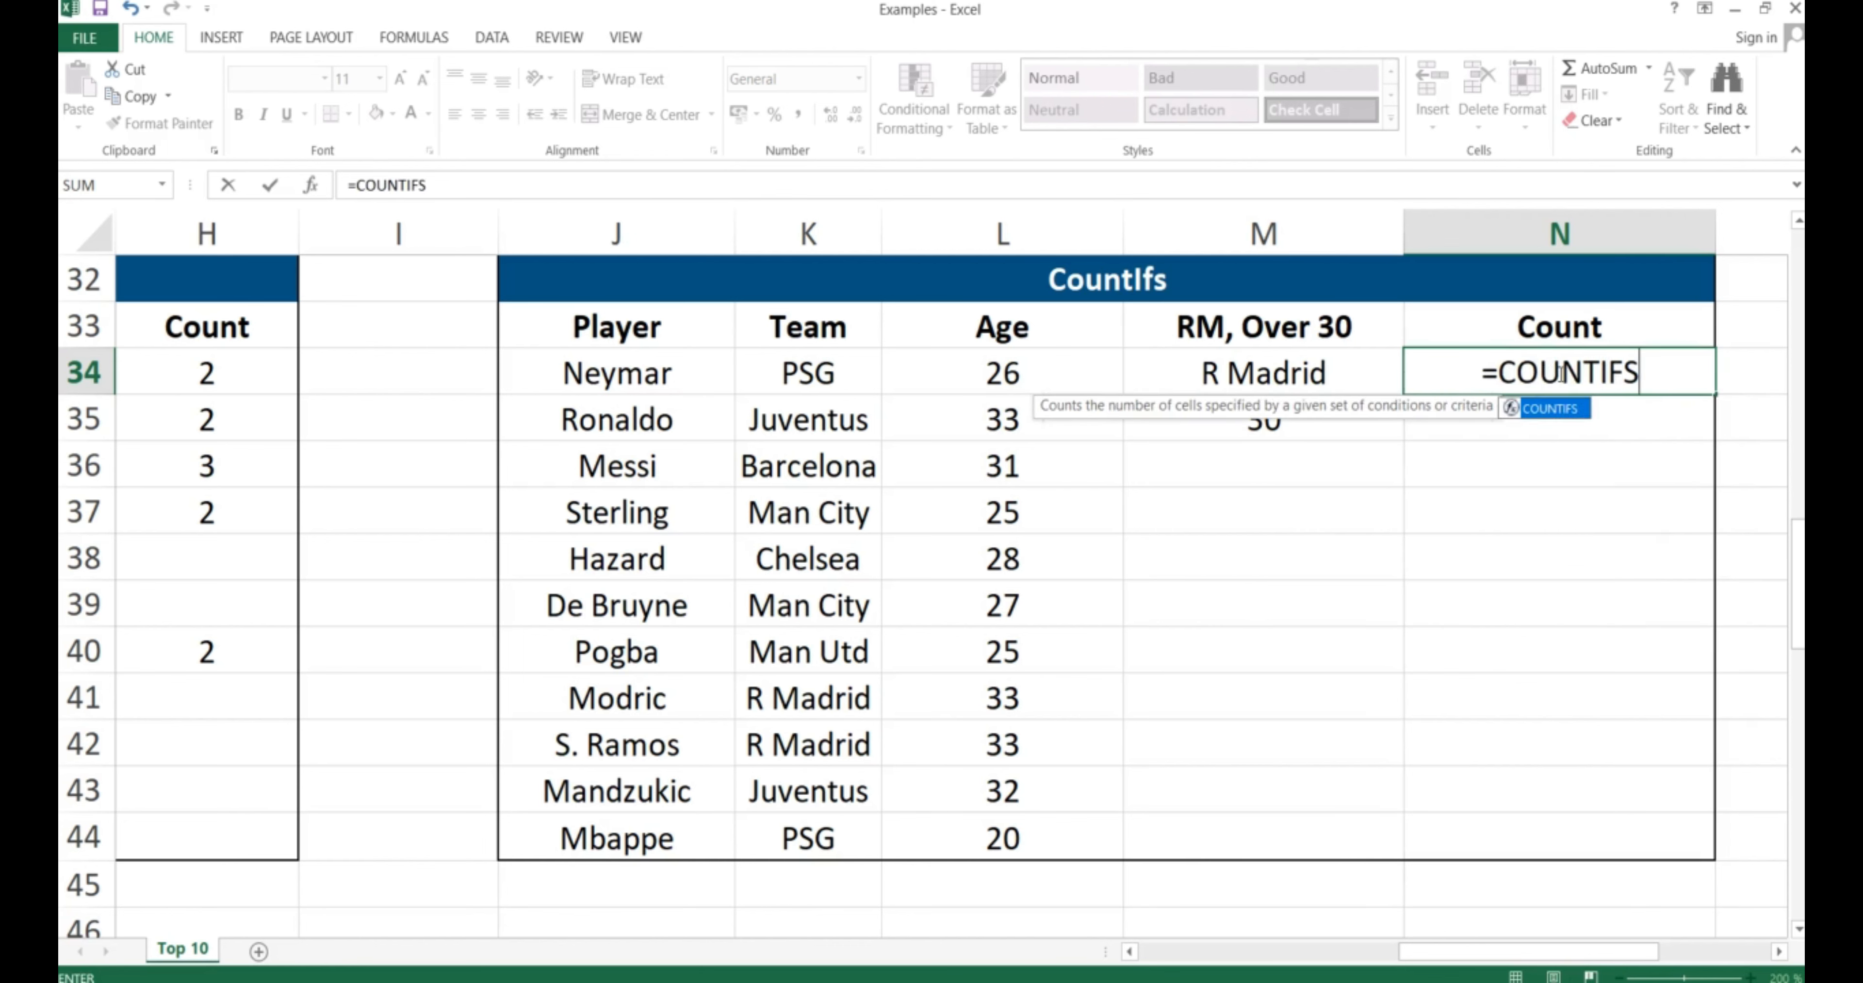
{"action": "type", "text": "("}
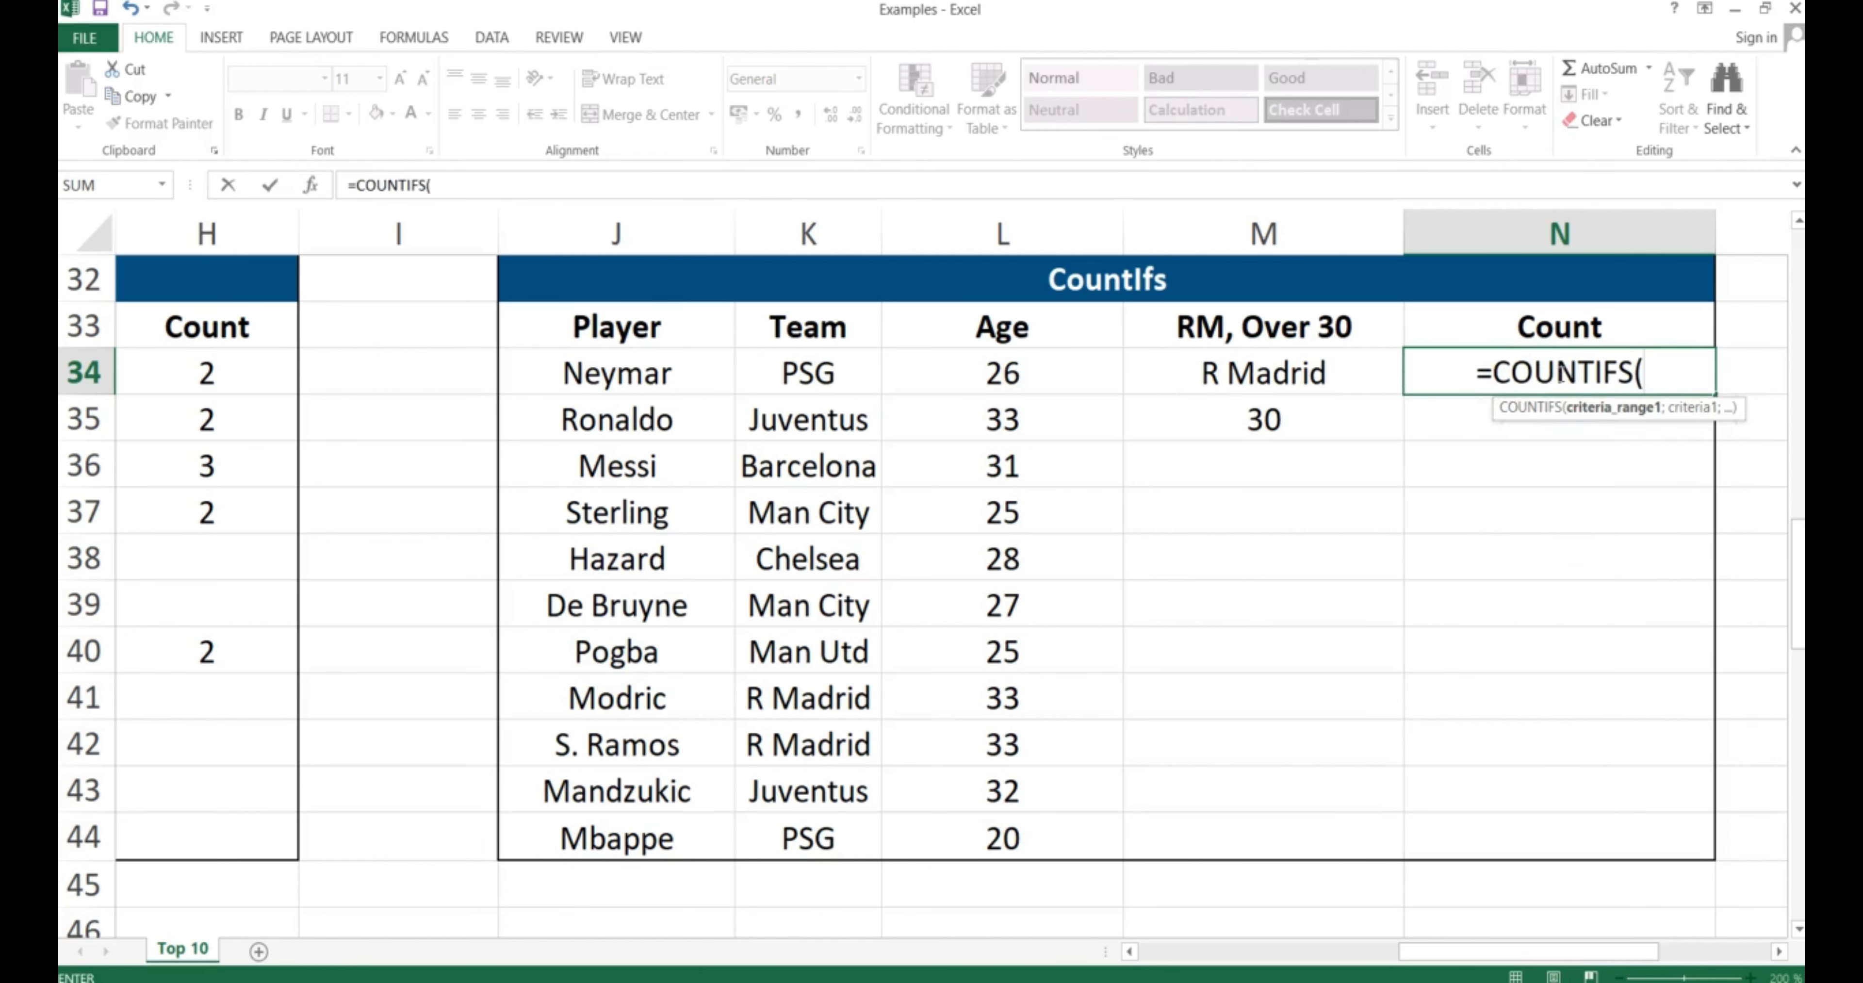
{"action": "left_click", "coordinate": [802, 367]}
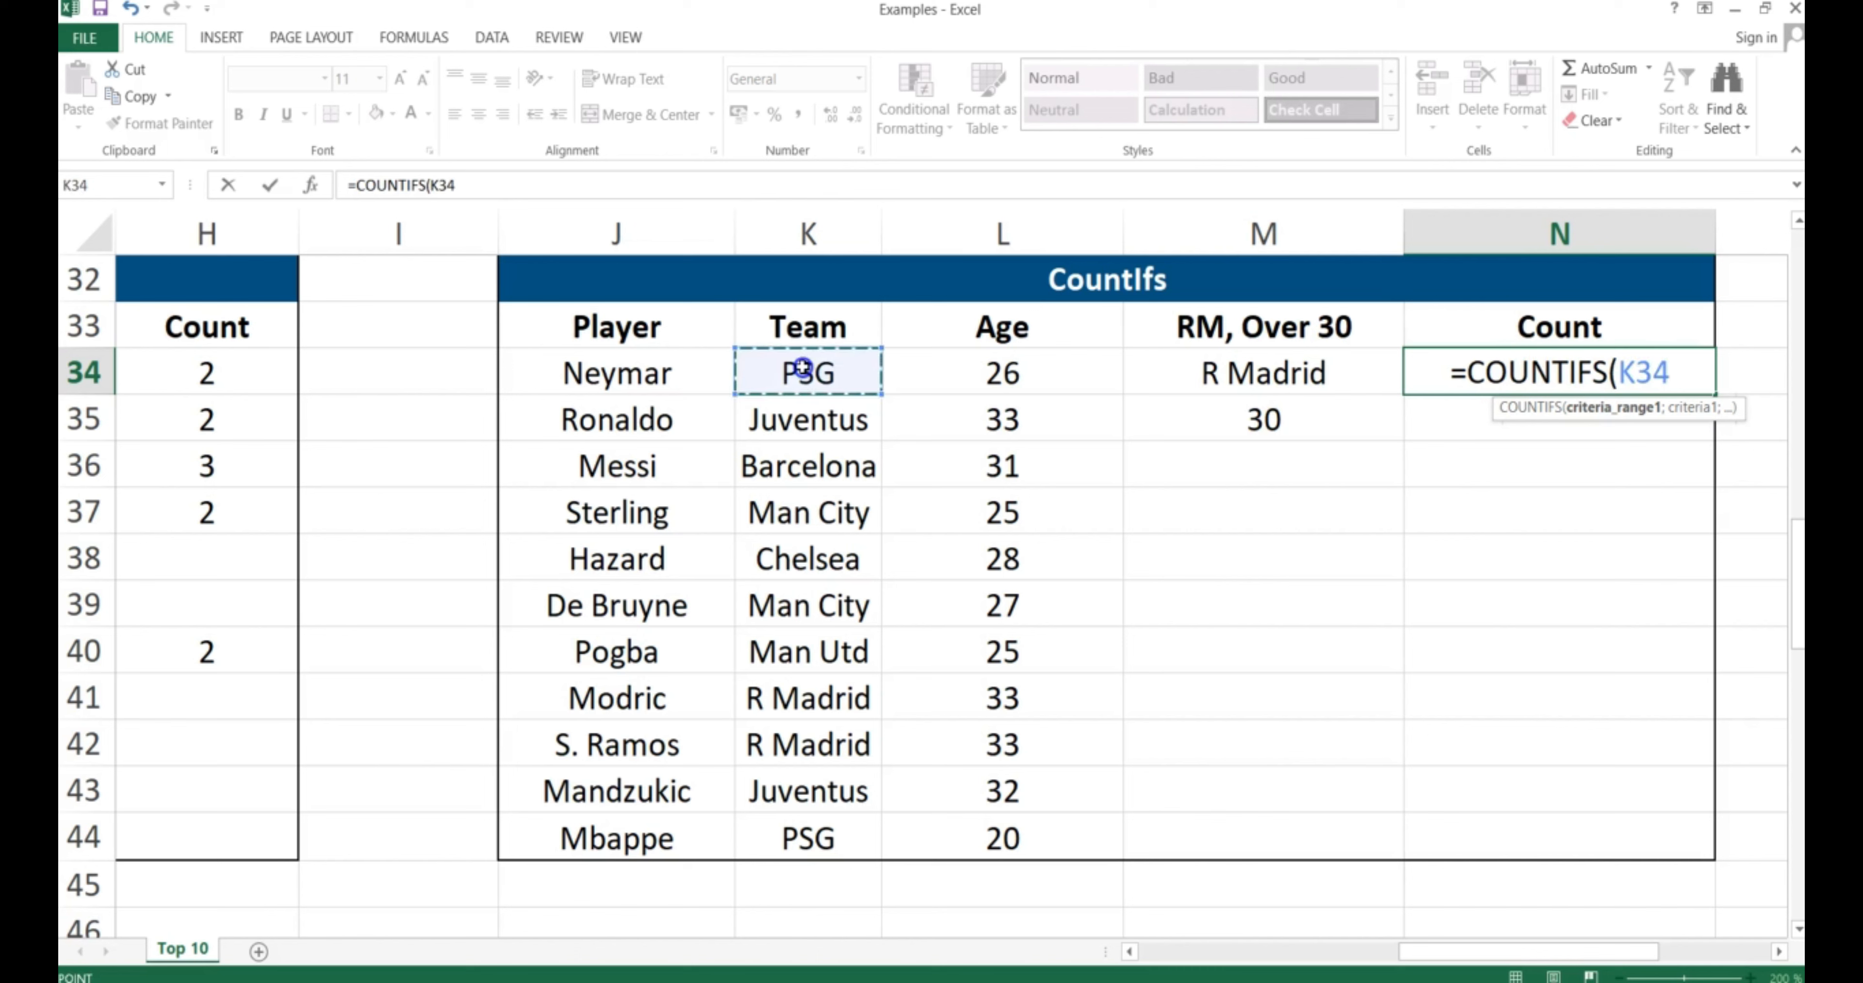
{"action": "left_click_drag", "start_coordinate": [802, 367], "coordinate": [814, 819]}
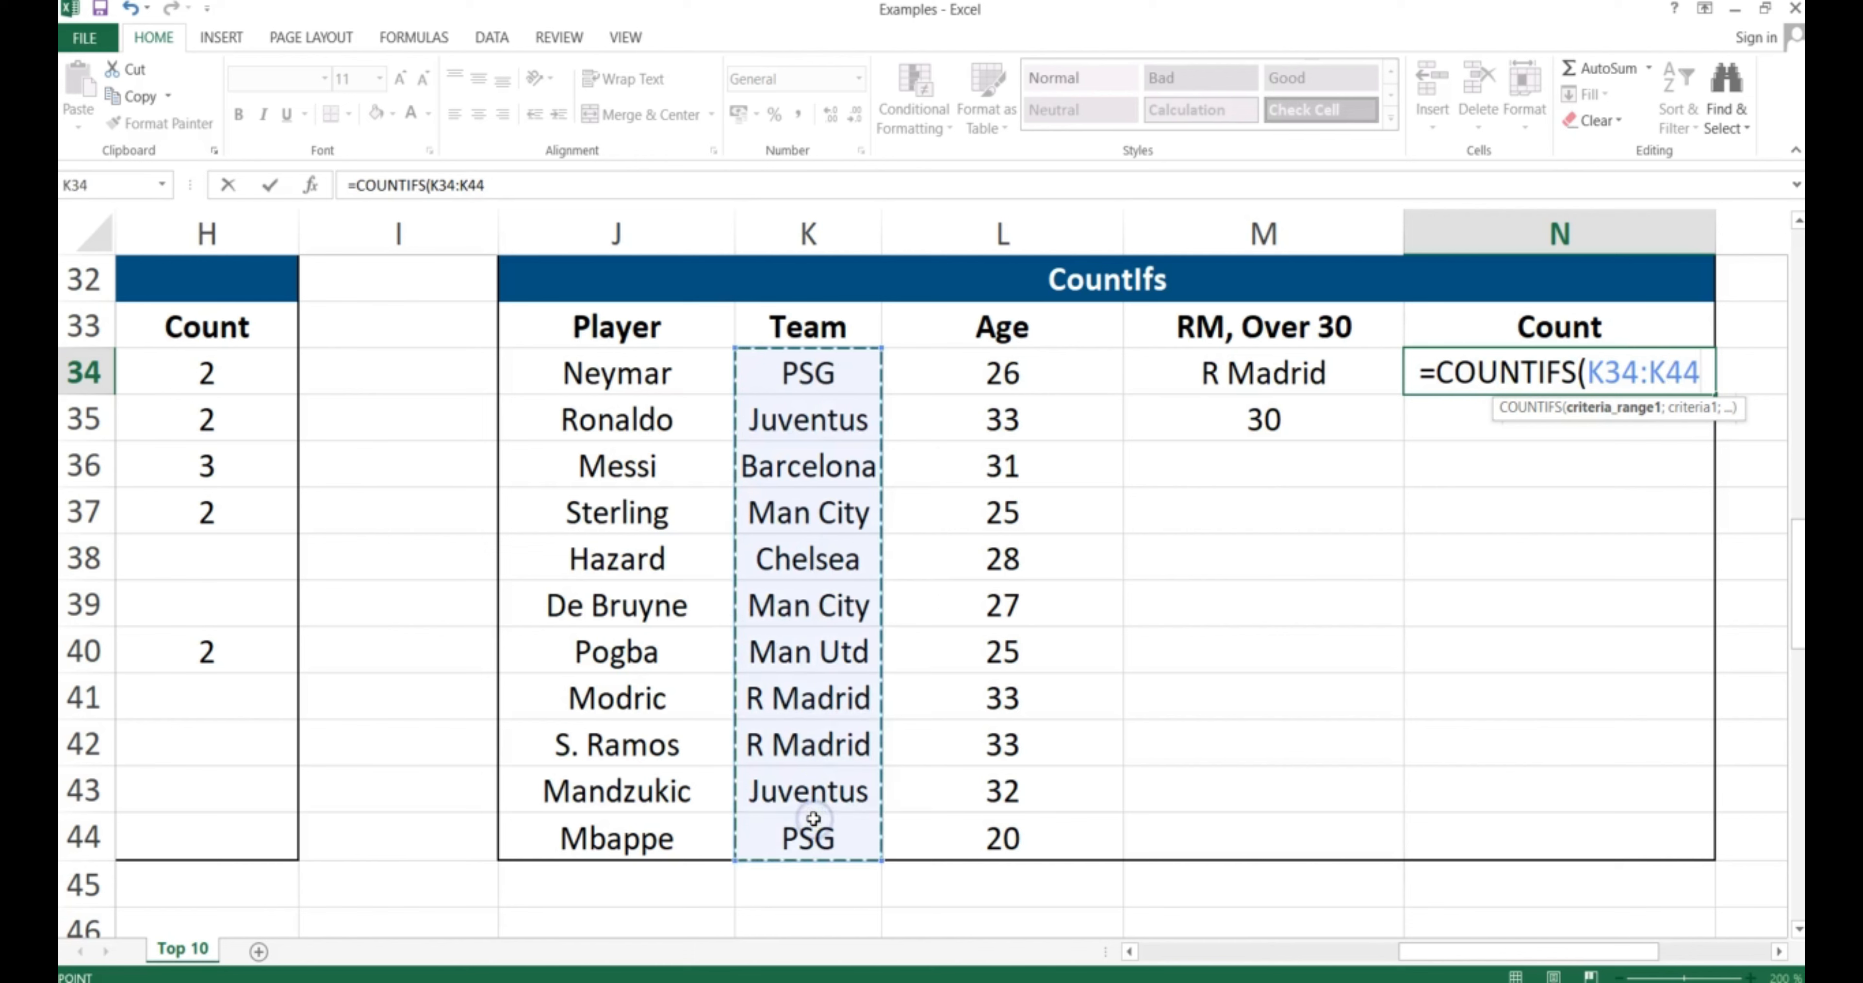
{"action": "key", "text": "F4"}
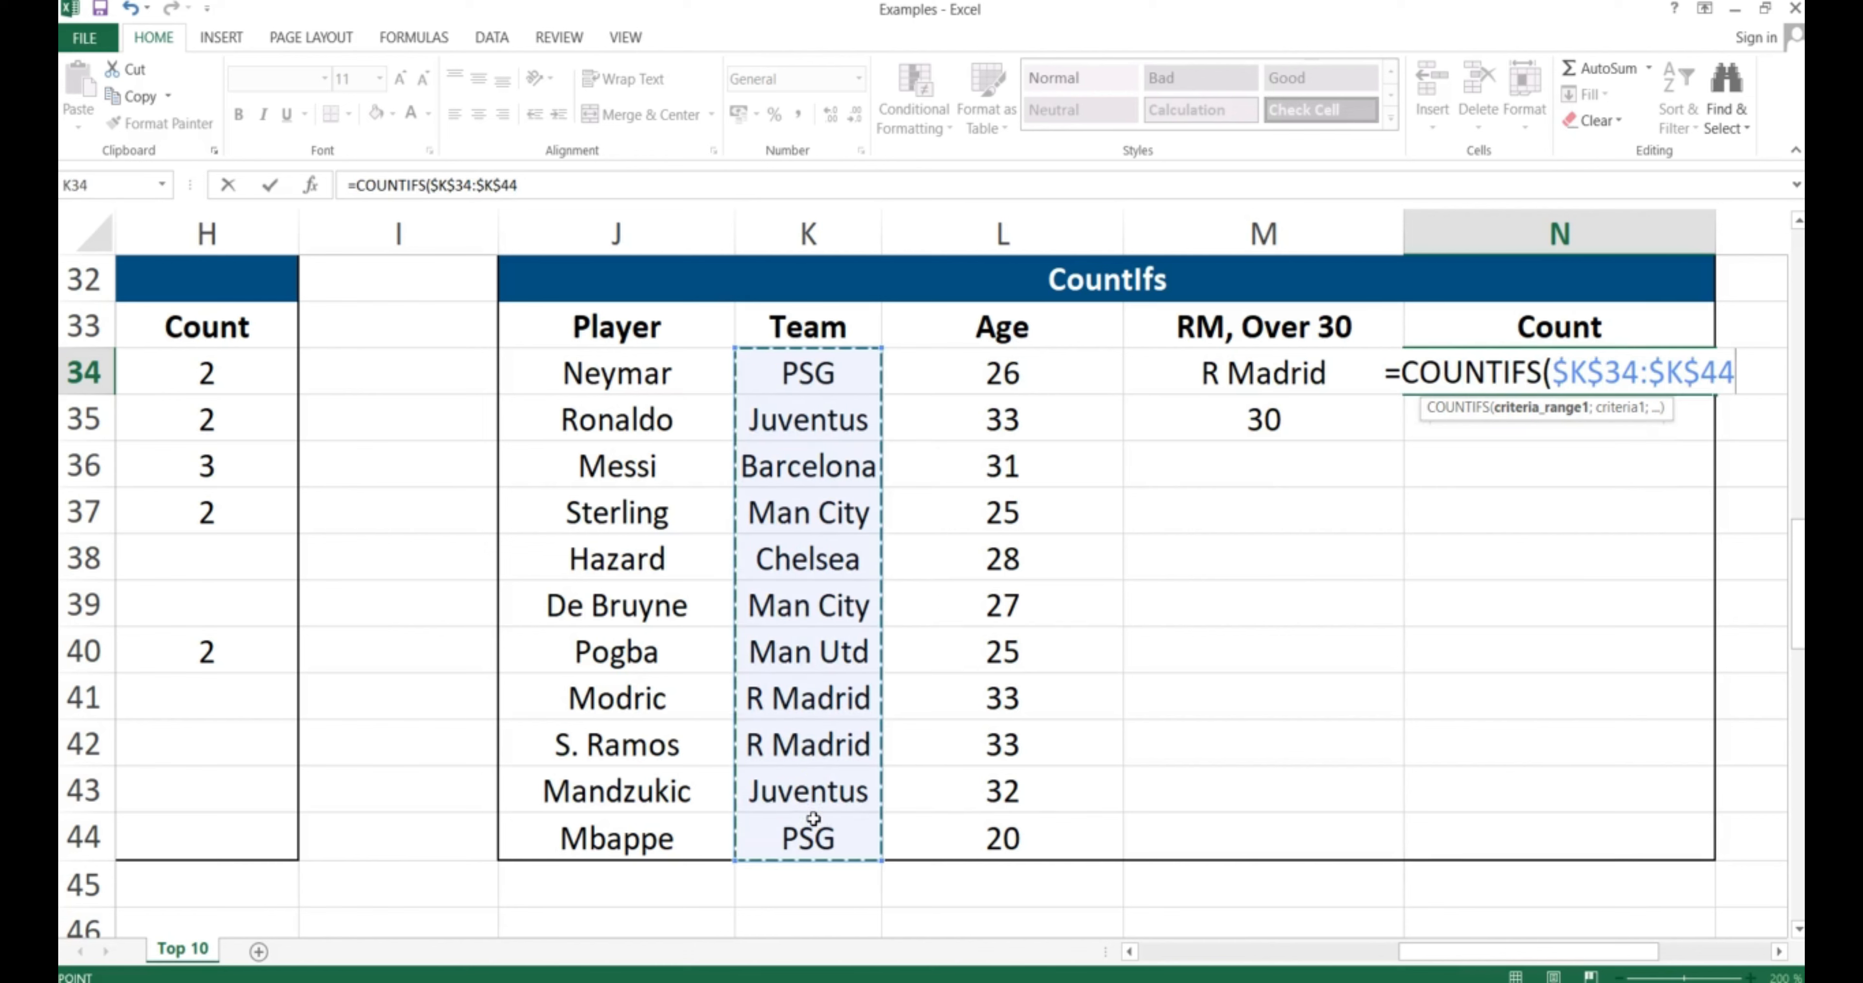
{"action": "type", "text": ";"}
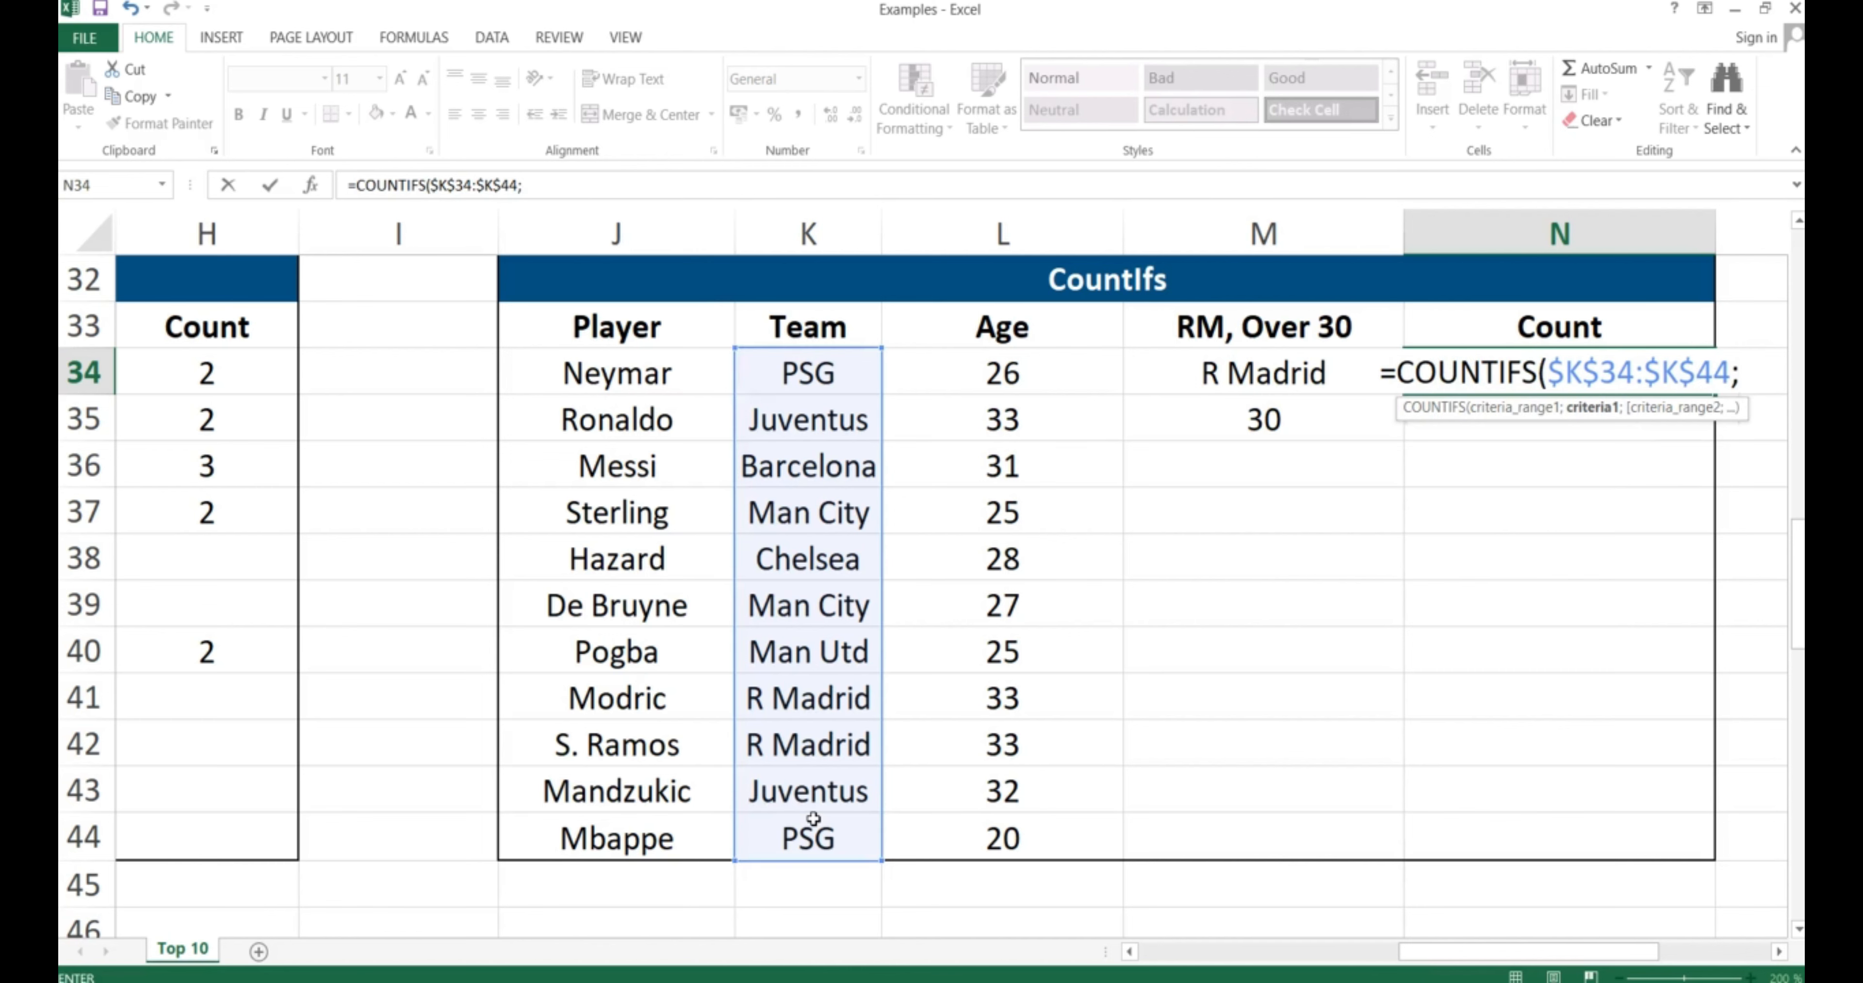
{"action": "left_click", "coordinate": [1250, 370]}
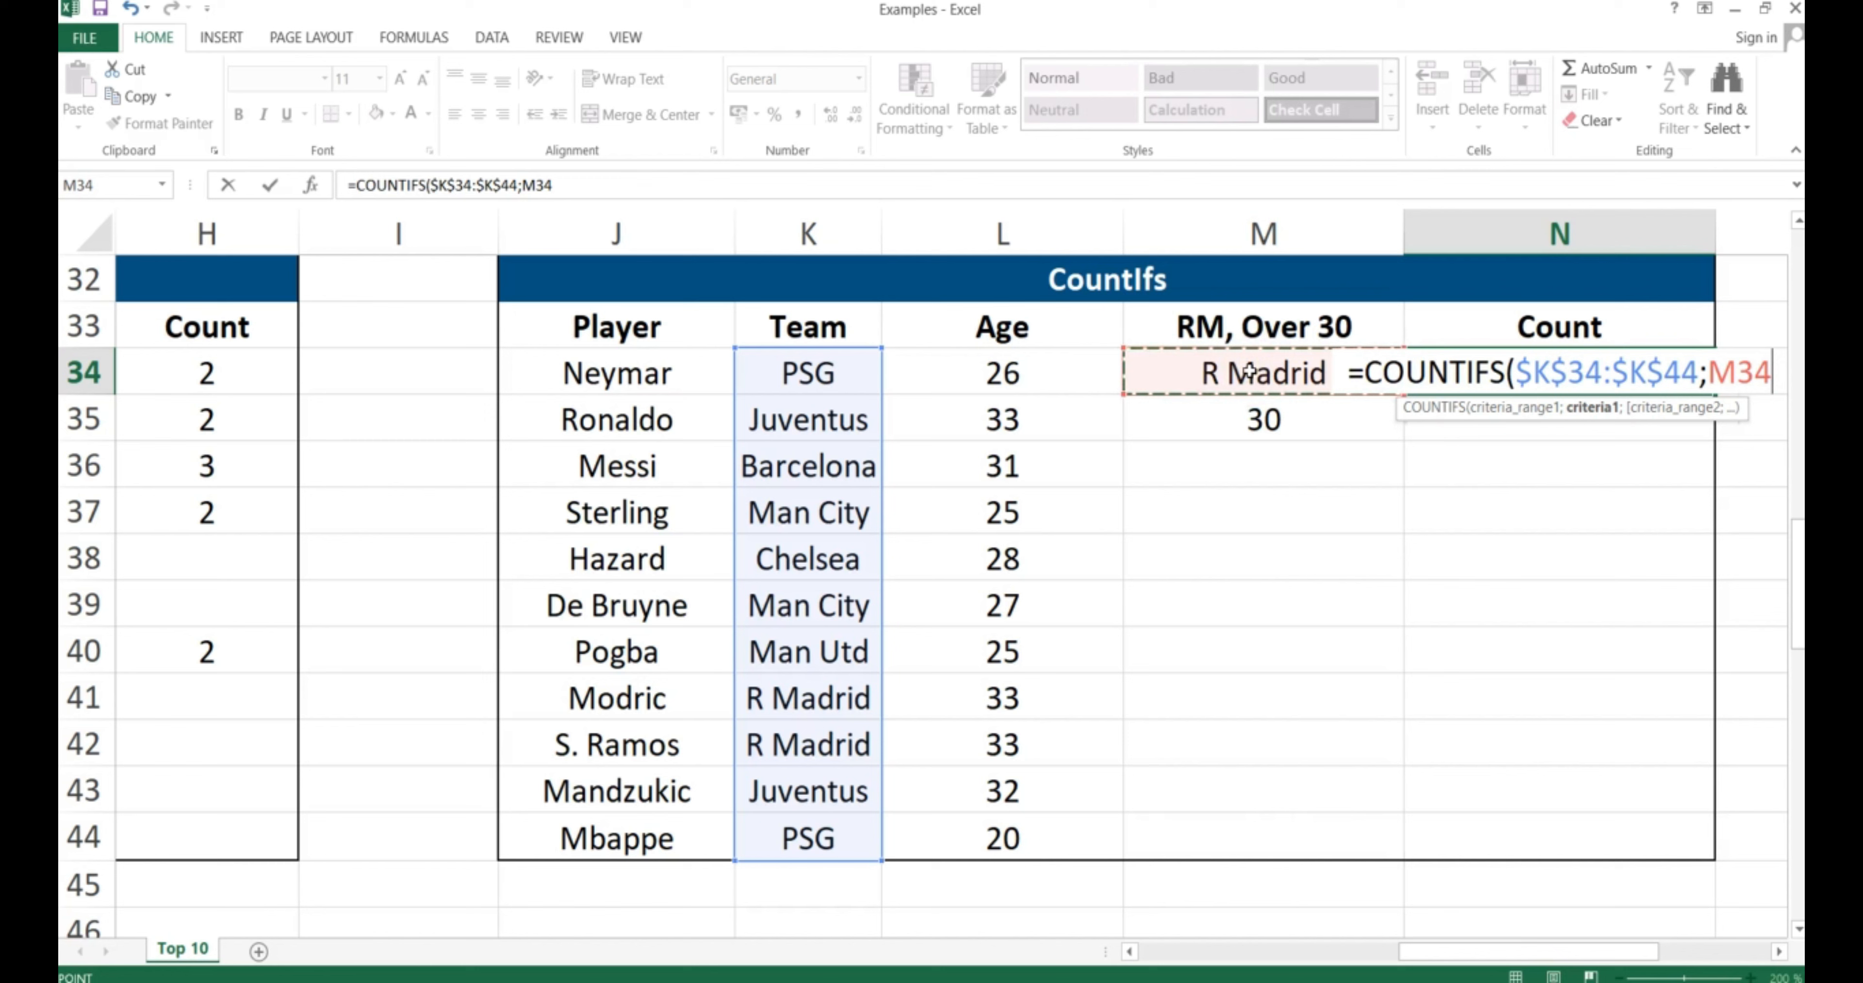
{"action": "key", "text": "F4"}
{"action": "type", "text": ";"}
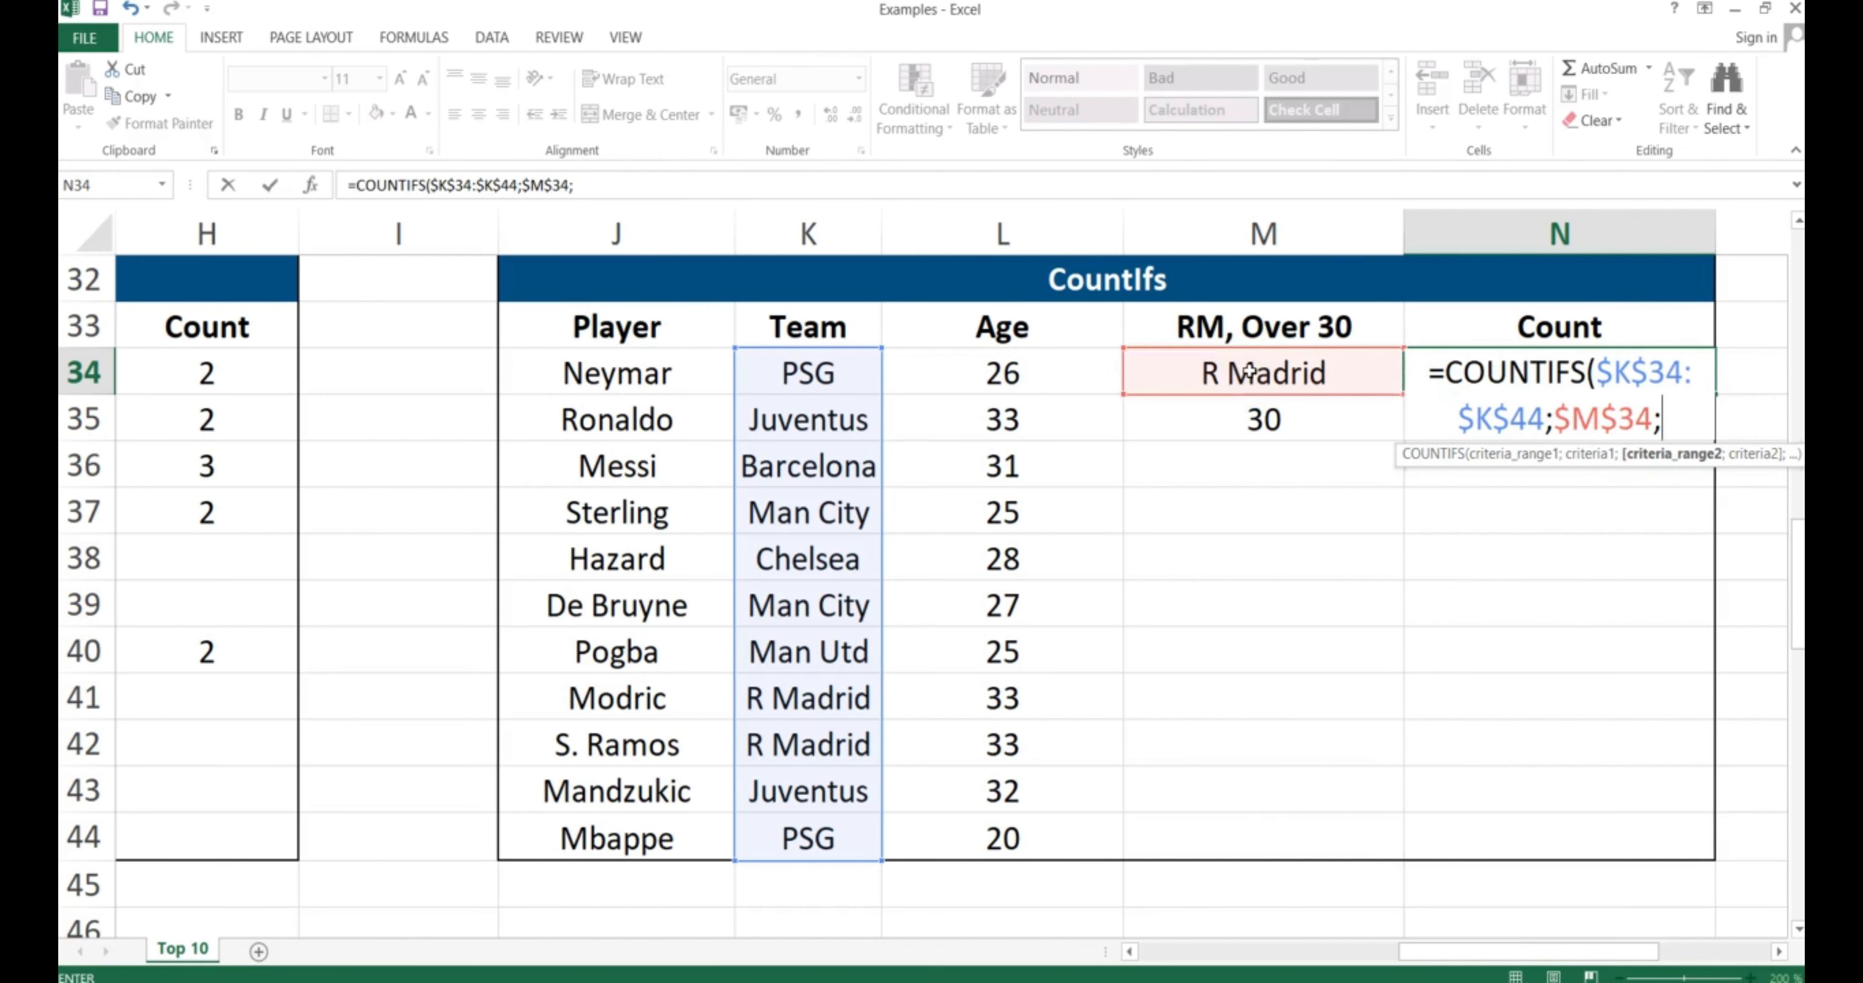
Add the Age range $L$34:$L$44 with ">"&30 and commit, giving a count of 2
{"action": "left_click", "coordinate": [991, 370]}
{"action": "left_click_drag", "start_coordinate": [991, 371], "coordinate": [987, 831]}
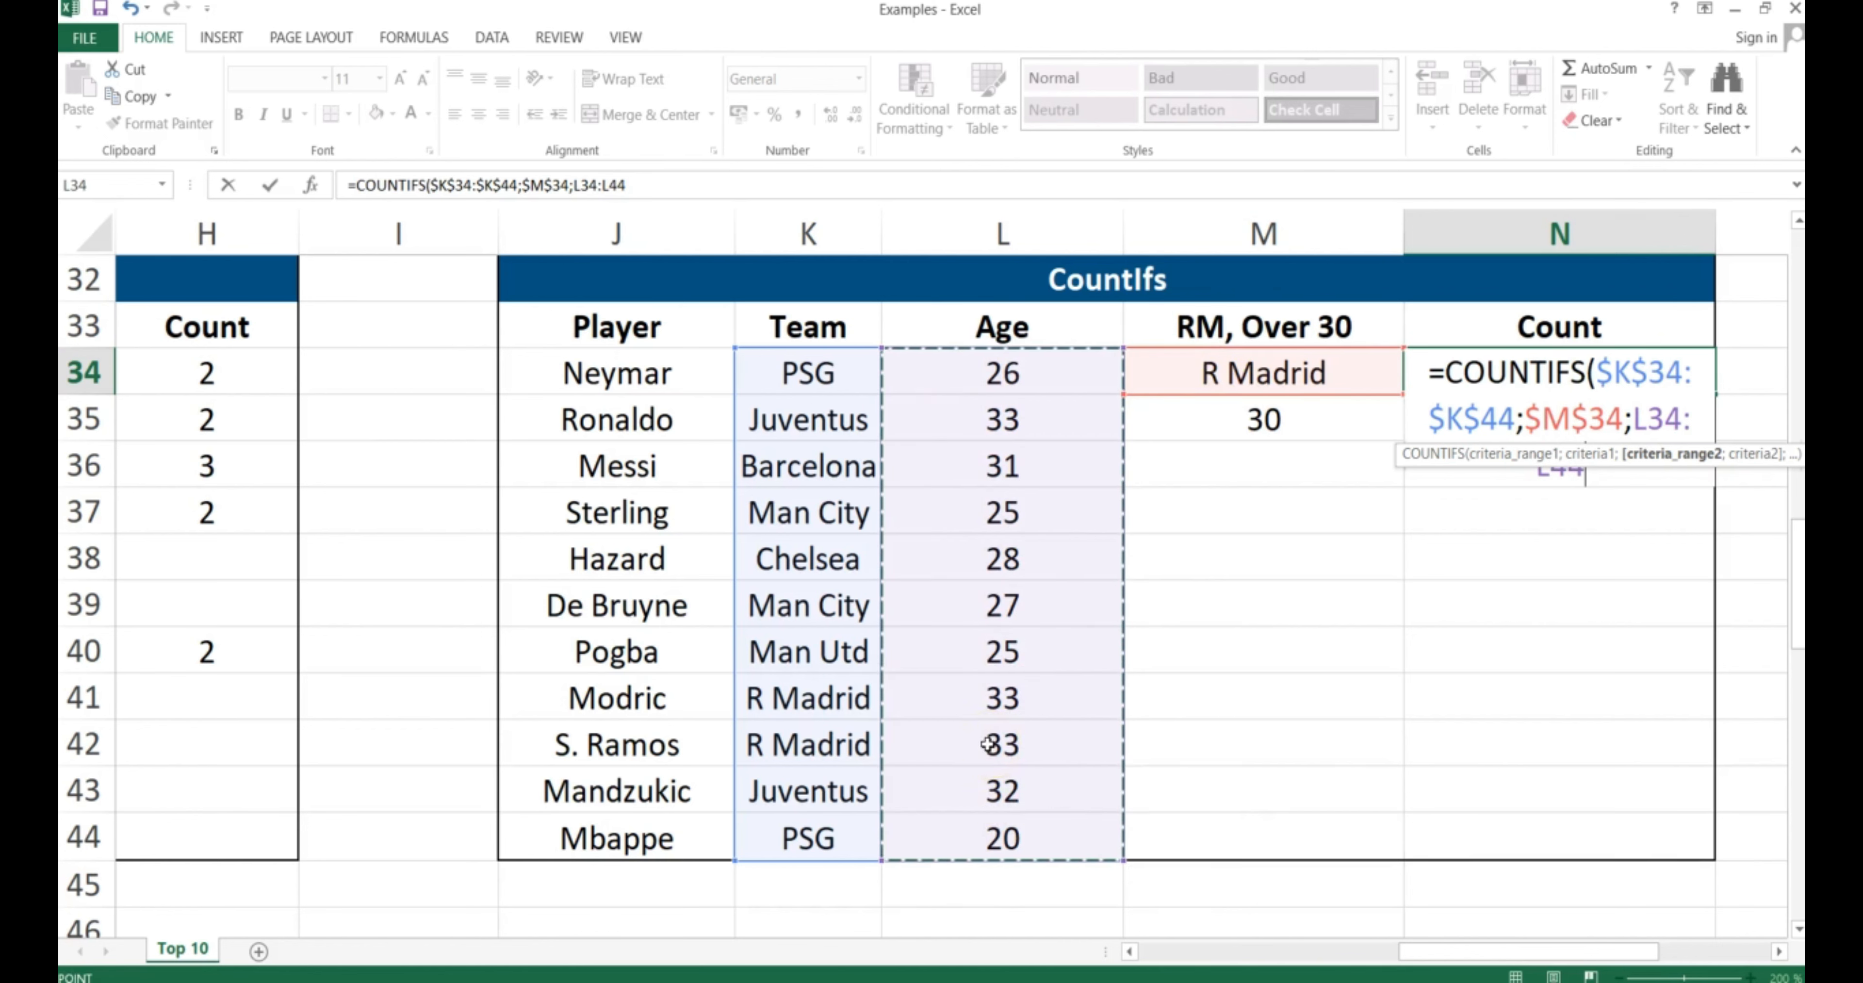
{"action": "key", "text": "F4"}
{"action": "type", "text": ";"}
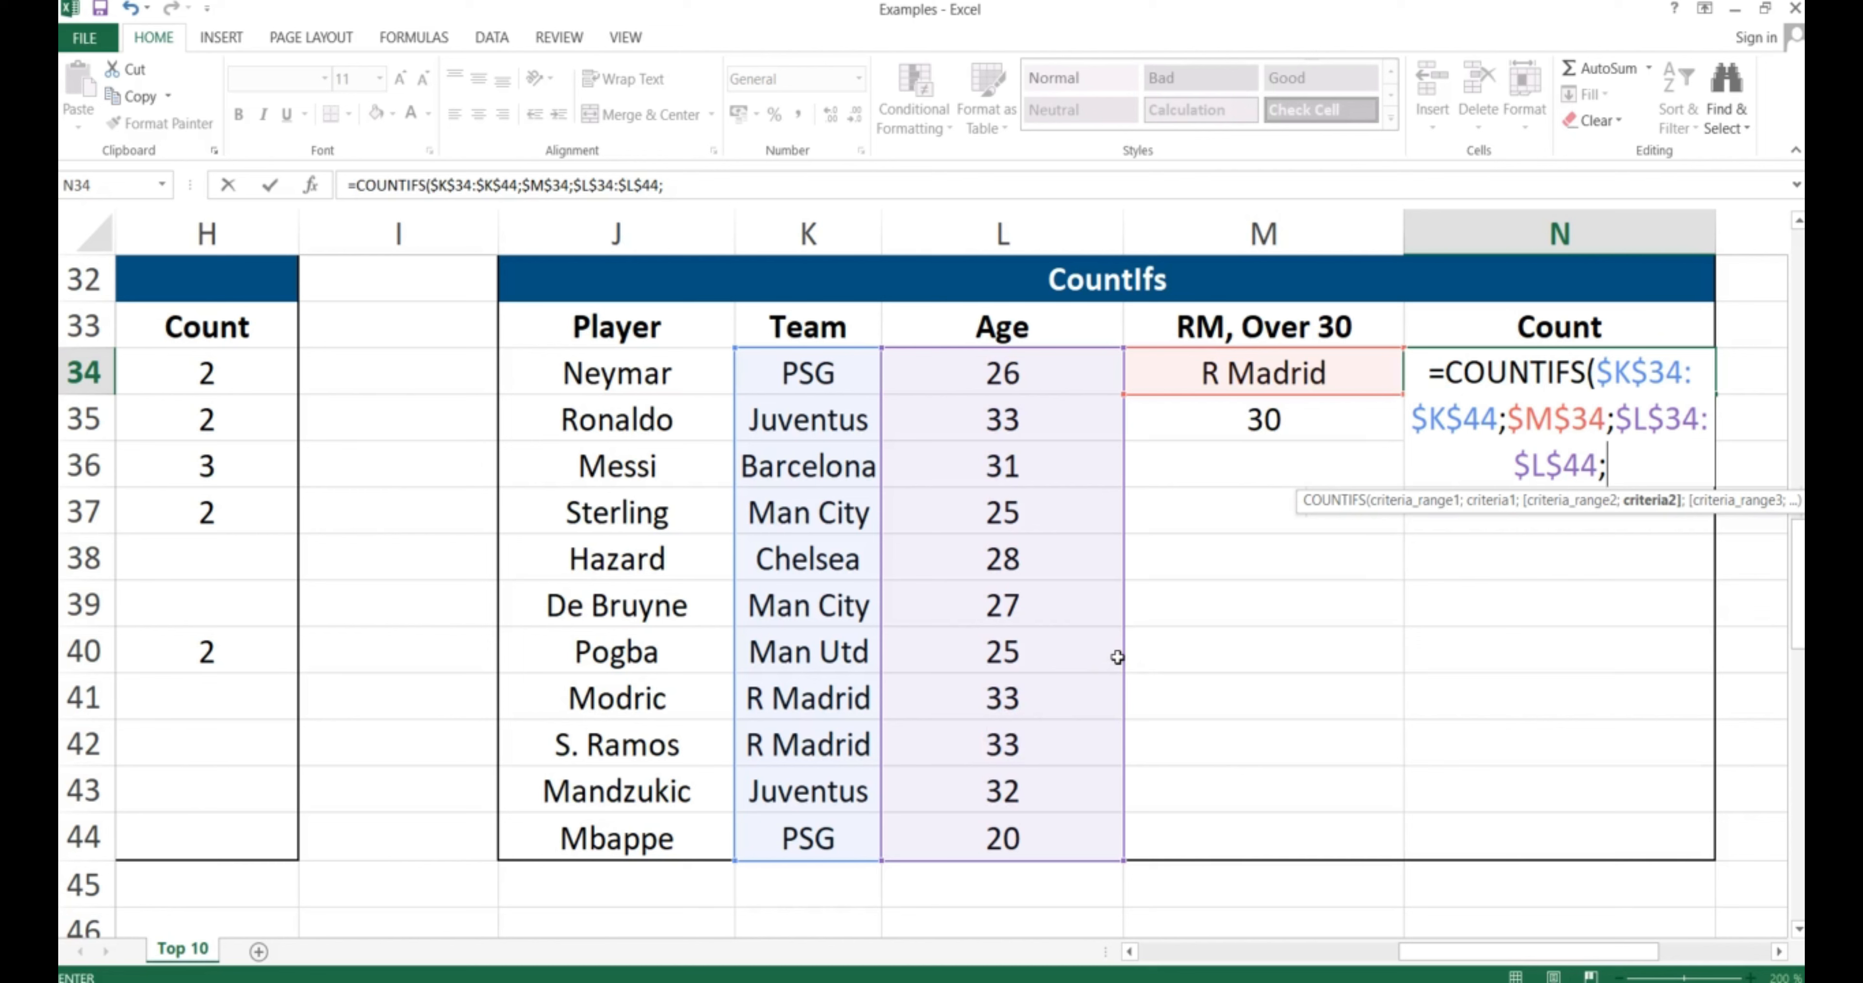
{"action": "type", "text": "\">"}
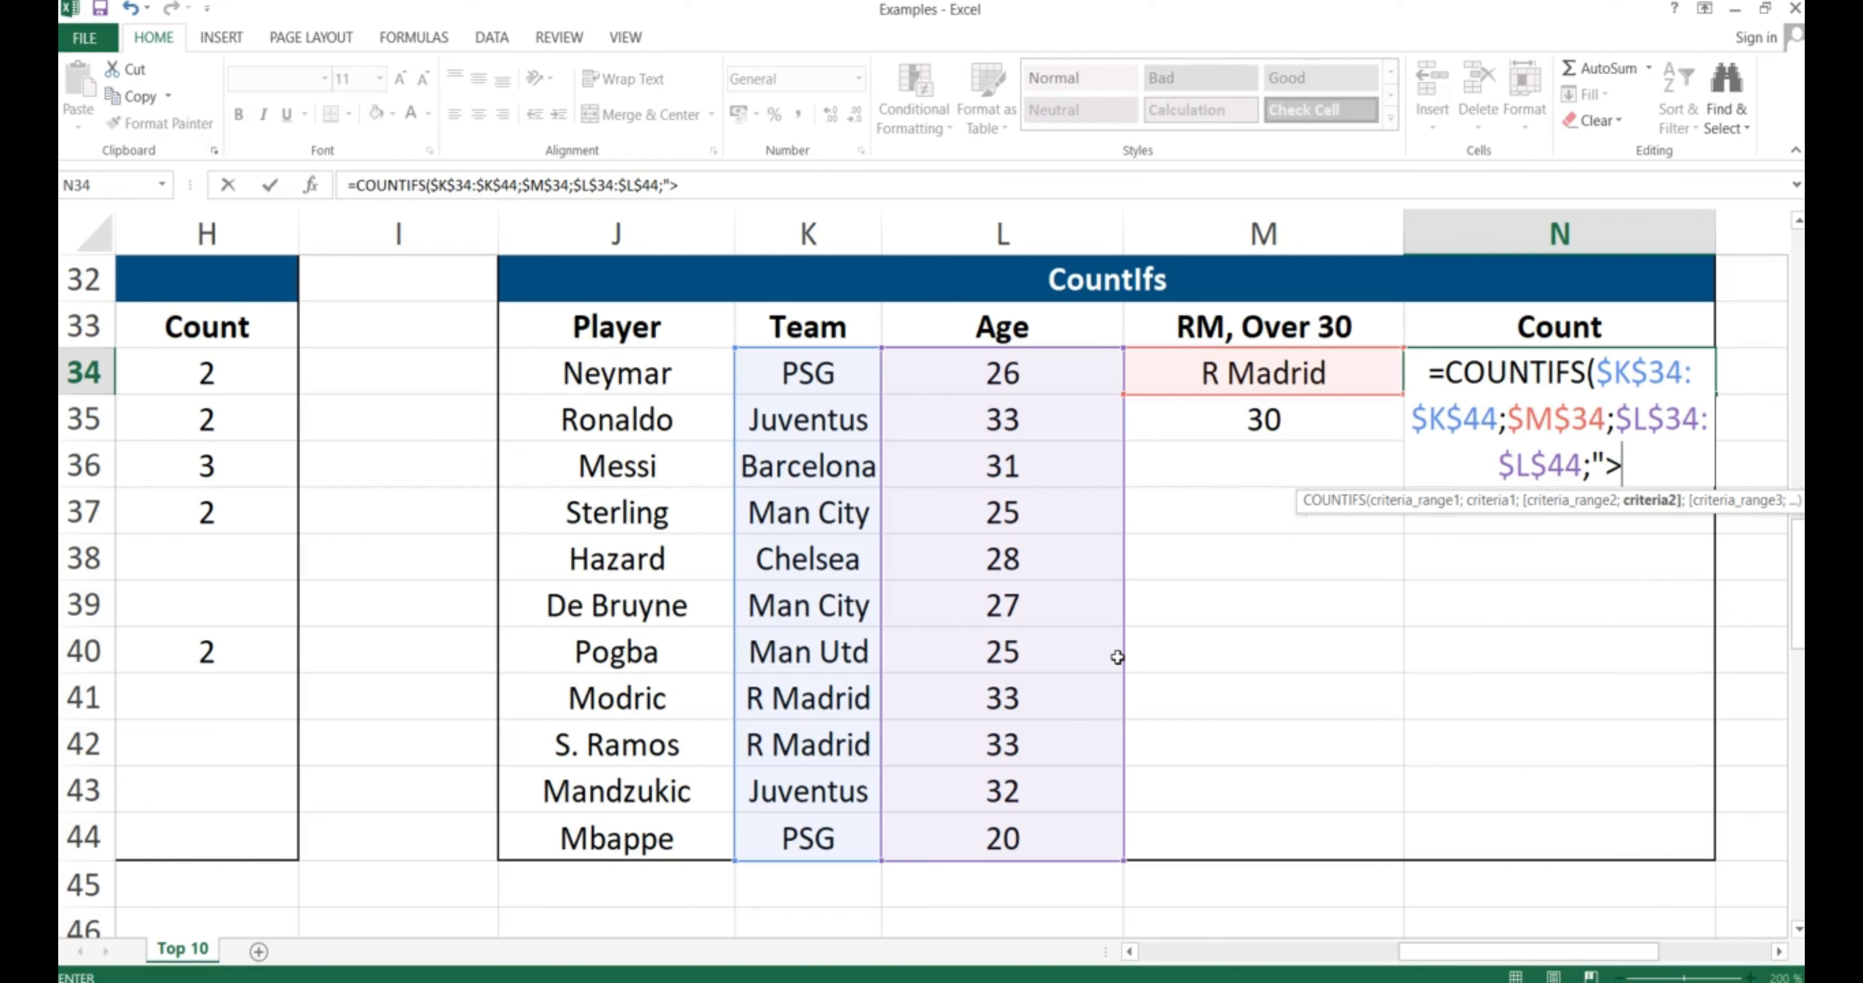
{"action": "type", "text": "\"&30"}
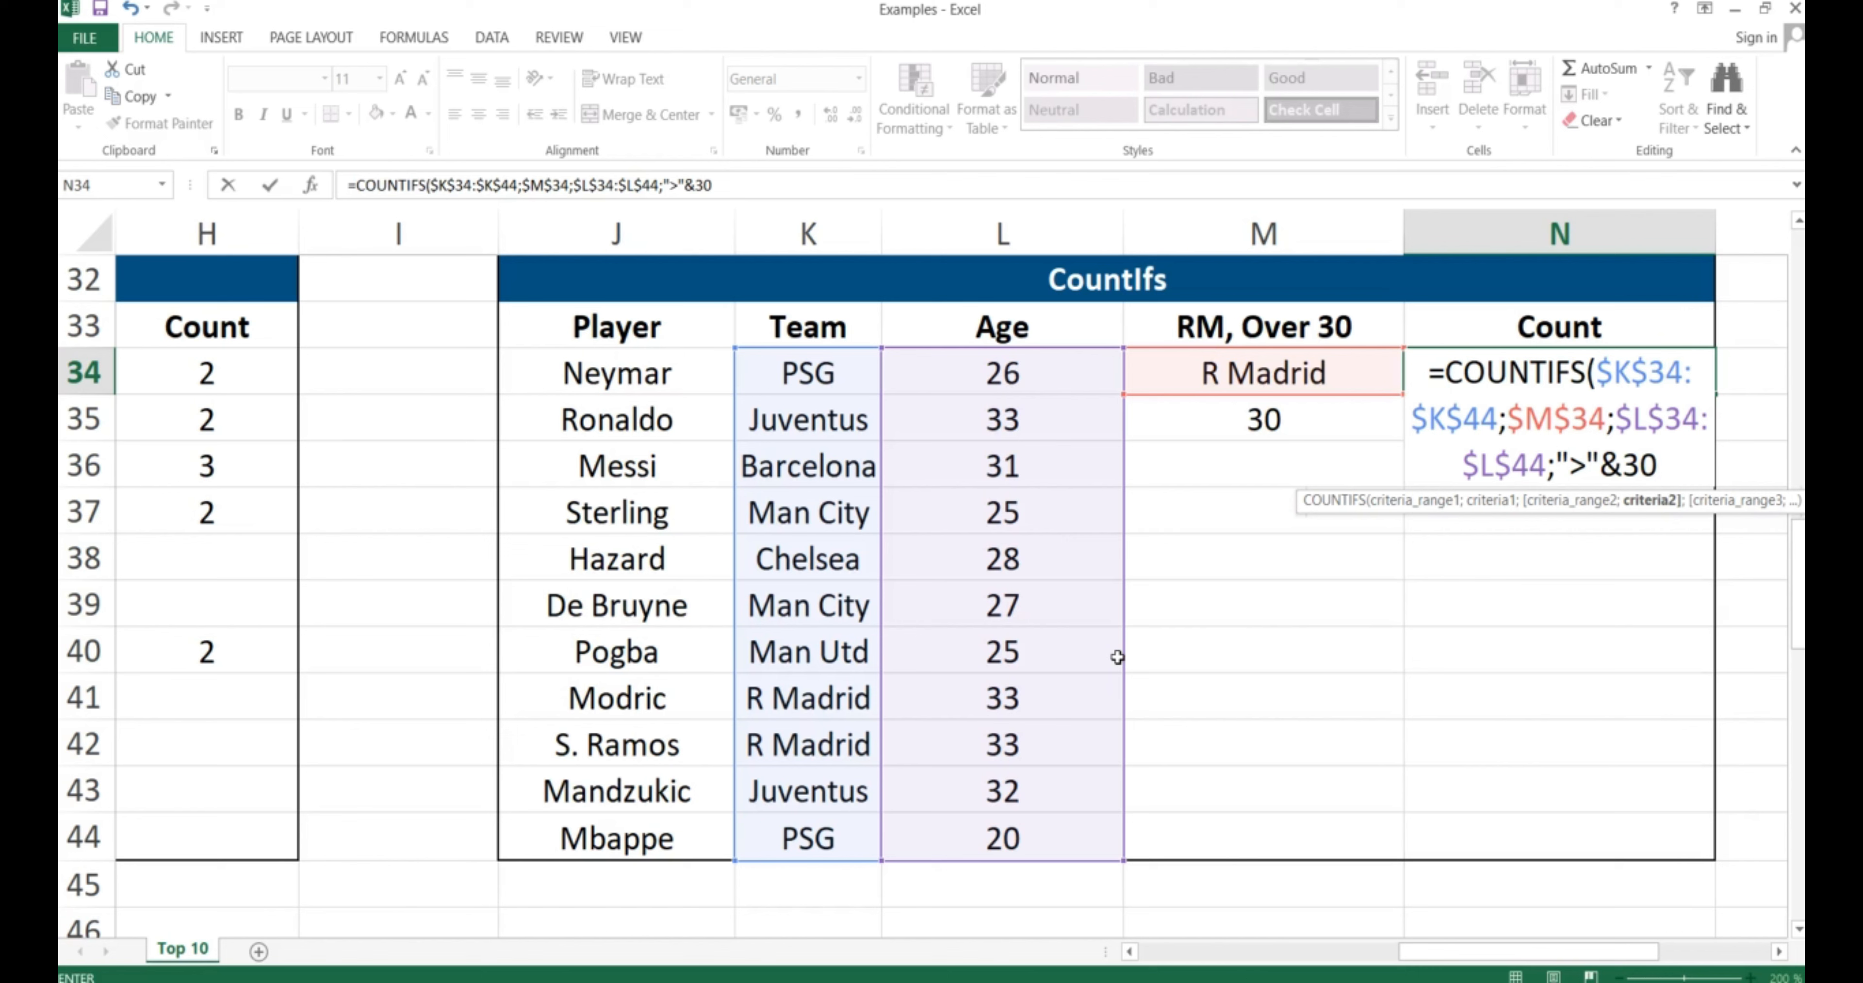
{"action": "type", "text": ")"}
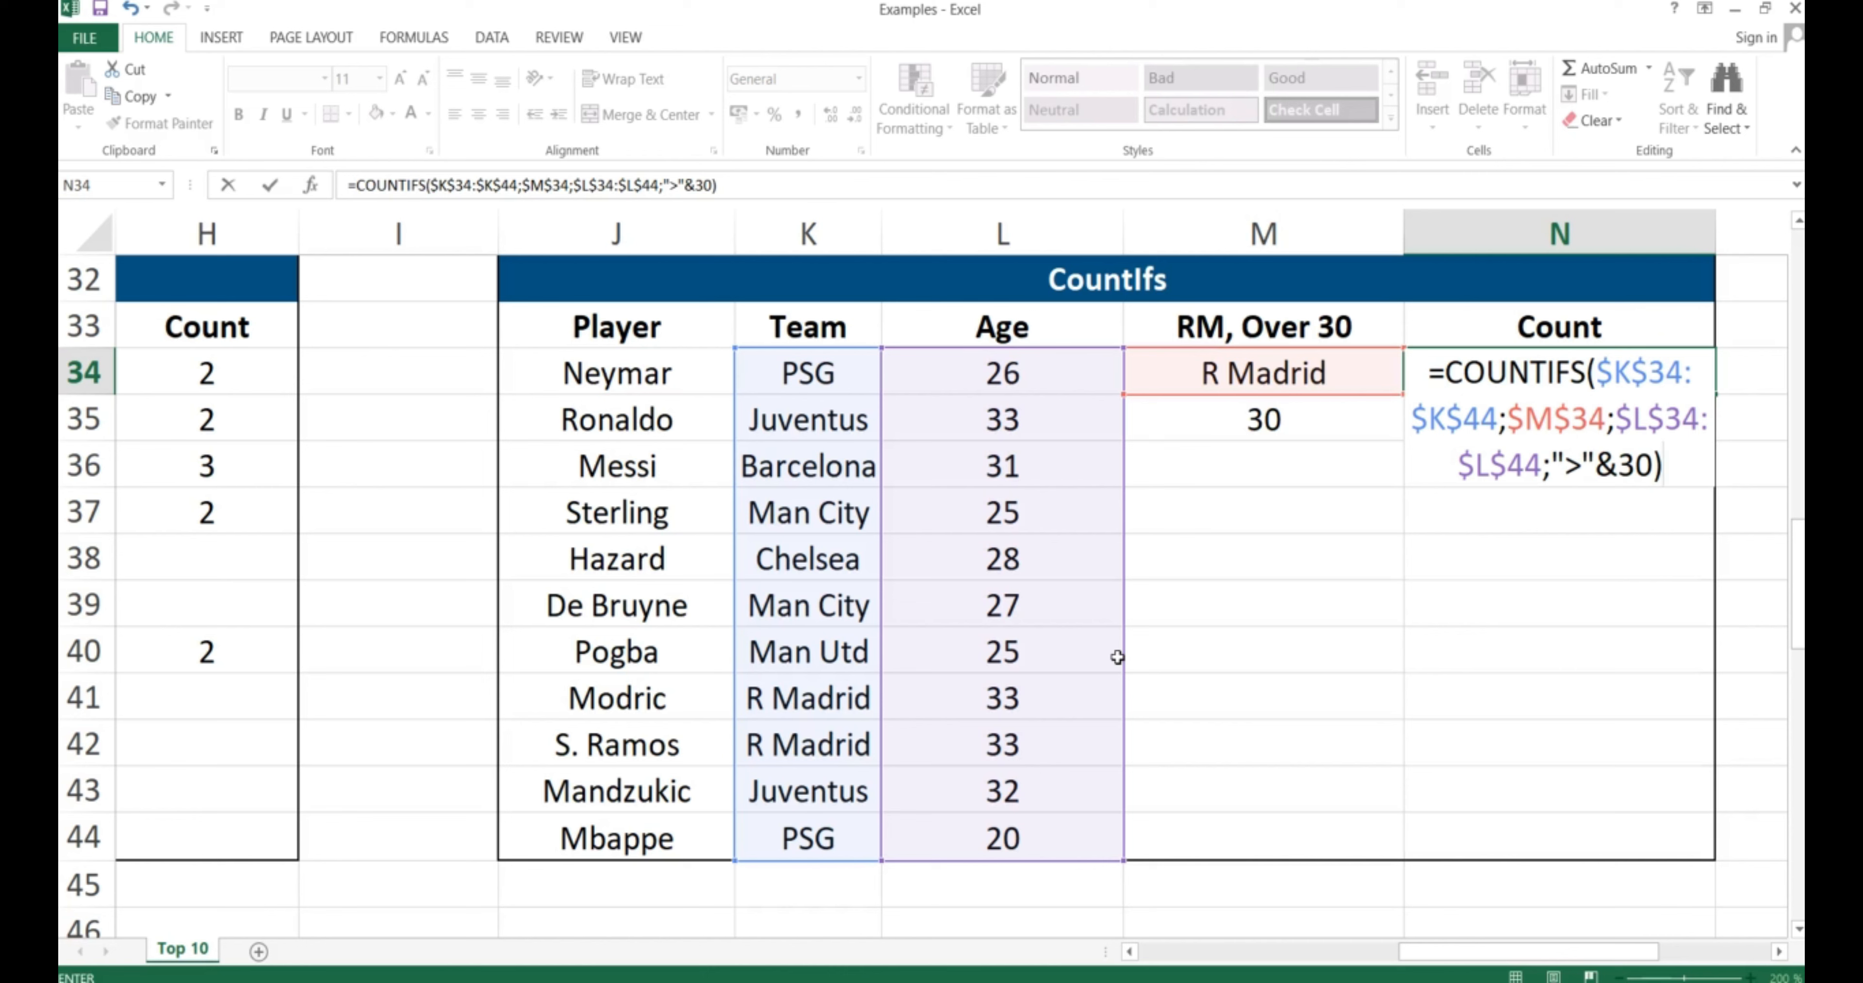
{"action": "key", "text": "Return"}
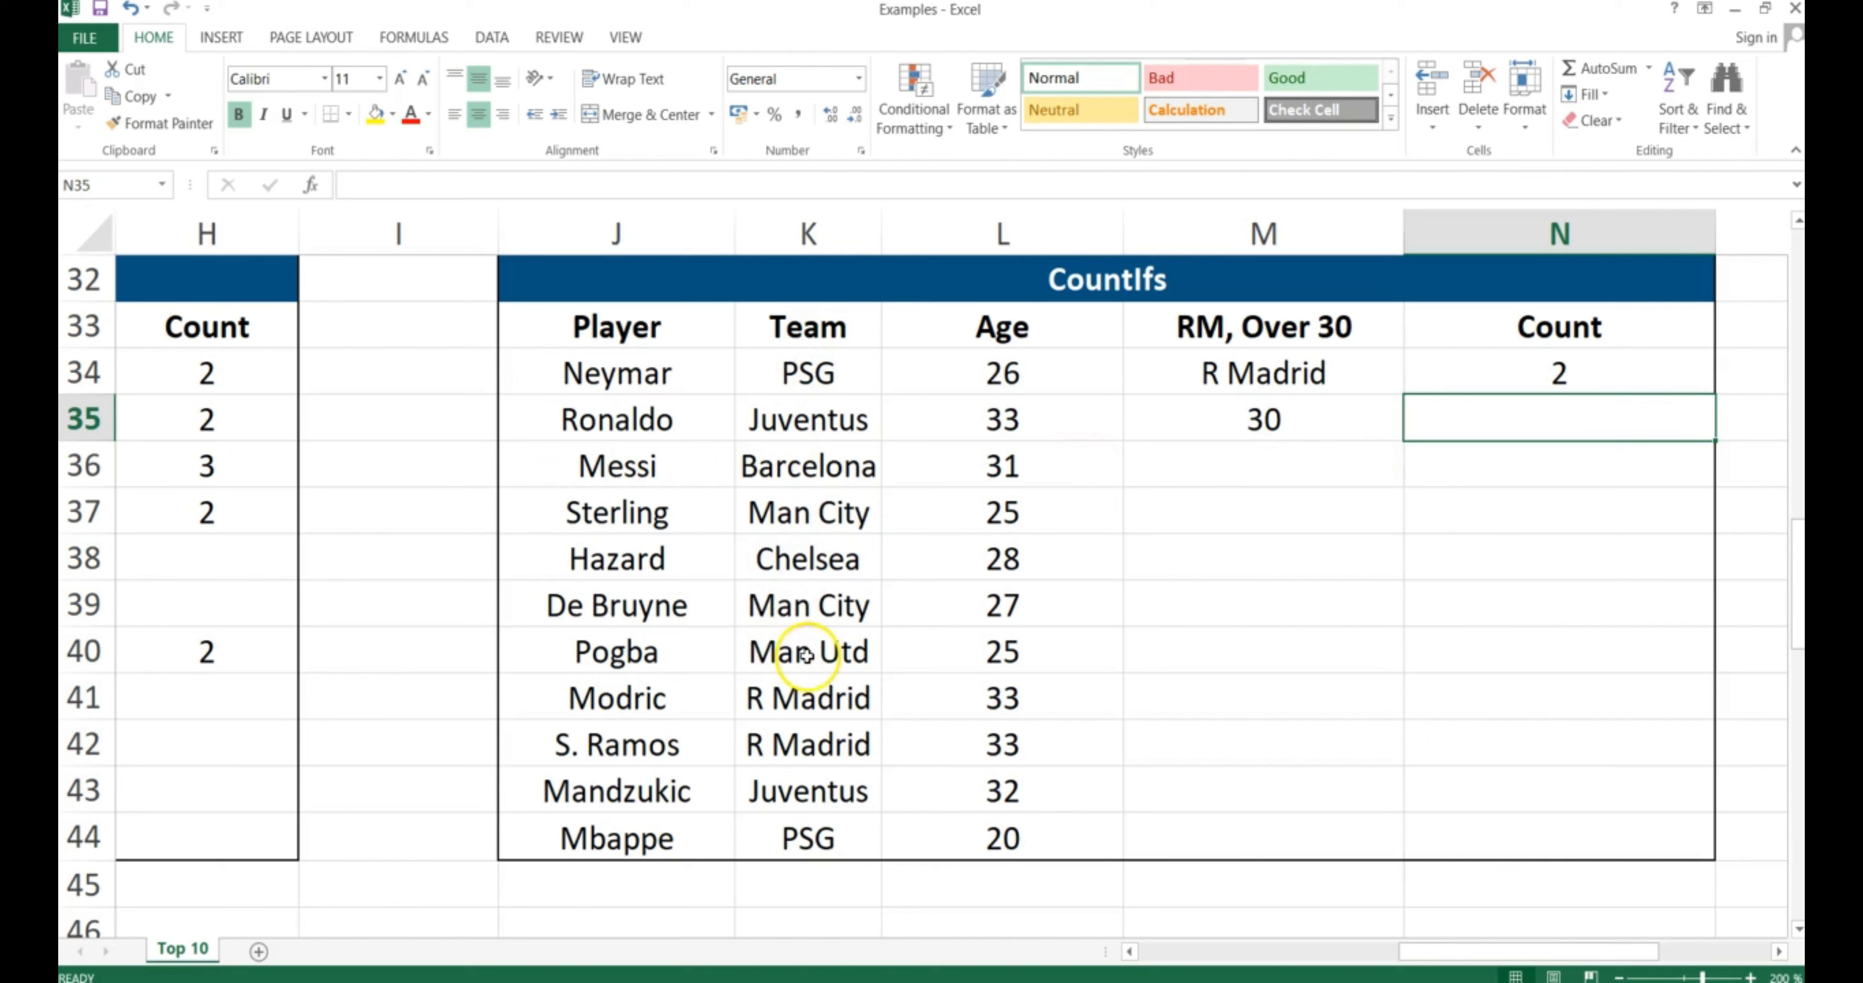
{"action": "left_click", "coordinate": [564, 699]}
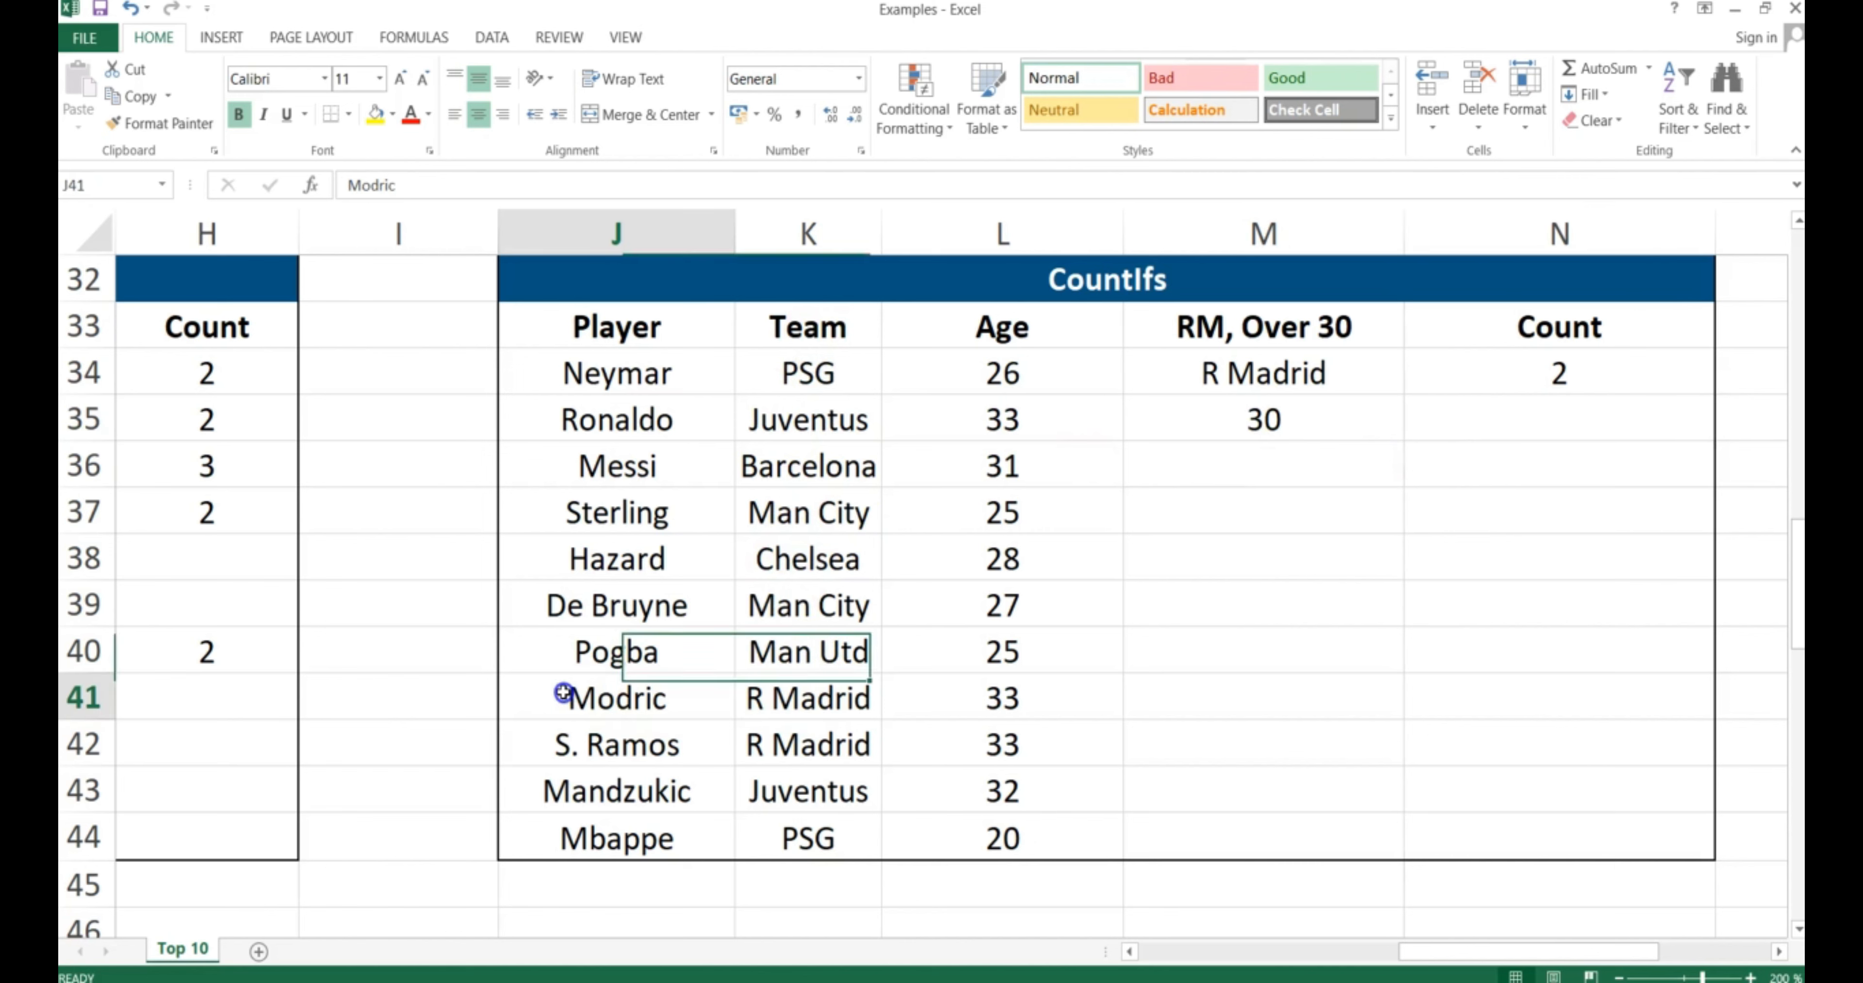
{"action": "left_click_drag", "start_coordinate": [564, 699], "coordinate": [962, 722]}
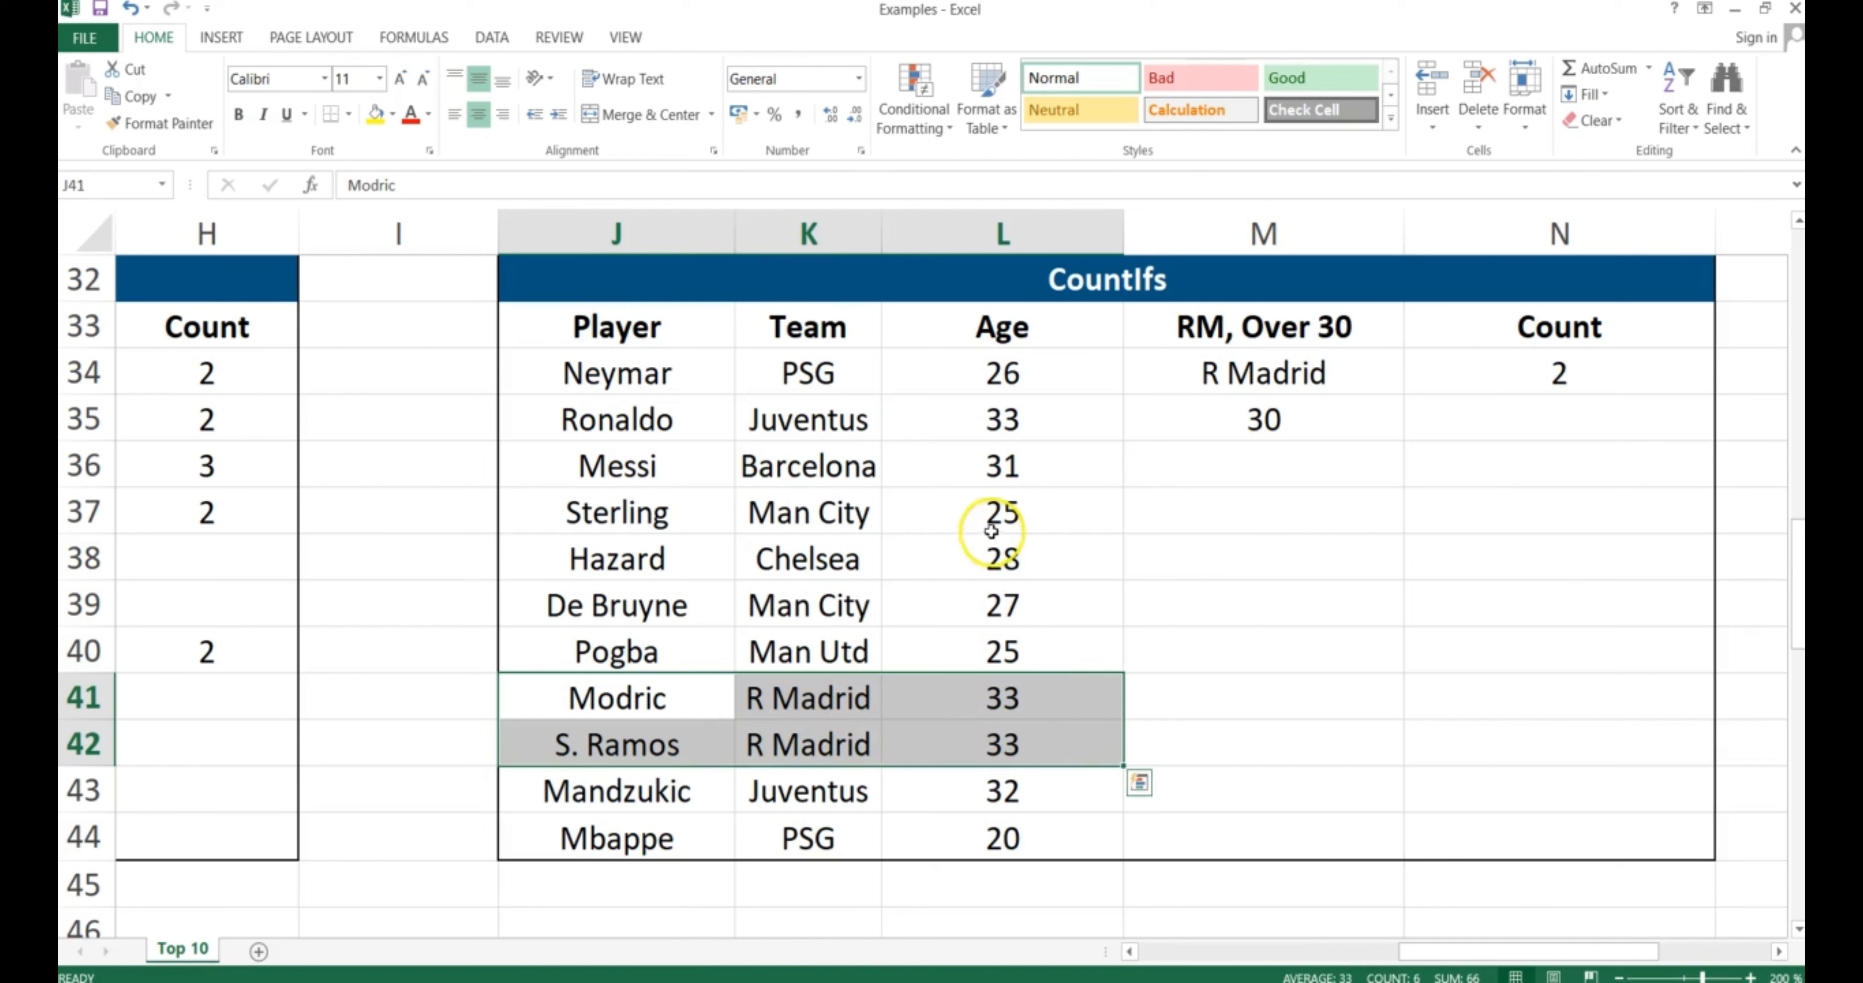
{"action": "left_click", "coordinate": [1554, 364]}
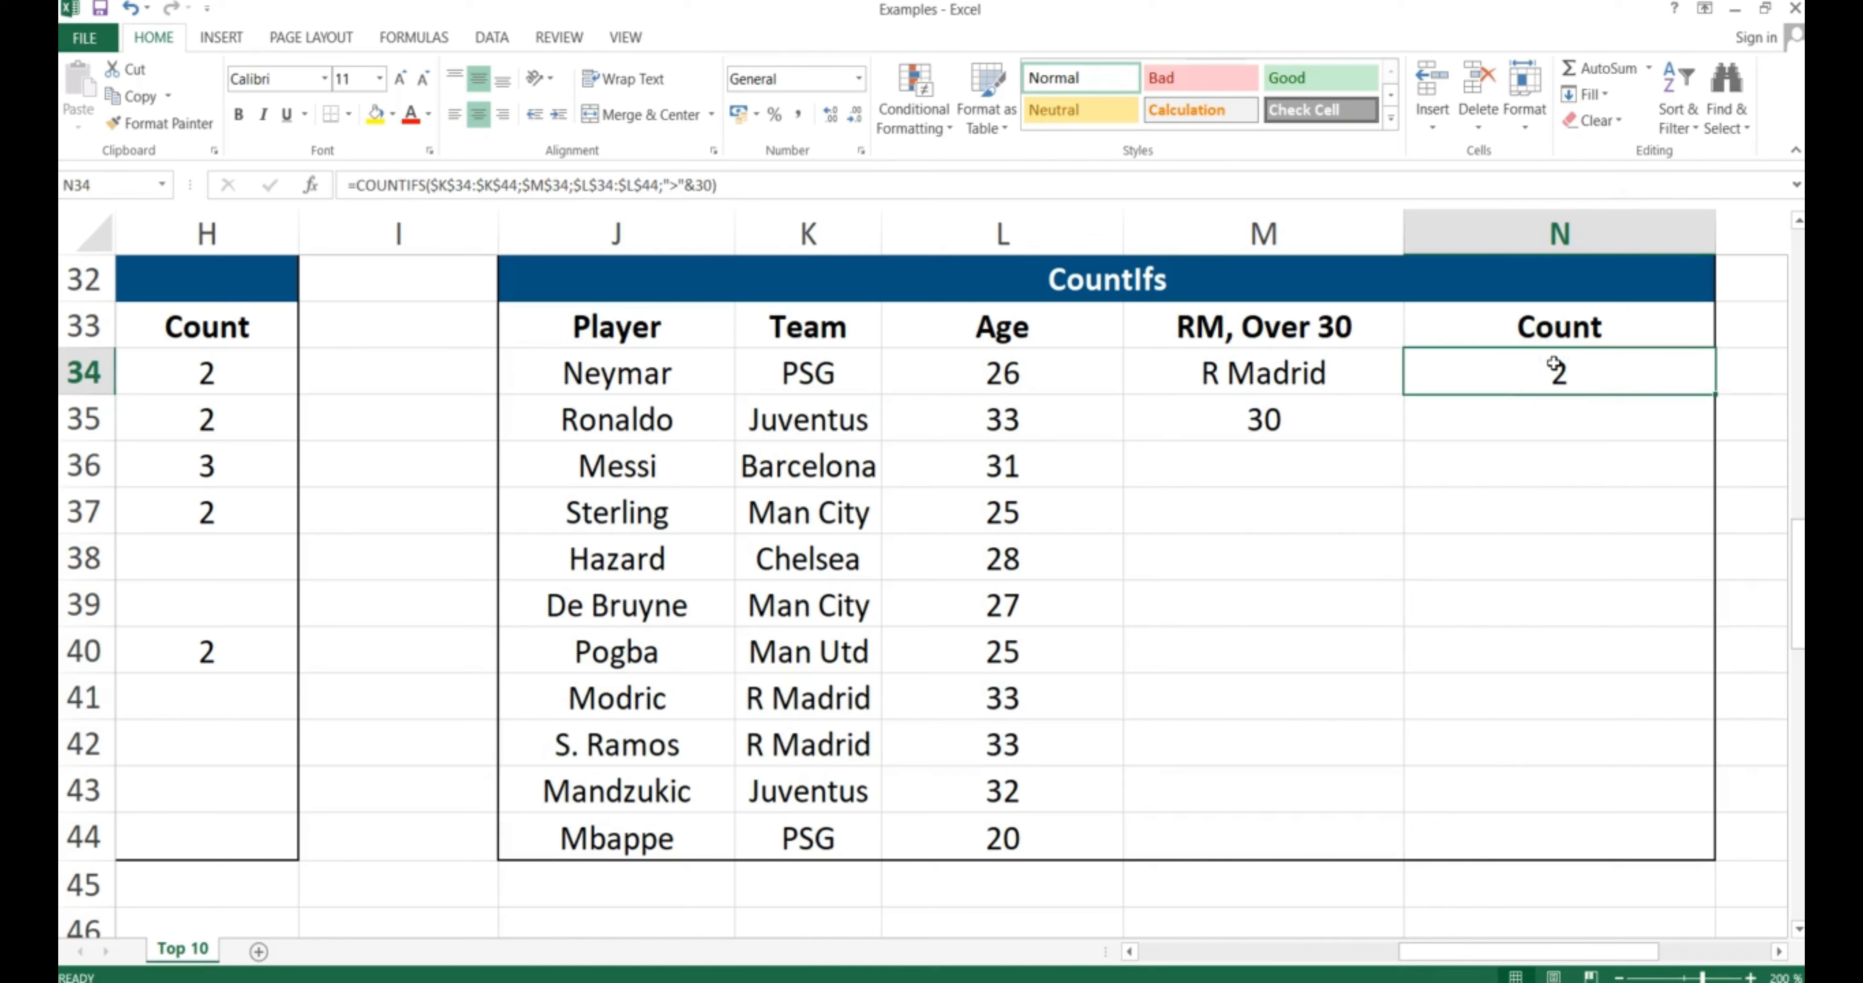